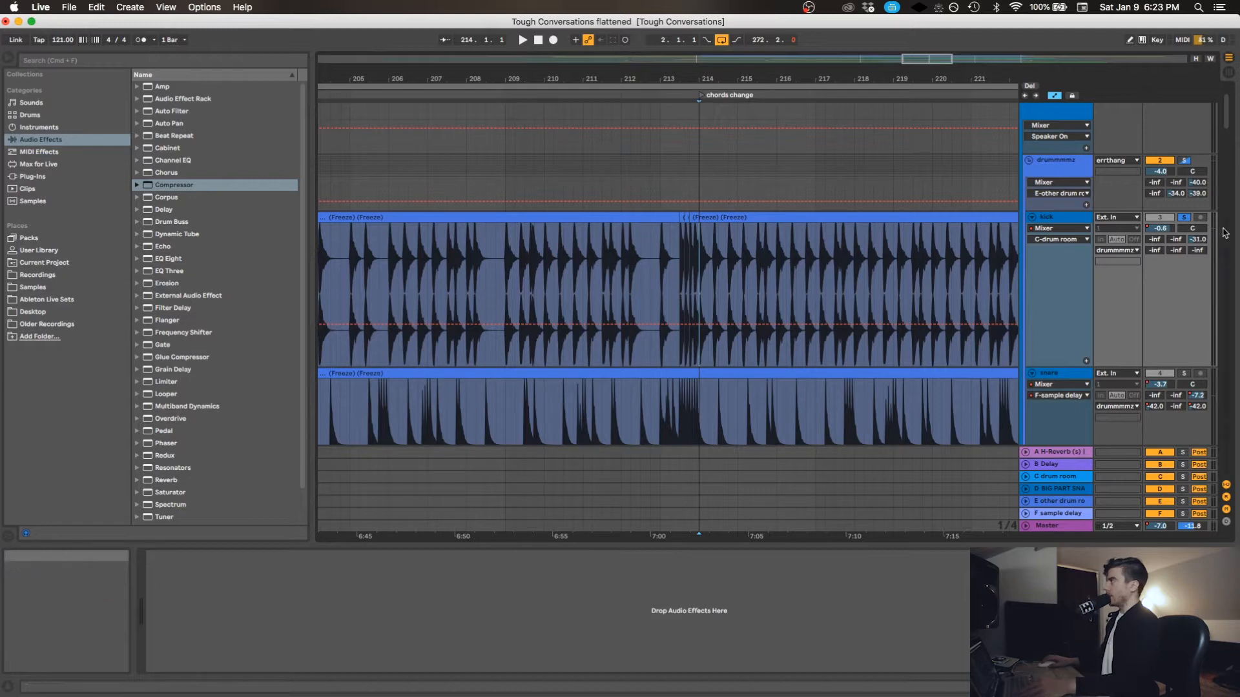
Play the kick from the chords change marker and inspect the effects on the drum room and sample delay returns.
key("space")
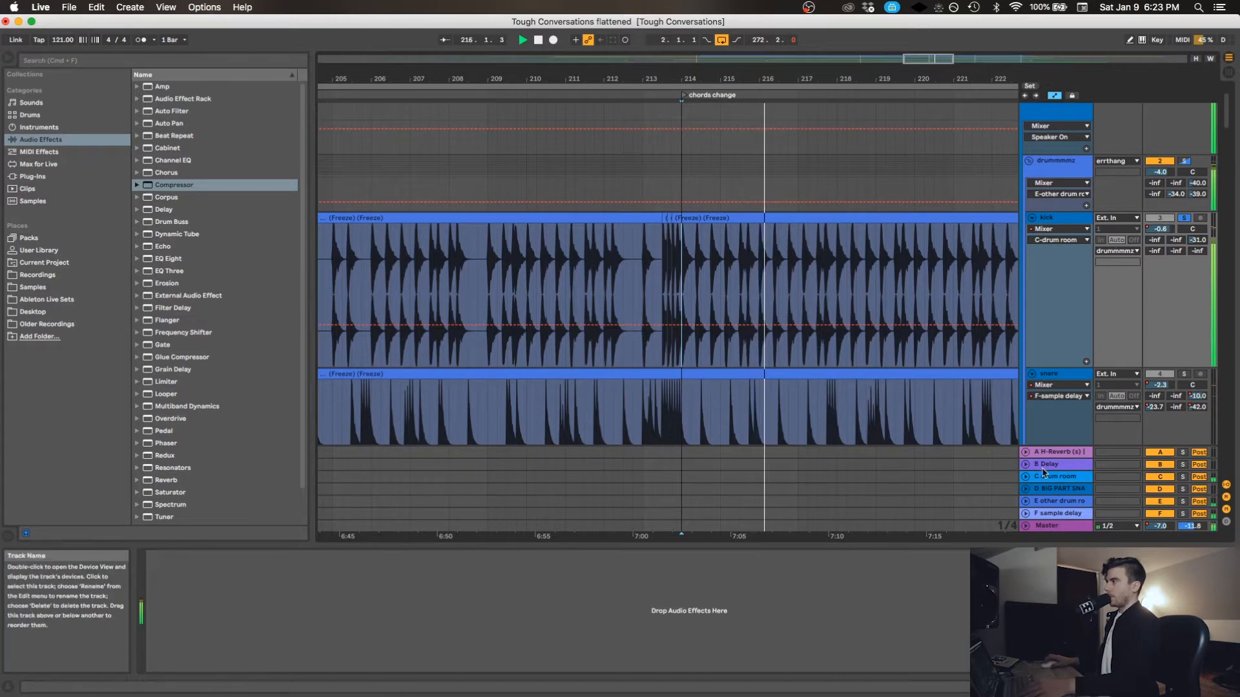
left_click(1059, 477)
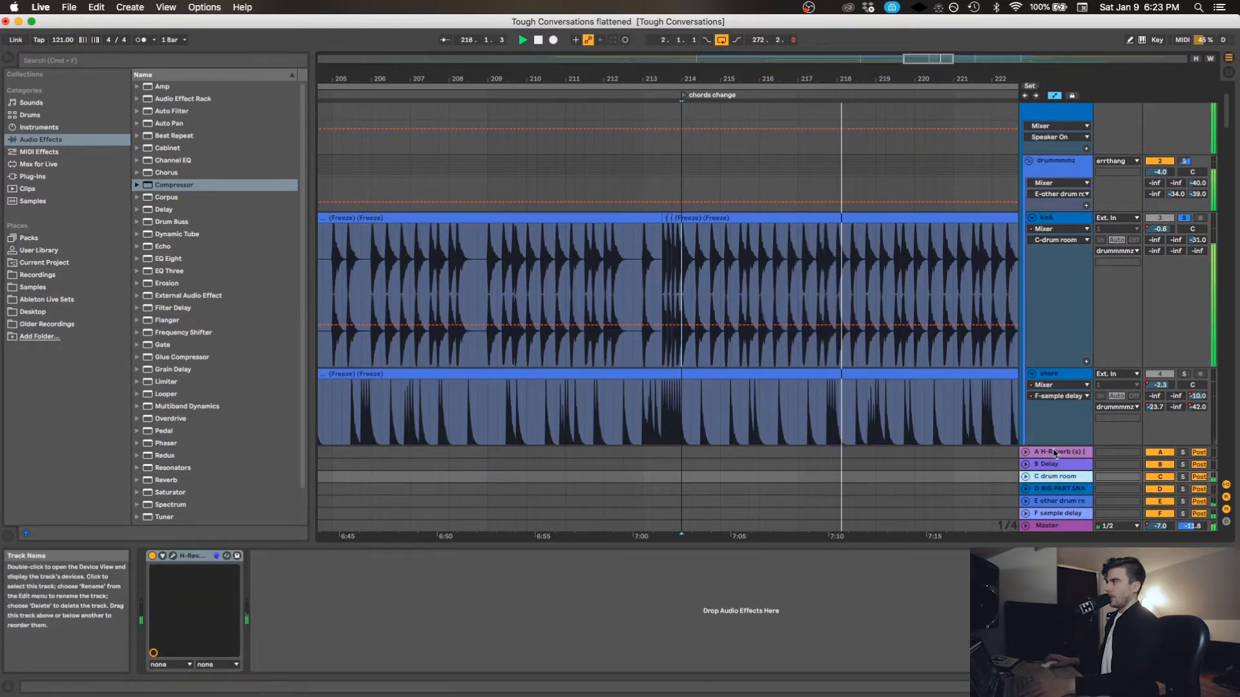
left_click(1044, 513)
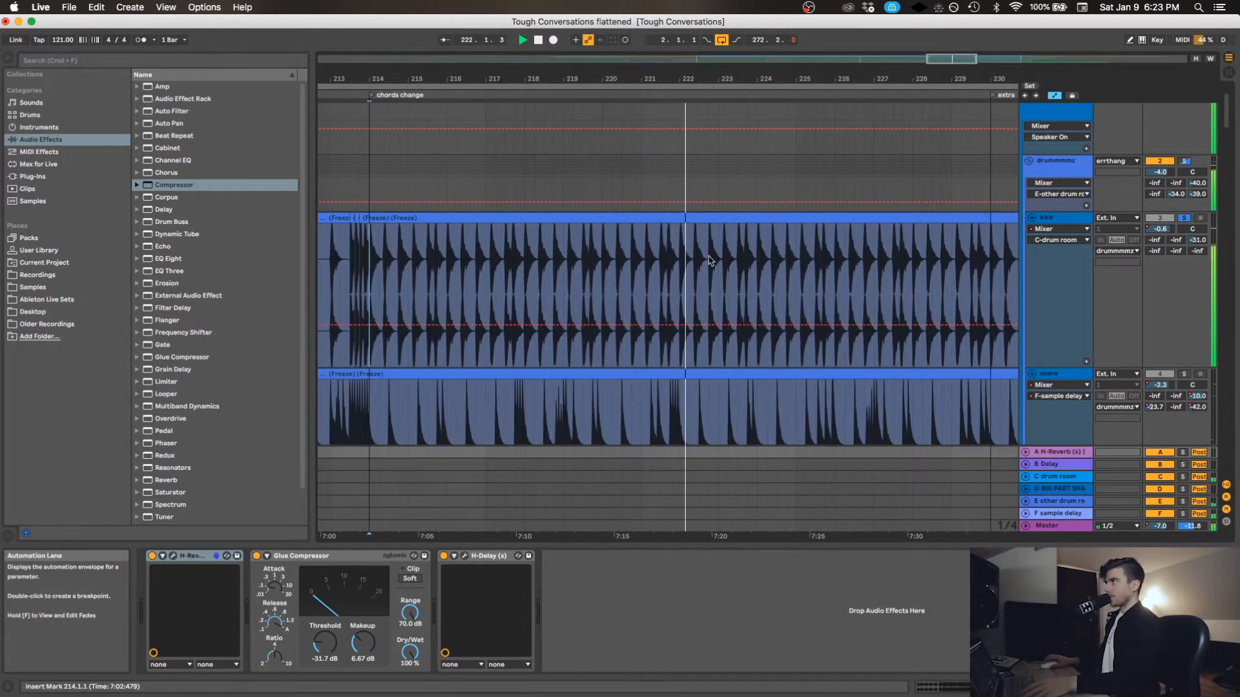
Solo the snare track and set the playback start at bar 213.3, on the fill before the chords change.
scroll(1195, 334, "down", 2)
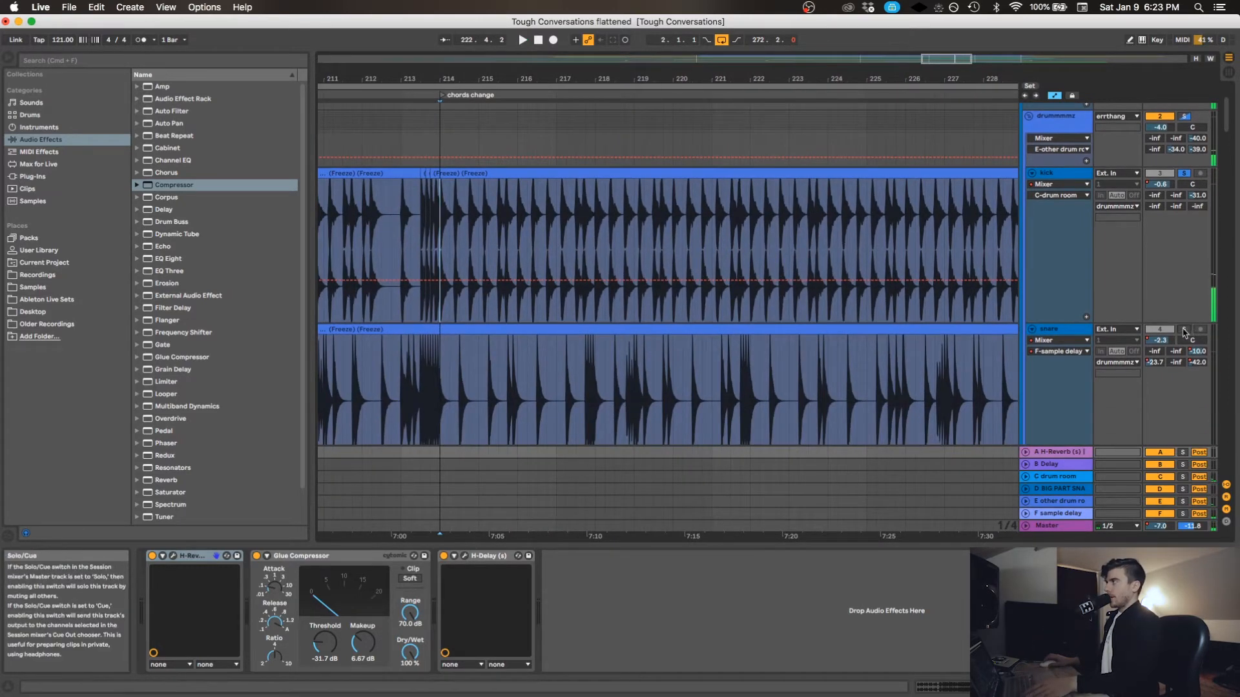
left_click(1185, 330)
scroll(445, 371, "left", 4)
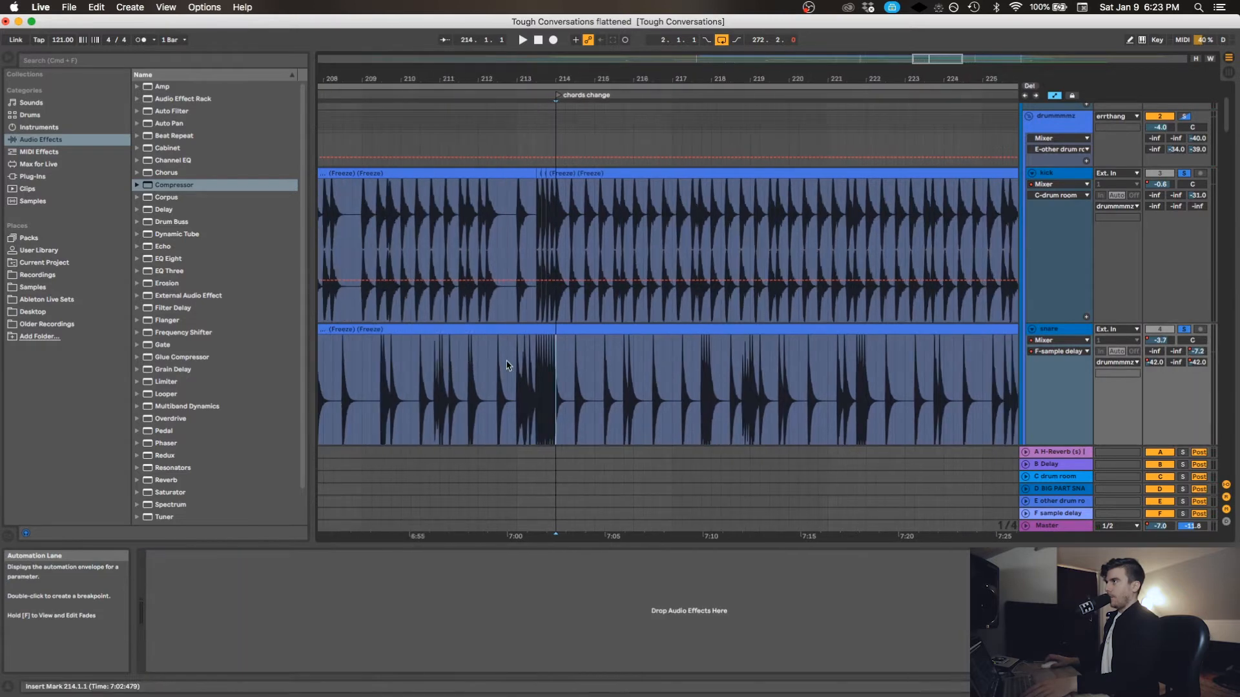
scroll(452, 386, "up", 3)
left_click(464, 382)
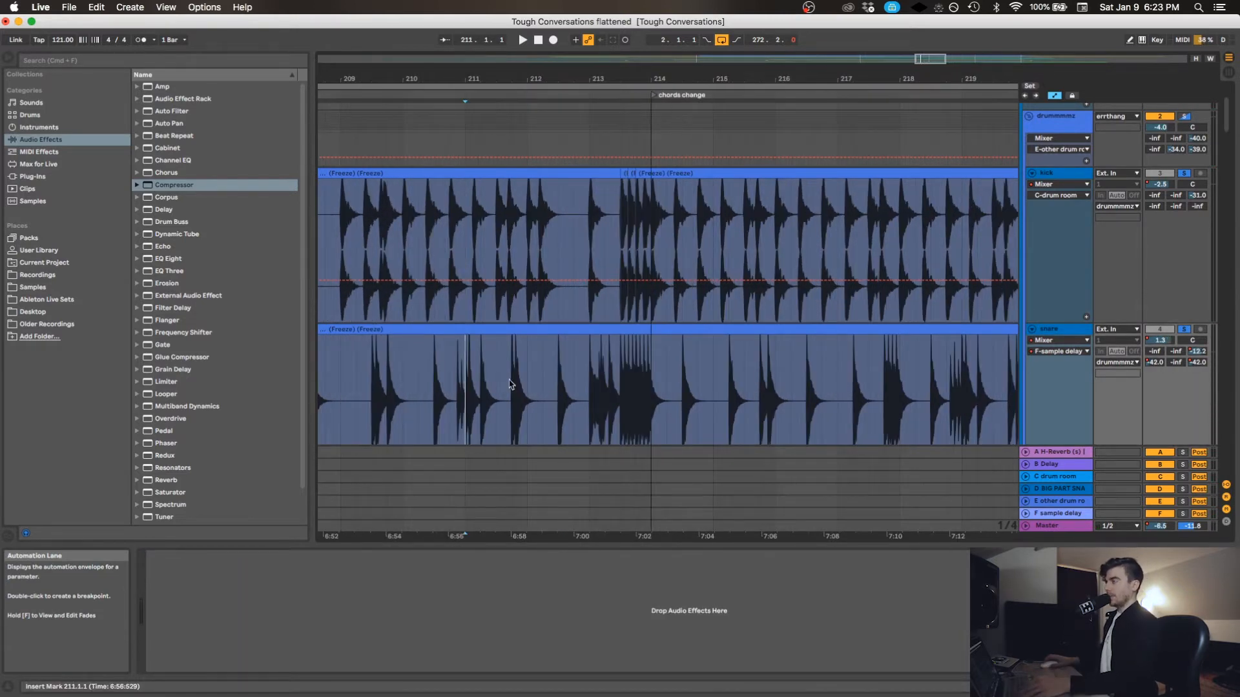
scroll(510, 385, "right", 2)
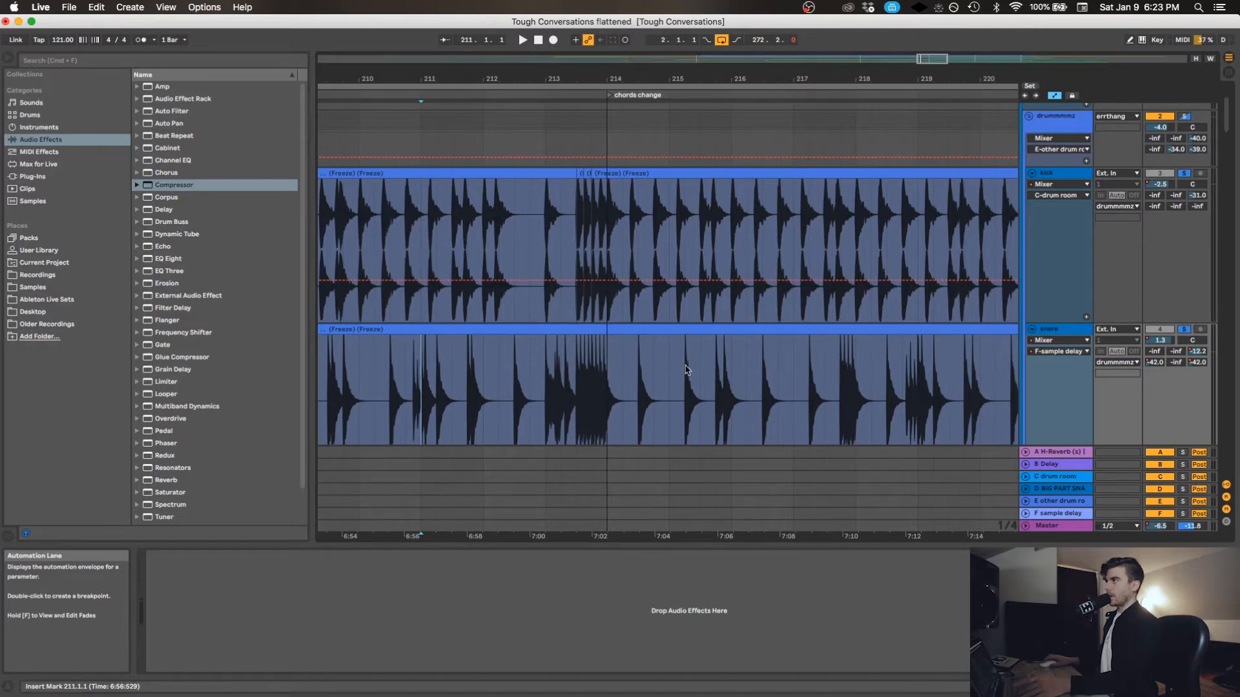
scroll(495, 374, "left", 1)
scroll(495, 374, "up", 1)
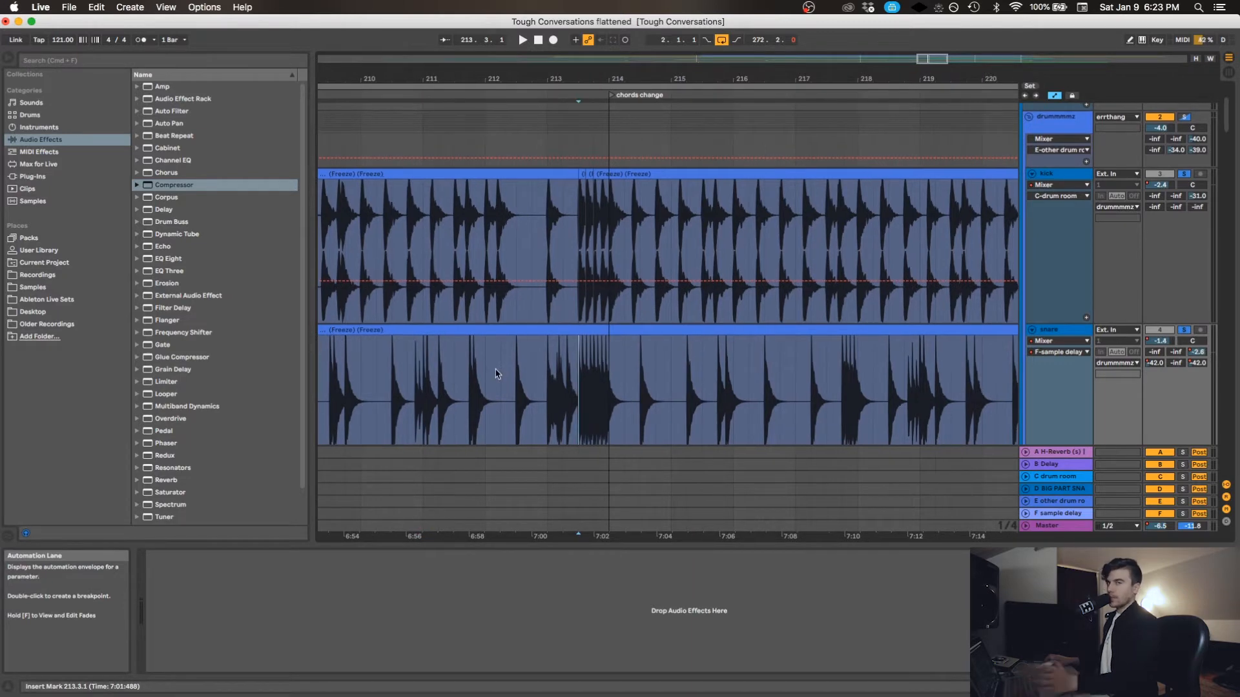
scroll(526, 370, "left", 3)
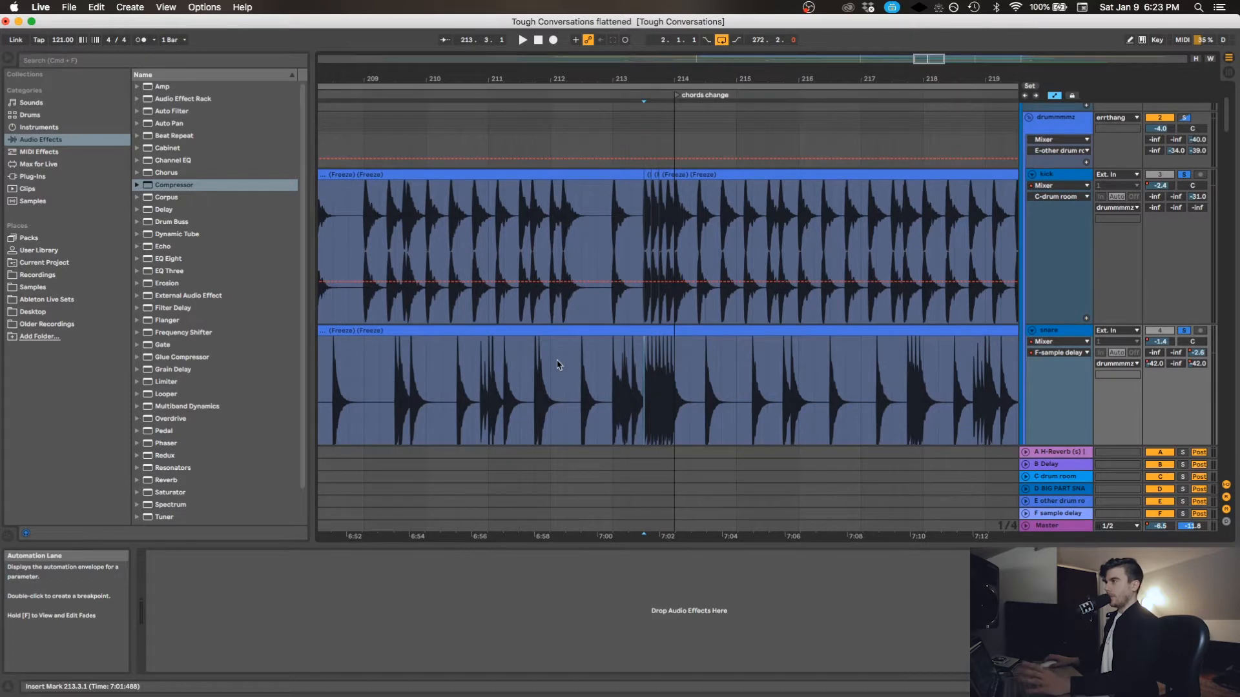
scroll(559, 364, "right", 2)
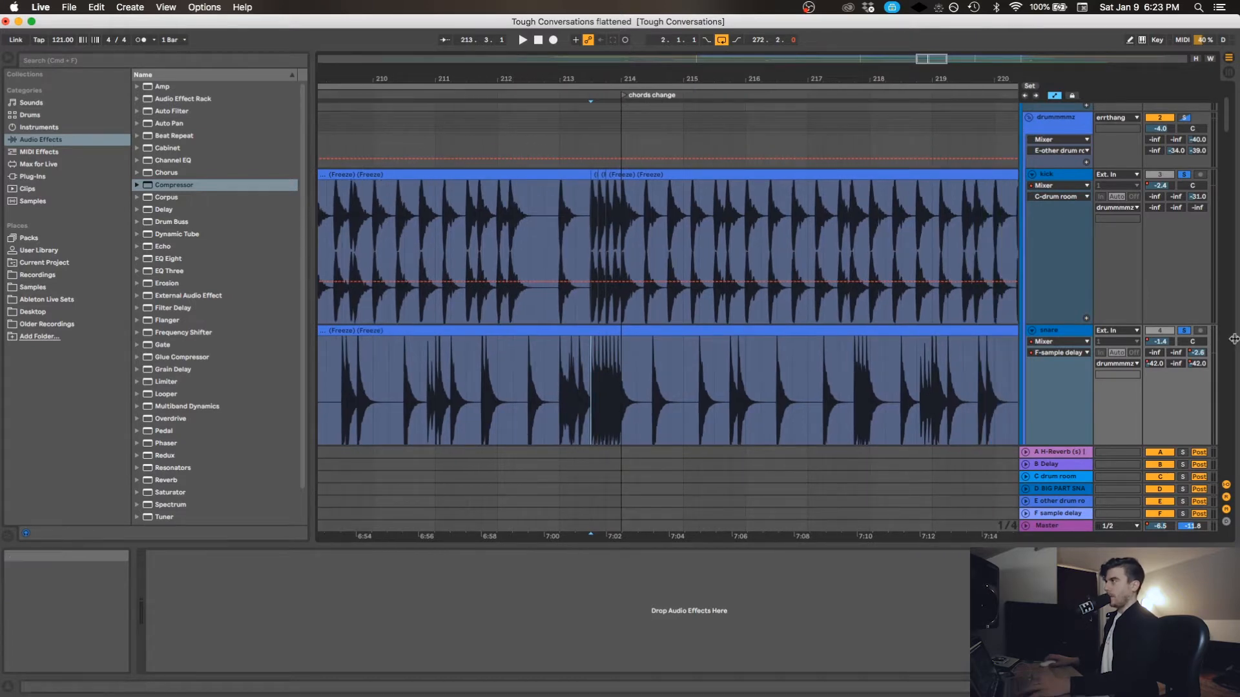
Show the snare's send automation to the BIG PART return and compare playback with the snare's solo off and on.
scroll(1076, 295, "down", 3)
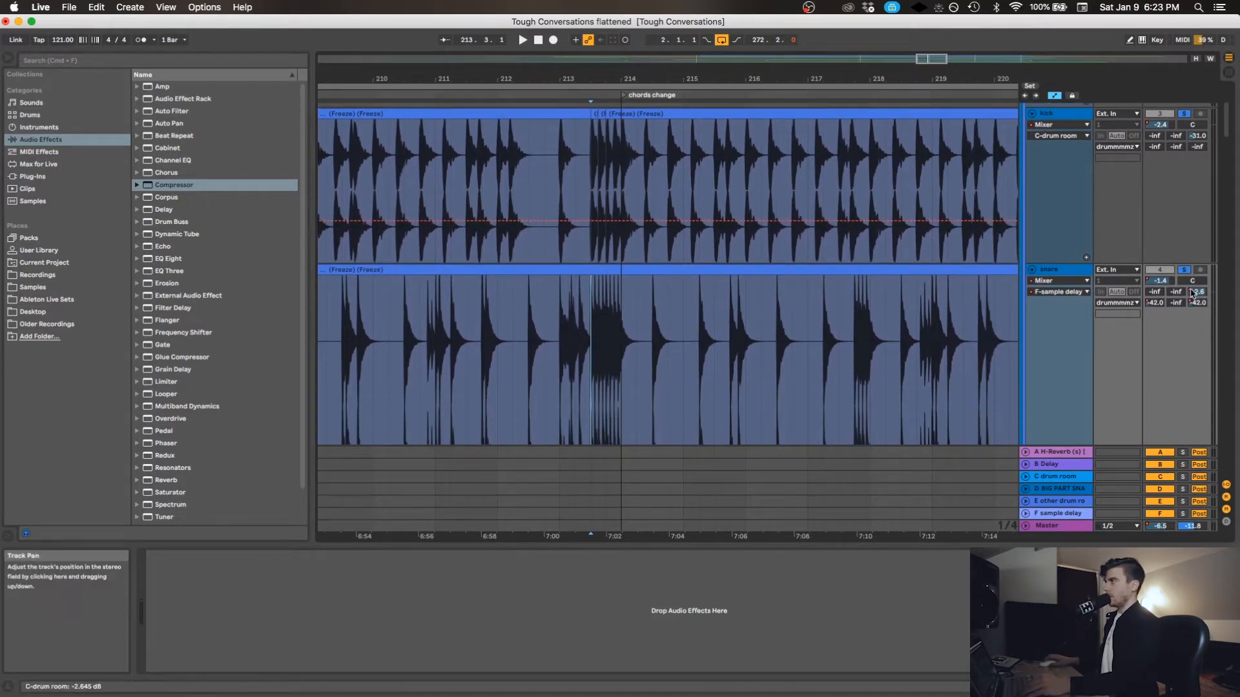
left_click(1155, 305)
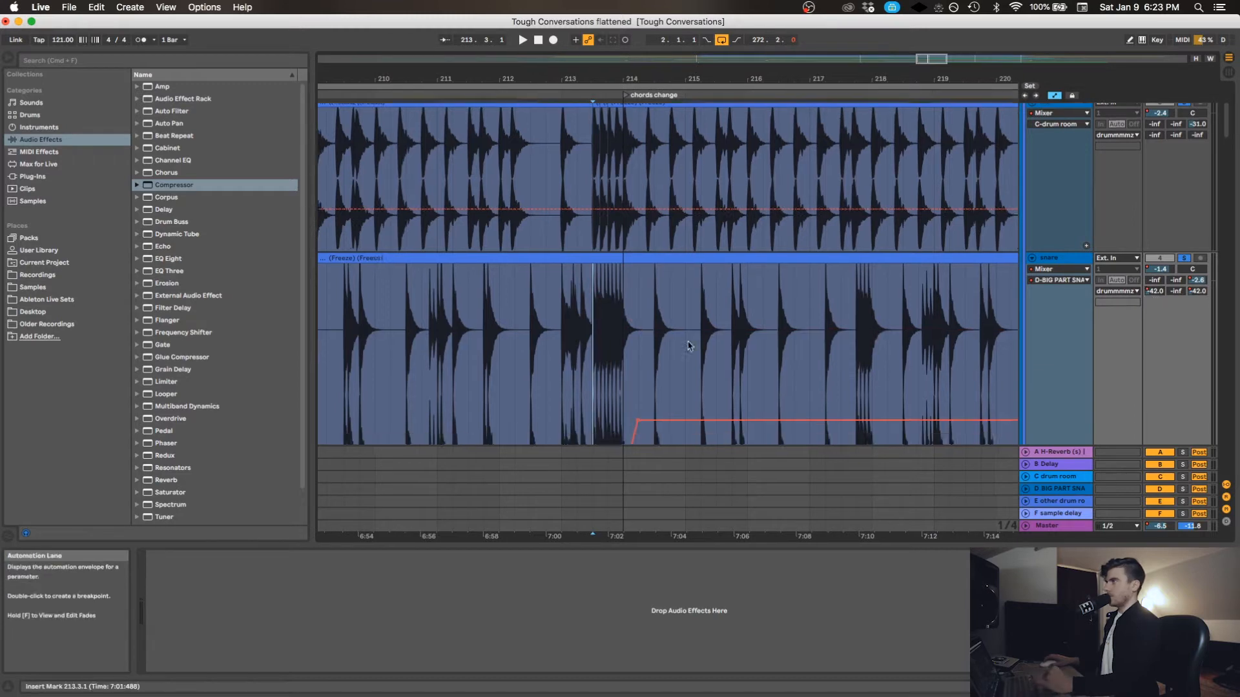
scroll(637, 368, "down", 3)
key("space")
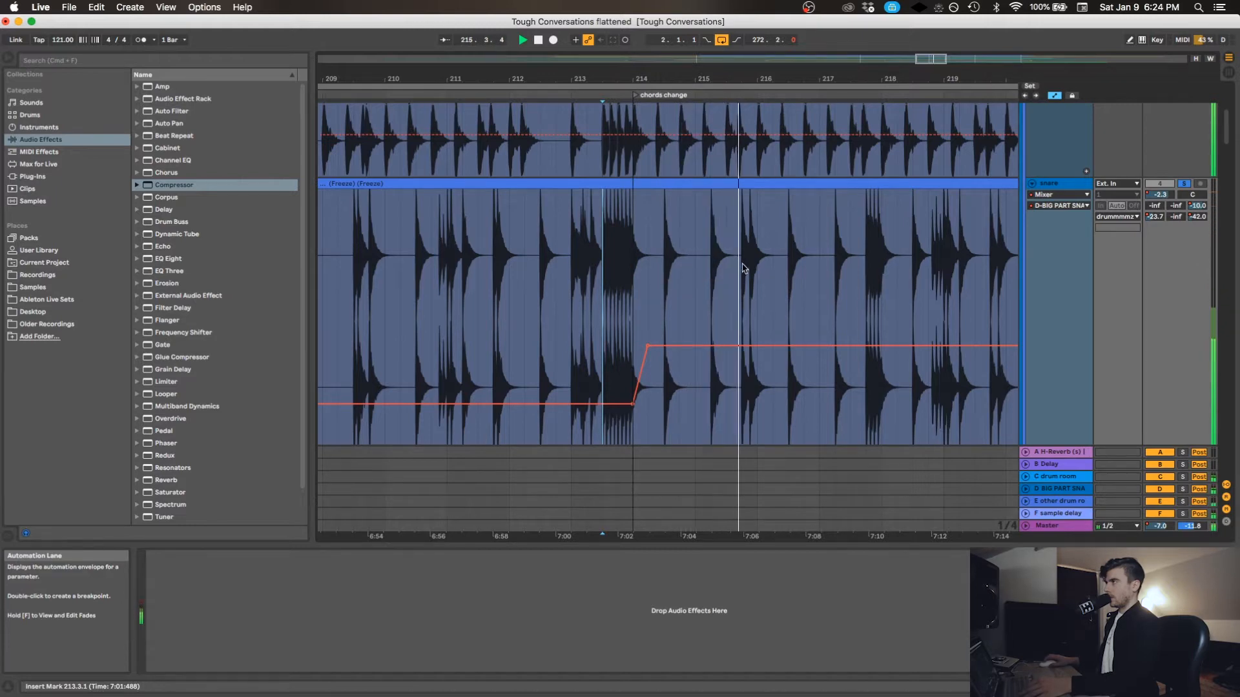
left_click(1184, 184)
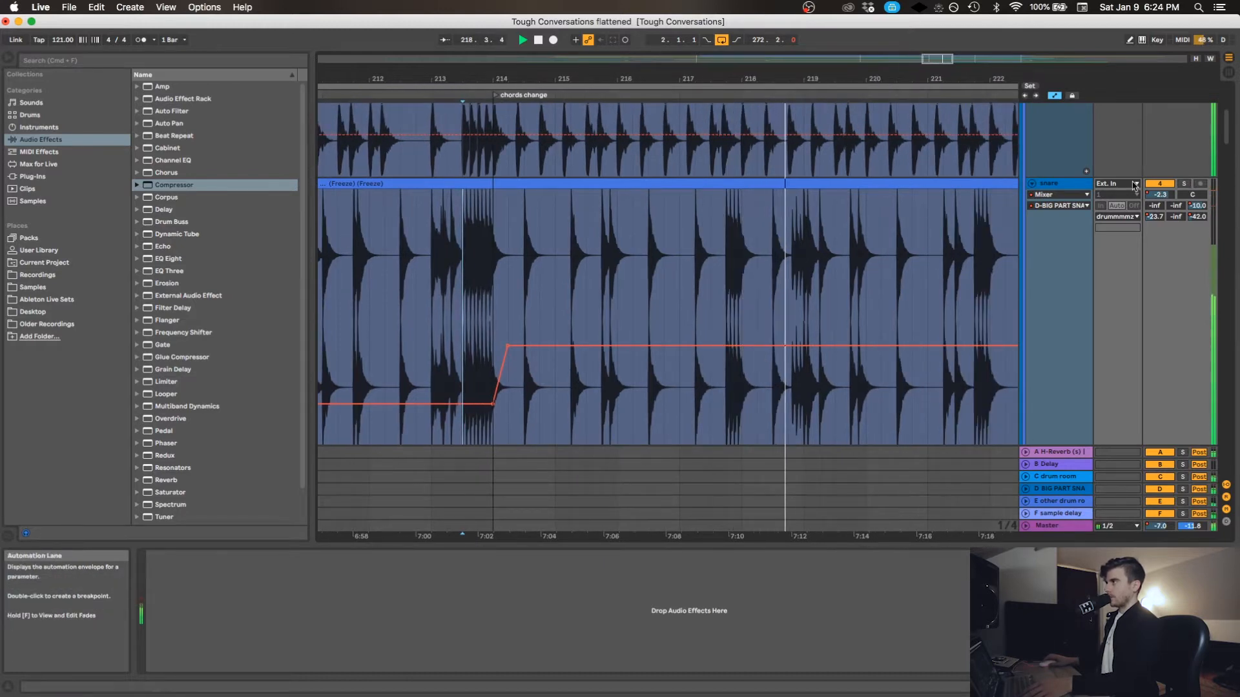
left_click(1185, 185)
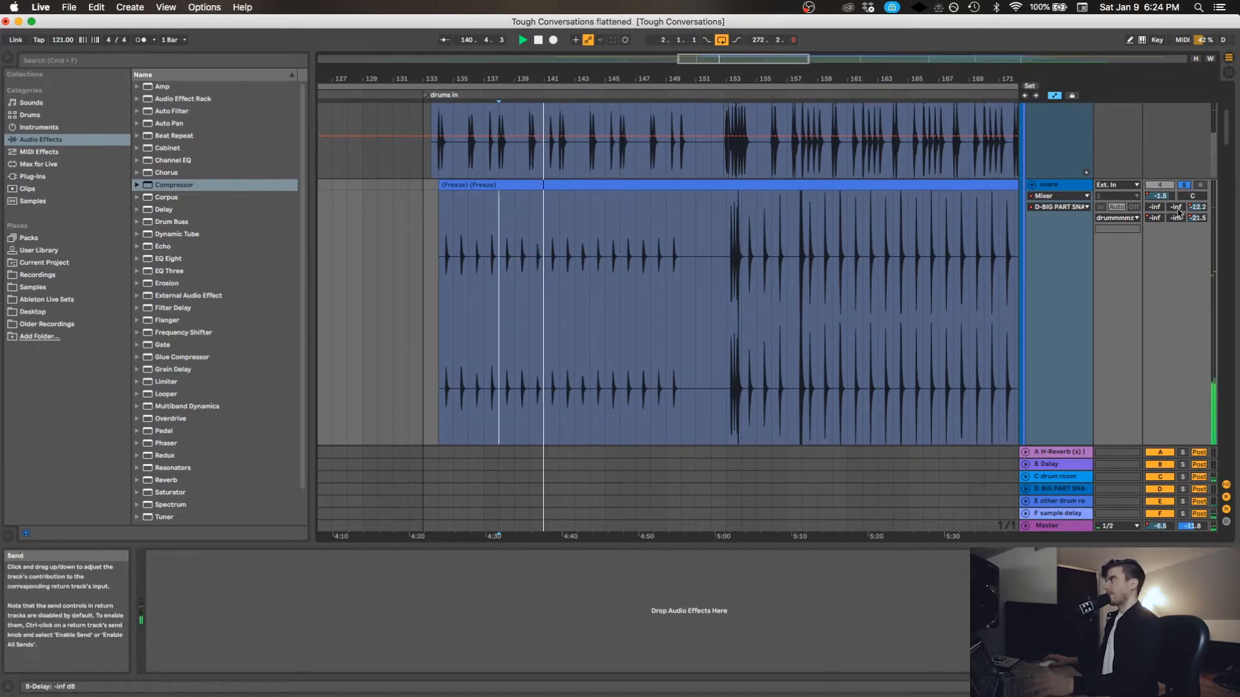
Set the playback start at bar 209 on the tom 1 track, ahead of the chords change.
scroll(839, 229, "down", 8)
scroll(866, 185, "right", 15)
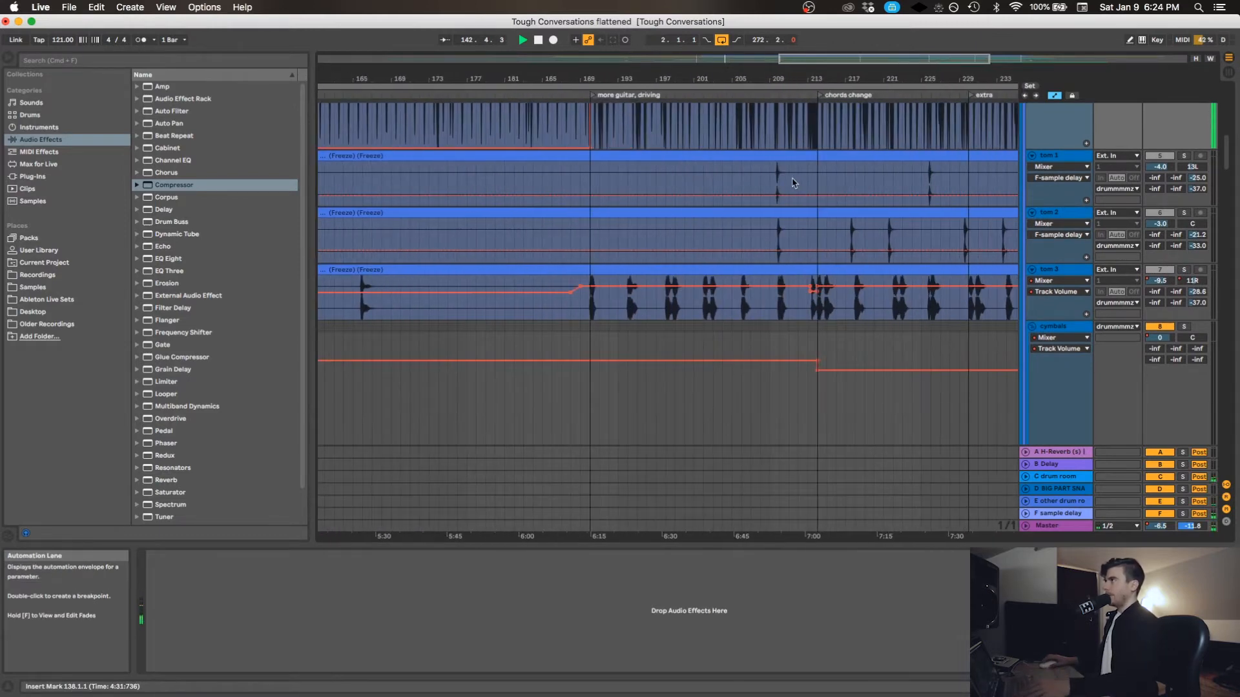
left_click(774, 180)
scroll(774, 181, "up", 5)
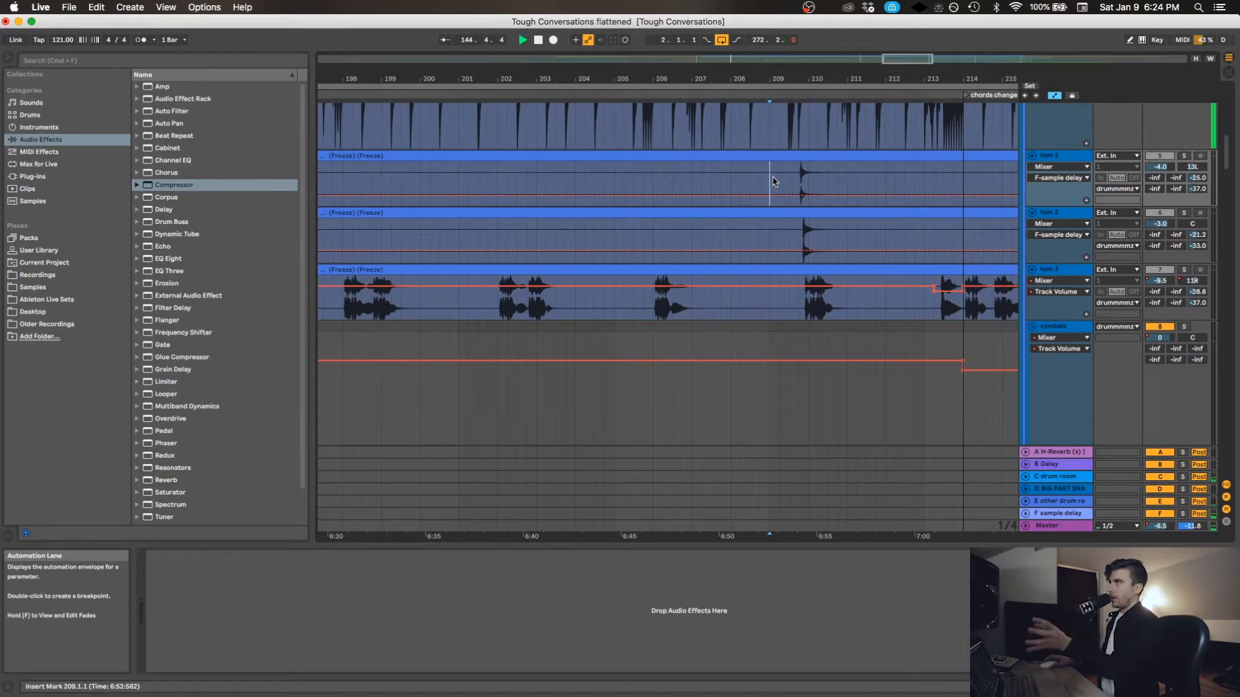
Set the playback start at bar 213.2 on the tom 3 track and show its panning automation.
scroll(796, 172, "up", 4)
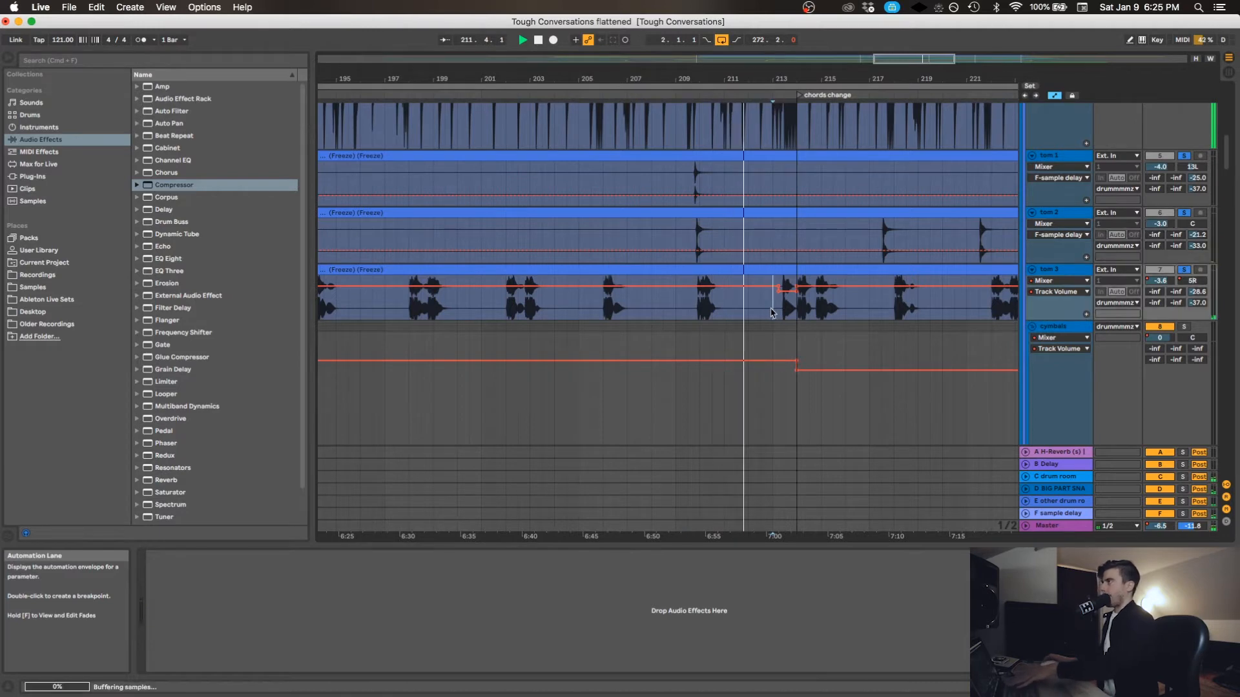
scroll(772, 313, "up", 5)
scroll(772, 313, "right", 3)
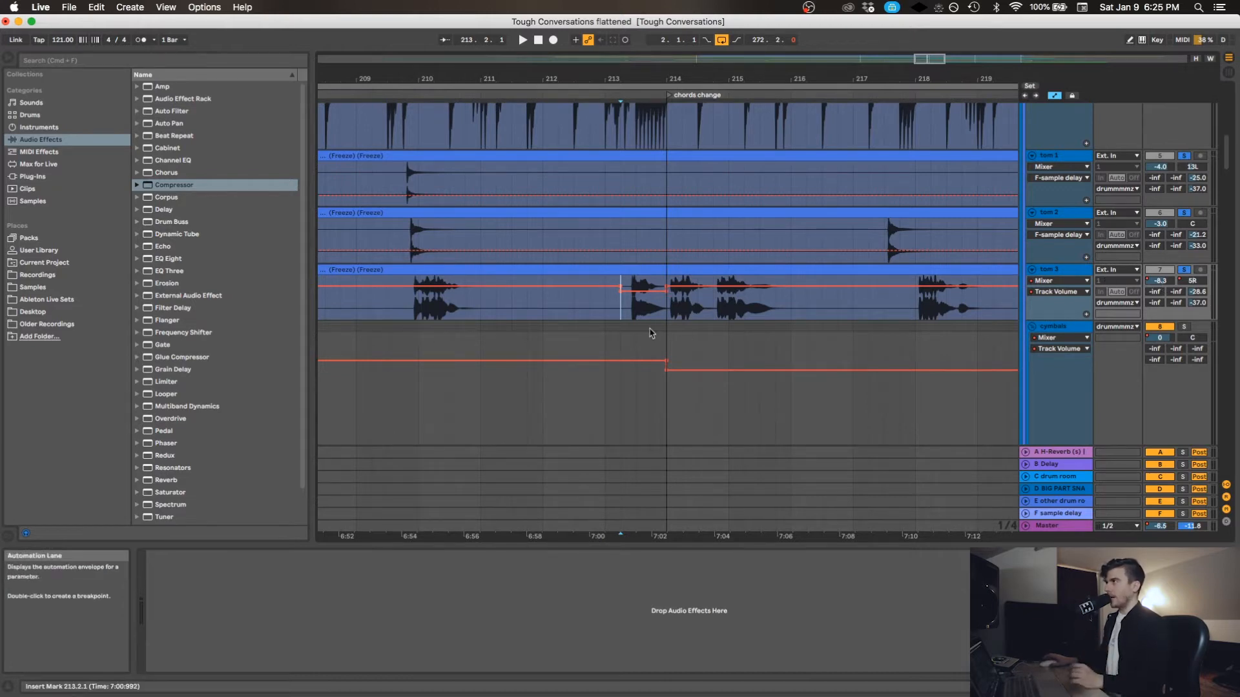
left_click(1193, 281)
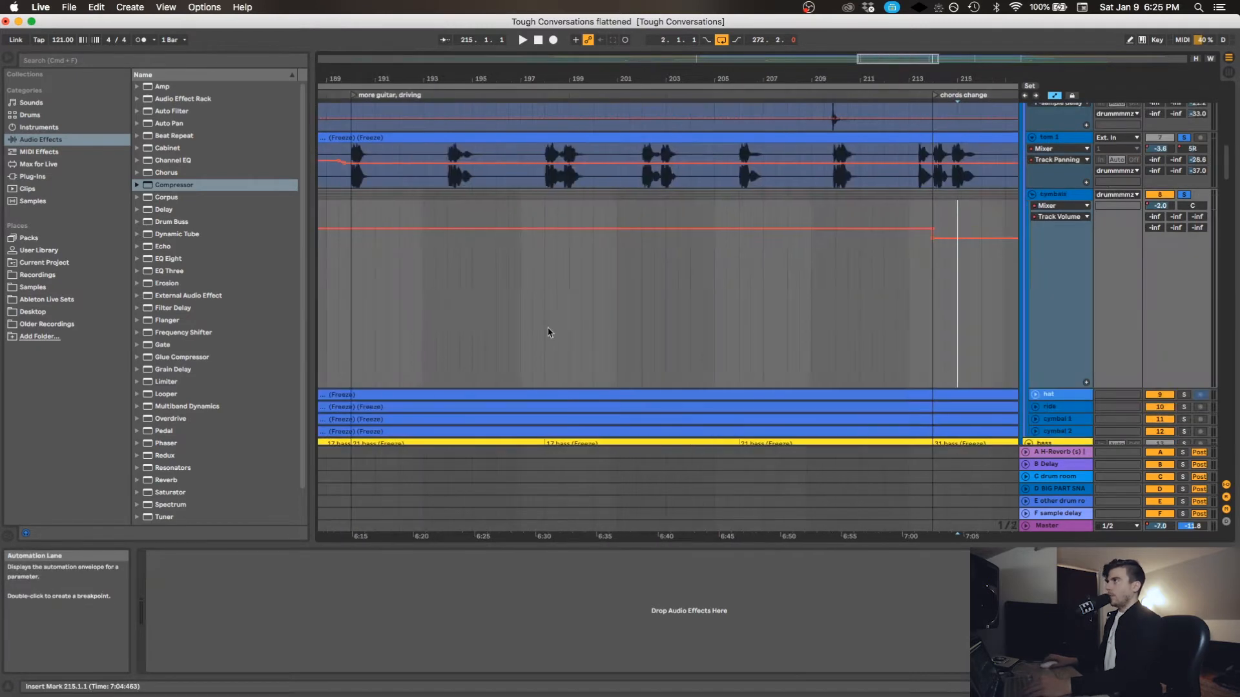
Select and unfold the hat track in the cymbals group around the chords change section.
scroll(549, 332, "right", 6)
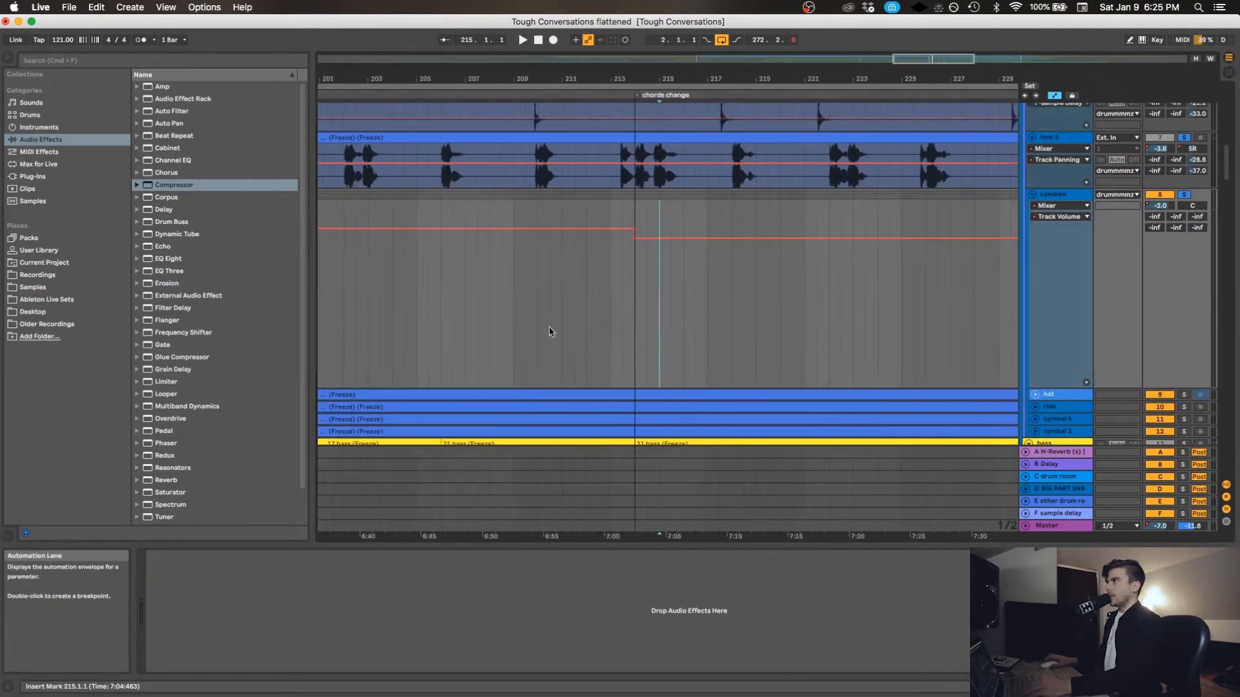
left_click(583, 302)
scroll(582, 303, "right", 3)
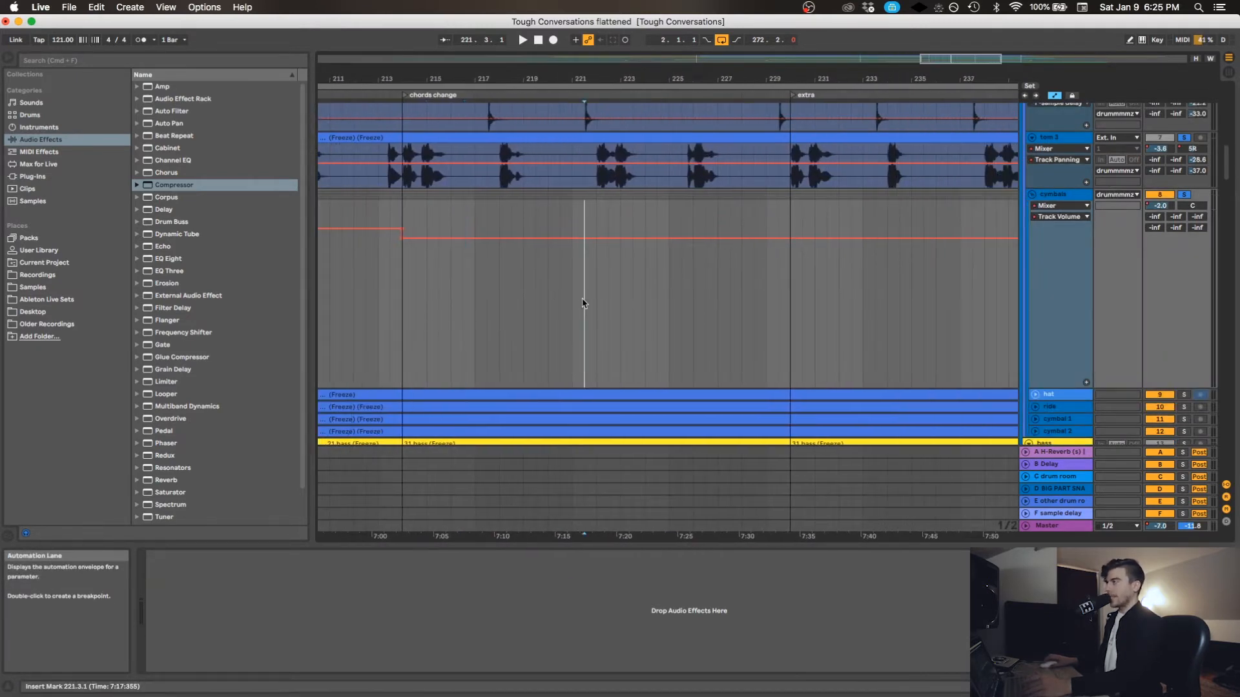
scroll(583, 304, "right", 3)
left_click(1000, 391)
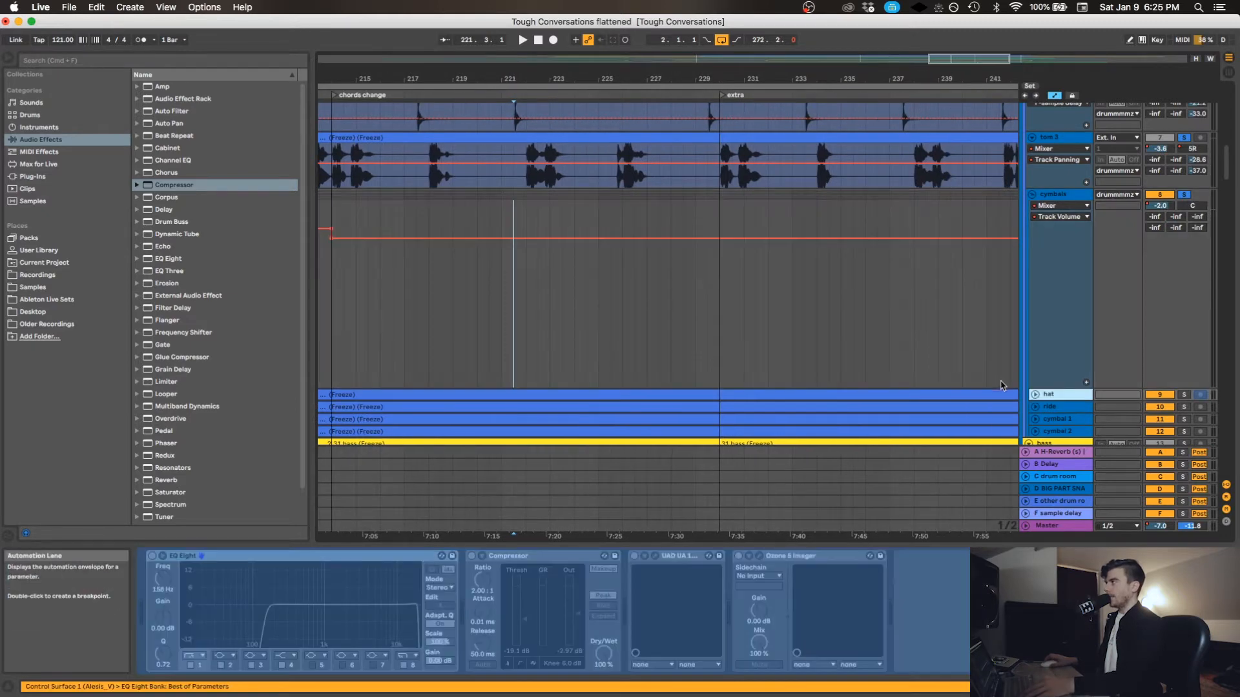
left_click(1035, 395)
scroll(799, 343, "down", 3)
scroll(799, 343, "left", 3)
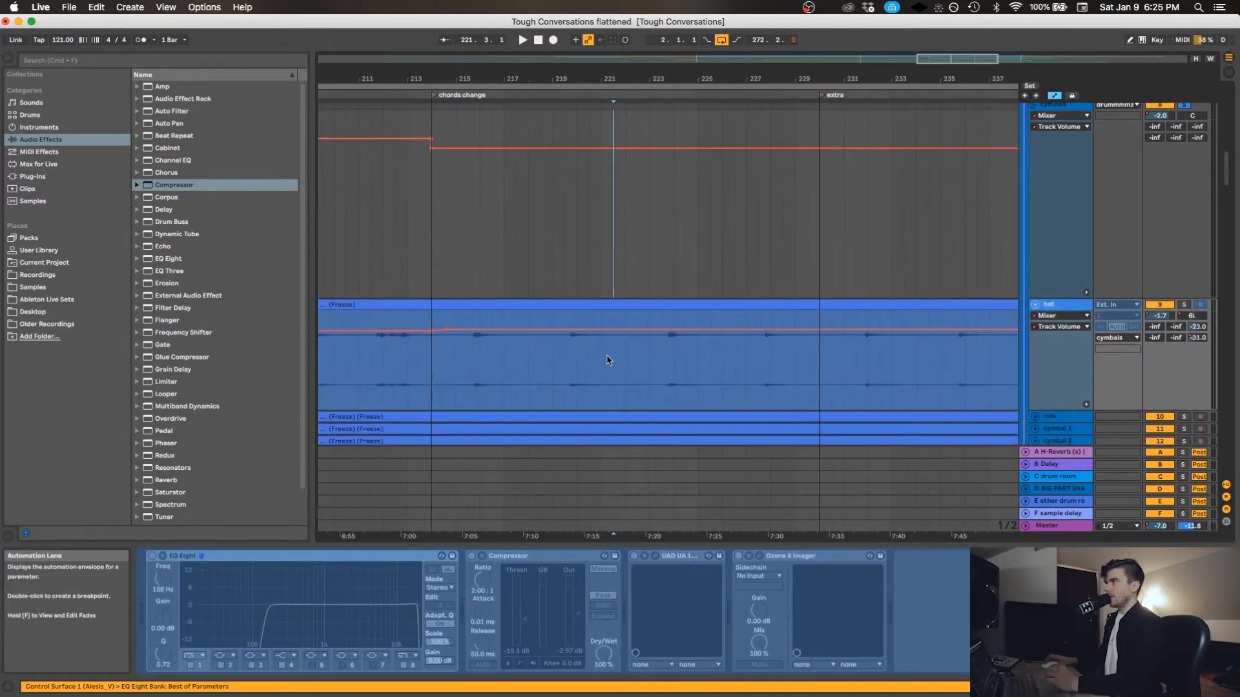
Unfreeze the hat track and inspect its UAD 1176LN limiter while playing from just after the chords change.
left_click(570, 361)
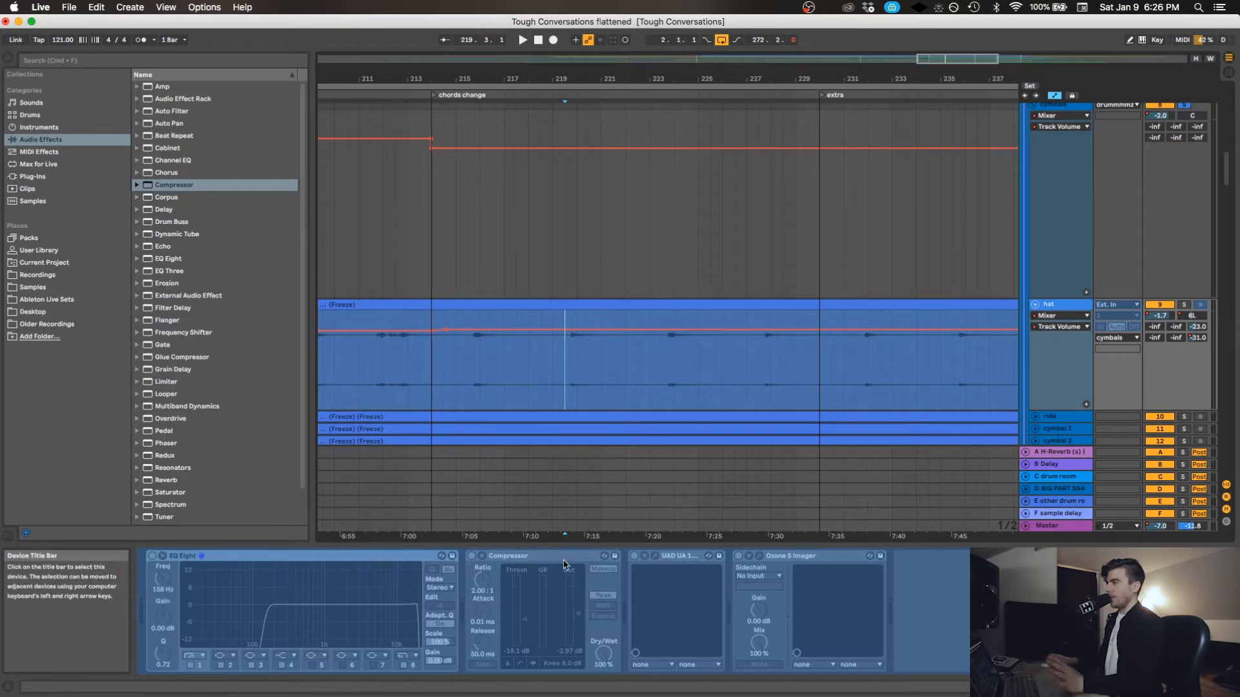
left_click(659, 557)
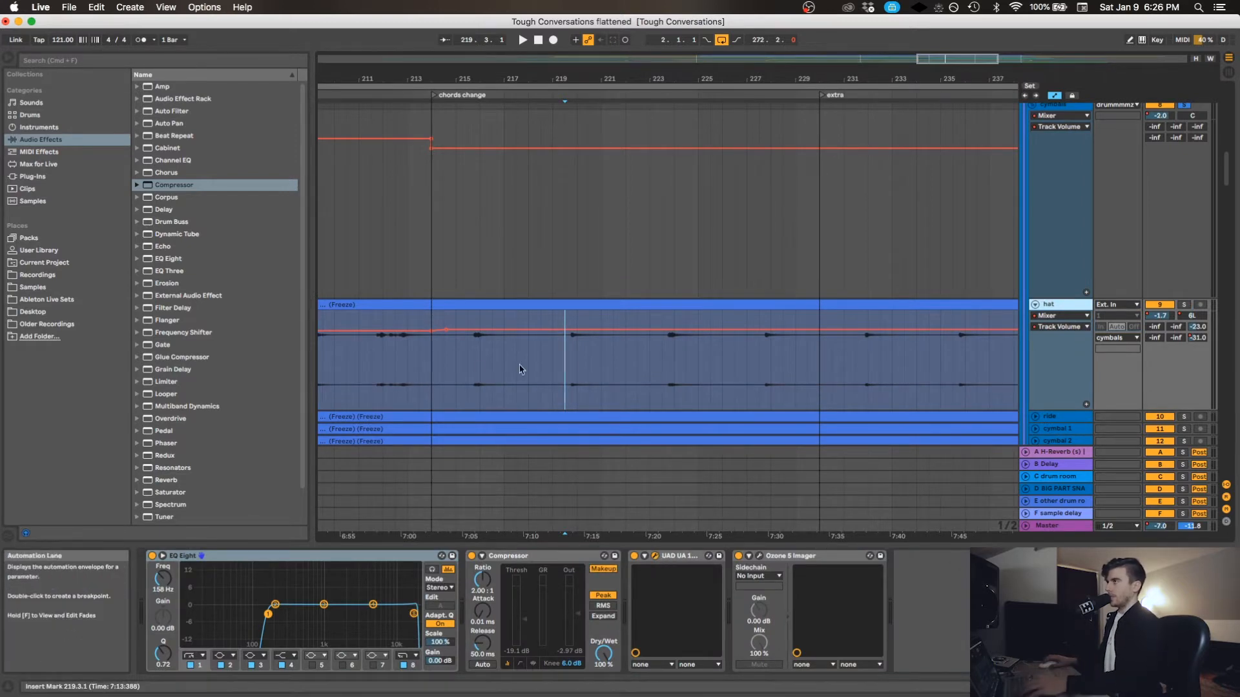
left_click(471, 364)
key("space")
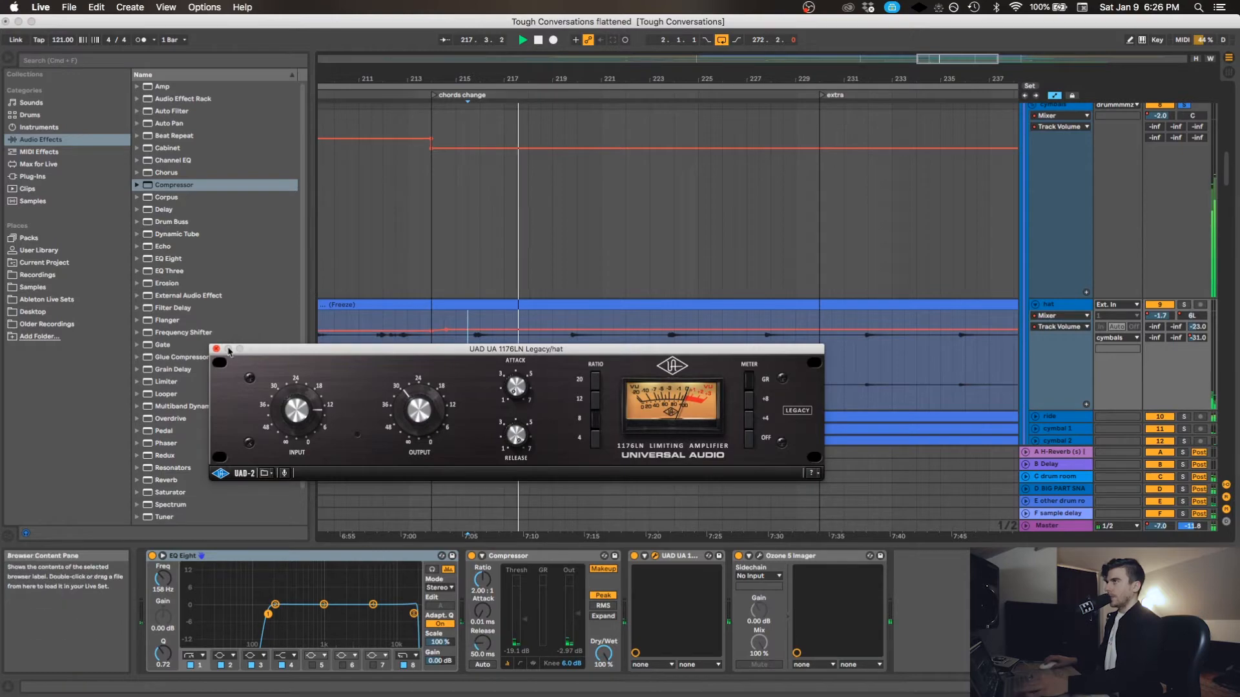
left_click(216, 350)
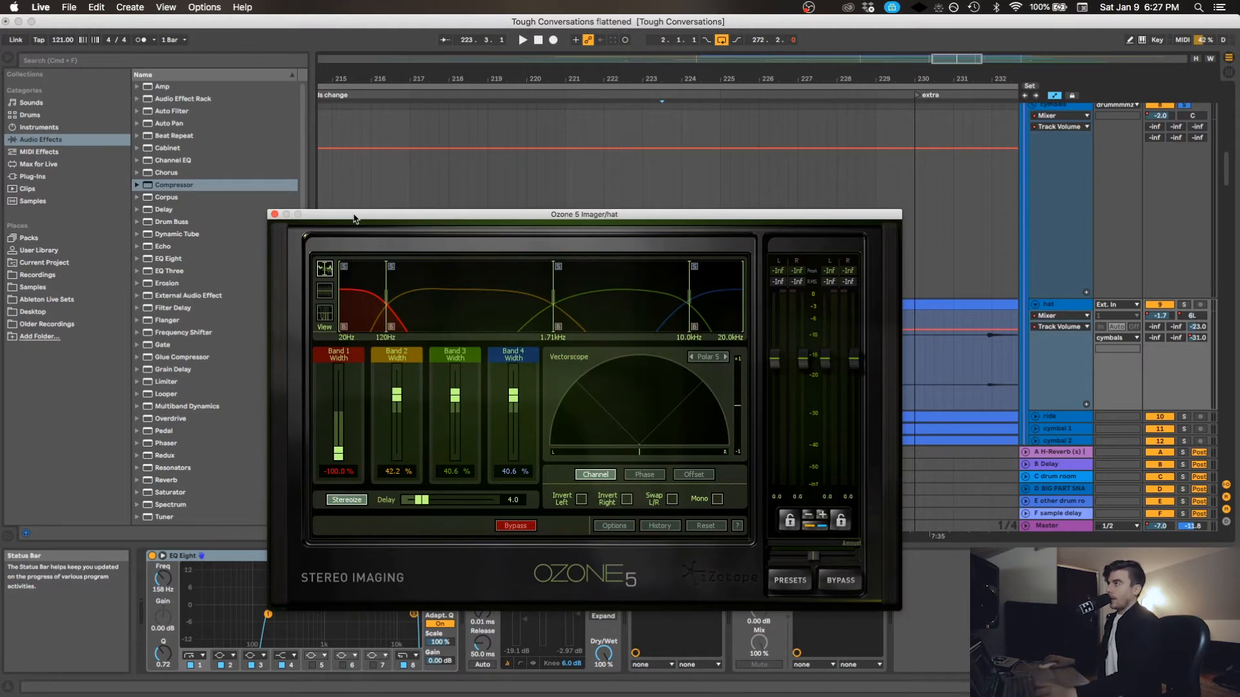
Inspect the hat's Ozone 5 Imager settings and show the hat's send automation to the sample delay return.
left_click_drag(347, 221, 239, 185)
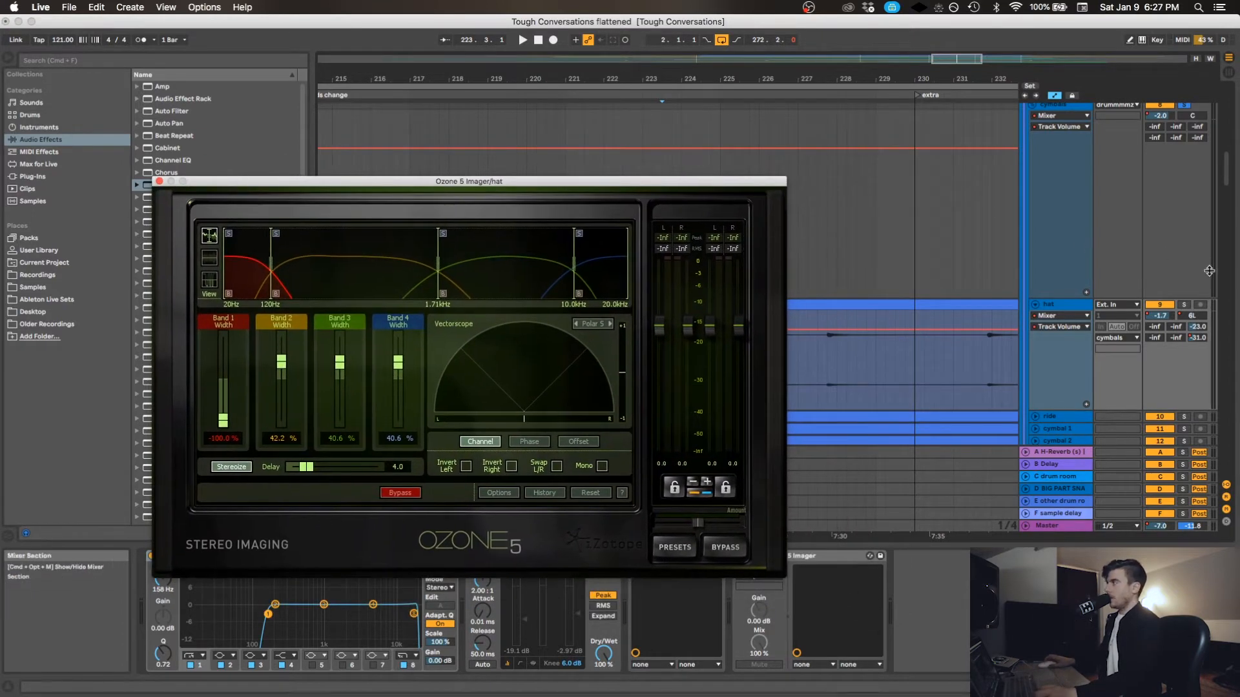
left_click(1197, 339)
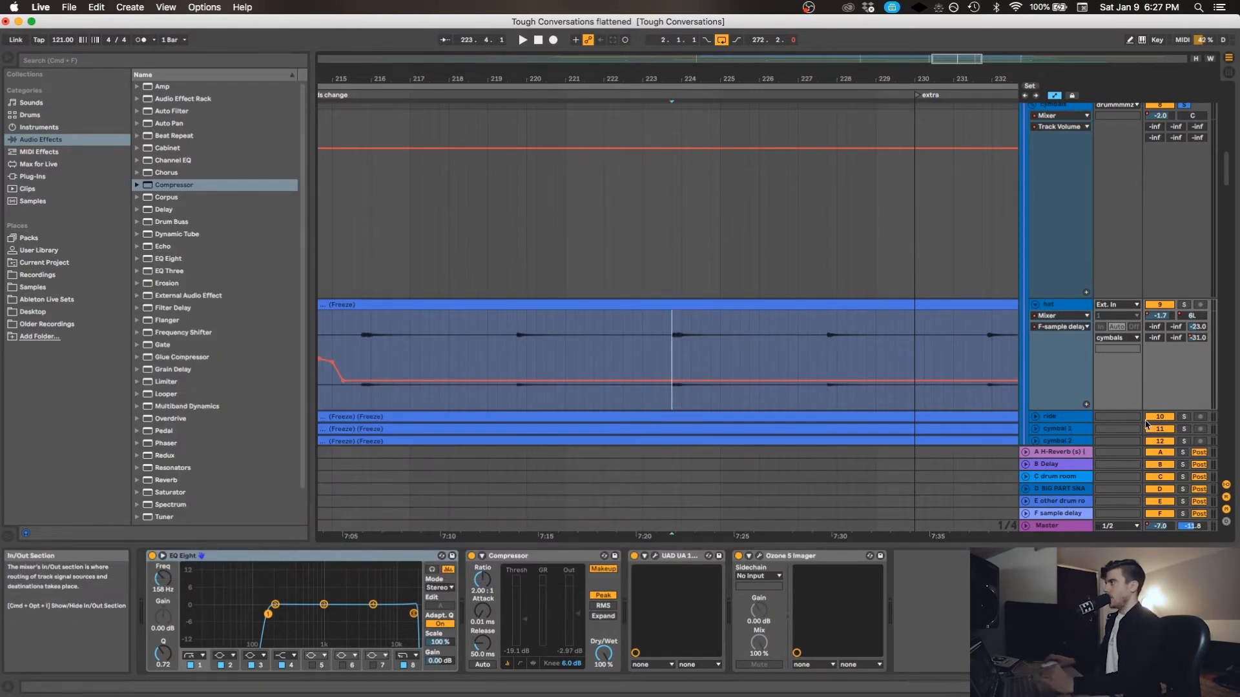
Unfold the ride, cymbal 1 and cymbal 2 tracks and solo the ride.
left_click(1036, 417)
scroll(1036, 400, "down", 4)
left_click(1029, 364)
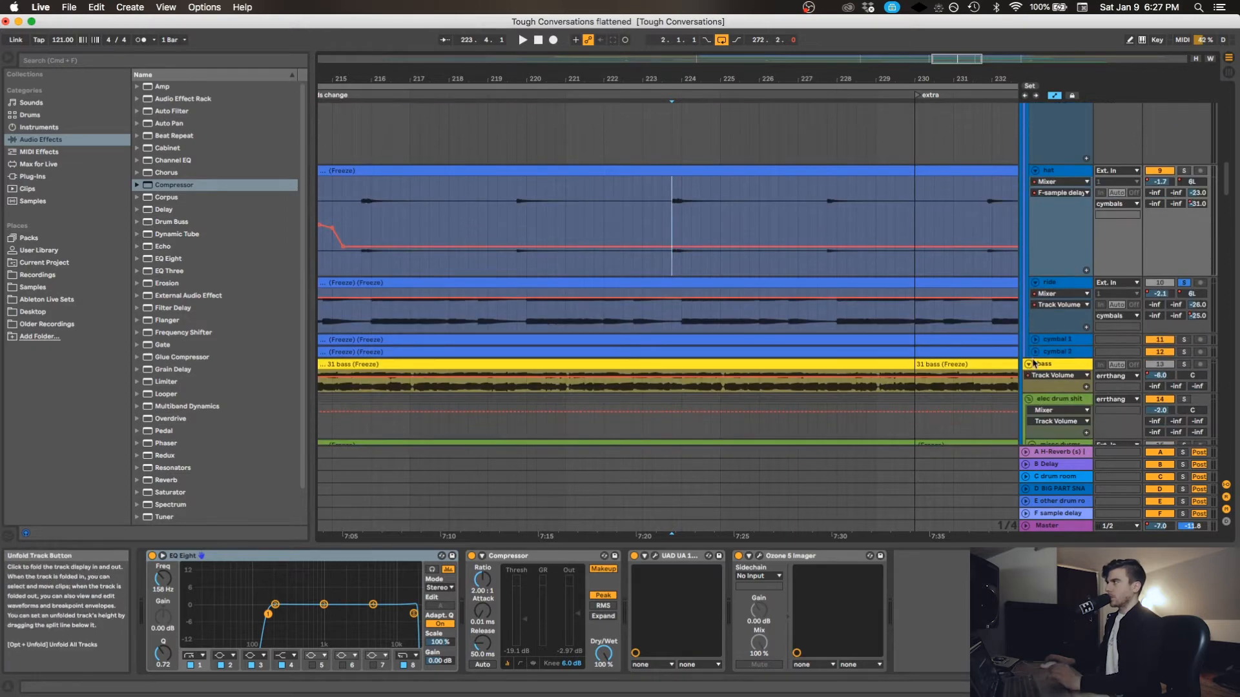
left_click(1037, 352)
left_click(1037, 340)
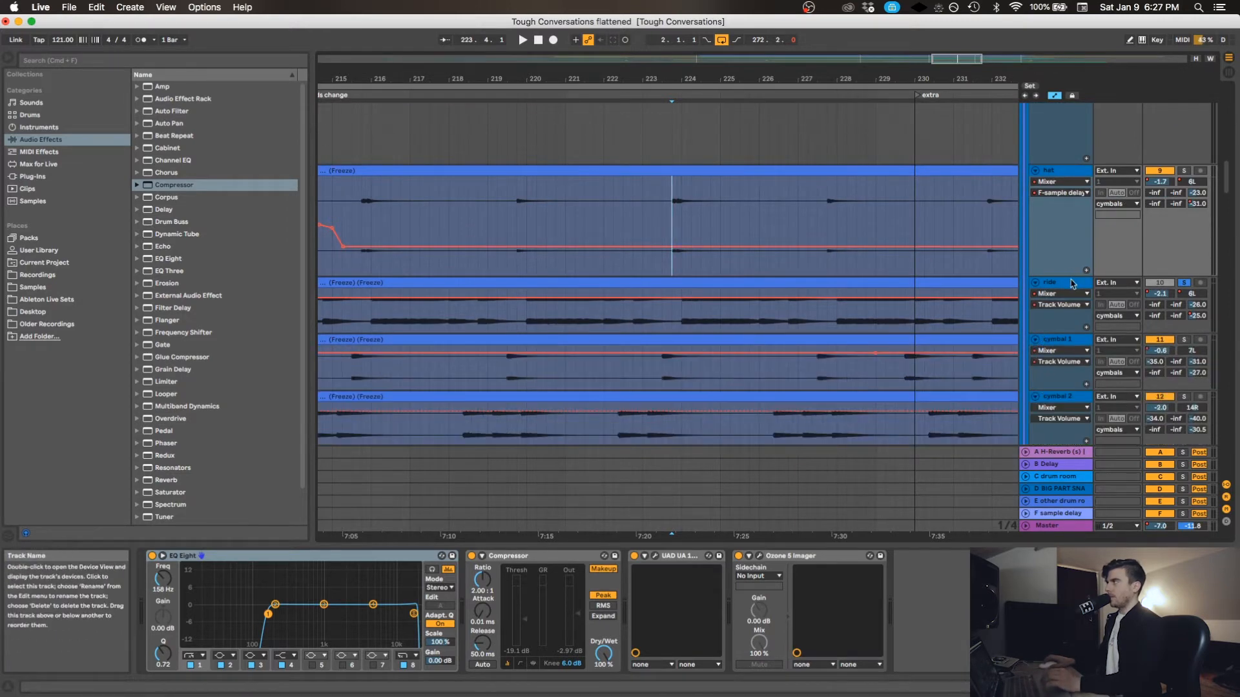
Play the soloed ride track from bar 224, in the section after the chords change.
left_click(1050, 284)
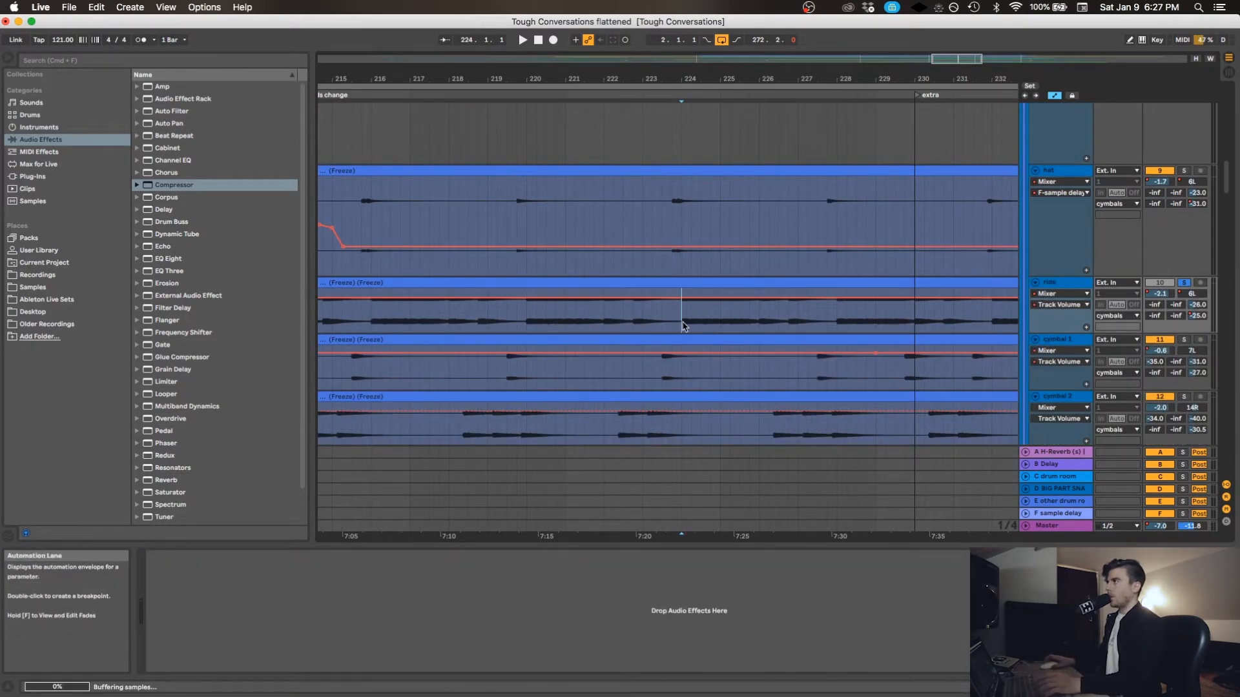
key("minus")
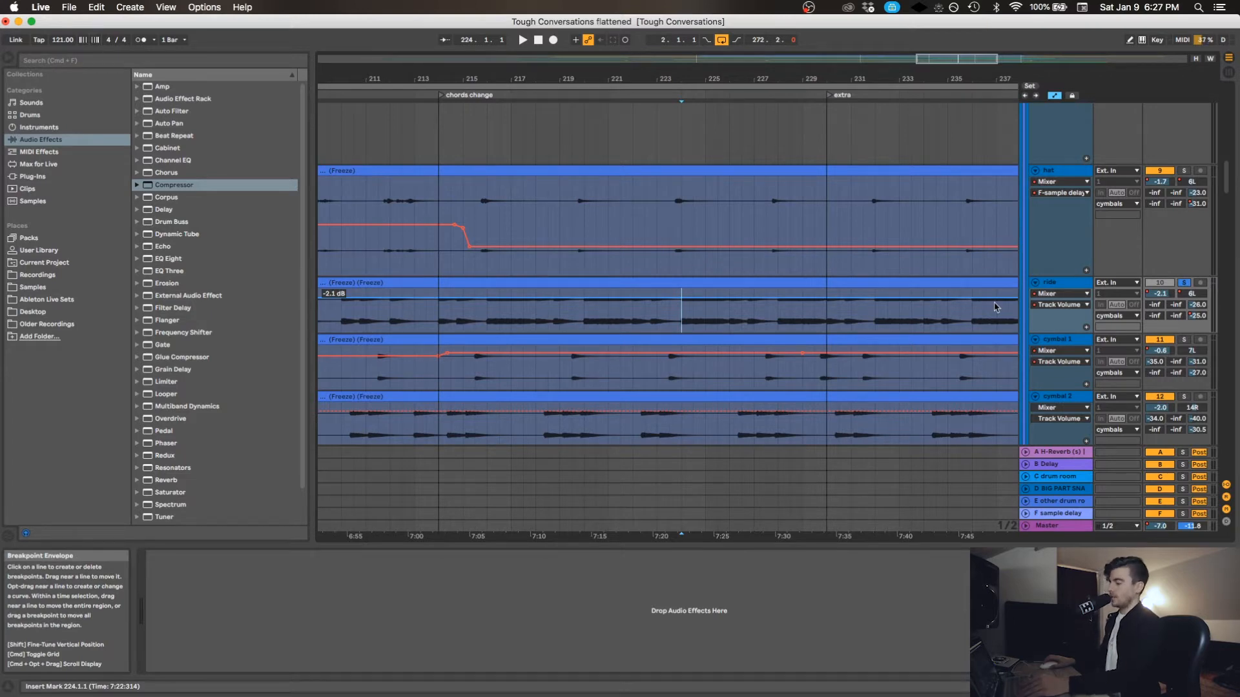
key("space")
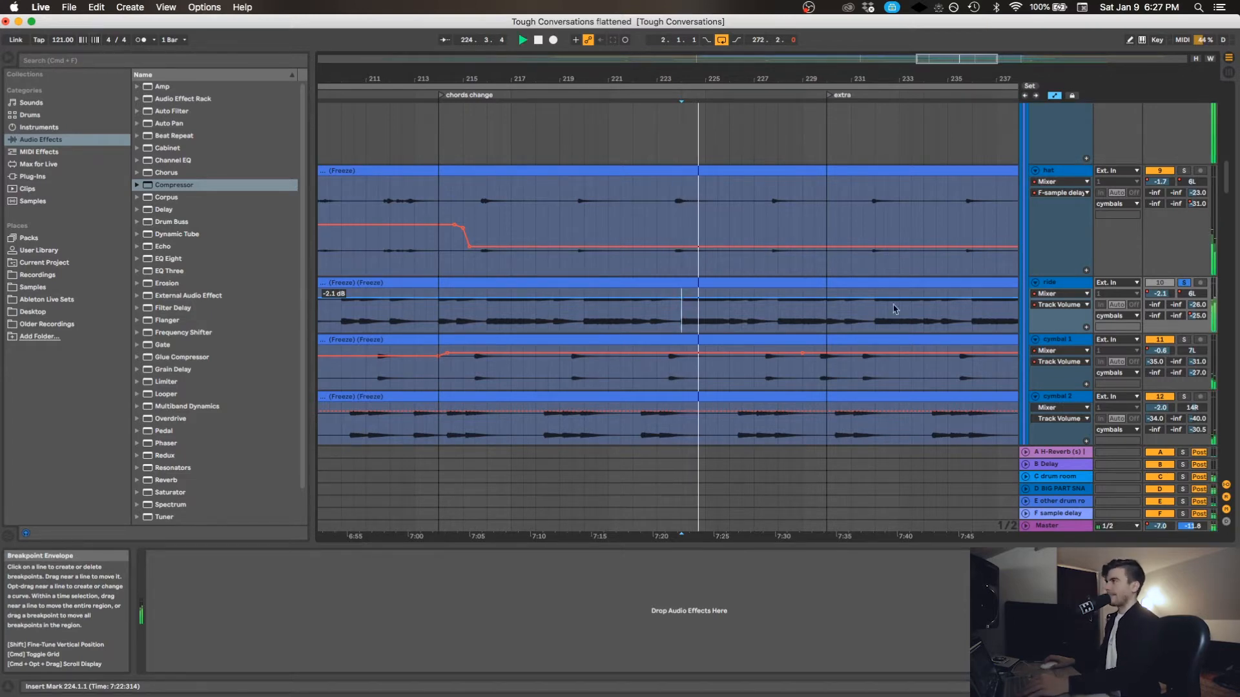
Solo cymbal 1, cymbal 2 and the hat along with the ride during playback.
left_click(1184, 340, "super")
left_click(1183, 397, "super")
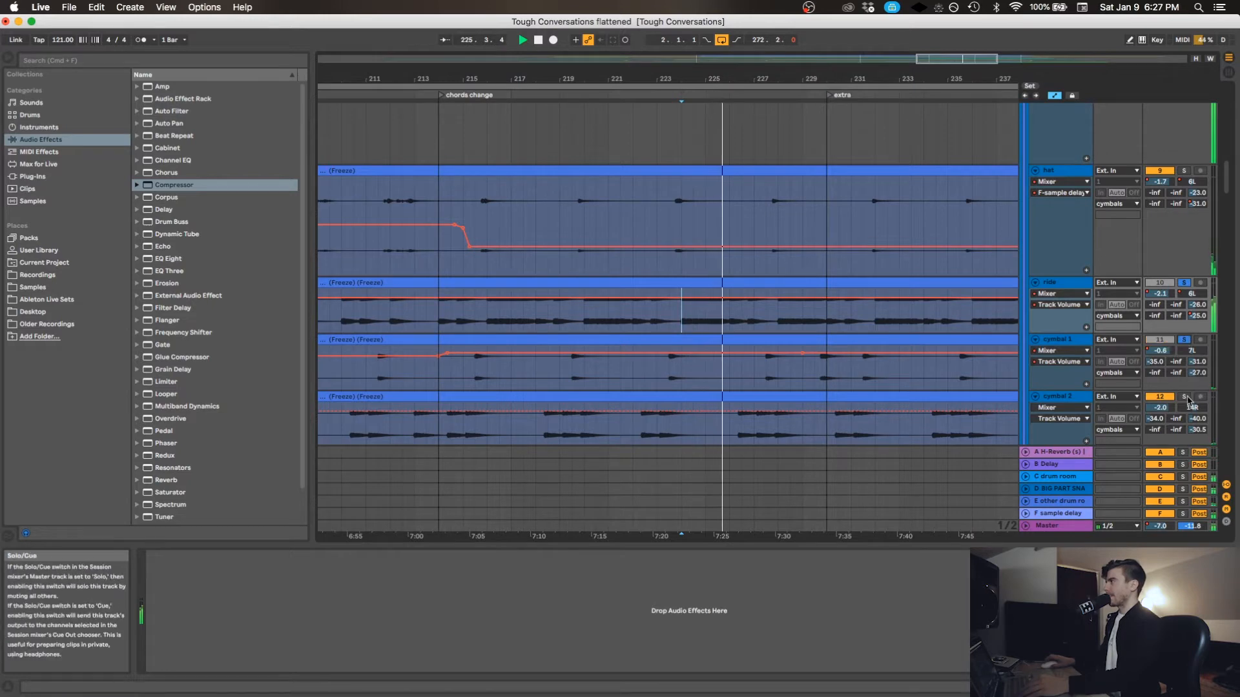
left_click(1185, 170, "super")
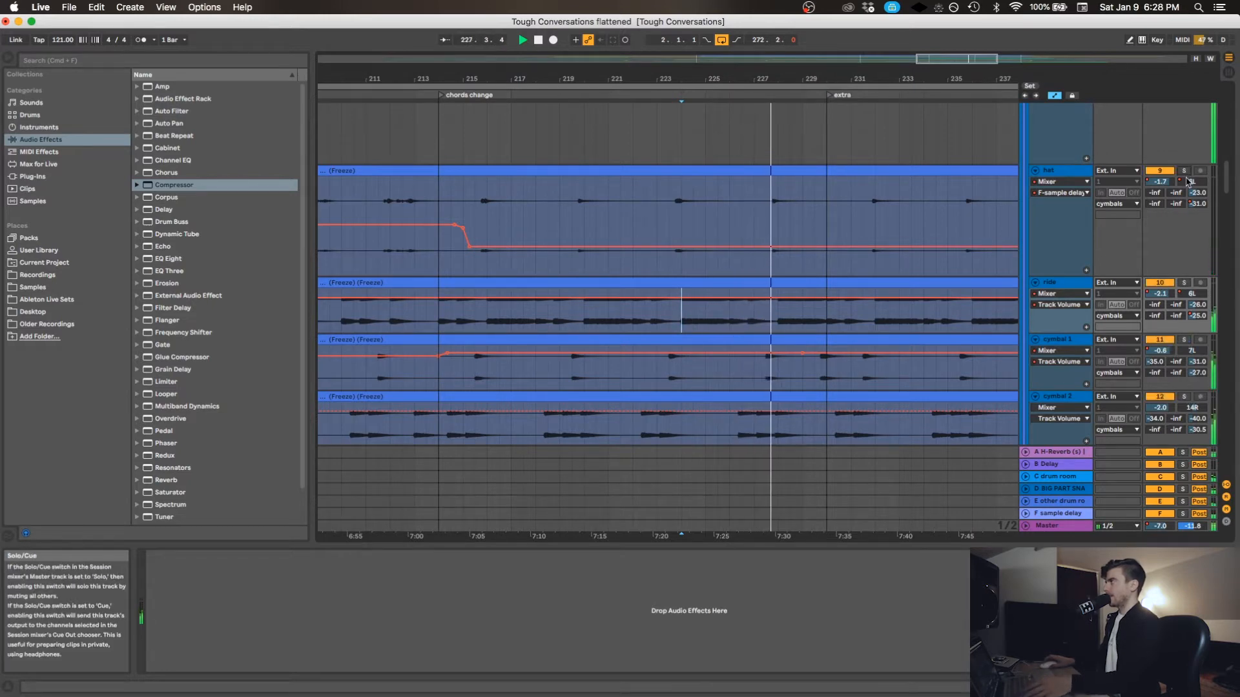
Solo the whole drummmmz group and show the snare's send automation to the big part snare return.
scroll(1178, 206, "up", 5)
left_click(1184, 109, "super")
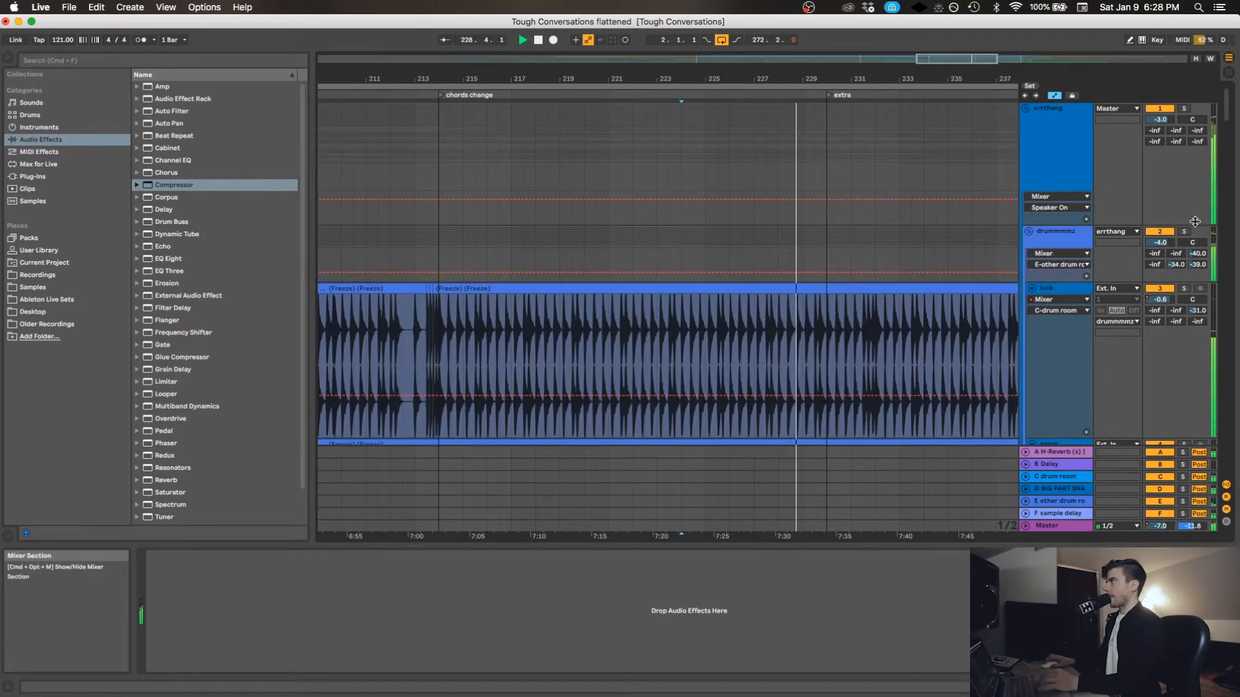
left_click(1187, 232, "super")
scroll(885, 249, "down", 5)
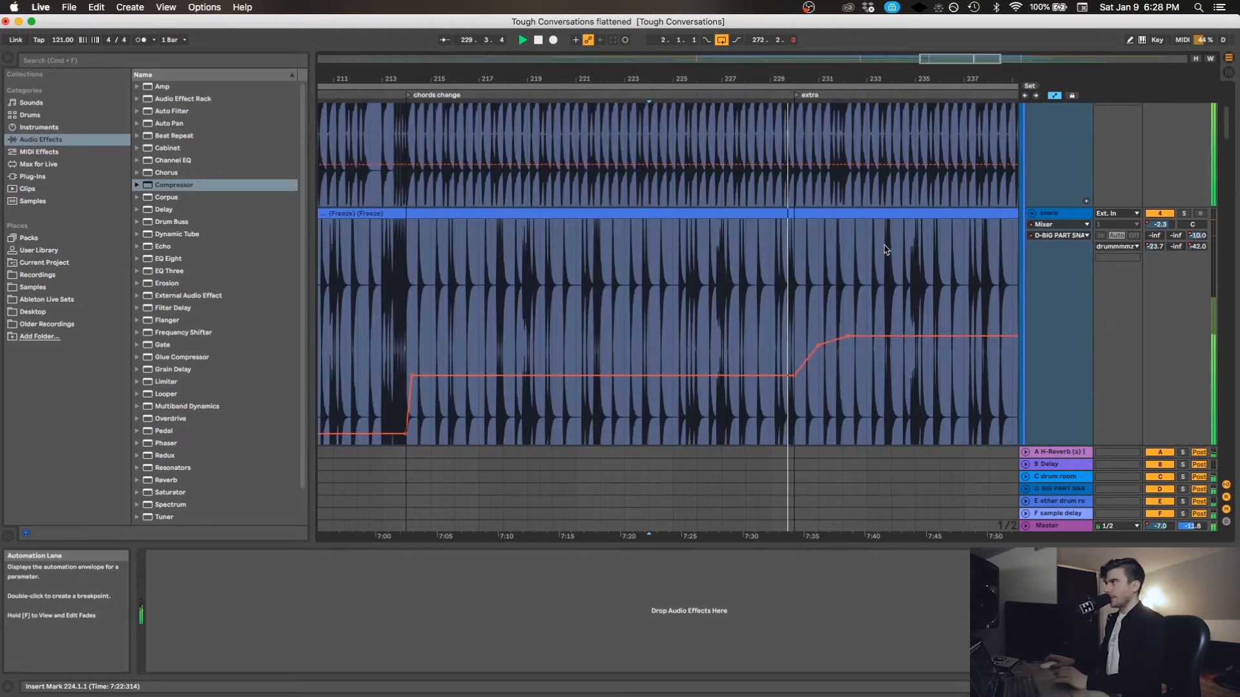
scroll(885, 249, "down", 4)
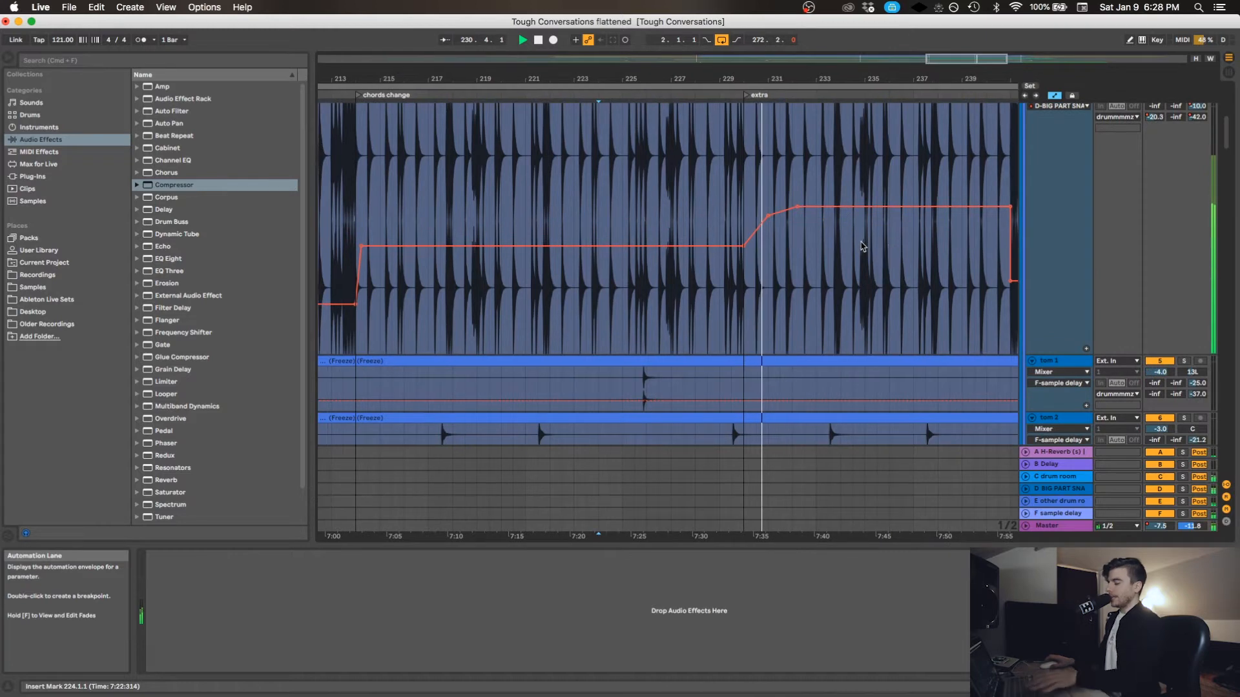
Play the drums from bar 201, in the "more guitar, driving" section, with the snare's send automation in view.
key("minus")
key("minus")
key("minus")
scroll(601, 224, "left", 5)
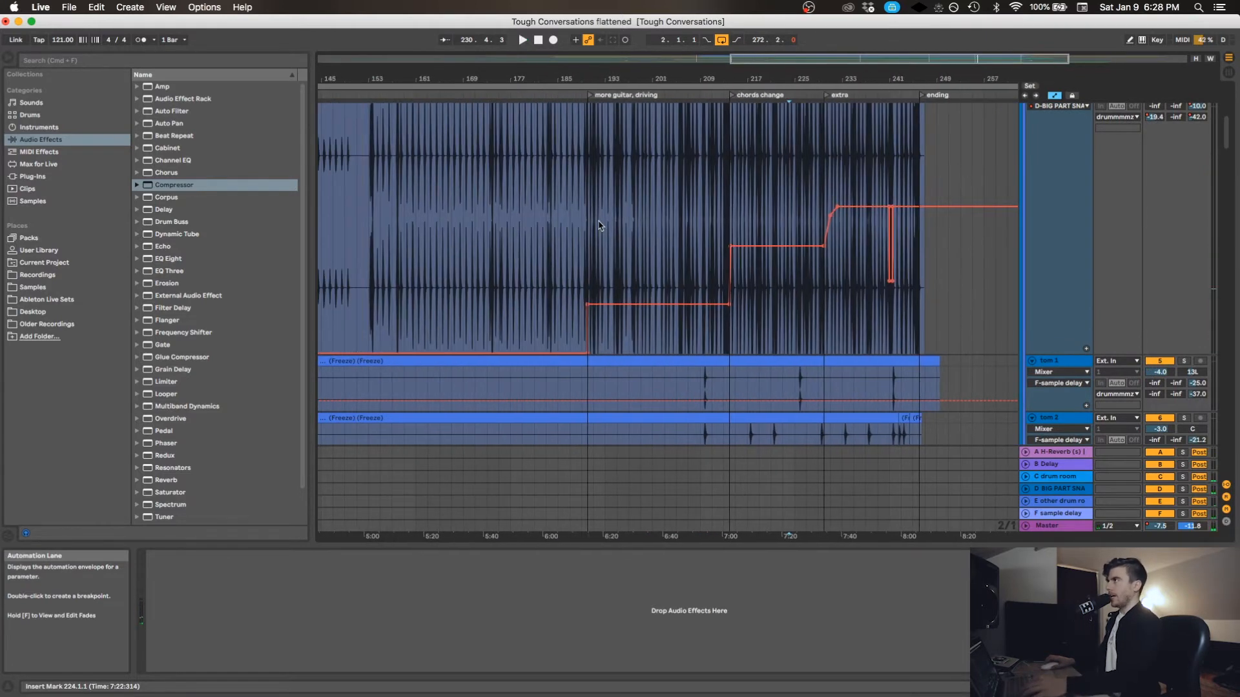
left_click(652, 209)
key("space")
scroll(706, 265, "up", 3)
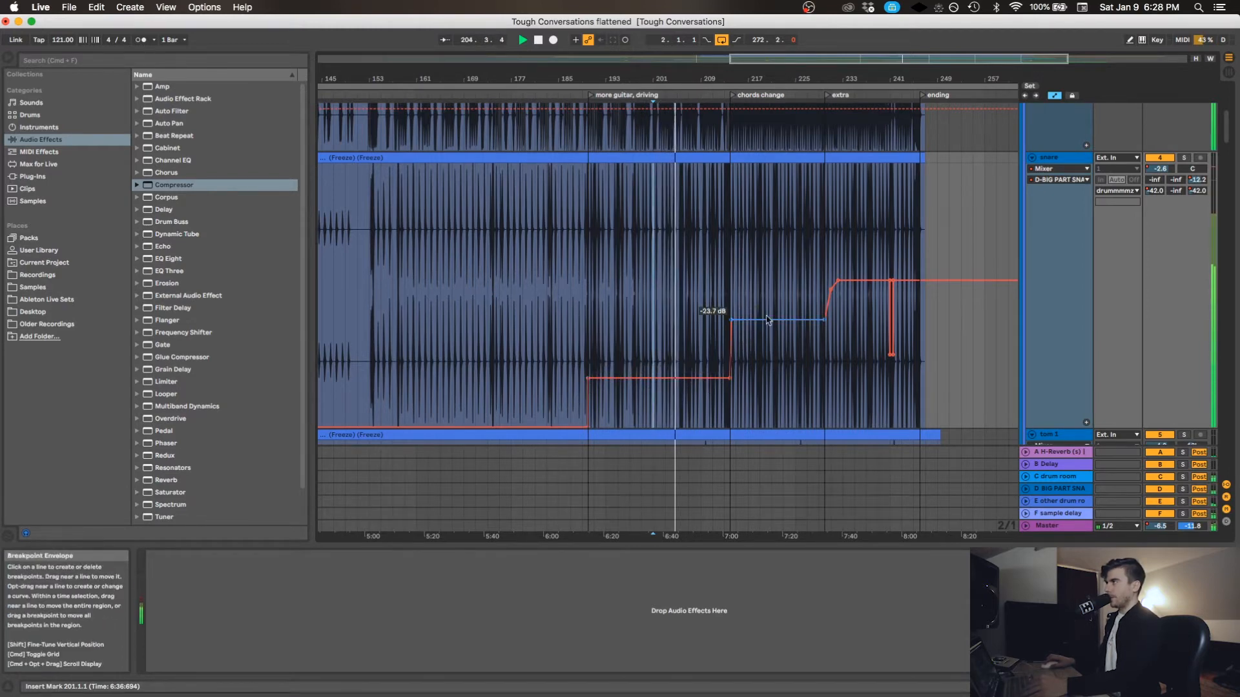
Play the drums from bar 183, just before the "more guitar, driving" section.
scroll(589, 291, "left", 5)
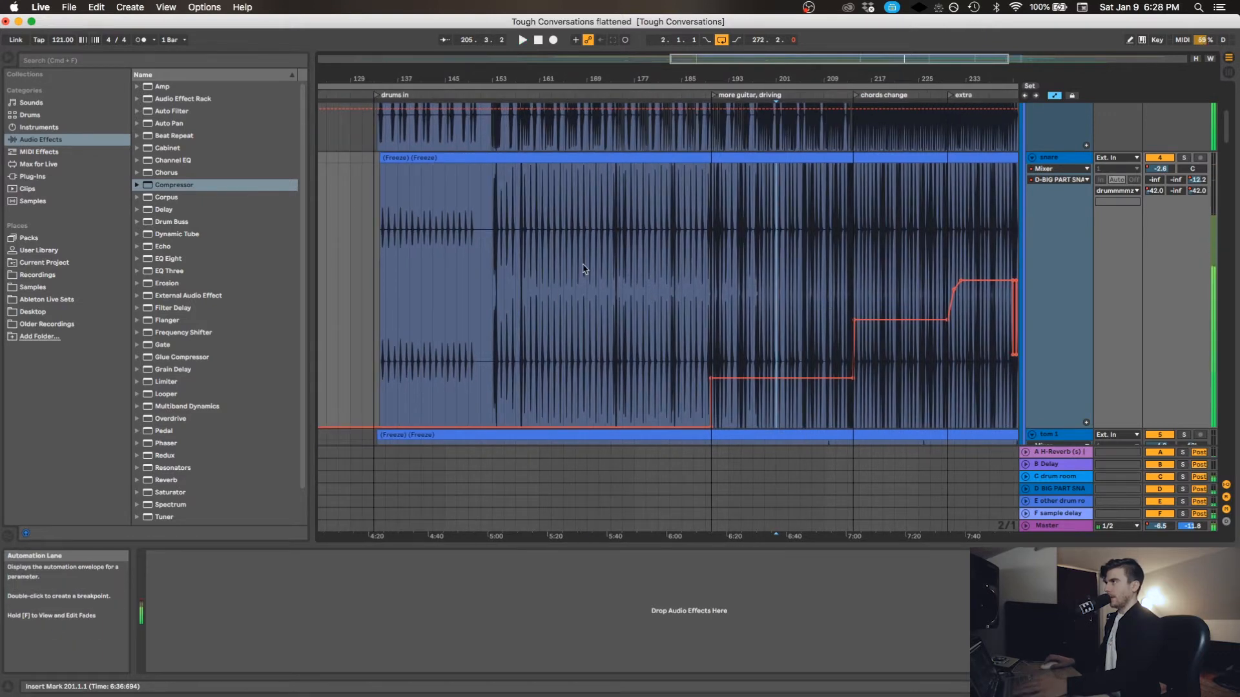
left_click(585, 271)
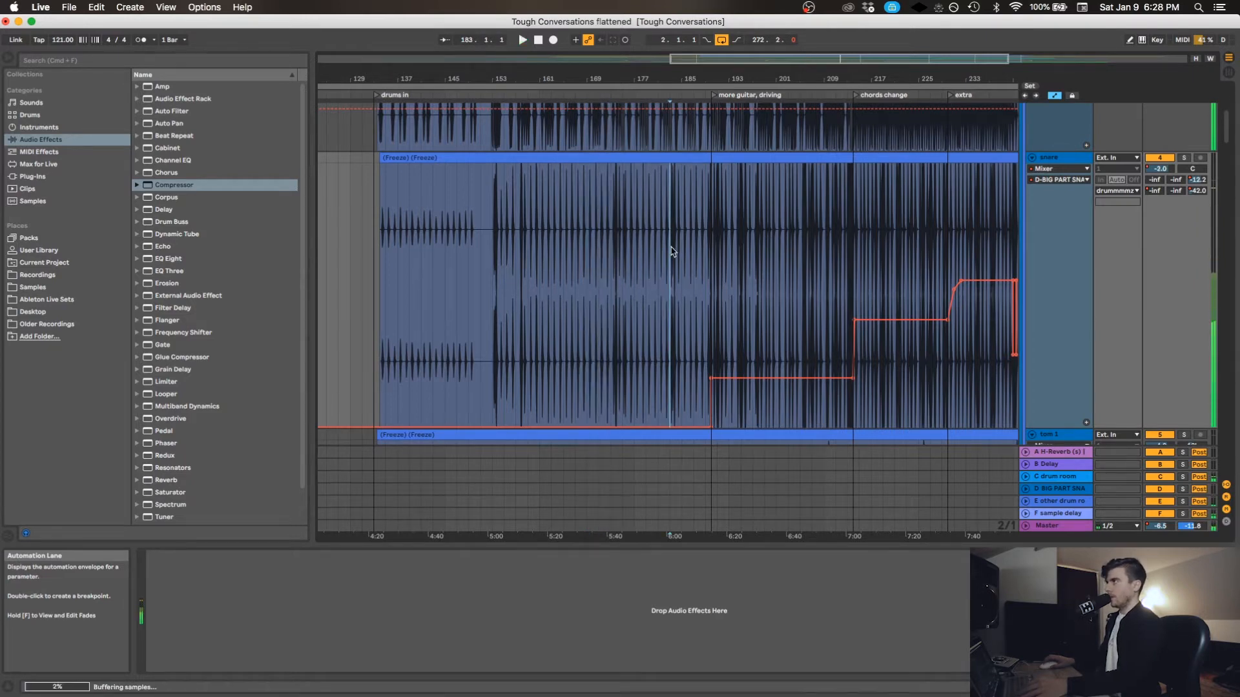
key("plus")
key("plus")
key("plus")
key("plus")
key("space")
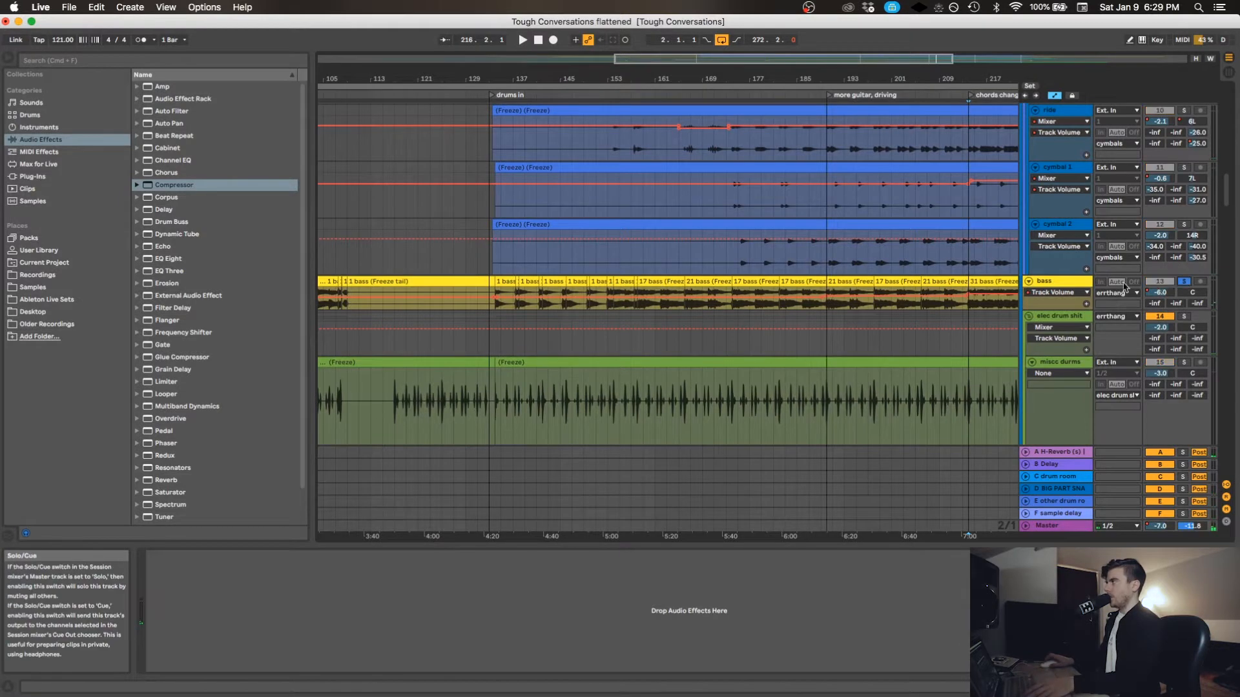
Enlarge the bass track and play it soloed from bar 134, where the drums come in.
left_click(1092, 299)
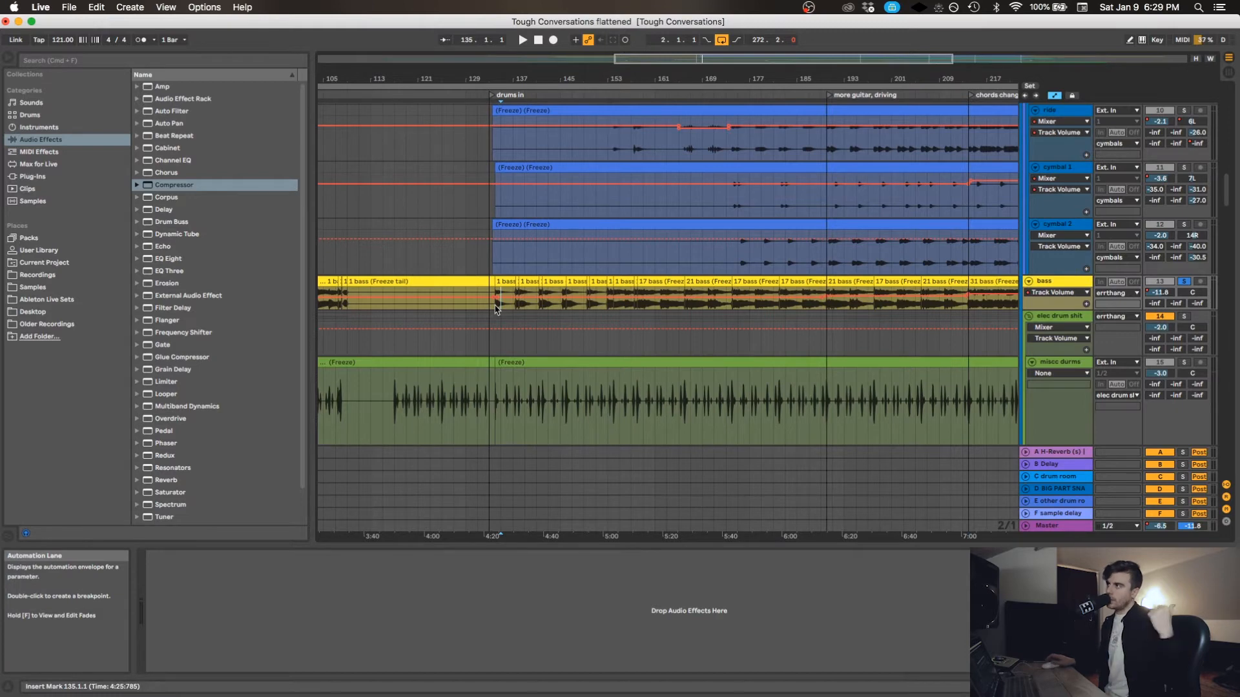
key("plus")
key("plus")
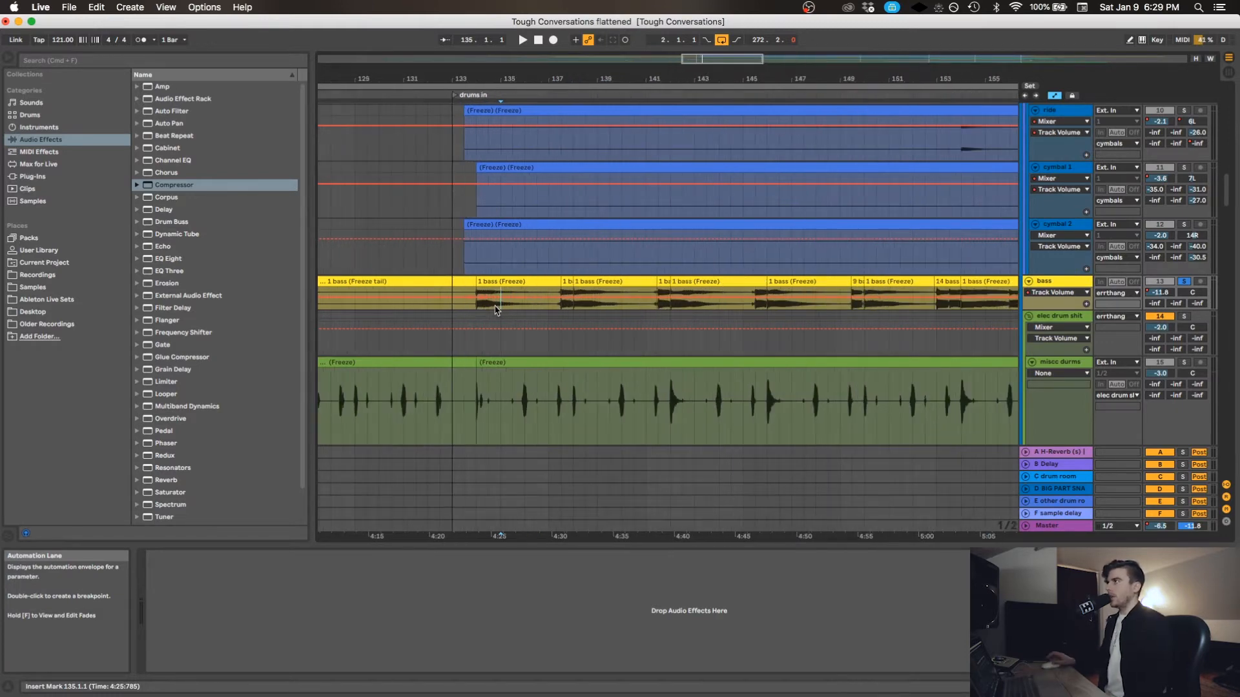
key("alt+plus")
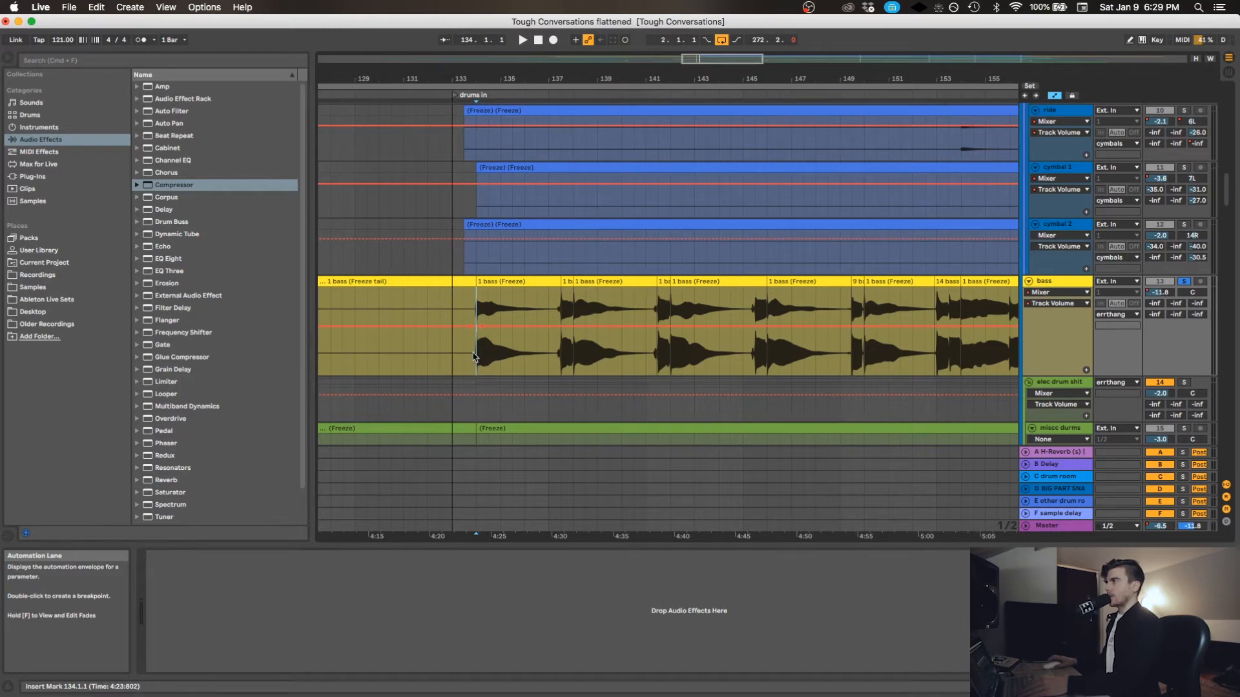
key("space")
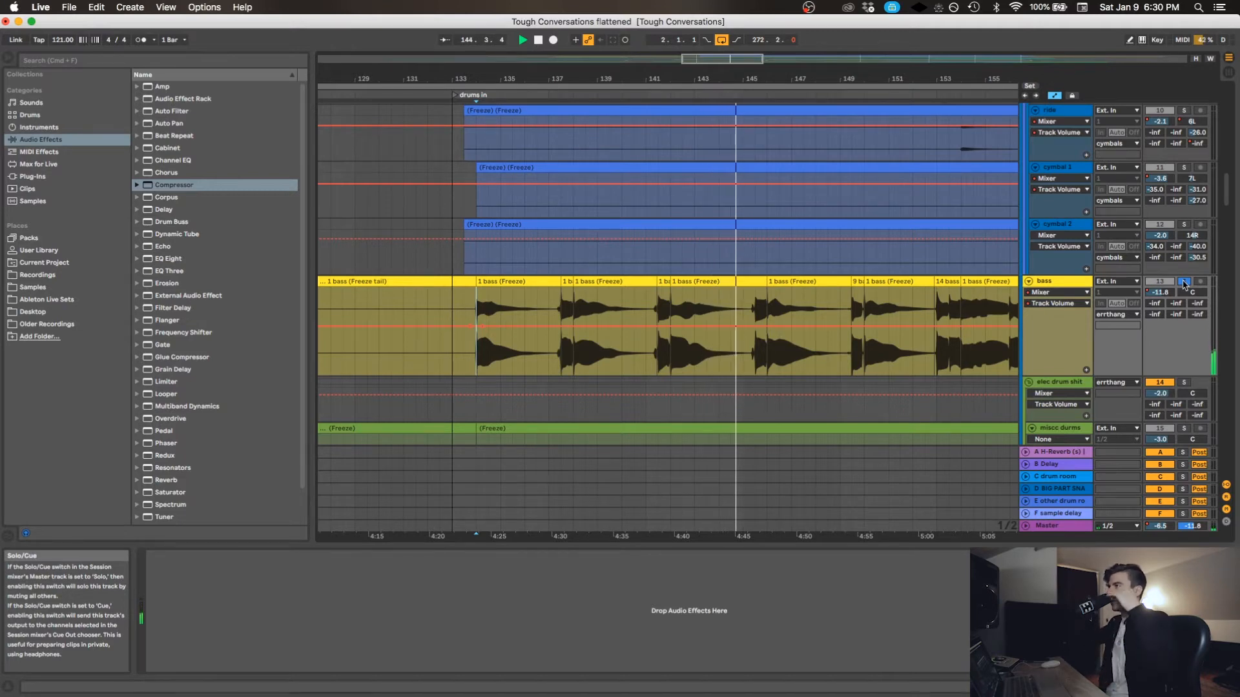
Toggle the bass solo during playback and show the bass volume automation up to the ending.
left_click(1184, 282)
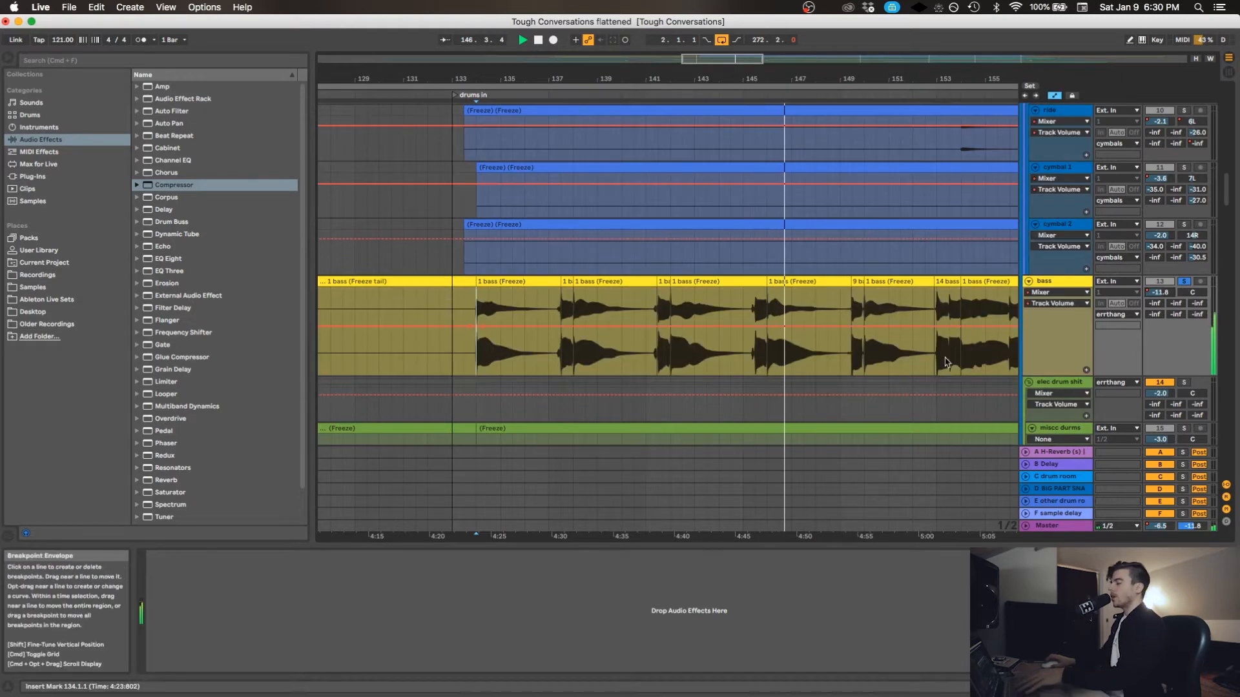
scroll(865, 362, "down", 5)
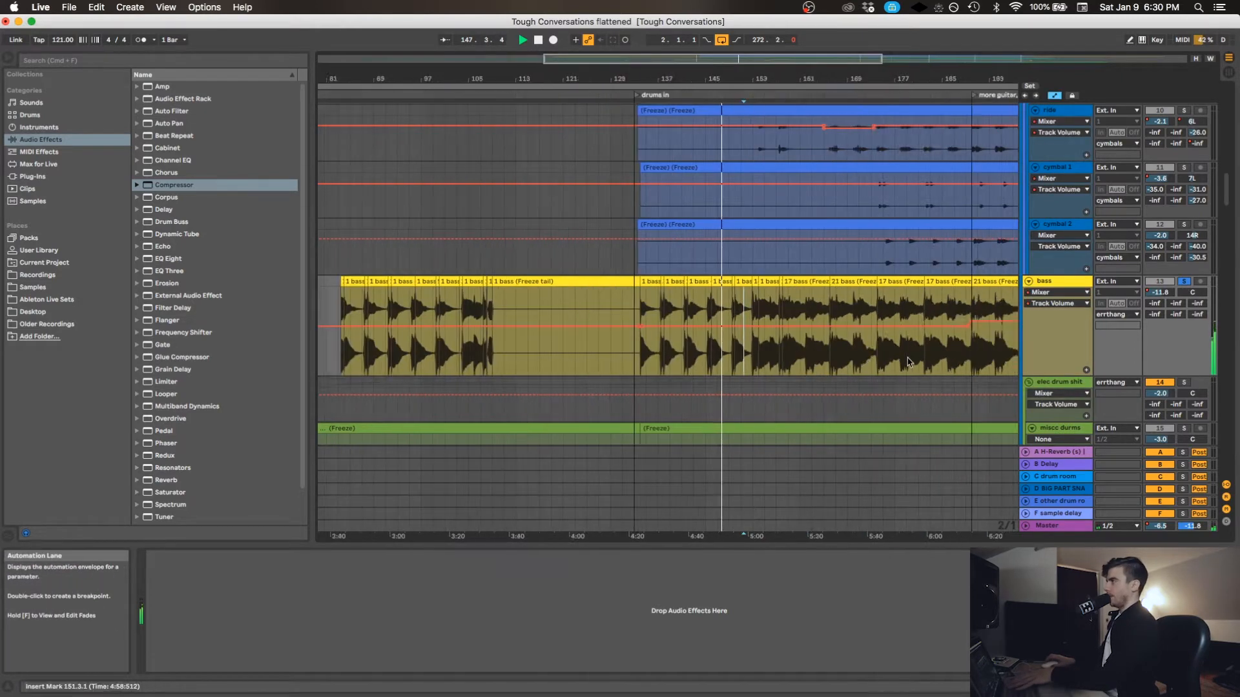
scroll(843, 344, "right", 5)
scroll(882, 334, "right", 3)
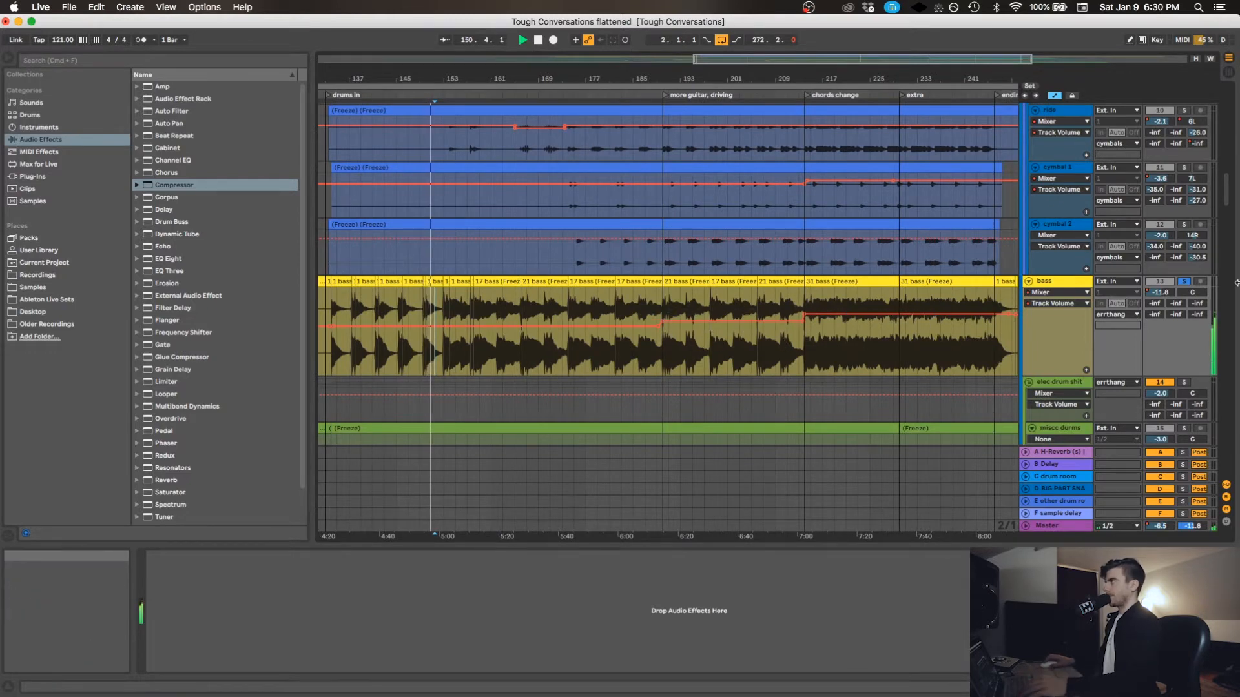
Solo the drummmmz group together with the bass and bring the bass track back into view.
scroll(1067, 221, "up", 5)
scroll(1067, 221, "up", 3)
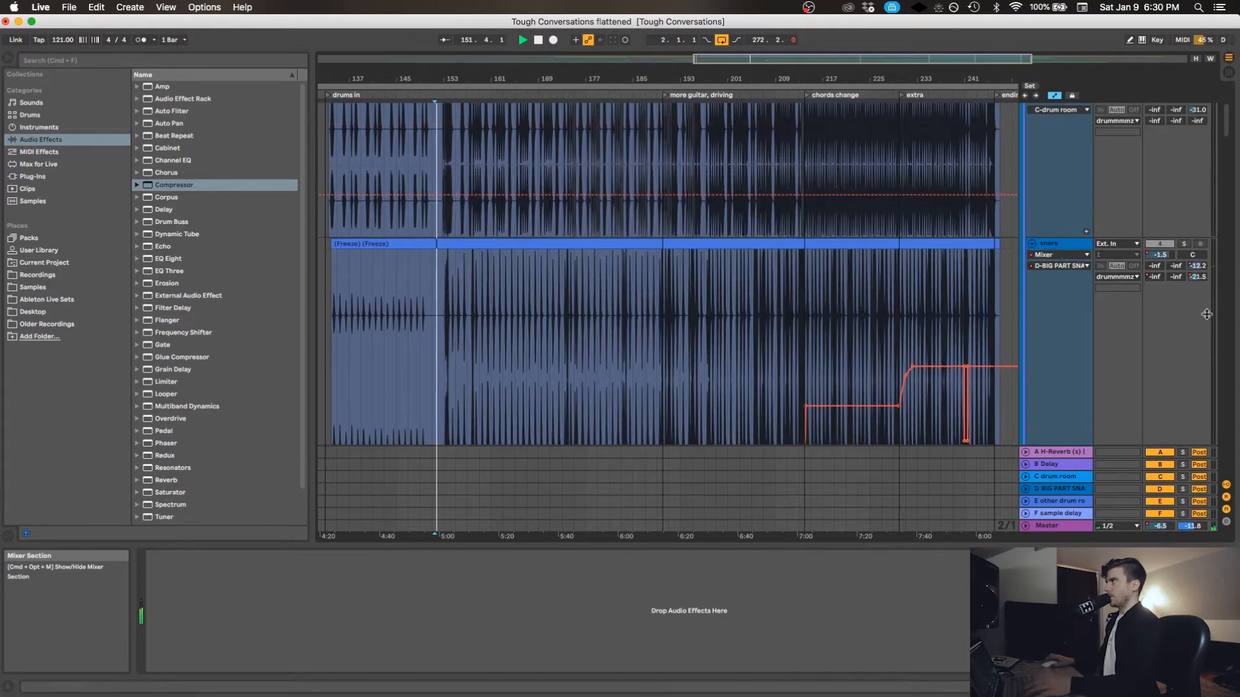
scroll(1211, 227, "up", 5)
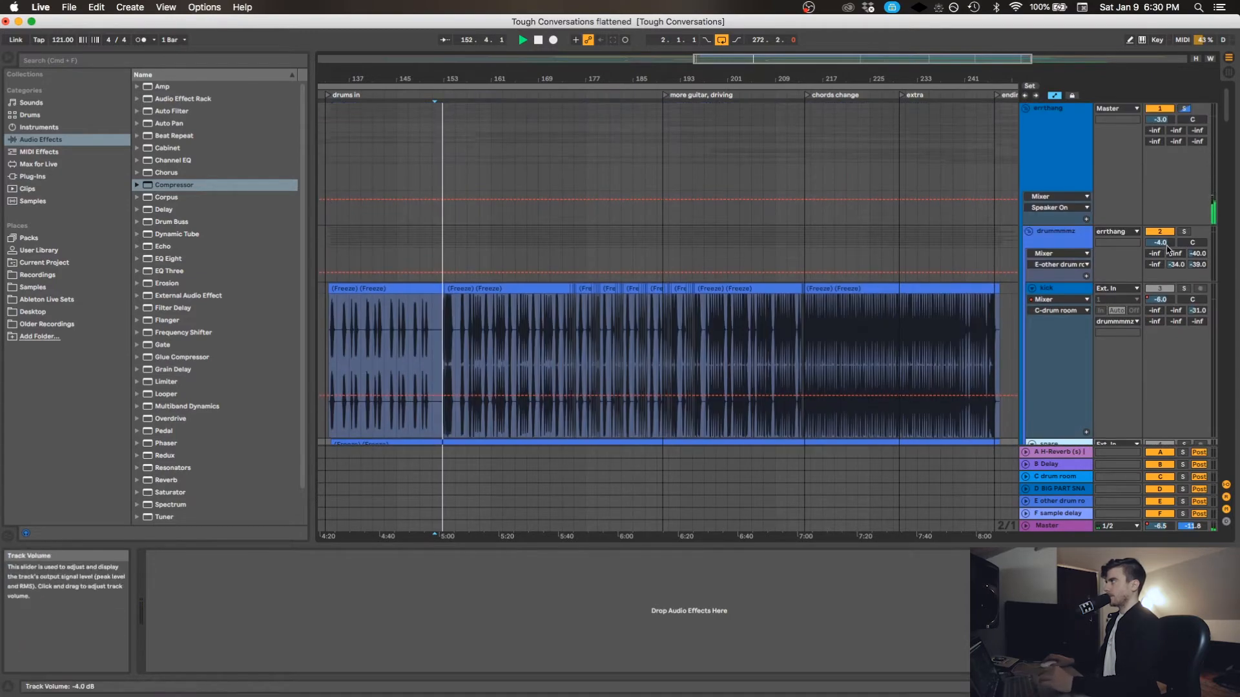
left_click(1184, 109)
scroll(551, 230, "down", 10)
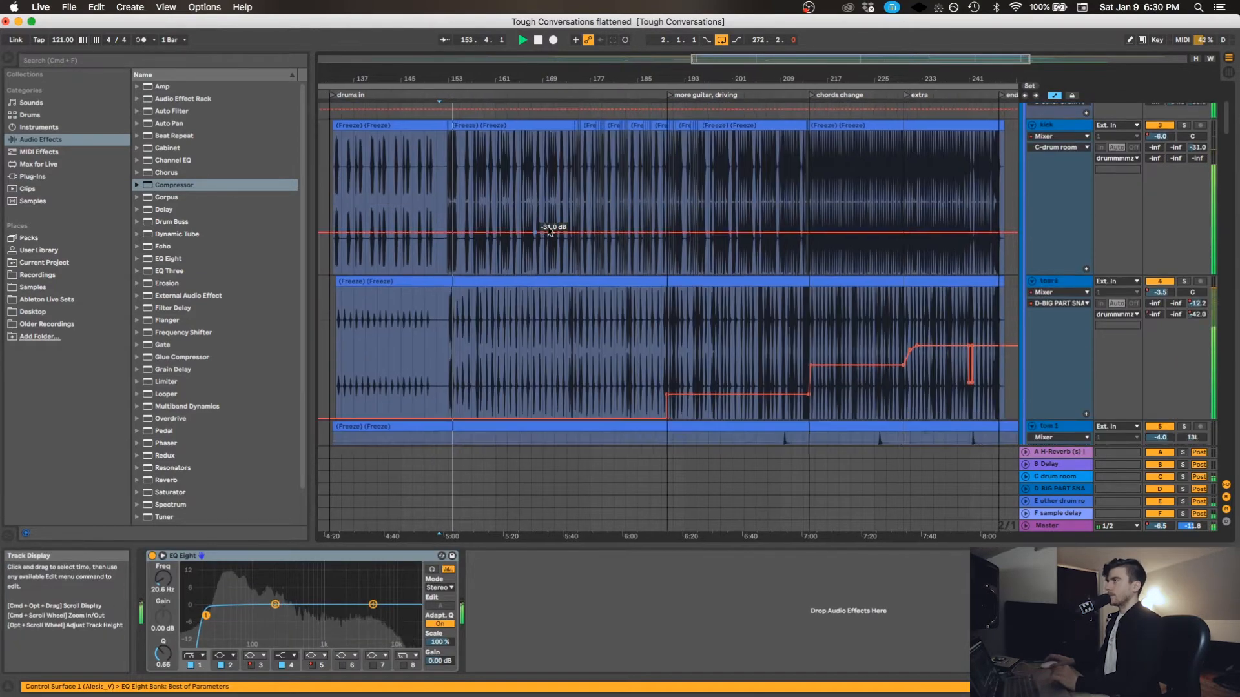
scroll(551, 231, "down", 10)
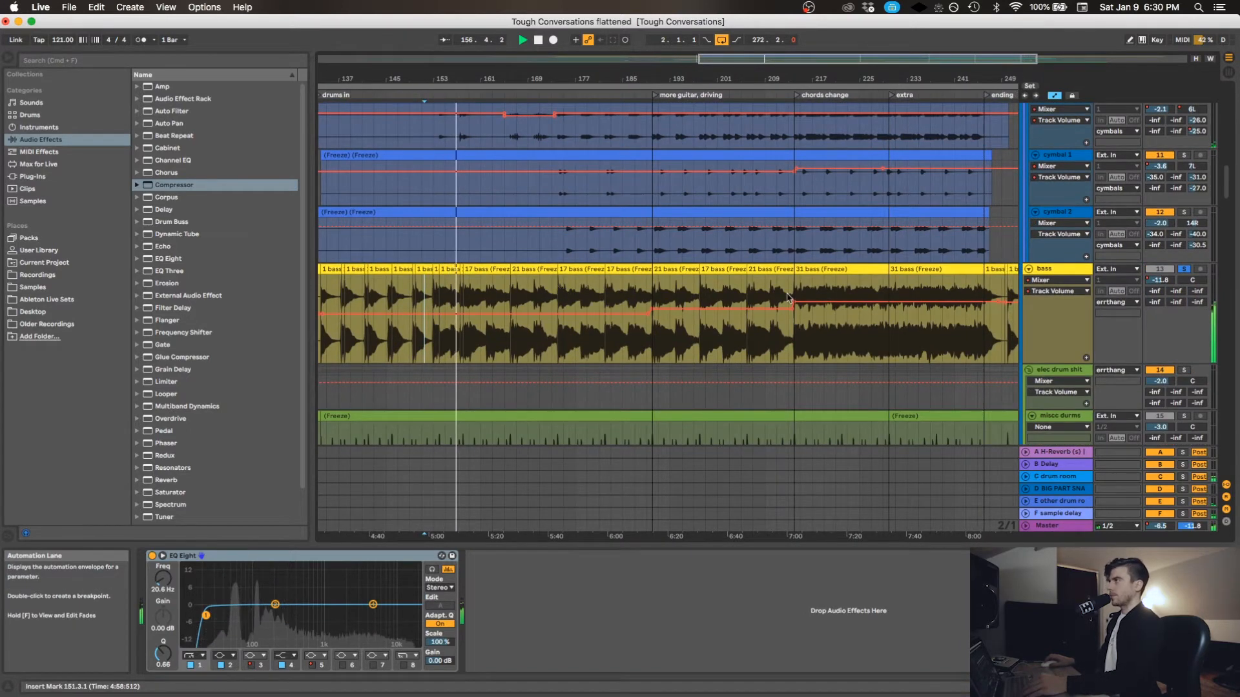
Play the bass and drums from bar 215, at the chords change, and review the bass volume automation across the song.
left_click(801, 342)
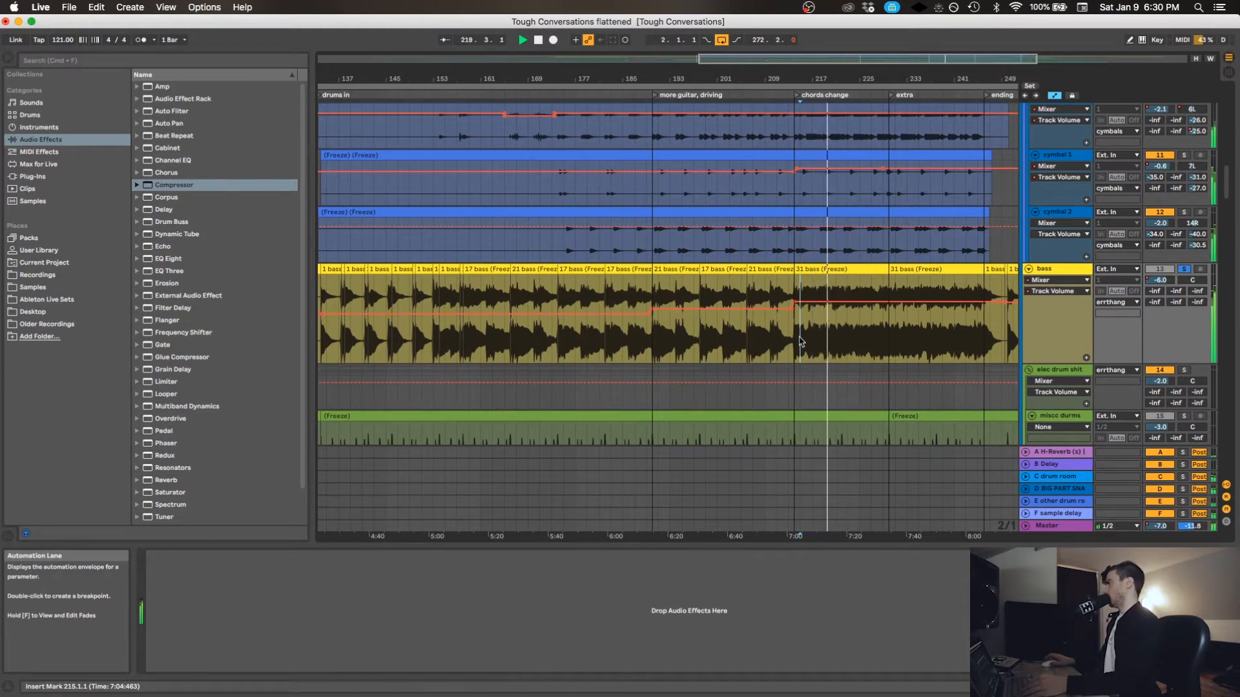
scroll(873, 325, "right", 10)
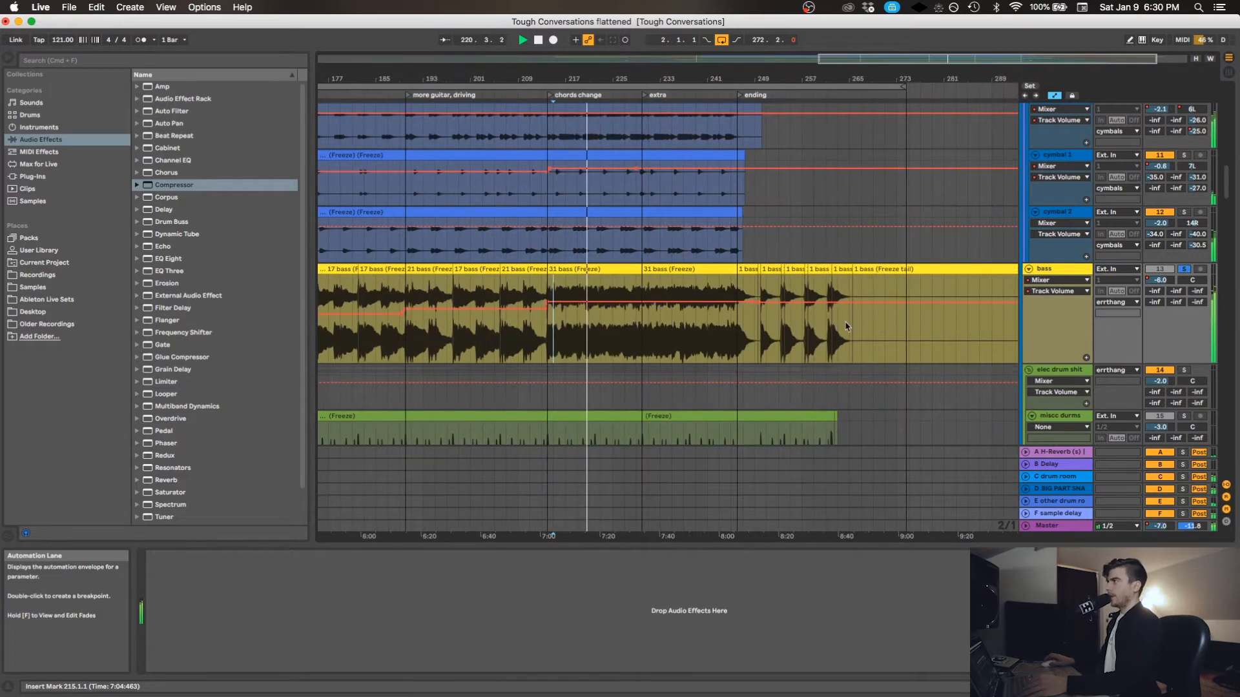
scroll(765, 336, "left", 2)
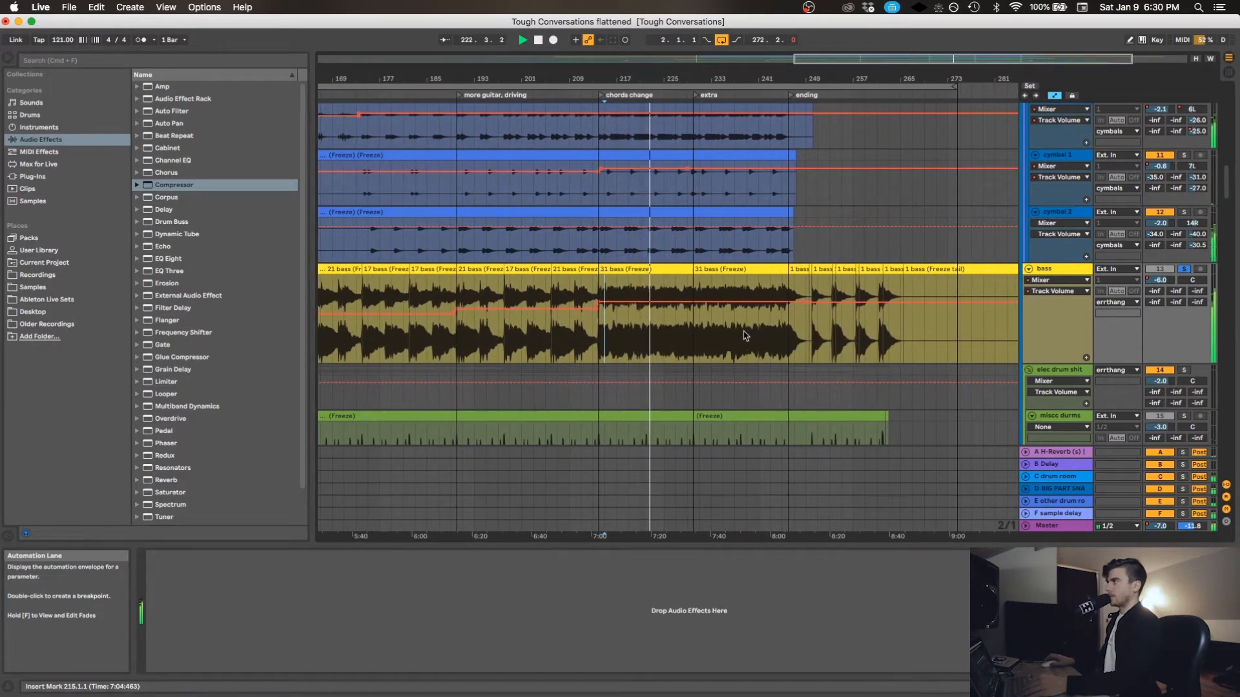
scroll(745, 335, "left", 15)
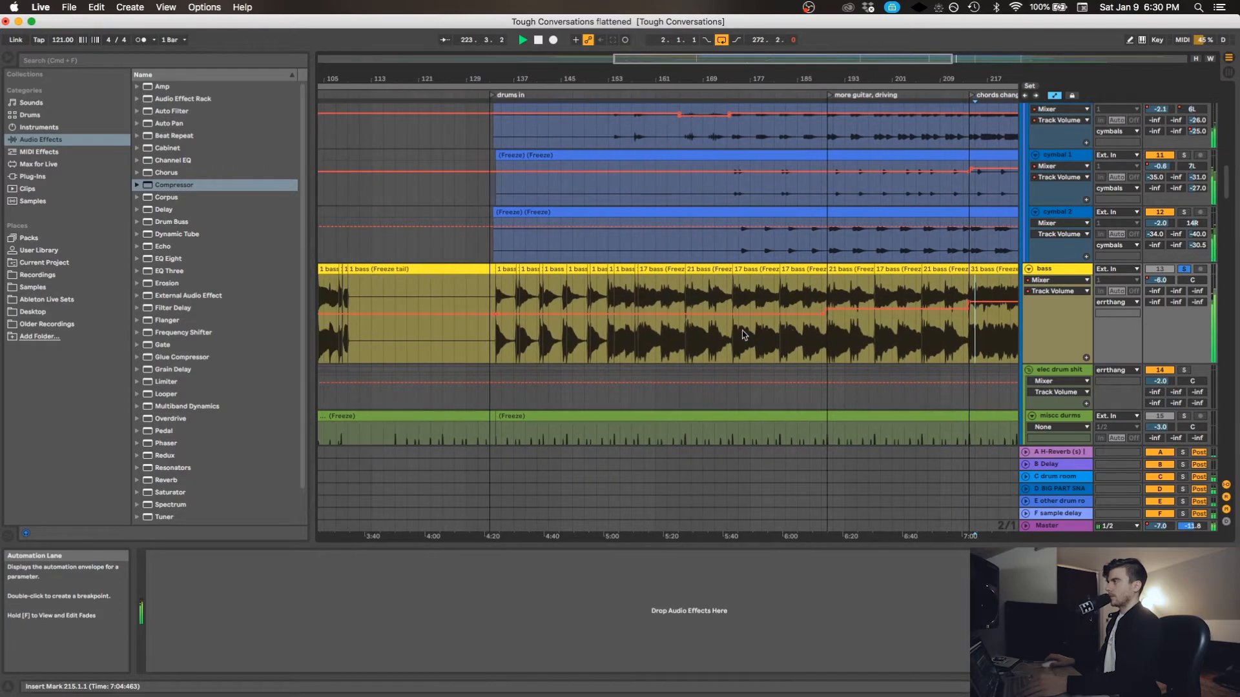
Solo the miscc durms track and play it from the start of its clip at bar 60.
scroll(744, 335, "down", 3)
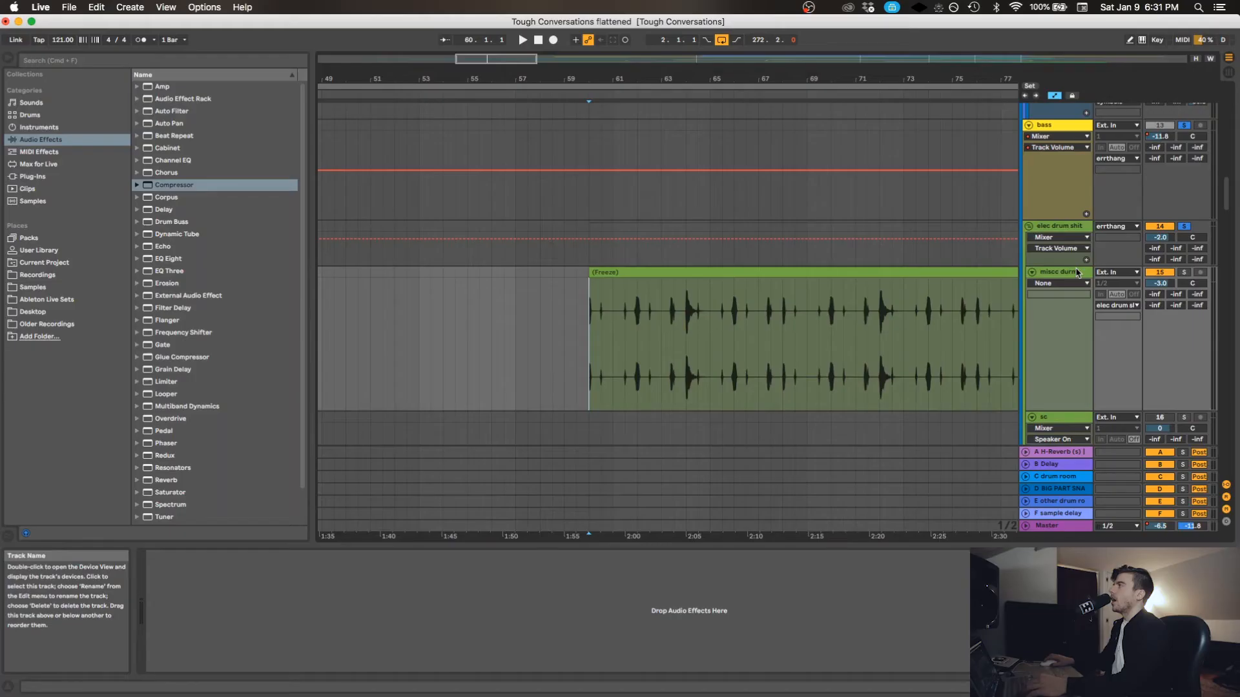
left_click(1077, 272)
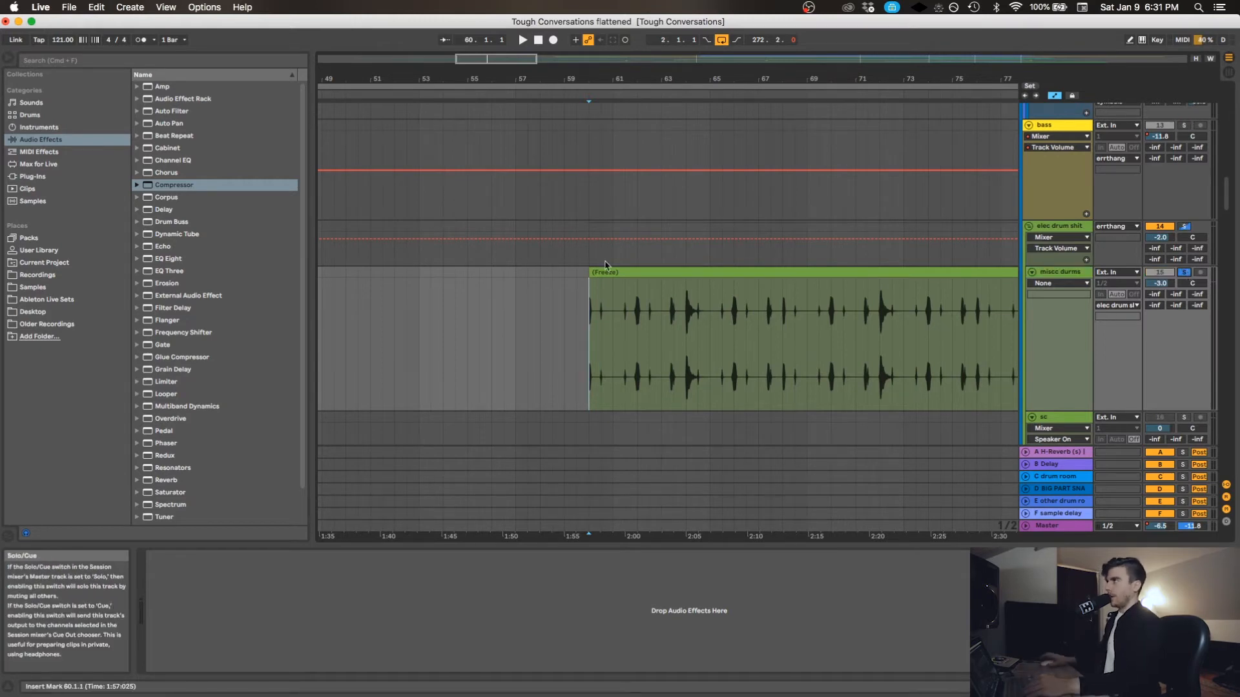
left_click(589, 307)
key("plus")
key("plus")
key("plus")
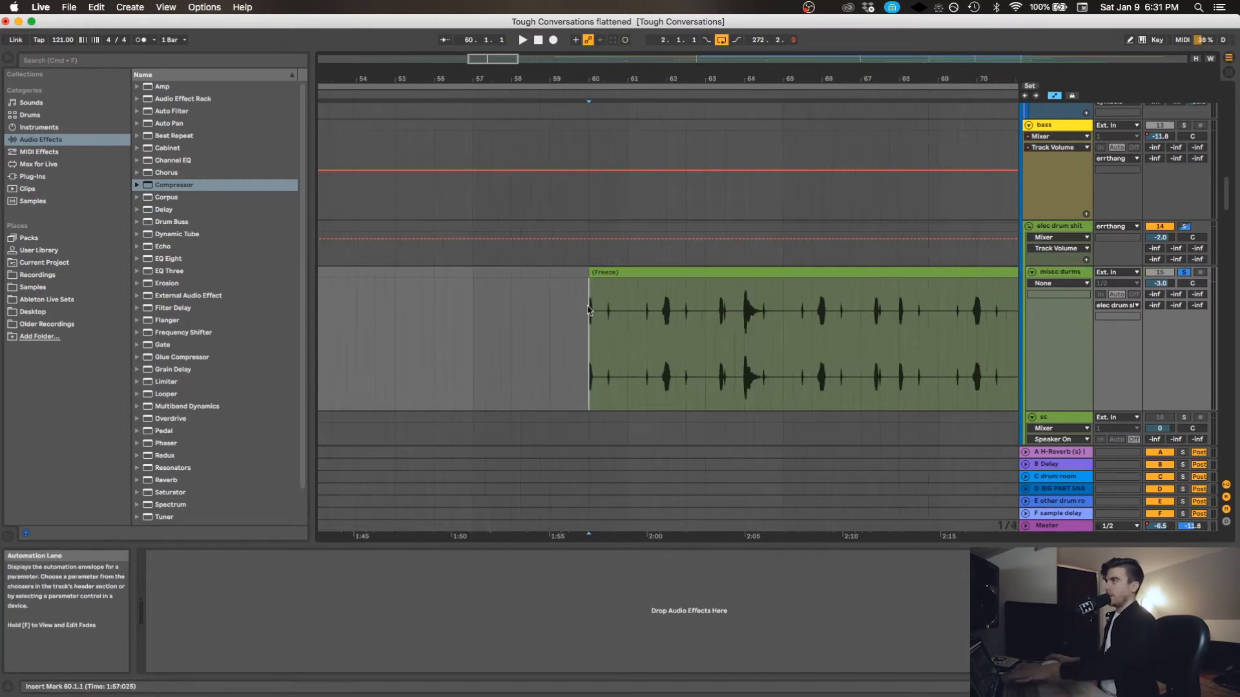
key("space")
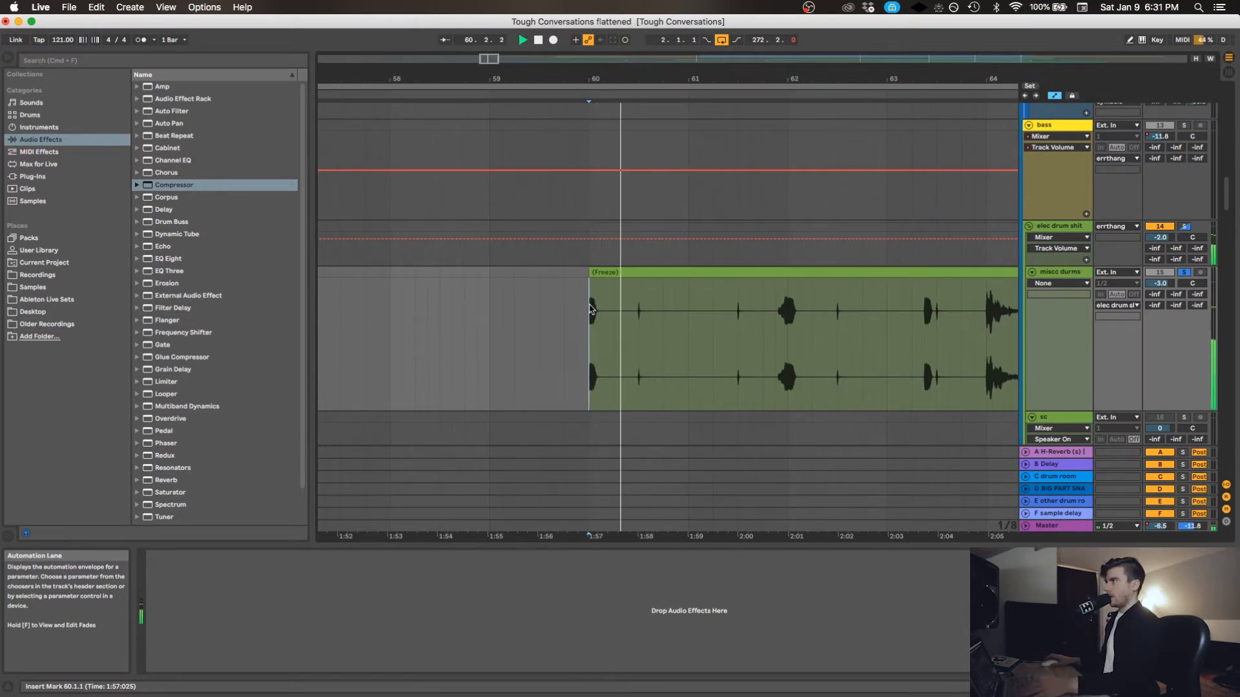
scroll(589, 309, "right", 5)
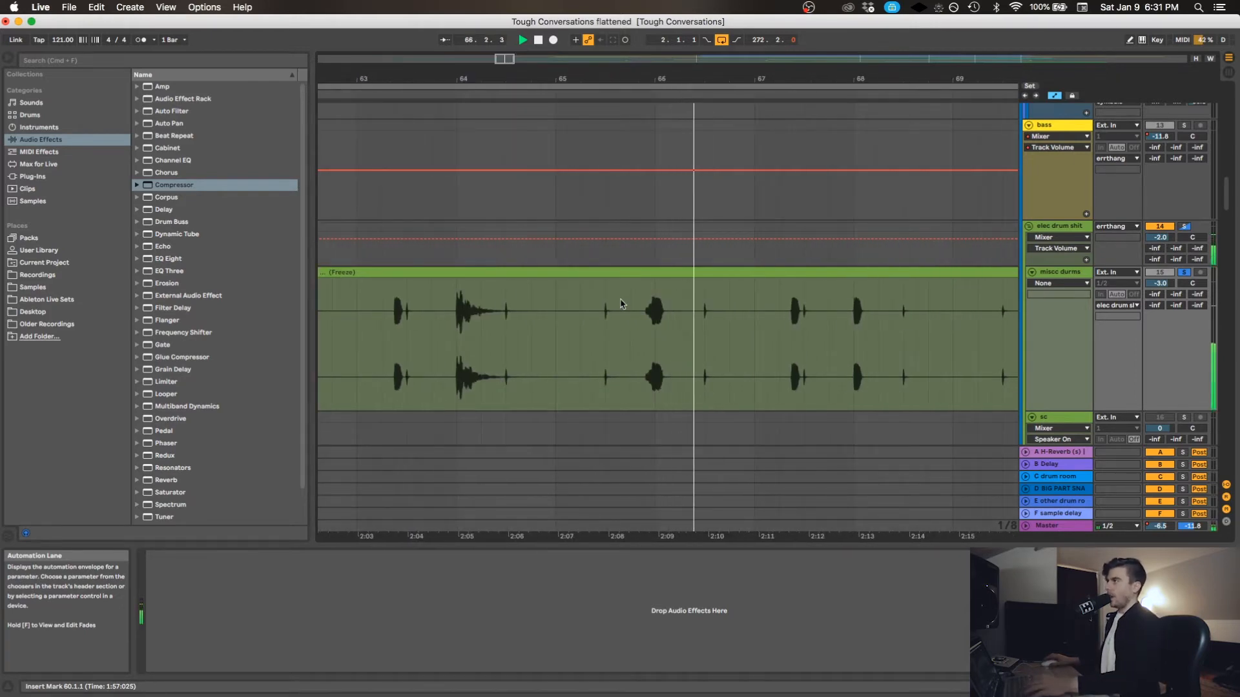
key("space")
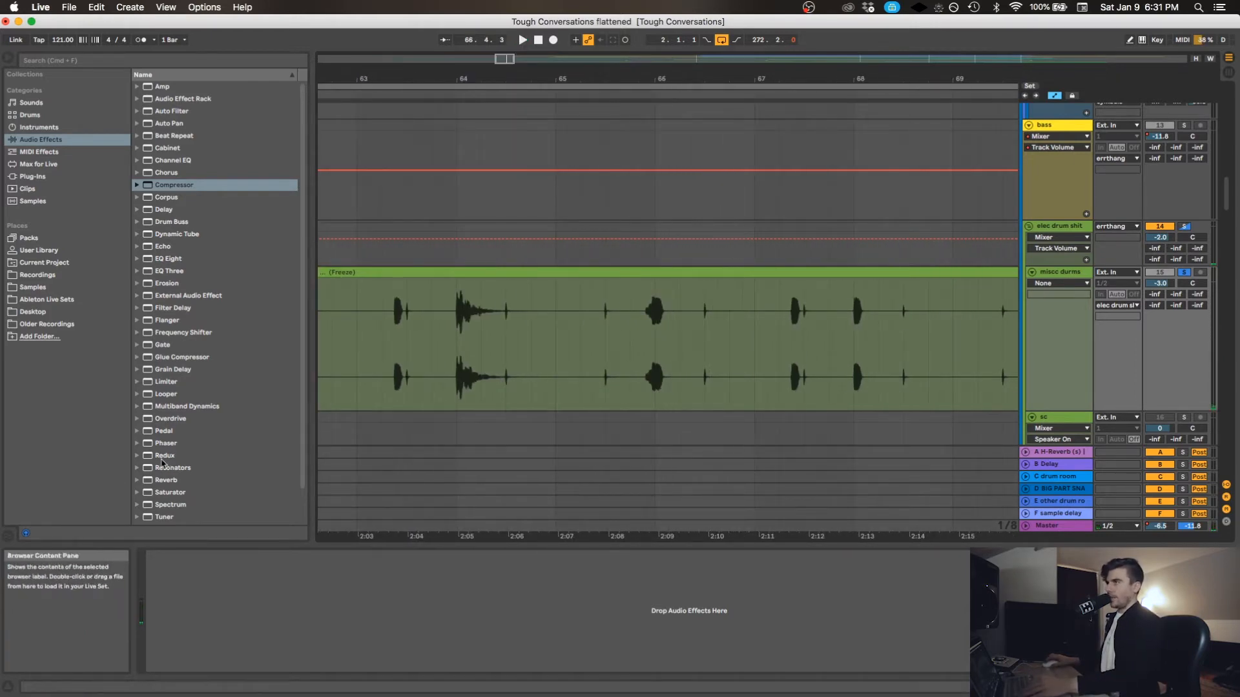
Place the insert marker at 68.4.1 on the miscc durms track and look over the pattern around it.
key("space")
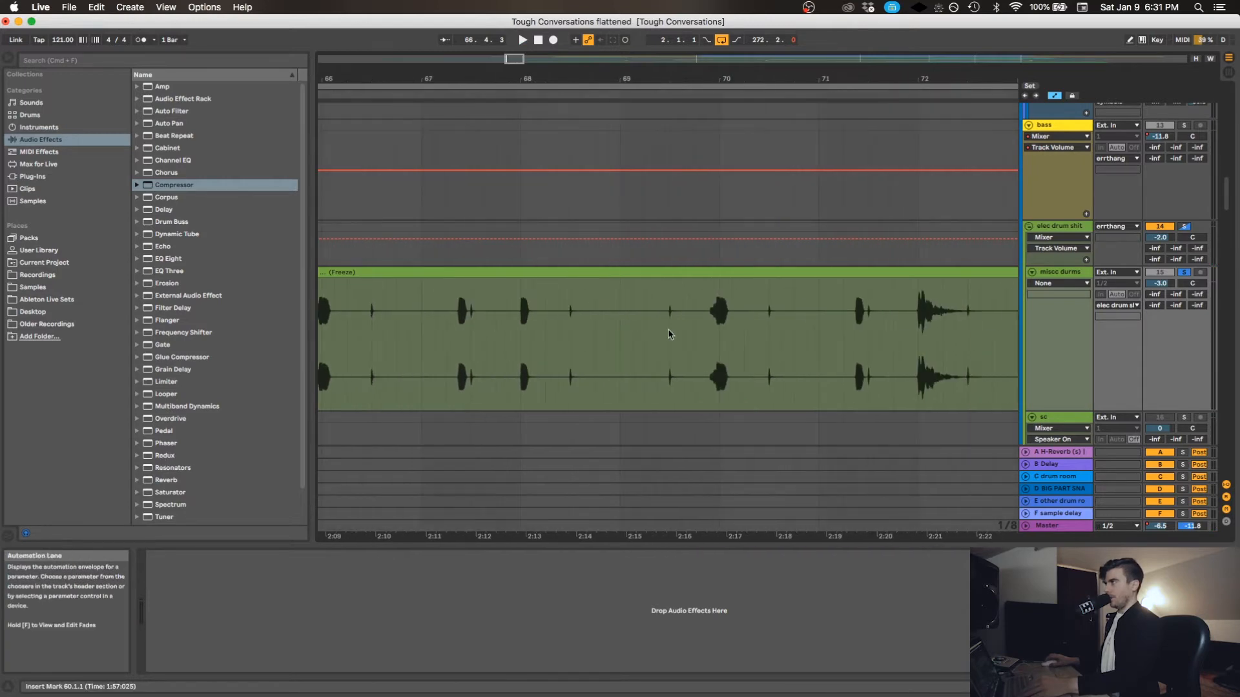
left_click(668, 334)
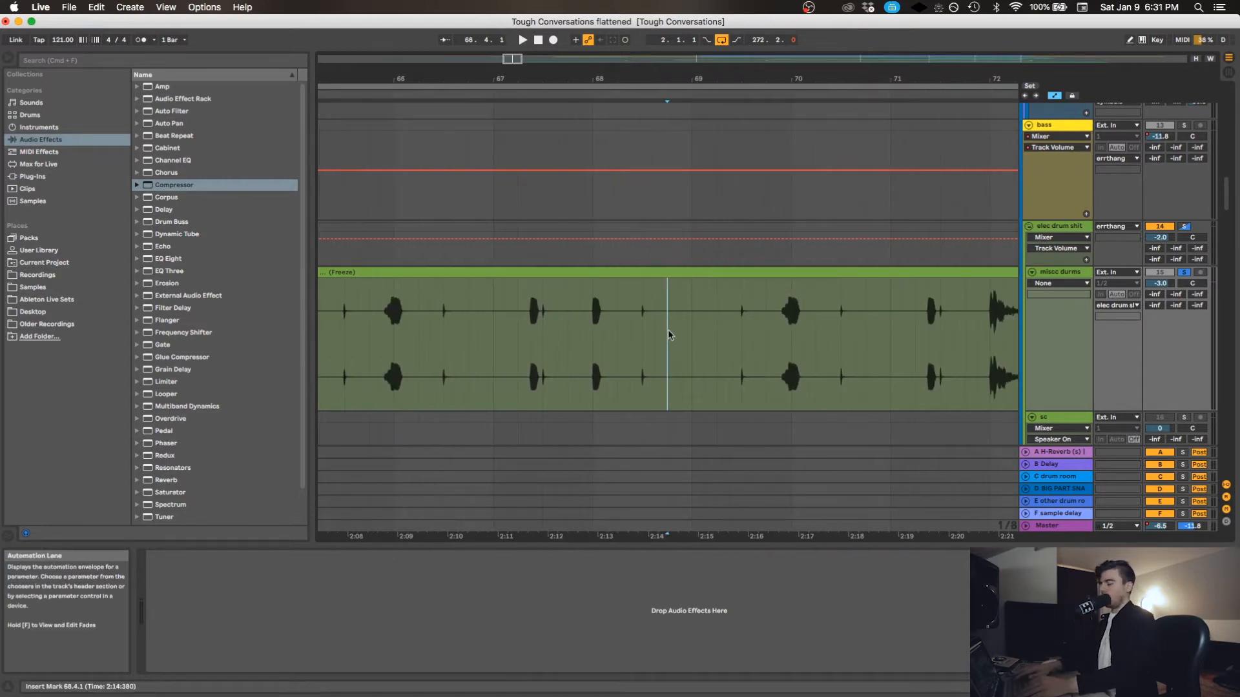
key("minus")
scroll(672, 333, "right", 2)
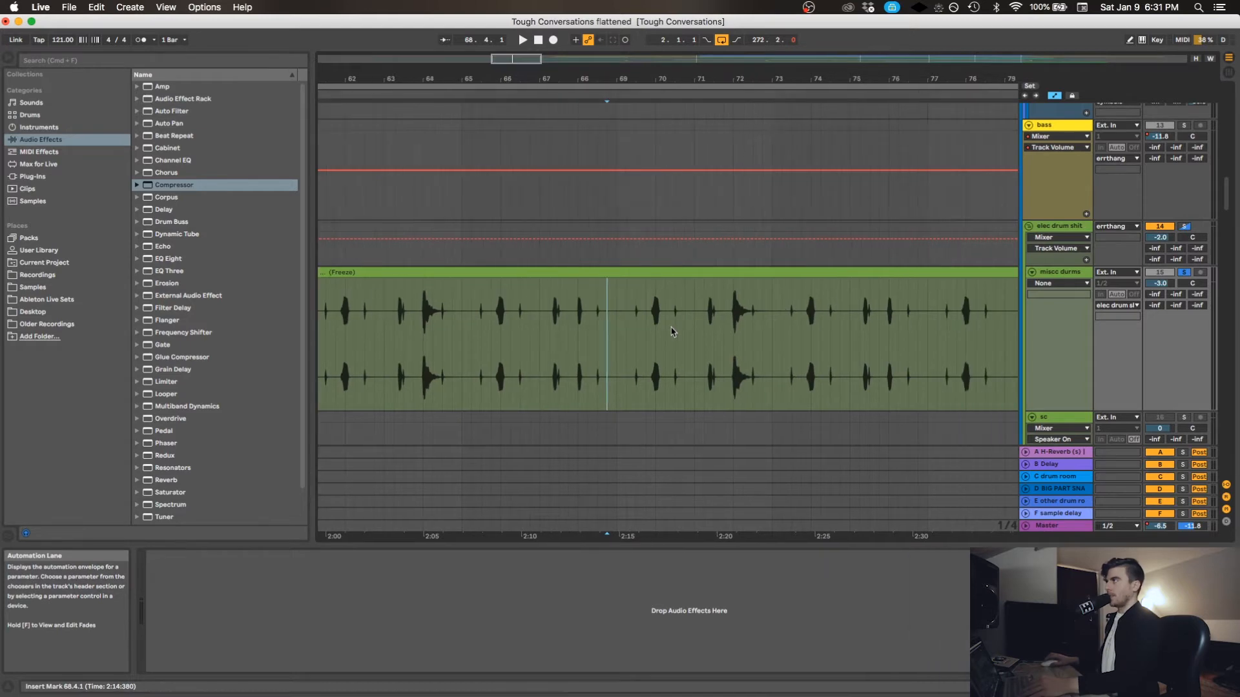
scroll(671, 332, "left", 6)
scroll(672, 333, "right", 4)
scroll(672, 333, "right", 4)
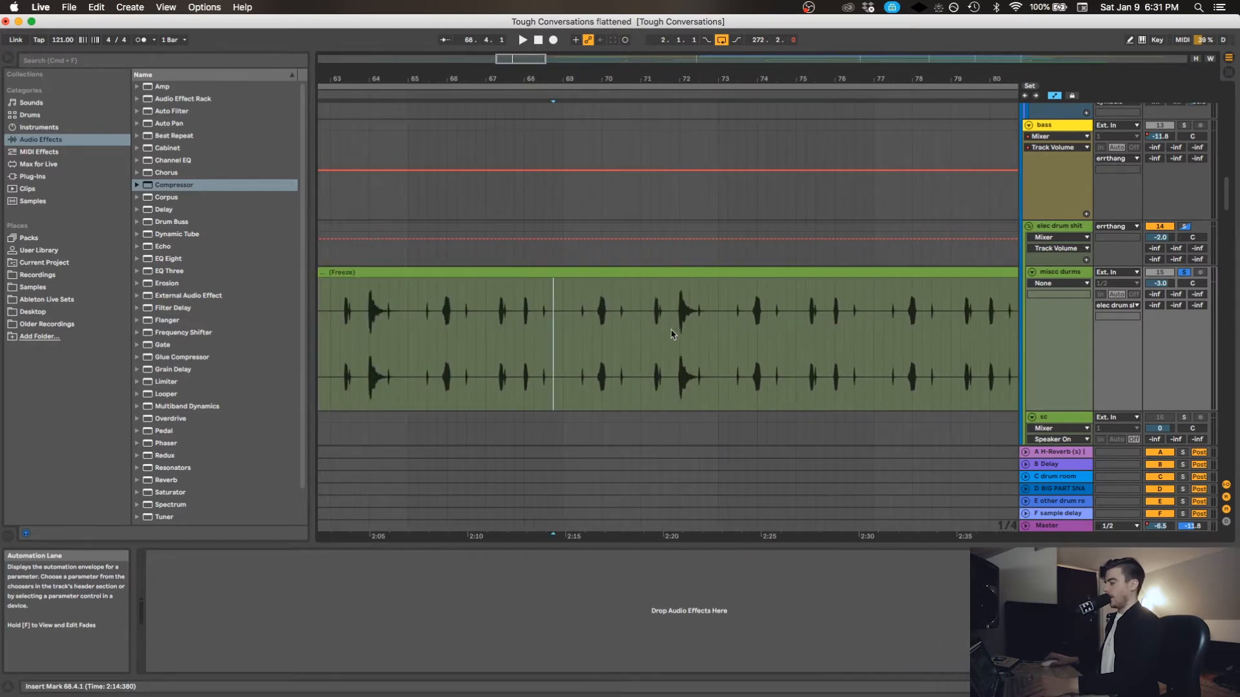
Look over the miscc durms clips across the song to bar 205, along with the sc kick and hat tracks below.
key("minus")
key("minus")
key("minus")
scroll(674, 327, "right", 8)
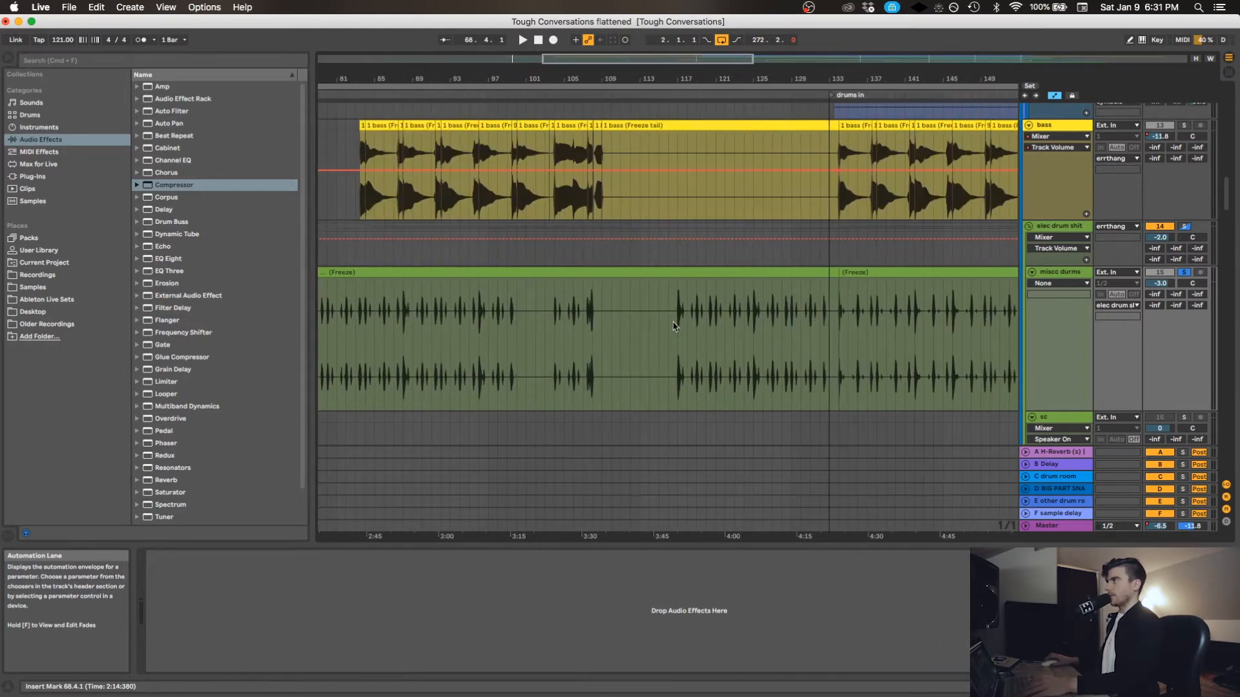
left_click(790, 291)
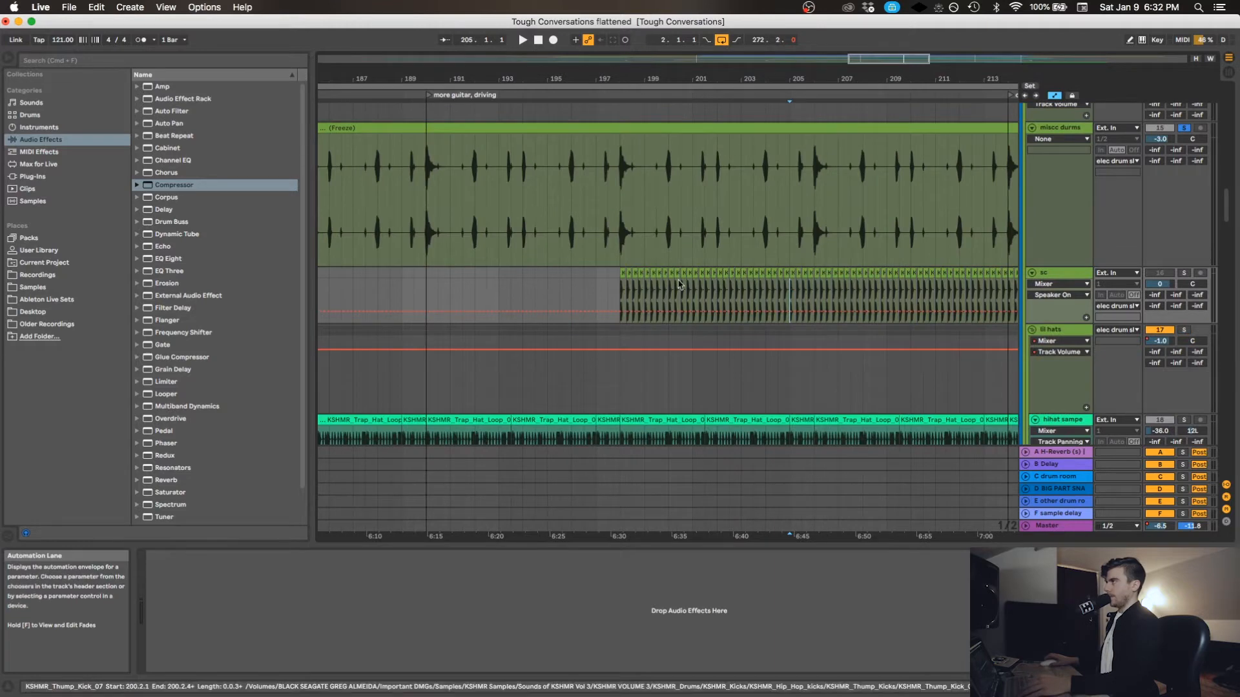
scroll(672, 258, "up", 5)
scroll(652, 226, "down", 5)
scroll(636, 239, "down", 1)
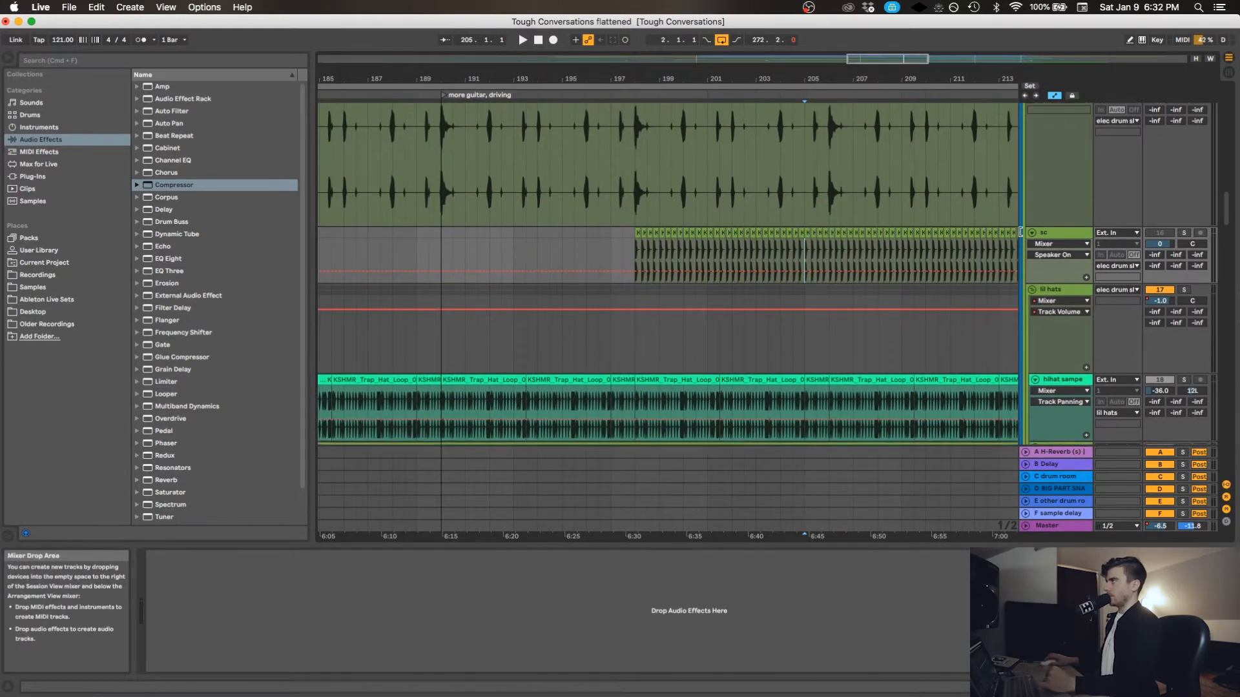
scroll(822, 277, "down", 4)
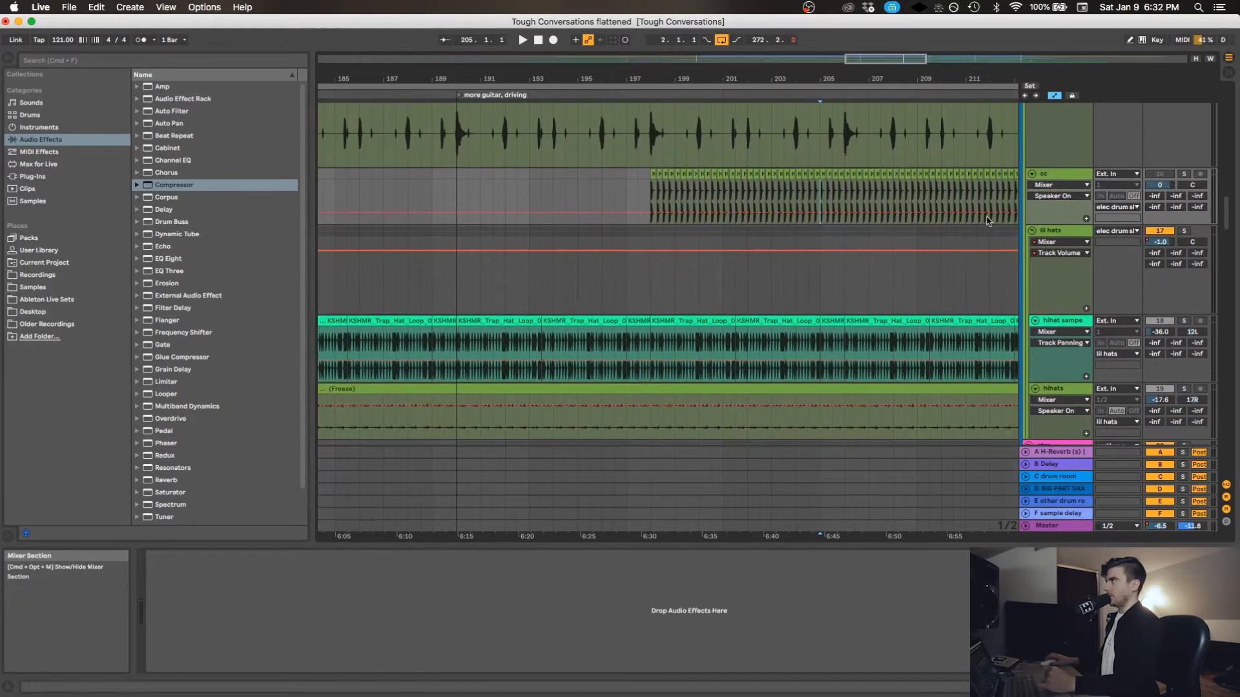
Solo the lil hats group, show the hihat sampe track's effects, and play from bar 89.
left_click(802, 293)
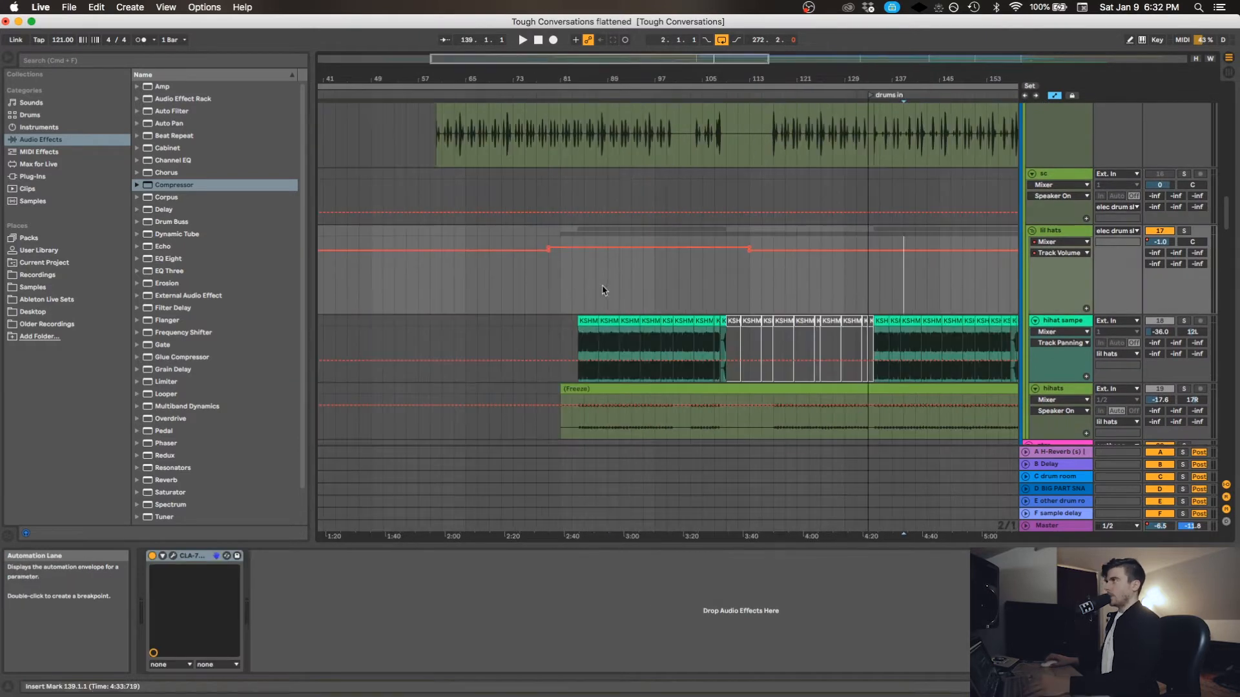
left_click(605, 288)
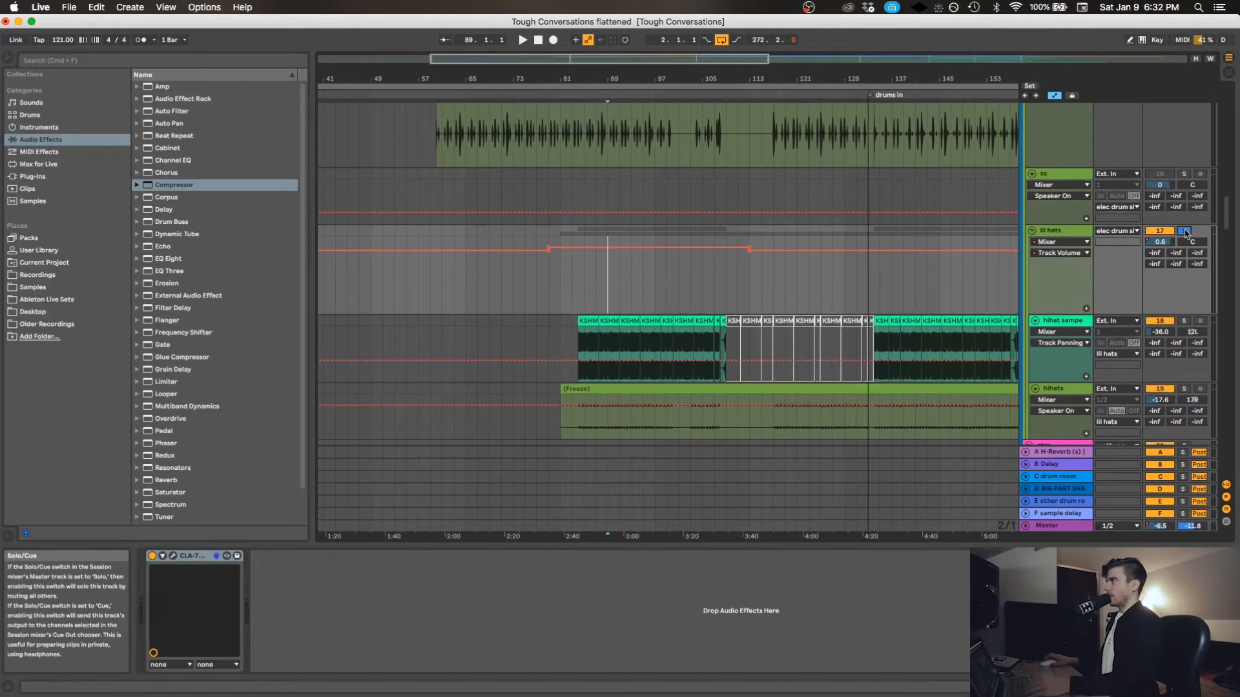
left_click(1183, 230)
left_click(1055, 322)
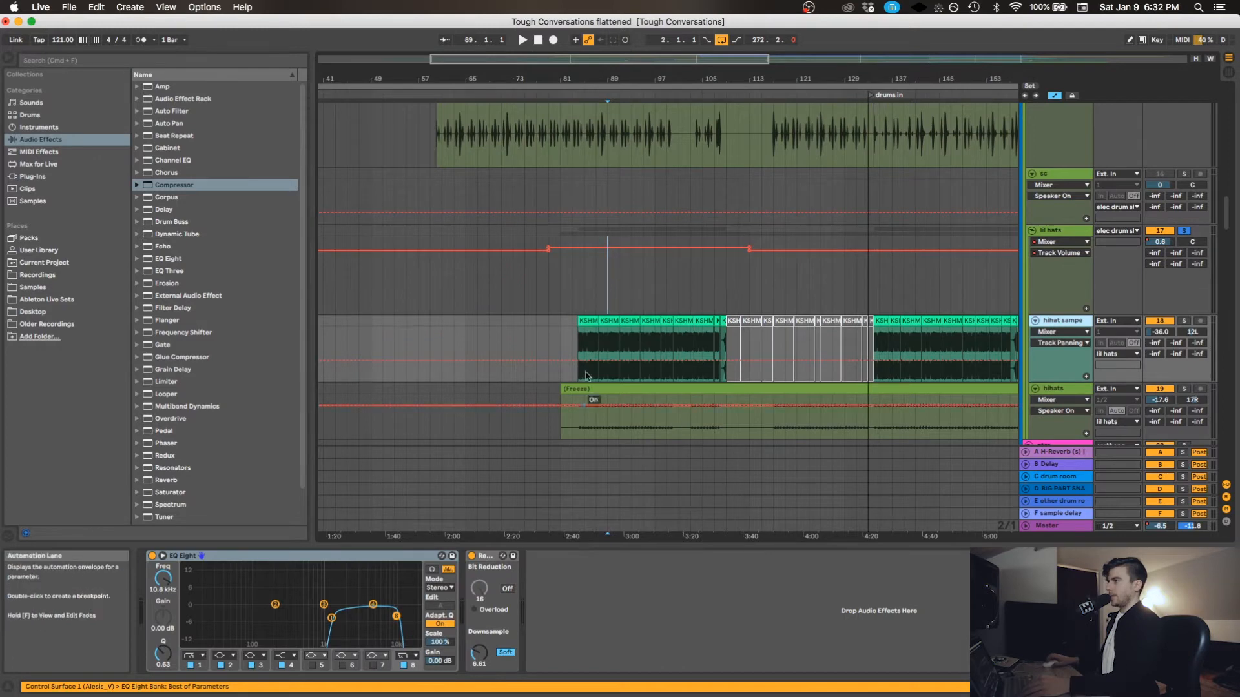
scroll(588, 347, "up", 6)
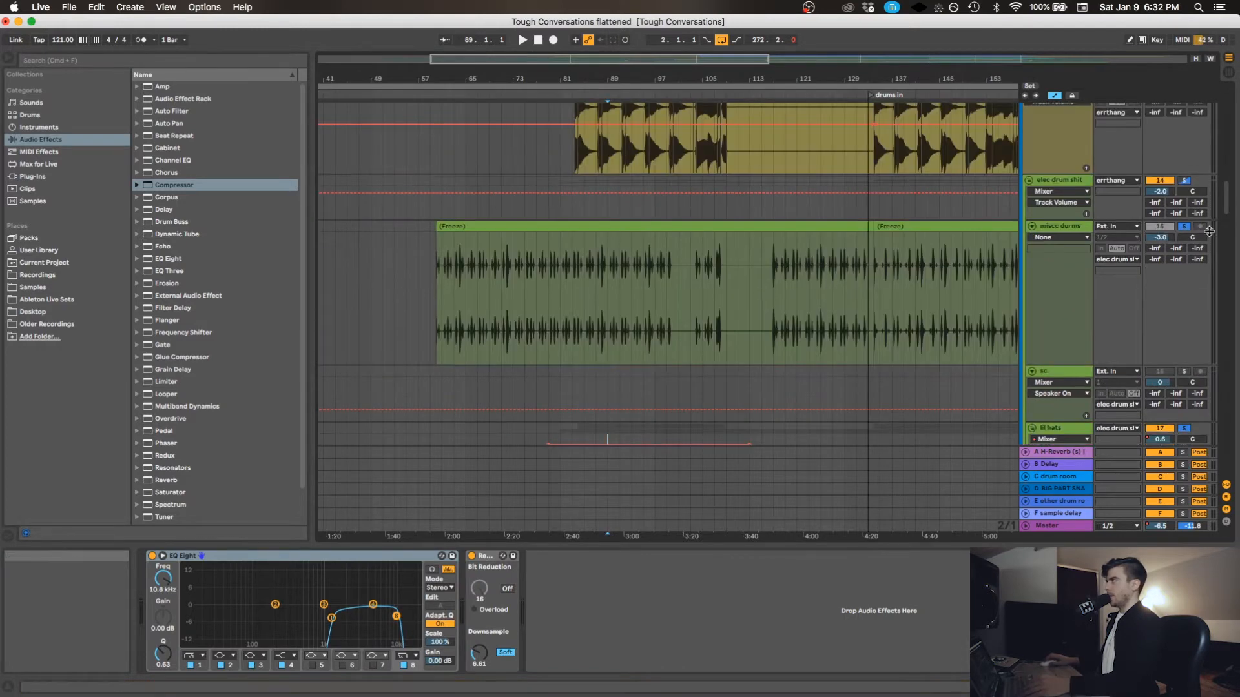
scroll(1191, 250, "down", 9)
key("space")
scroll(1192, 252, "down", 2)
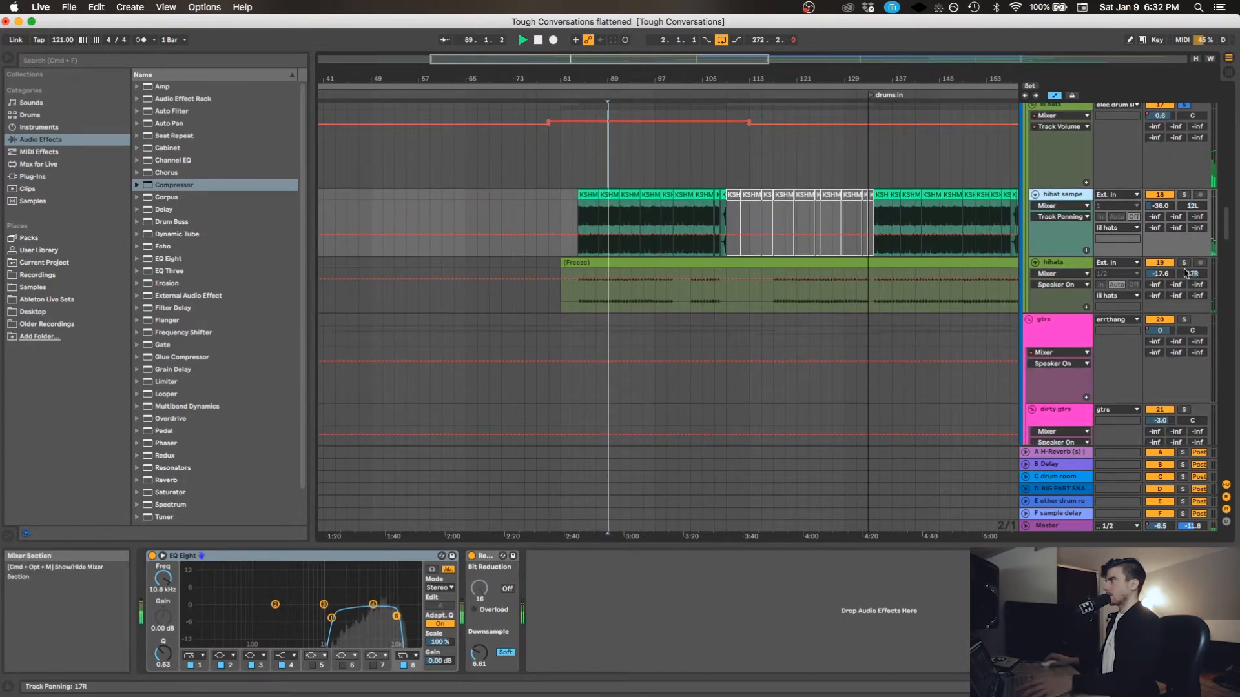
Solo the hihats and hihat sampe tracks during playback, stop, and place the insert marker at bar 149.
left_click(1185, 263)
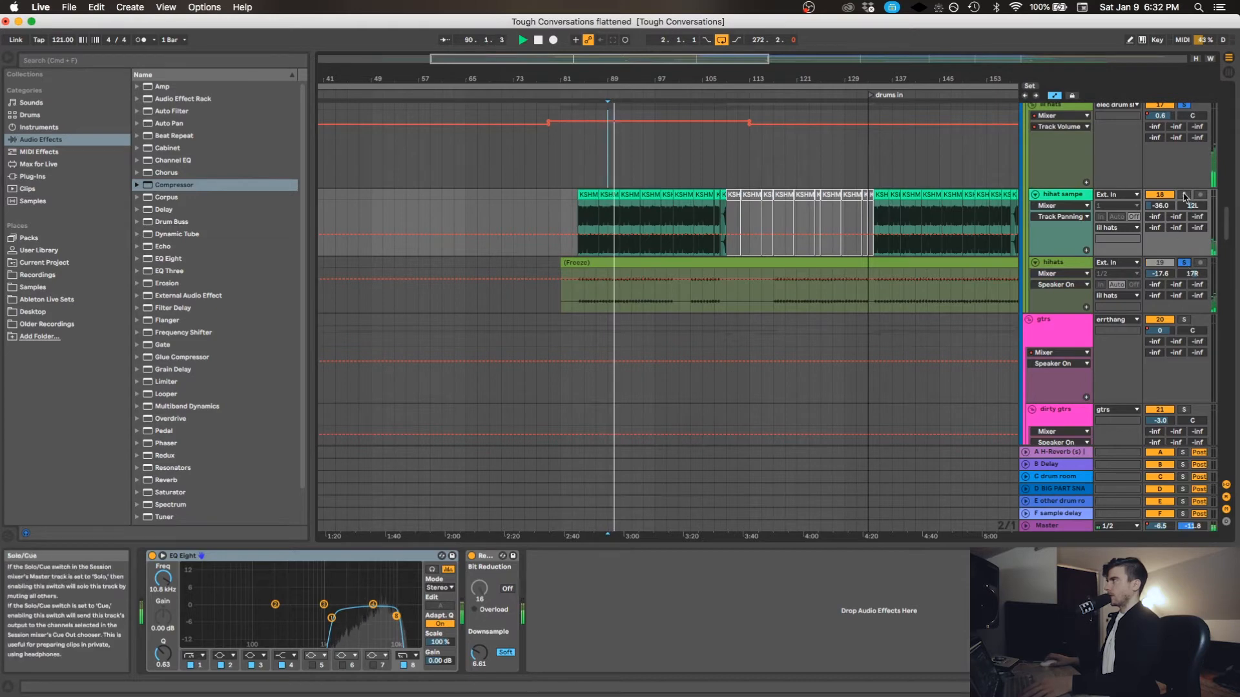
left_click(1184, 195)
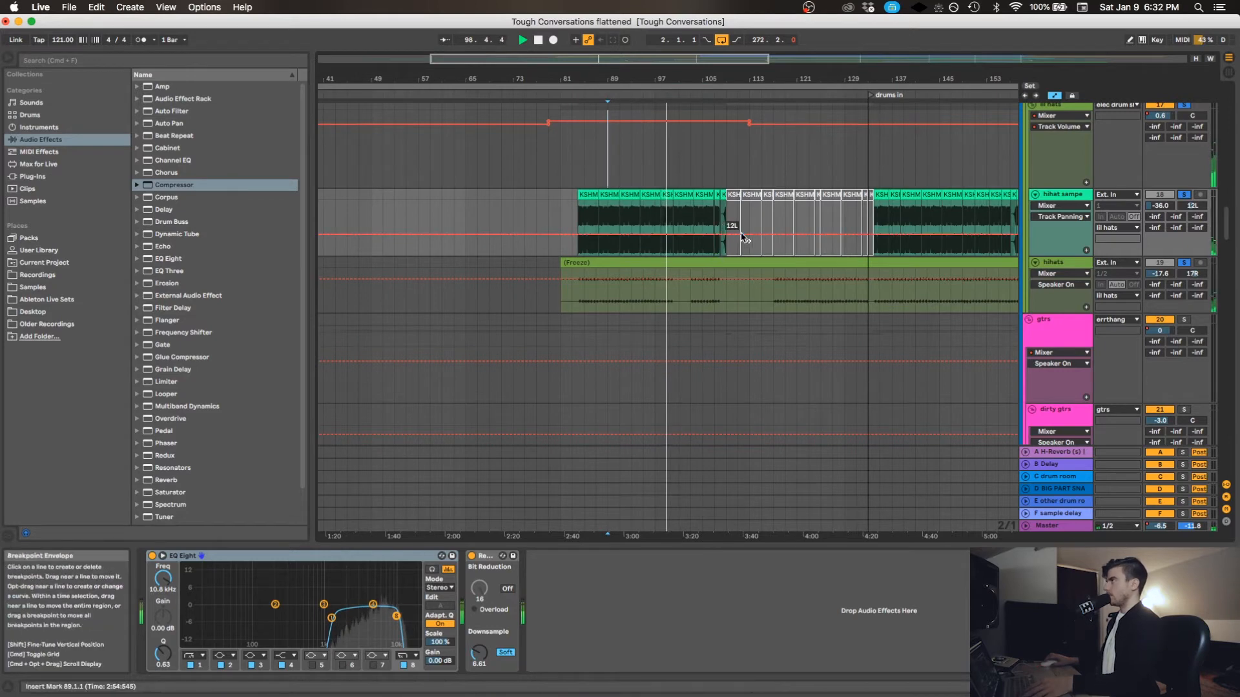
scroll(740, 239, "right", 5)
scroll(744, 242, "right", 6)
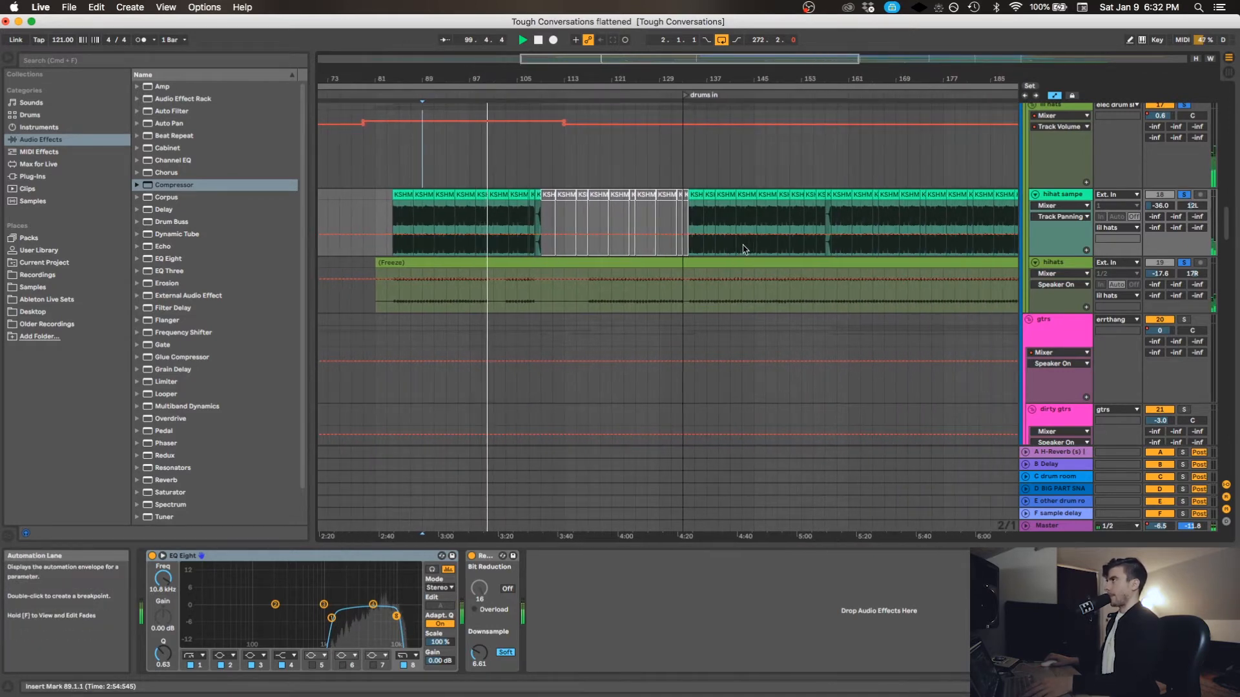
key("space")
left_click(715, 218)
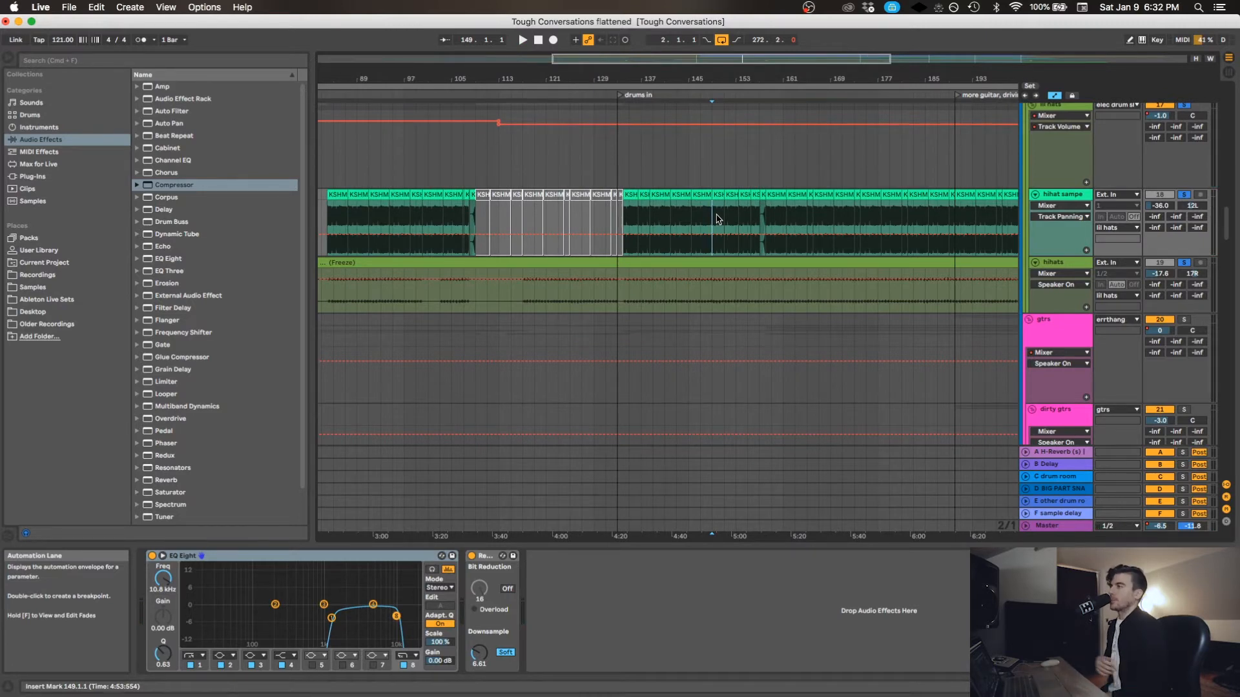
Turn off solo on the hihat sampe and hihats tracks and bring the gtrs group into view.
left_click(1159, 194)
left_click(1184, 195)
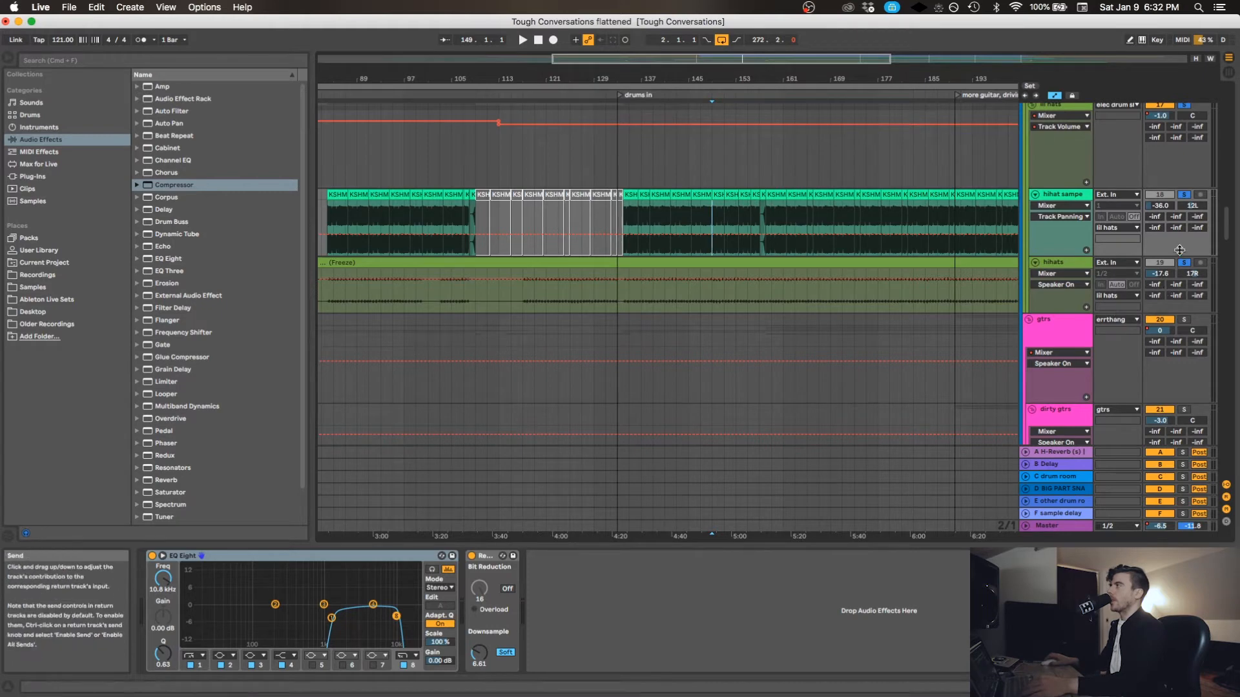
left_click(1184, 262)
left_click(1160, 263)
scroll(1130, 268, "down", 3)
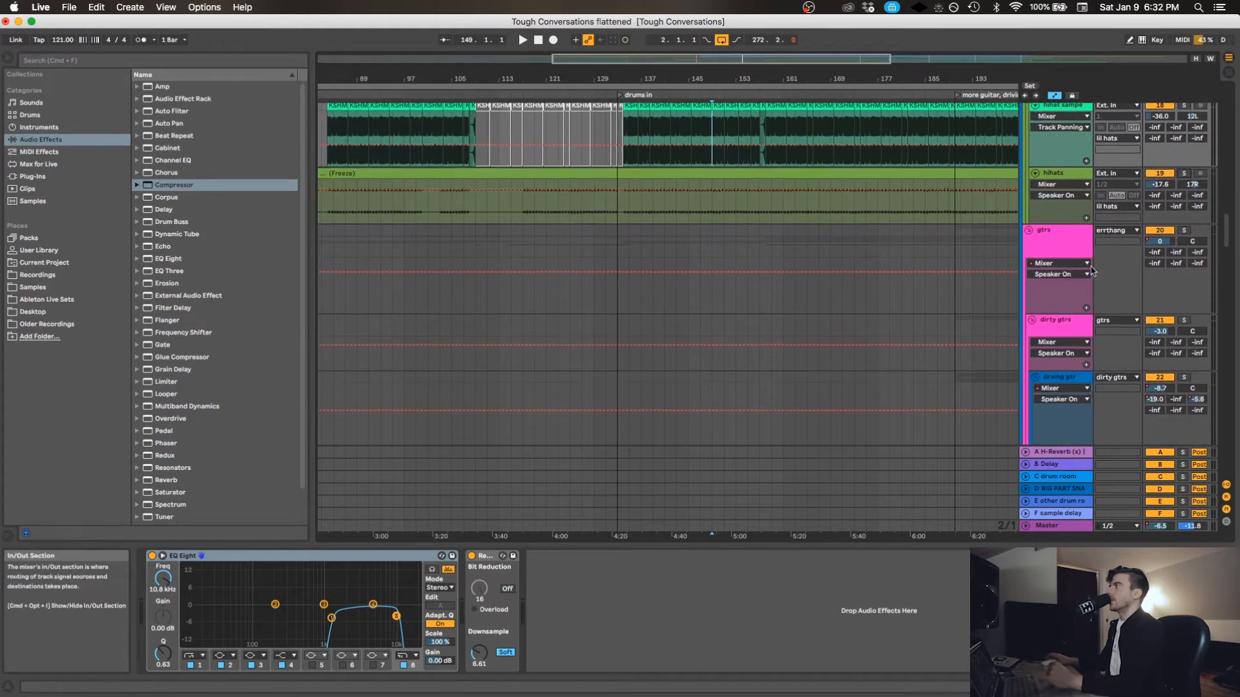
Solo the gtrs group and play it from bar 213 and from bar 233 in the extra section.
left_click(592, 264)
scroll(593, 265, "right", 5)
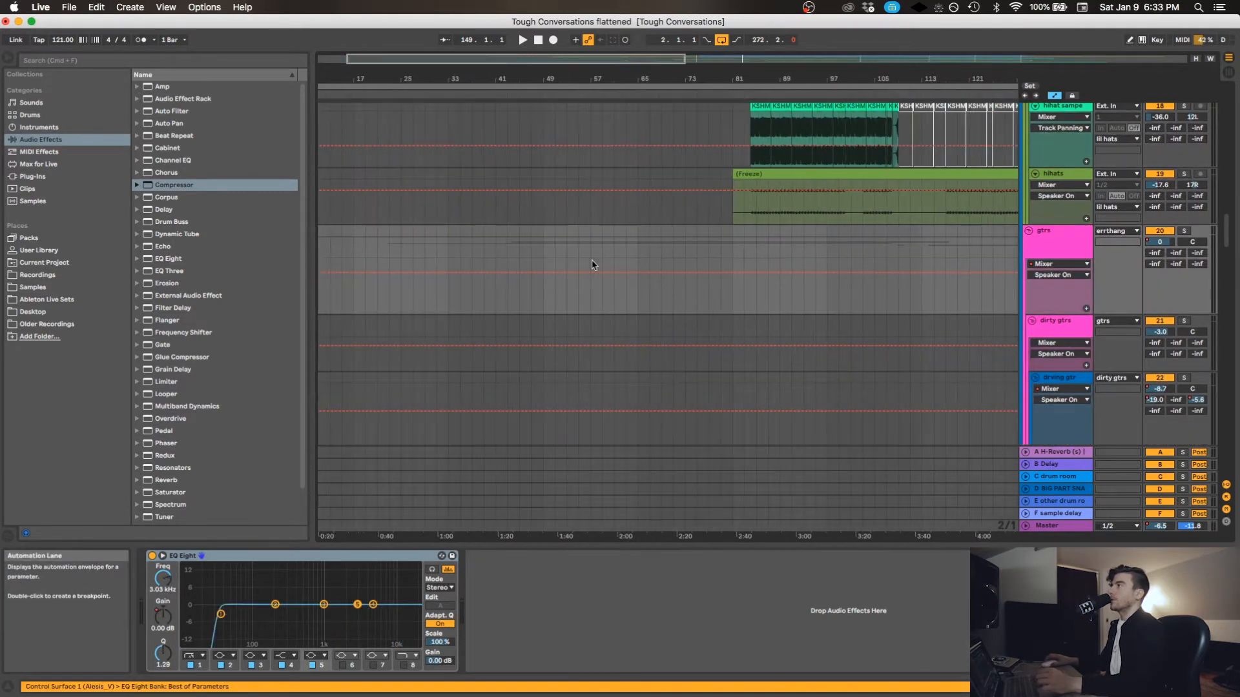
scroll(630, 256, "down", 1)
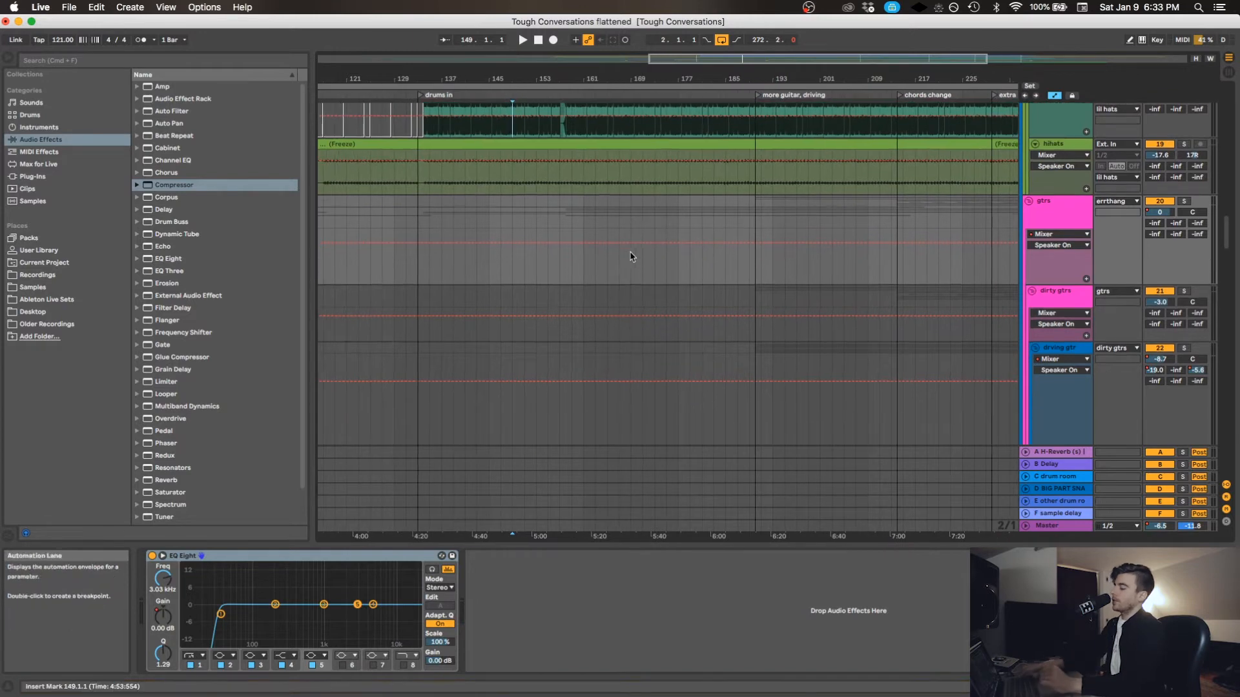
scroll(631, 256, "down", 3)
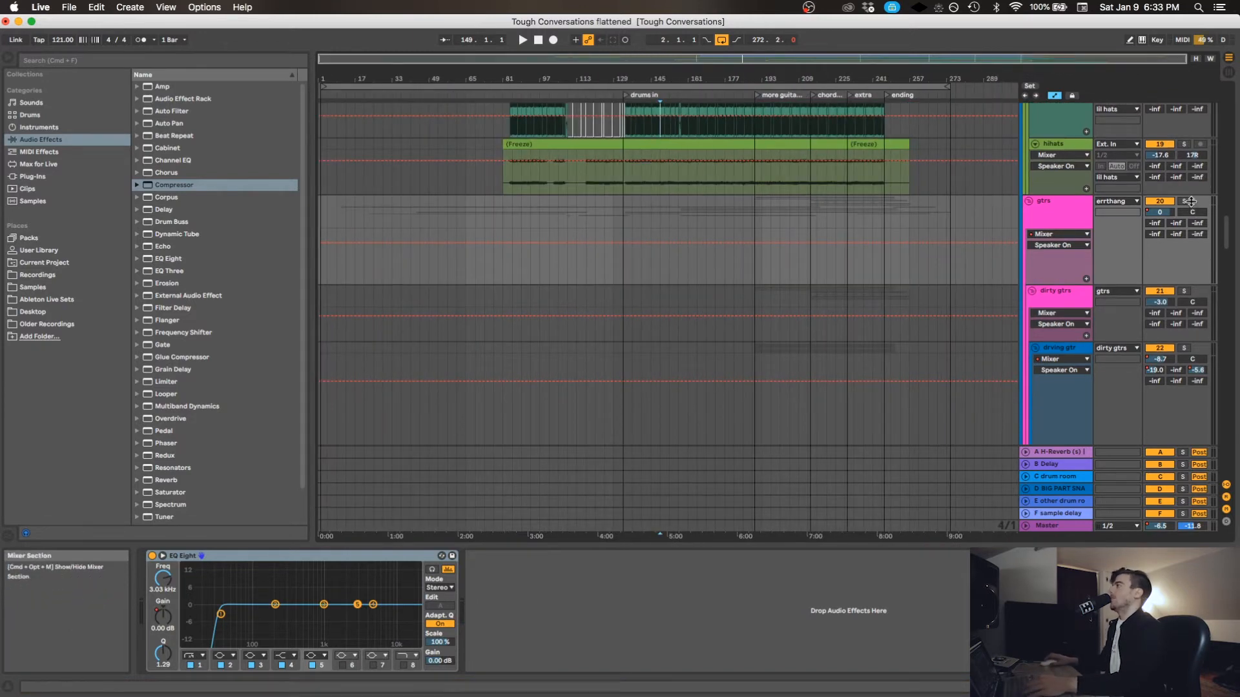
left_click(1183, 201)
left_click(808, 219)
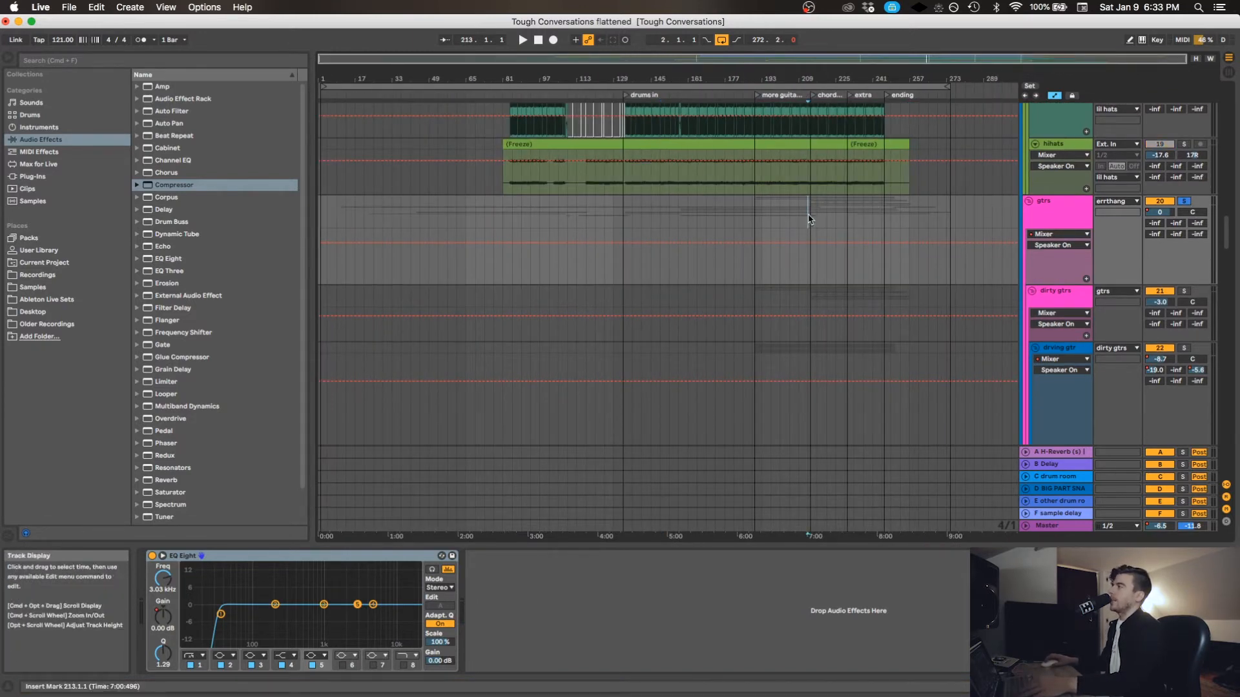
key("space")
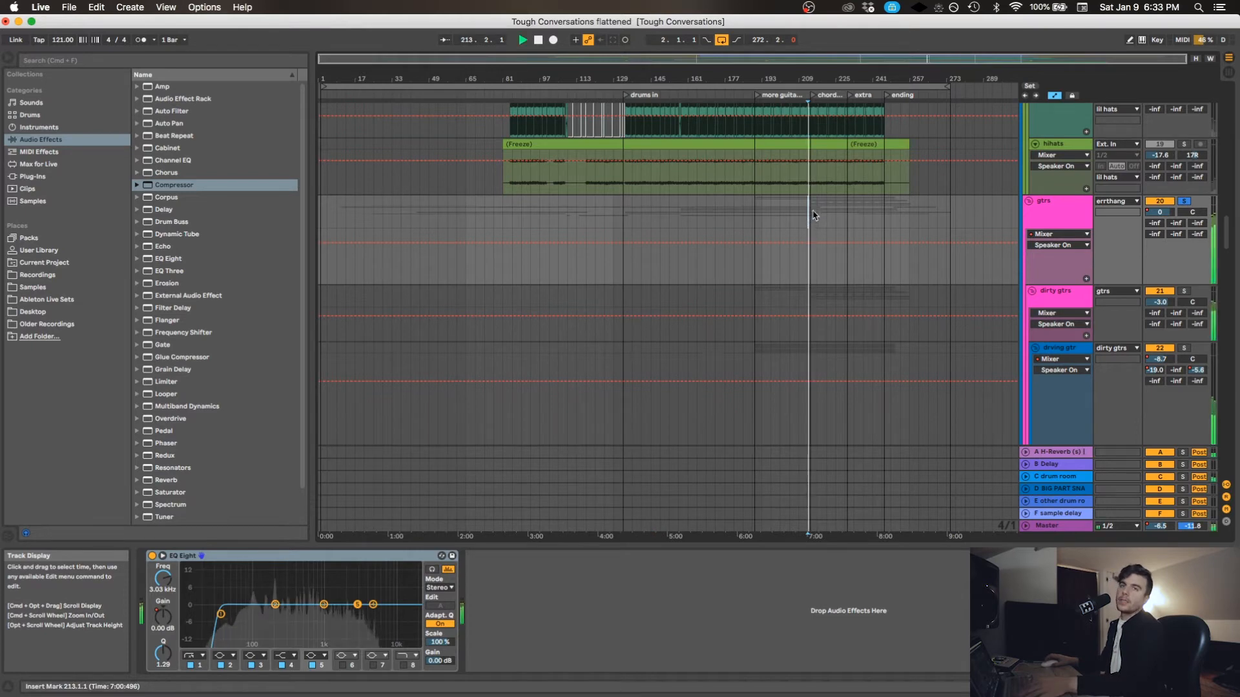
left_click(852, 215)
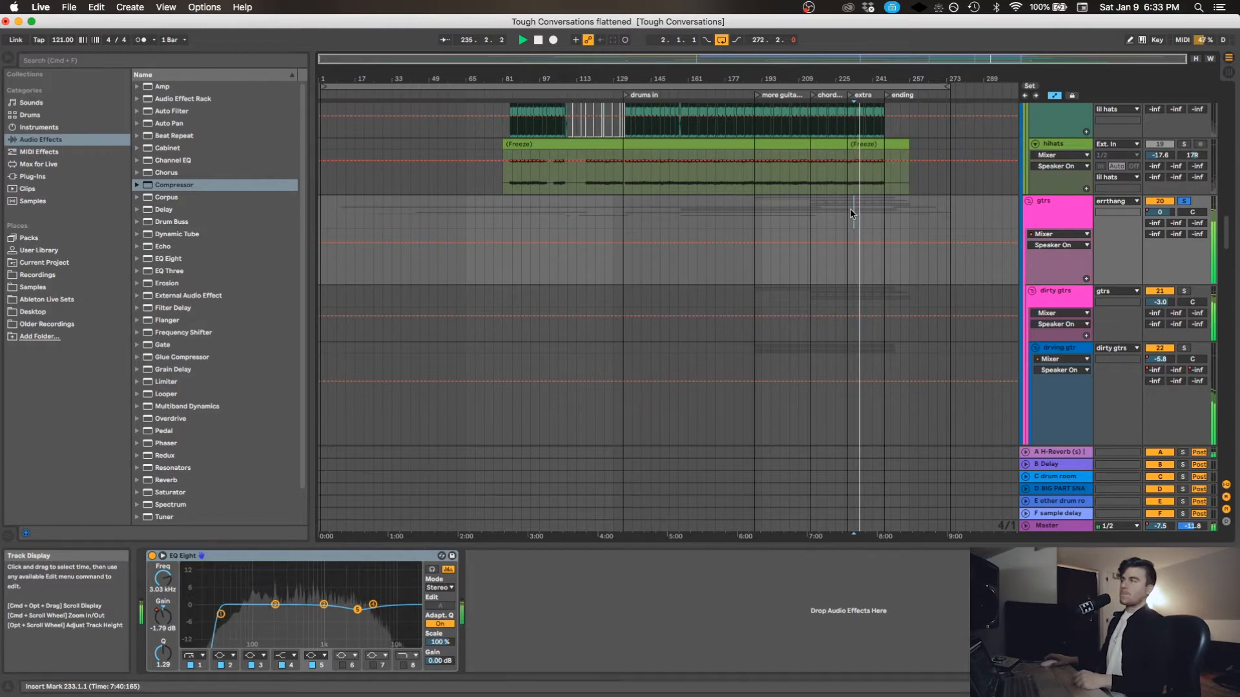
key("space")
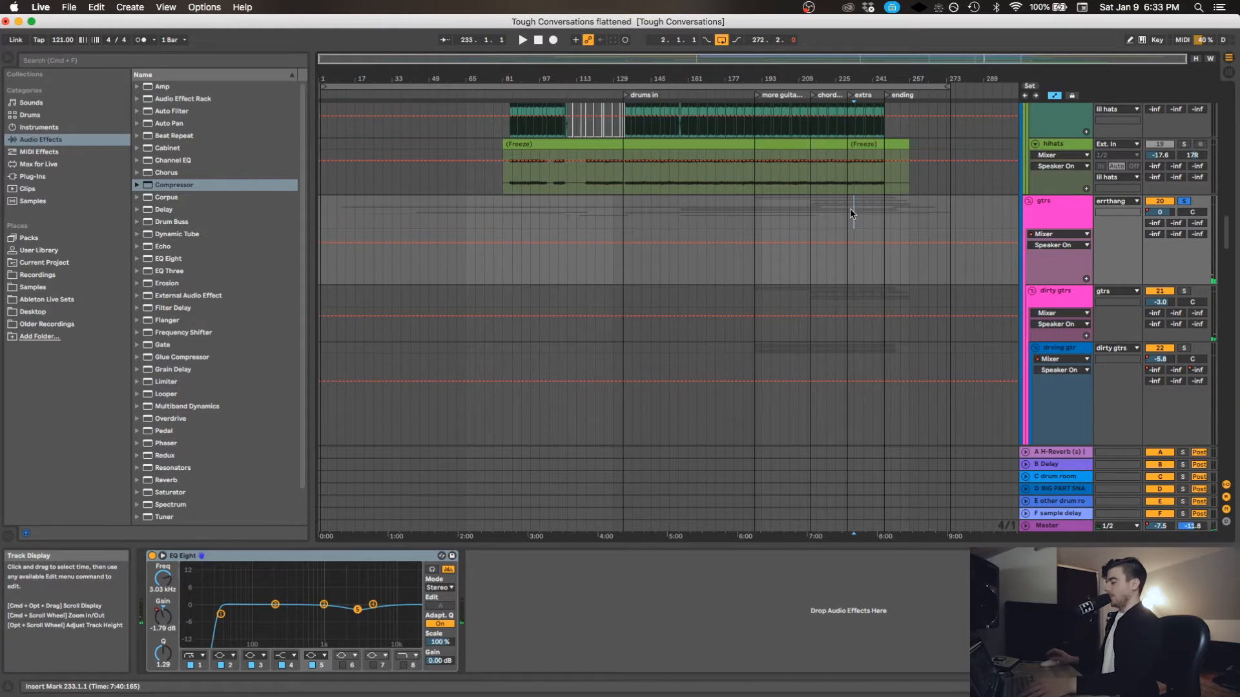
Zoom in on the guitar tracks around bar 233 and solo the drving gtr group.
key("plus")
key("plus")
key("plus")
scroll(852, 214, "down", 6)
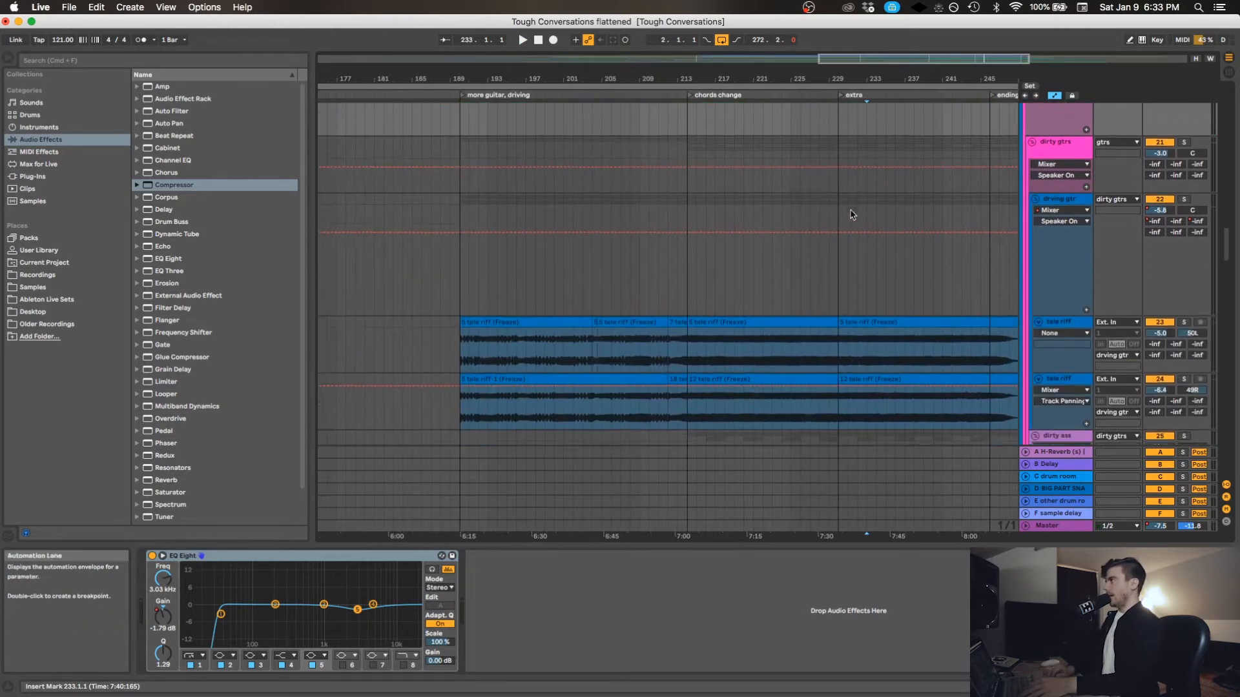
left_click(1186, 125)
scroll(1098, 194, "up", 3)
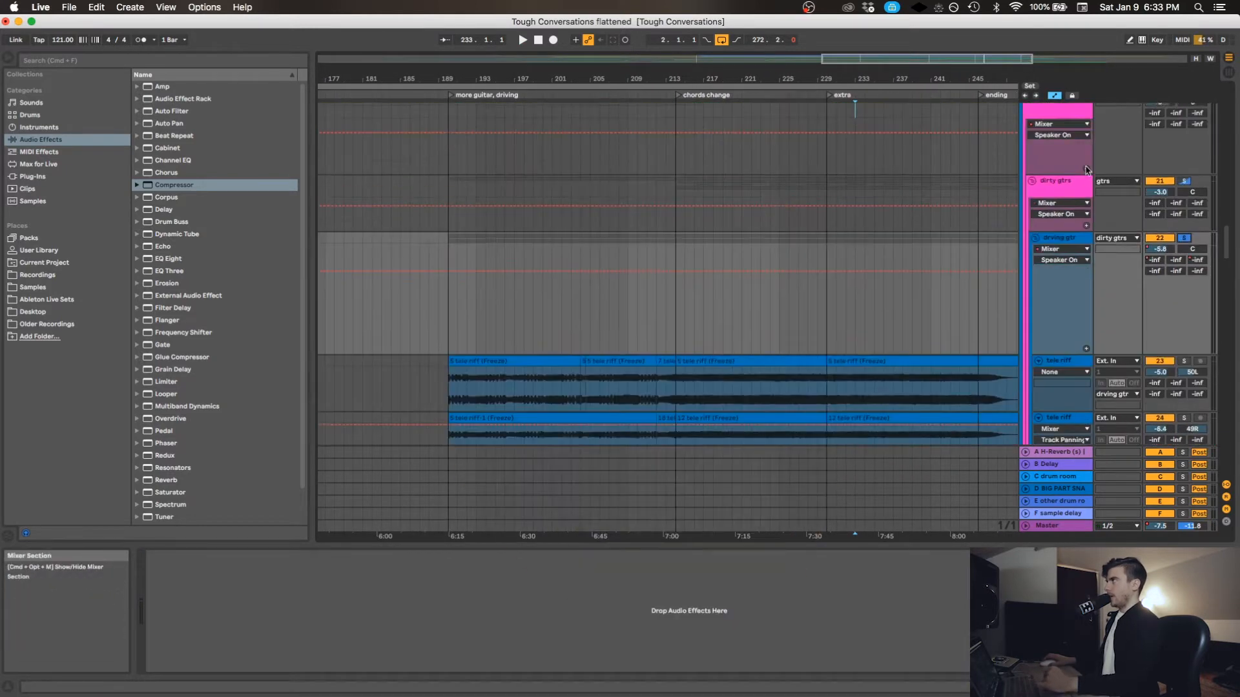
Fold the dirty gtrs and clean gtrs groups to show the two main guitar groups side by side.
left_click(1046, 185)
left_click(1032, 181)
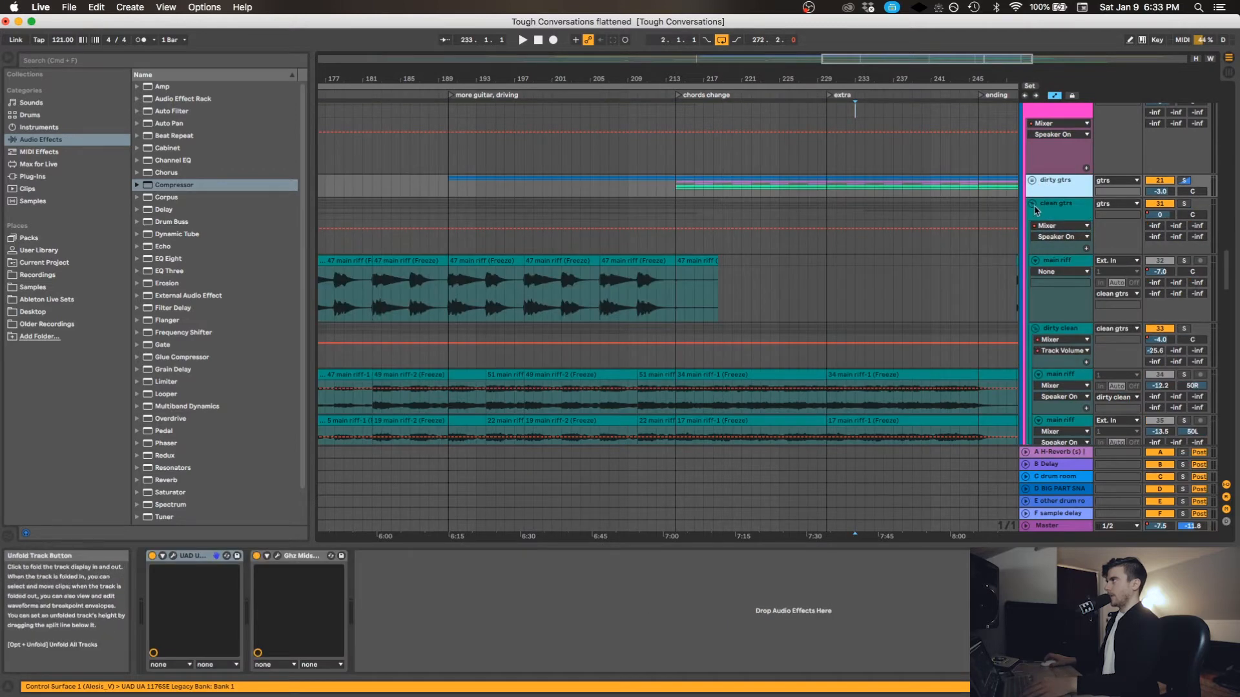
left_click(1032, 204)
left_click(1059, 205)
left_click(1060, 187)
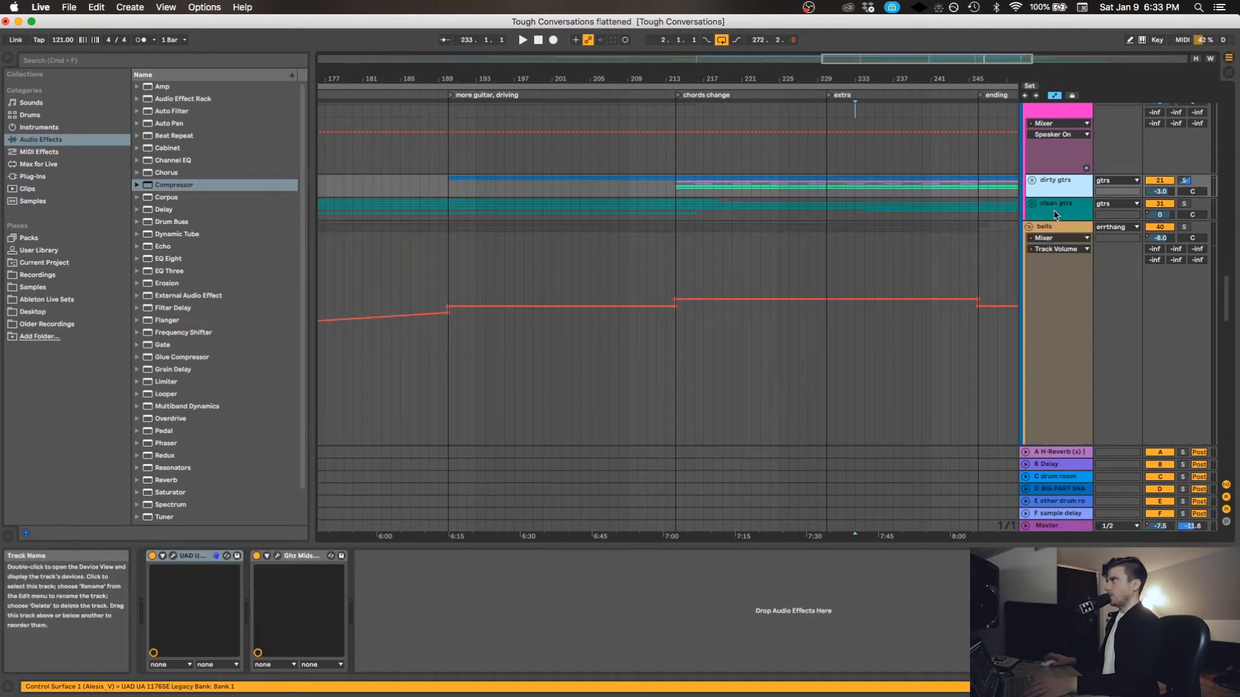
left_click(1059, 213)
left_click(1057, 194)
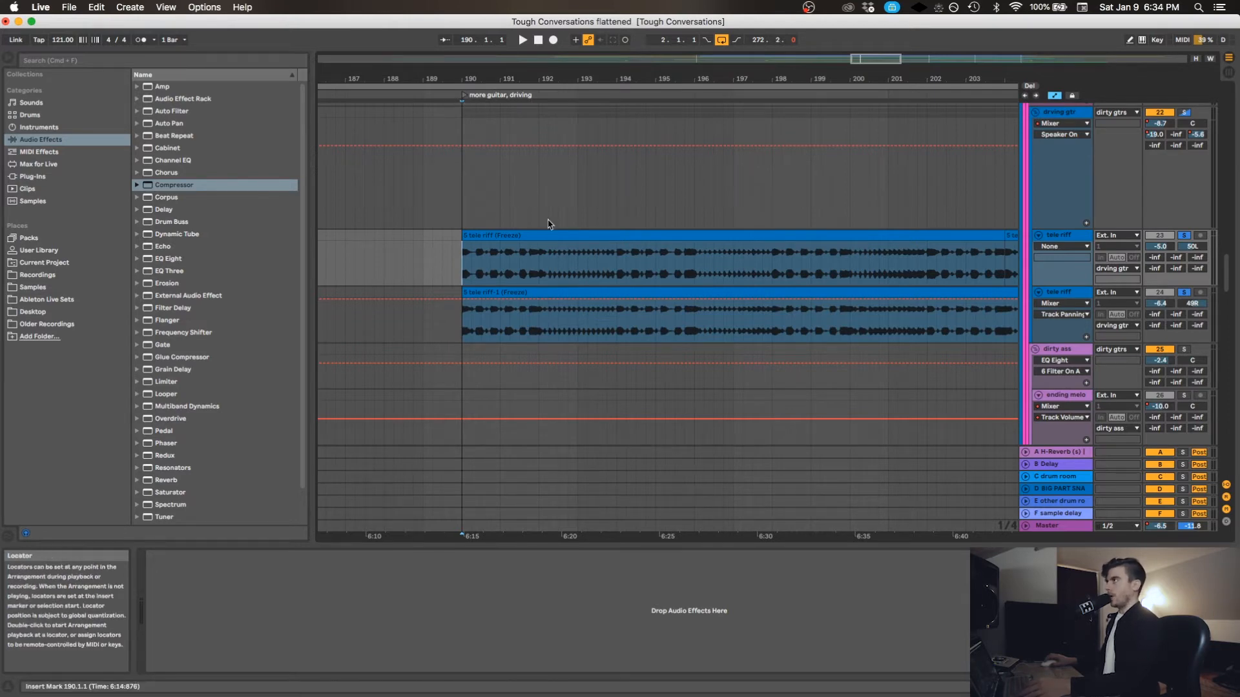
Play the soloed tele riff tracks from the "more guitar, driving" locator and from the chords change.
double_click(464, 97)
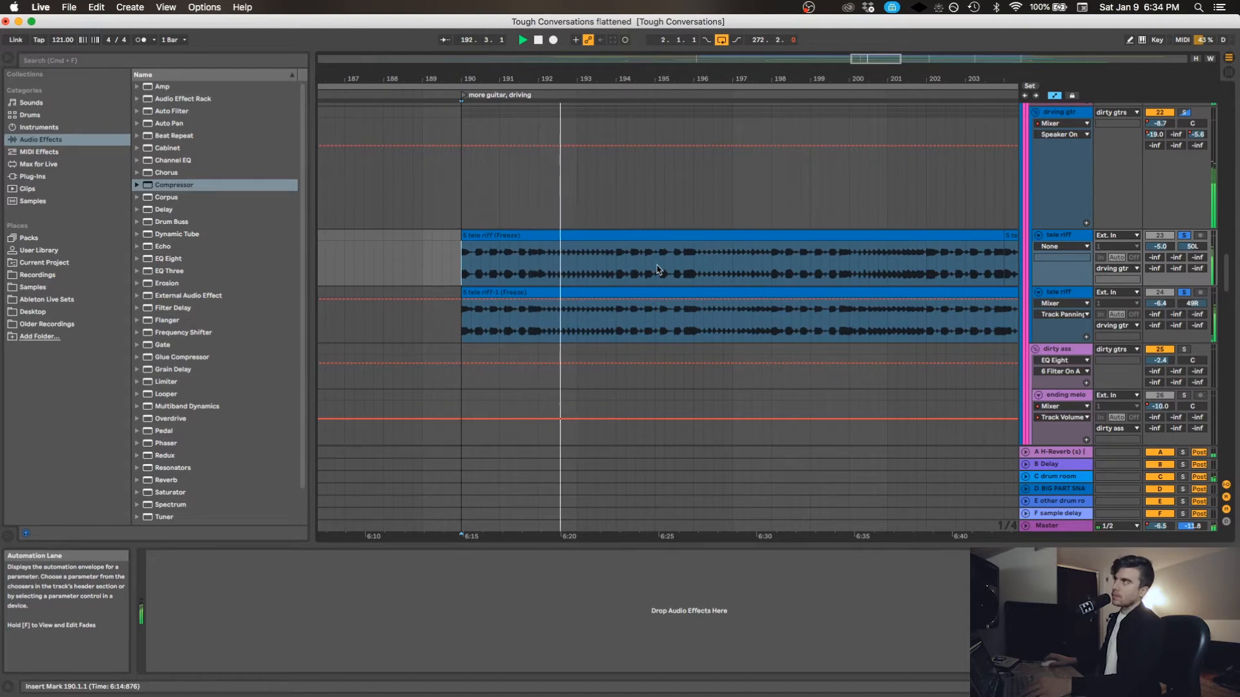
key("minus")
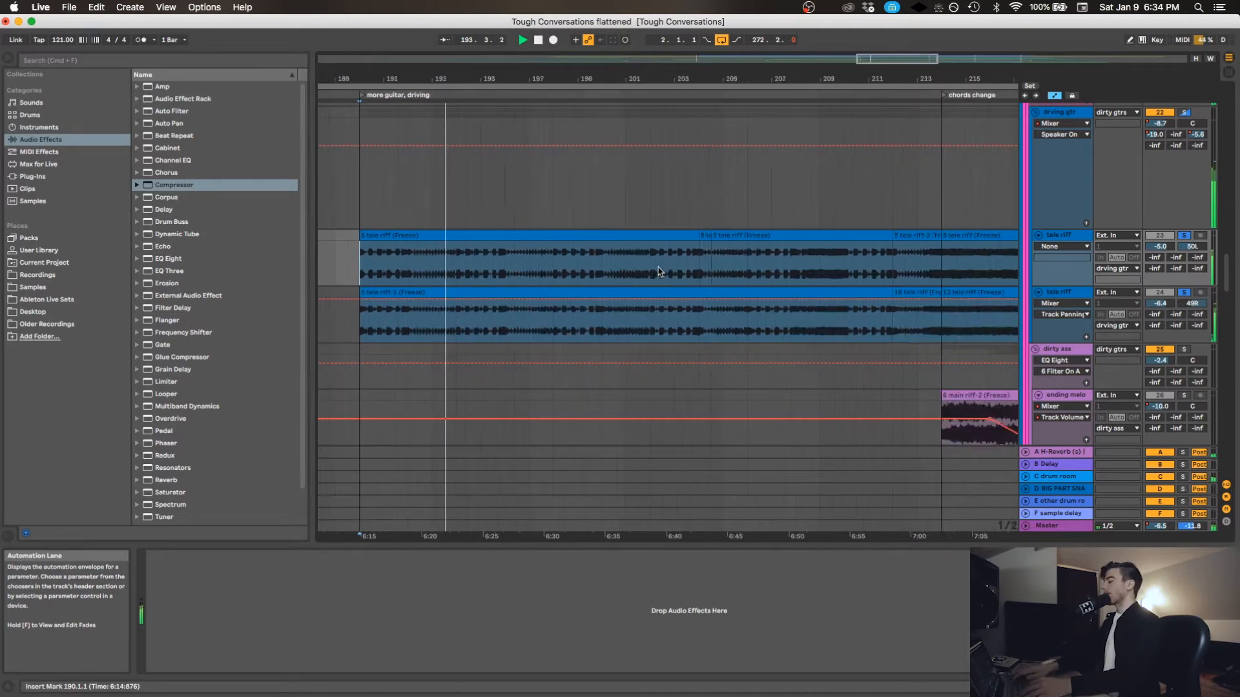
left_click(723, 268)
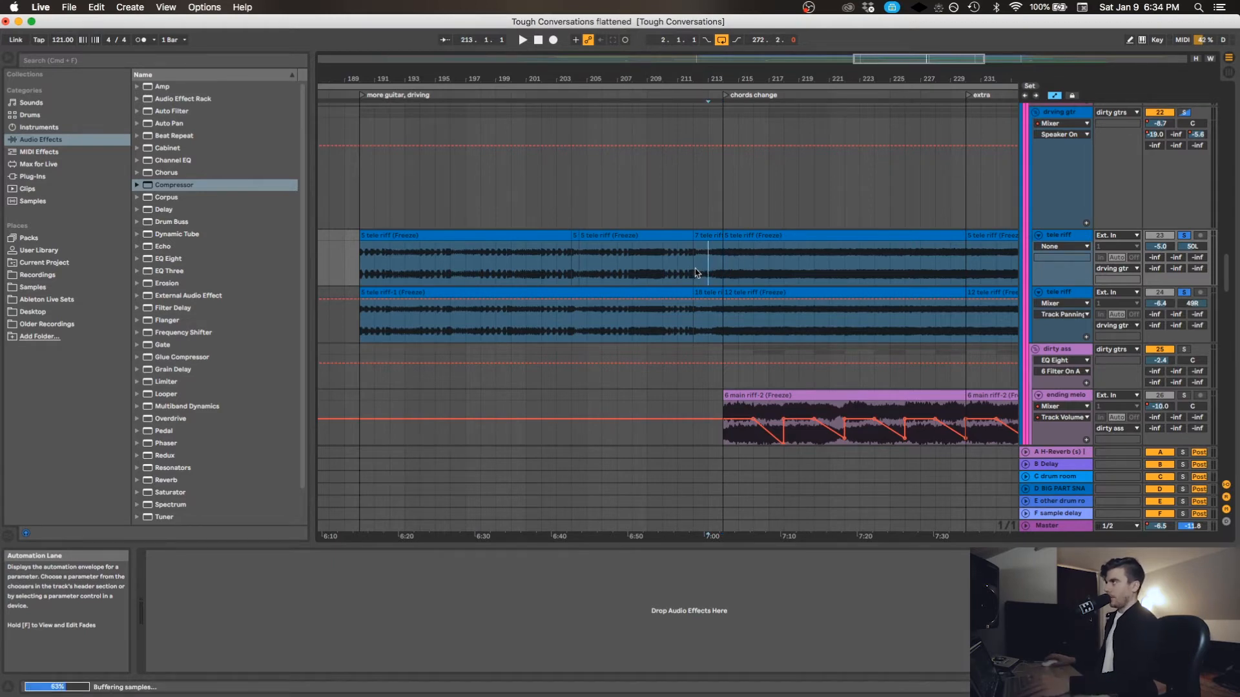
key("space")
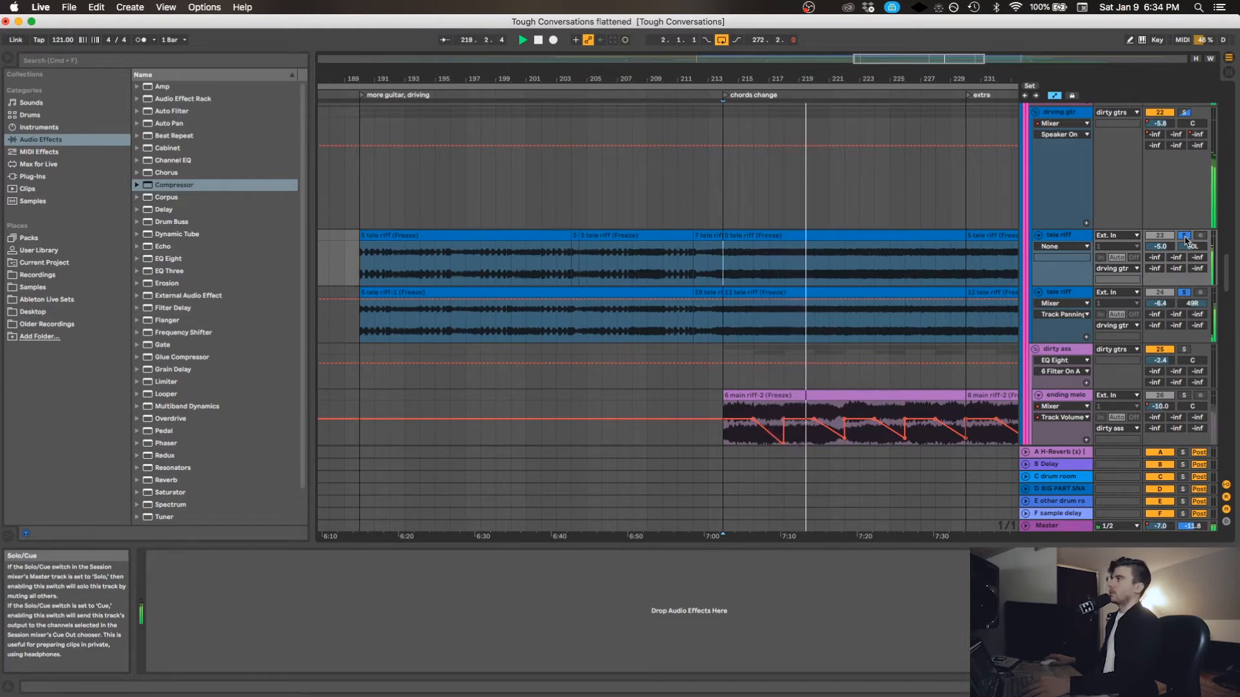
key("space")
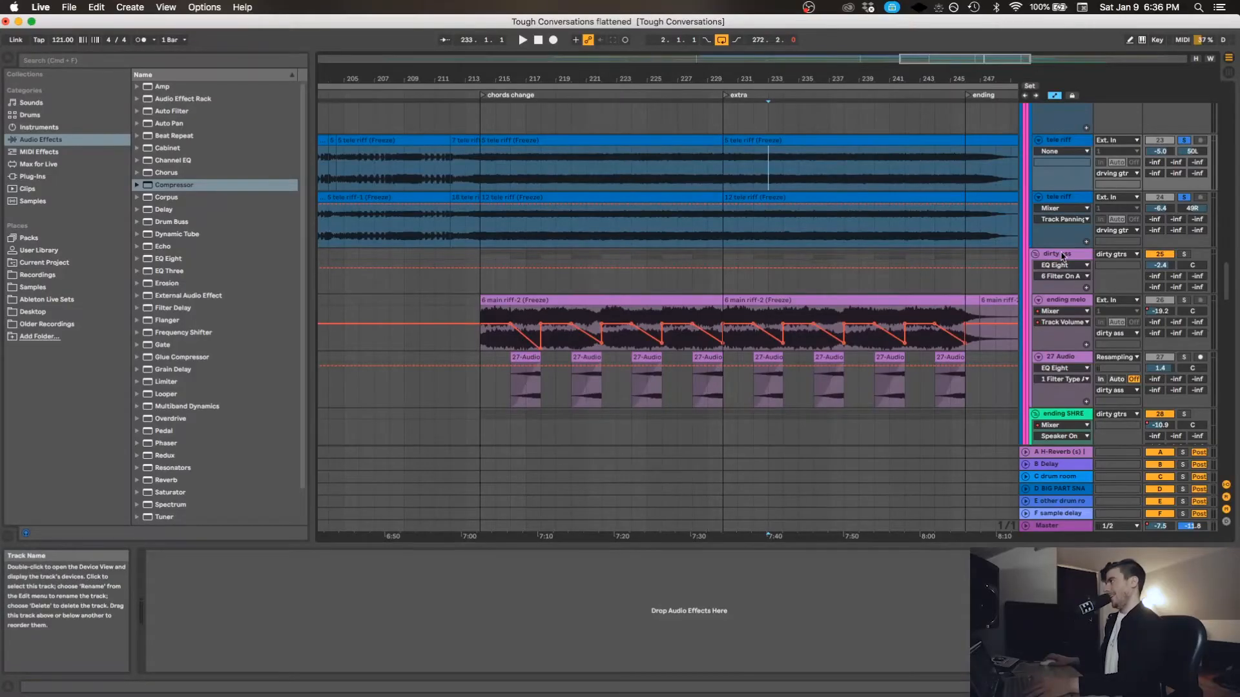
Solo the dirty ass group, play it from the chords change at bar 214, and examine the ending melo volume automation.
left_click(1154, 249)
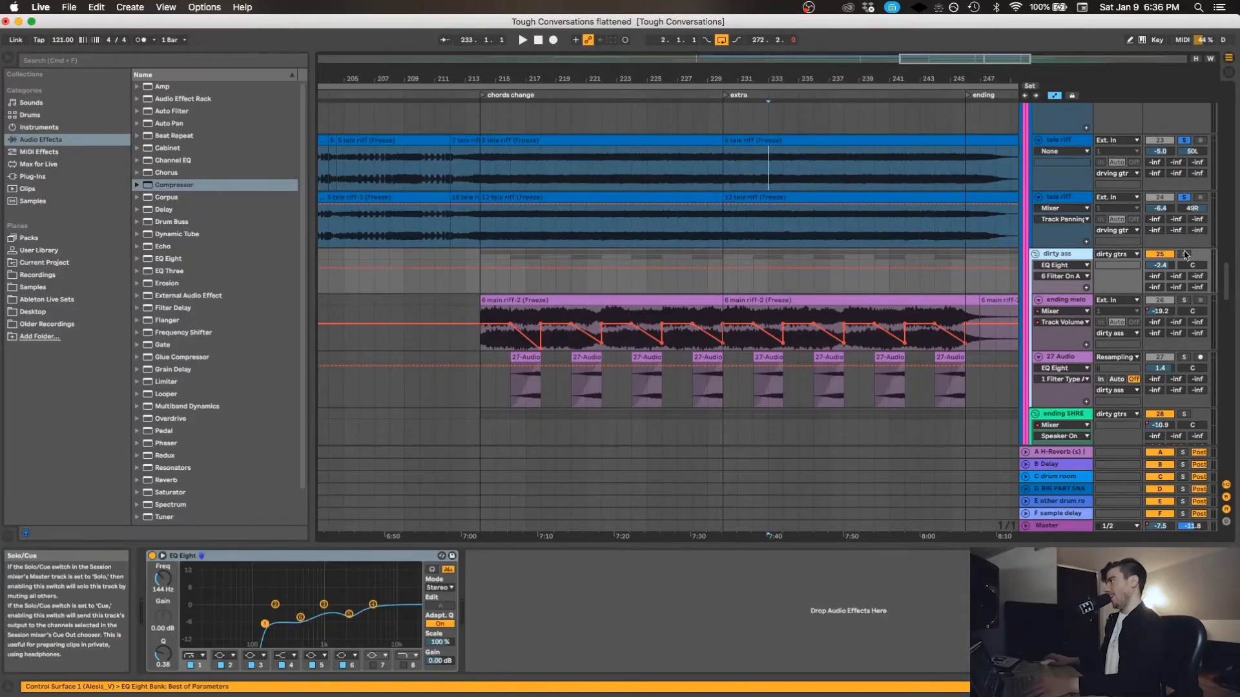
left_click(1184, 254)
key("space")
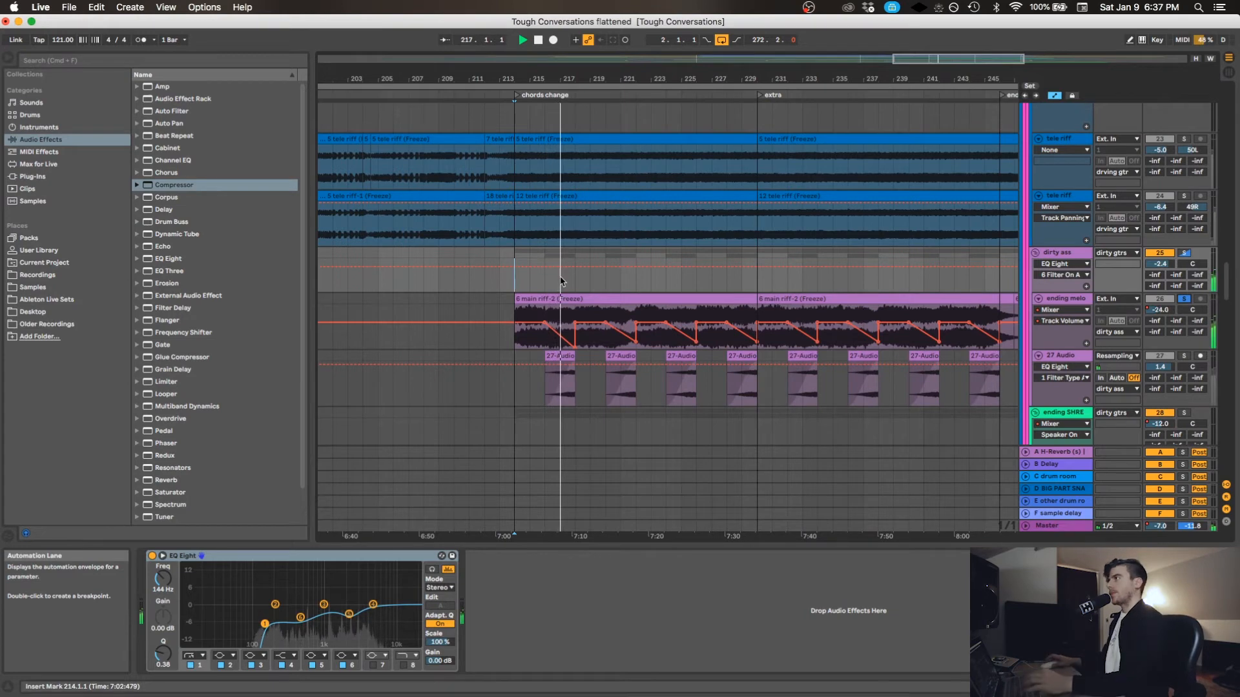
key("space")
left_click_drag(1161, 310, 1167, 316)
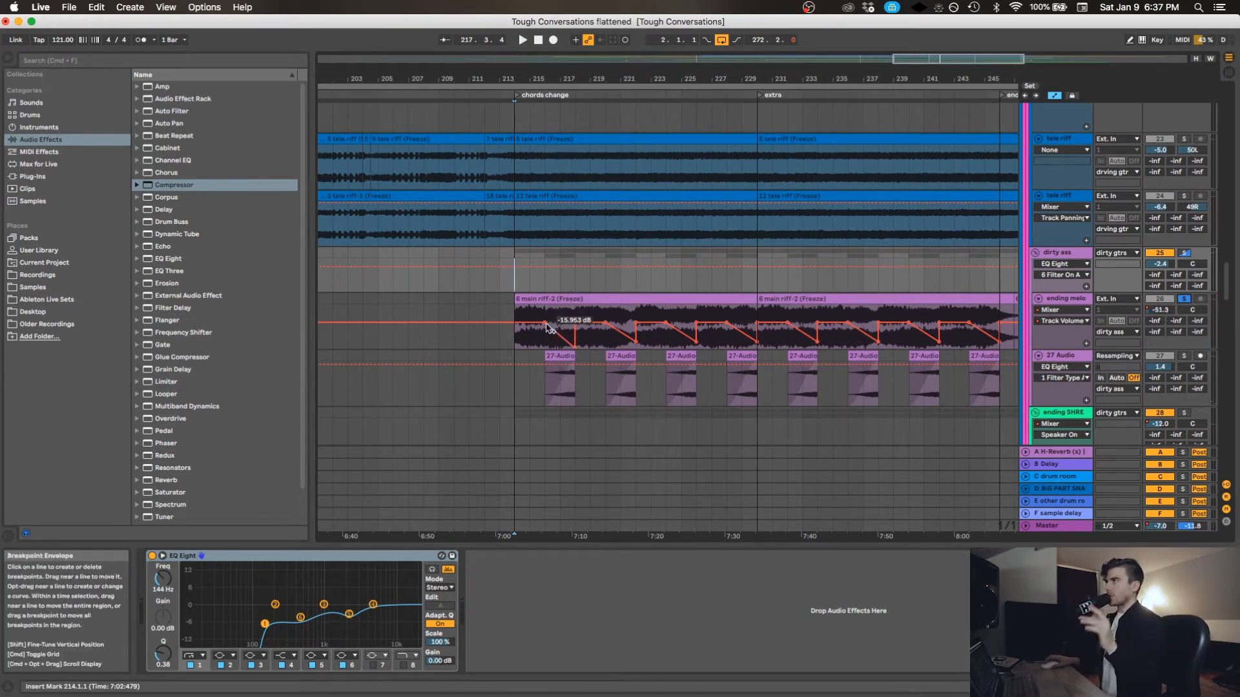
Audition the 27 Audio track without ending melo from bar 216, and the full dirty ass group from bar 214.
left_click(543, 394)
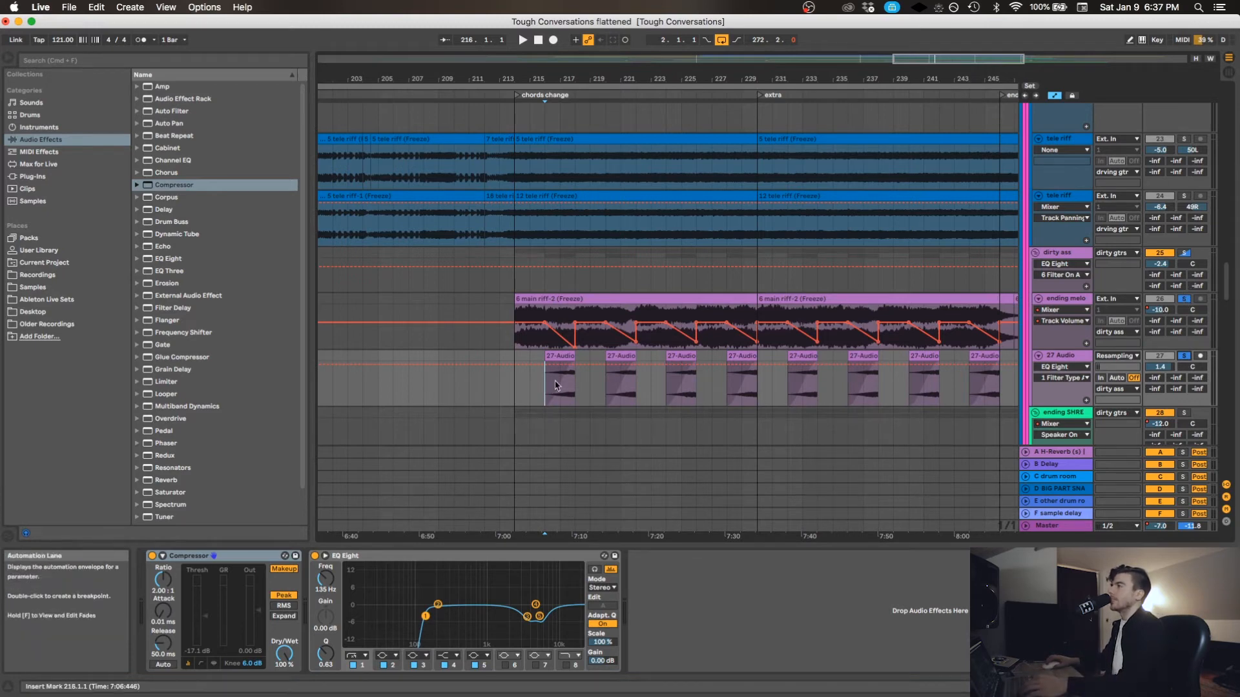
key("space")
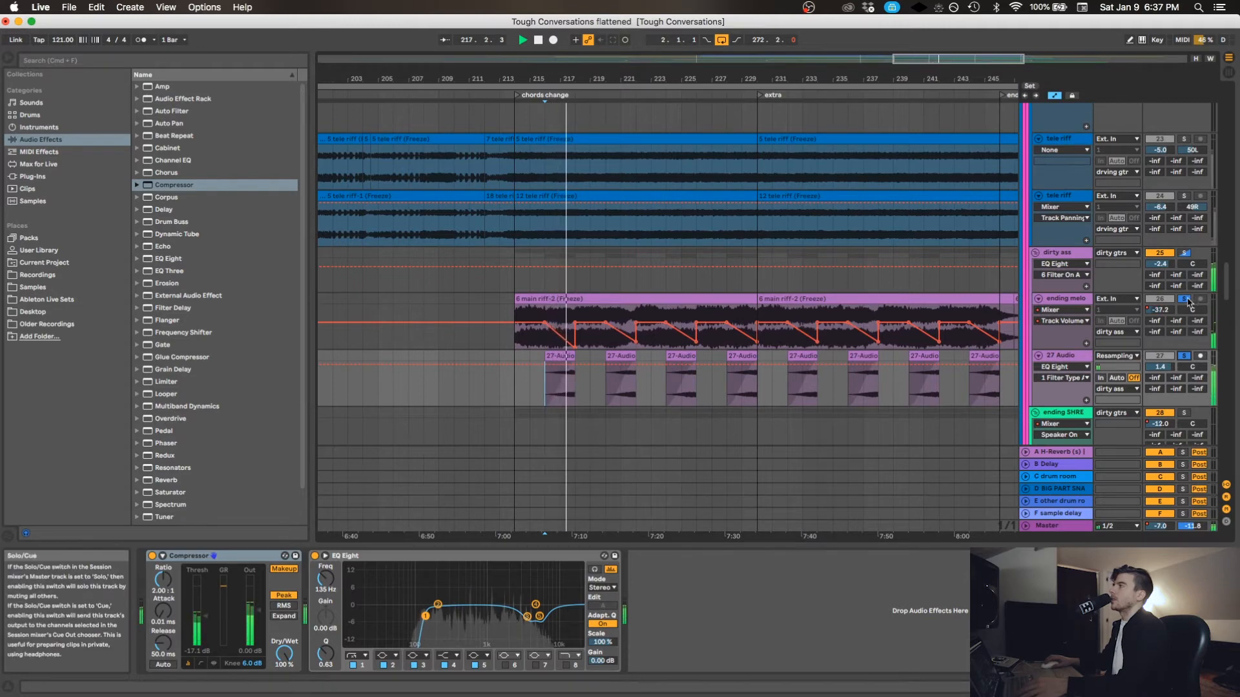
left_click(1186, 300)
key("space")
key("space")
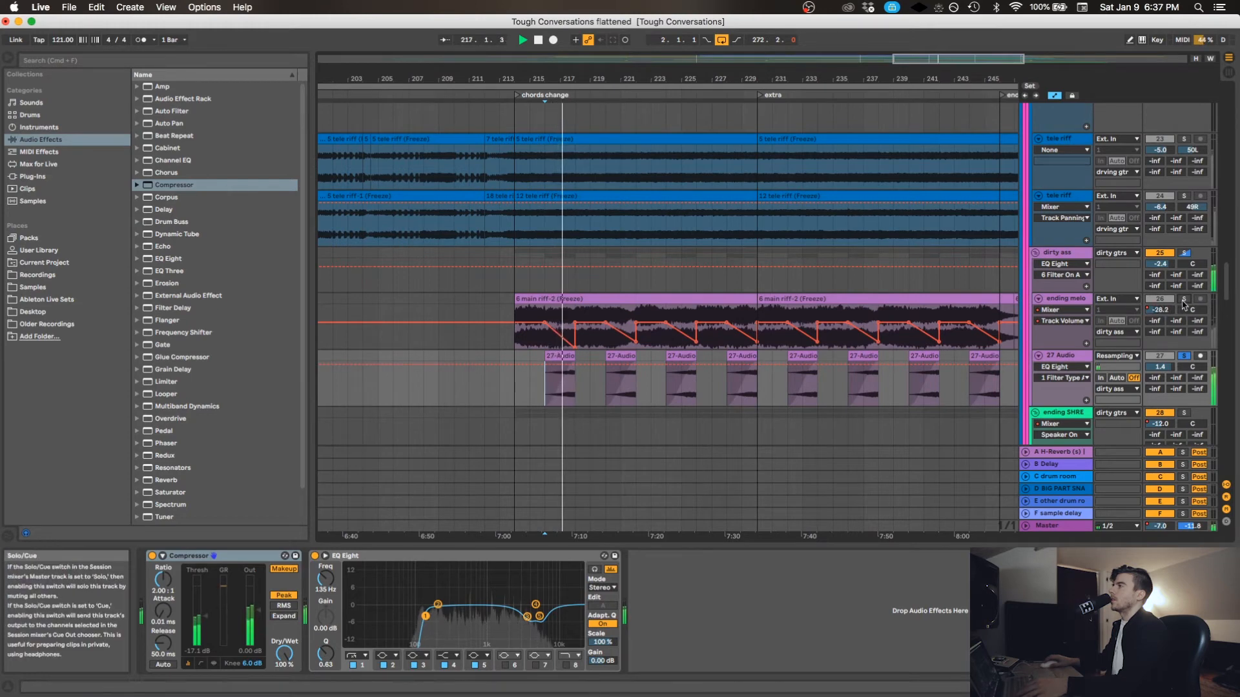
key("space")
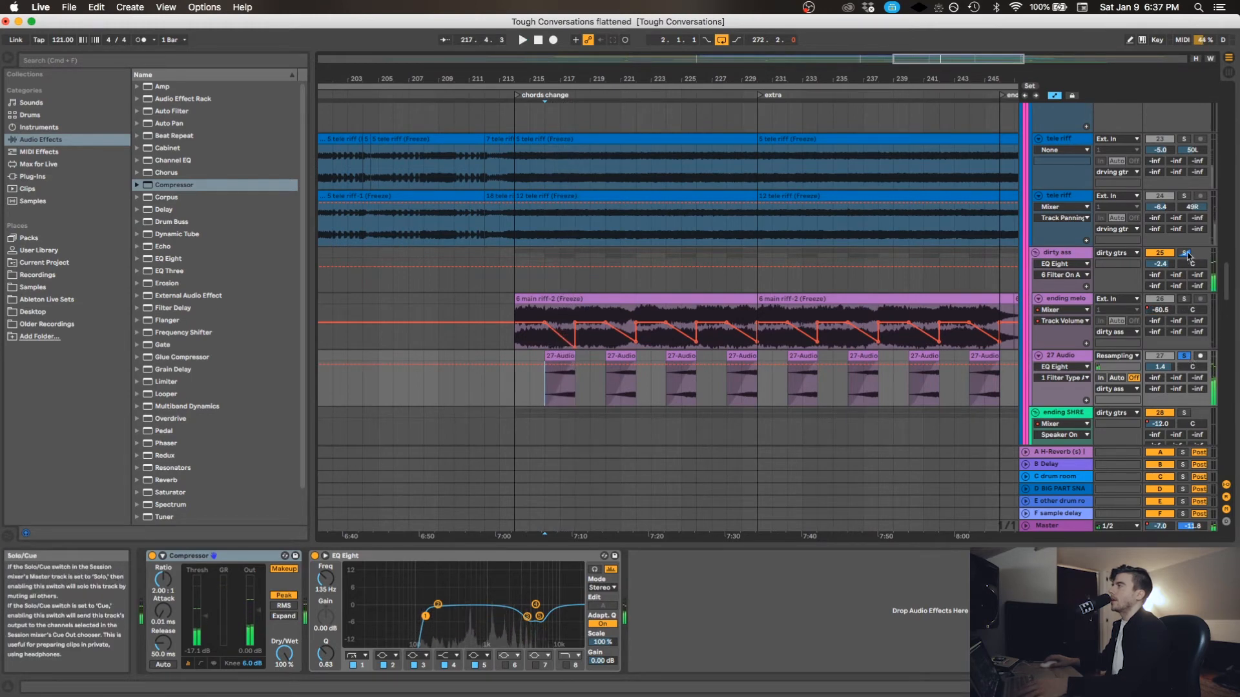
left_click(516, 343)
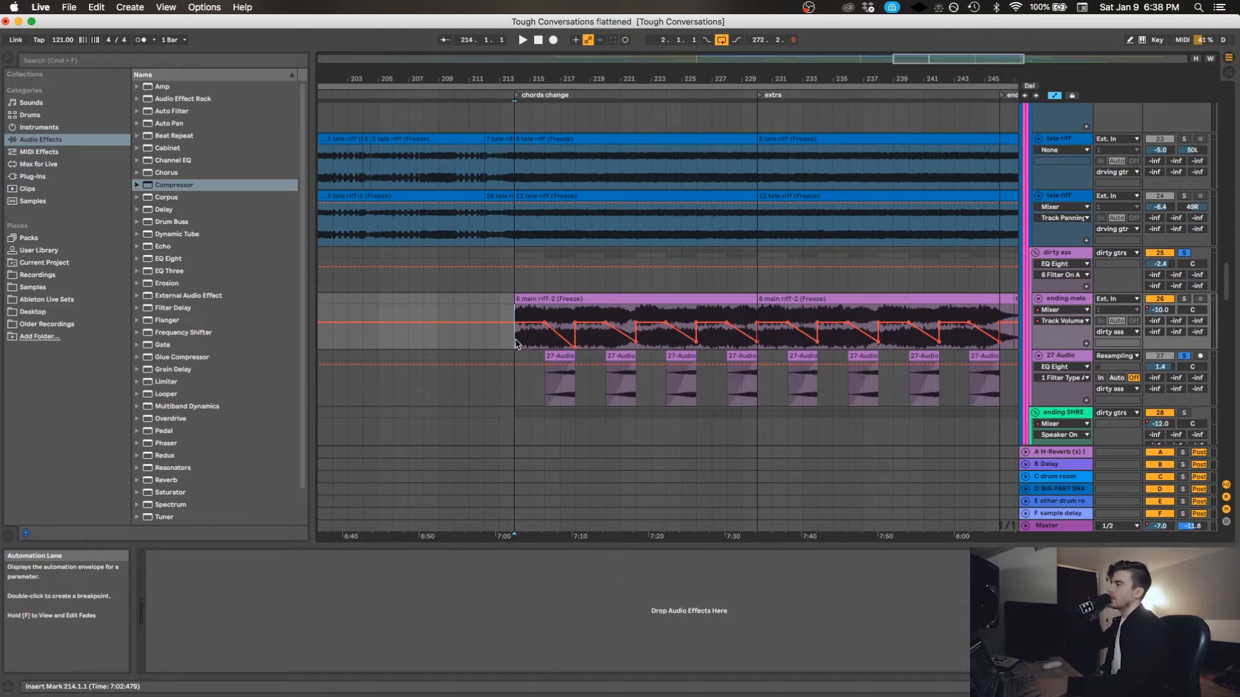
key("space")
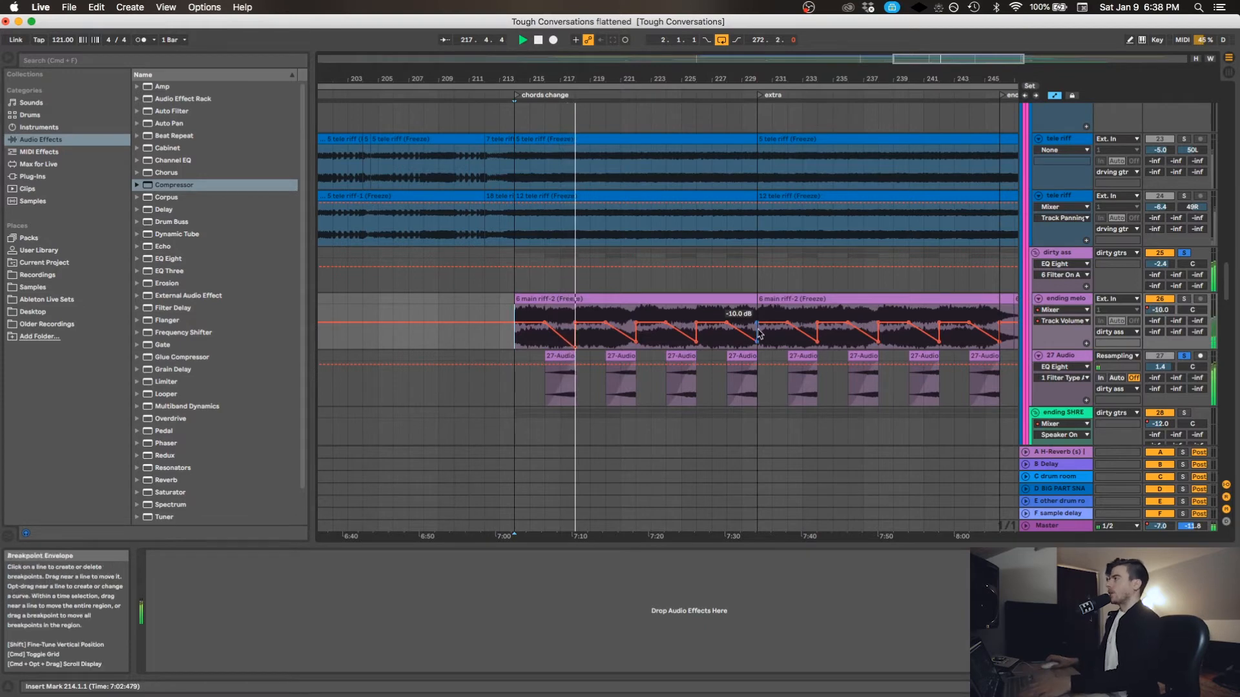
Solo the ending SHRED group and compare its second reverby guitar alone with both reverby guitars together from bar 216.
scroll(762, 324, "down", 1)
scroll(762, 325, "down", 5)
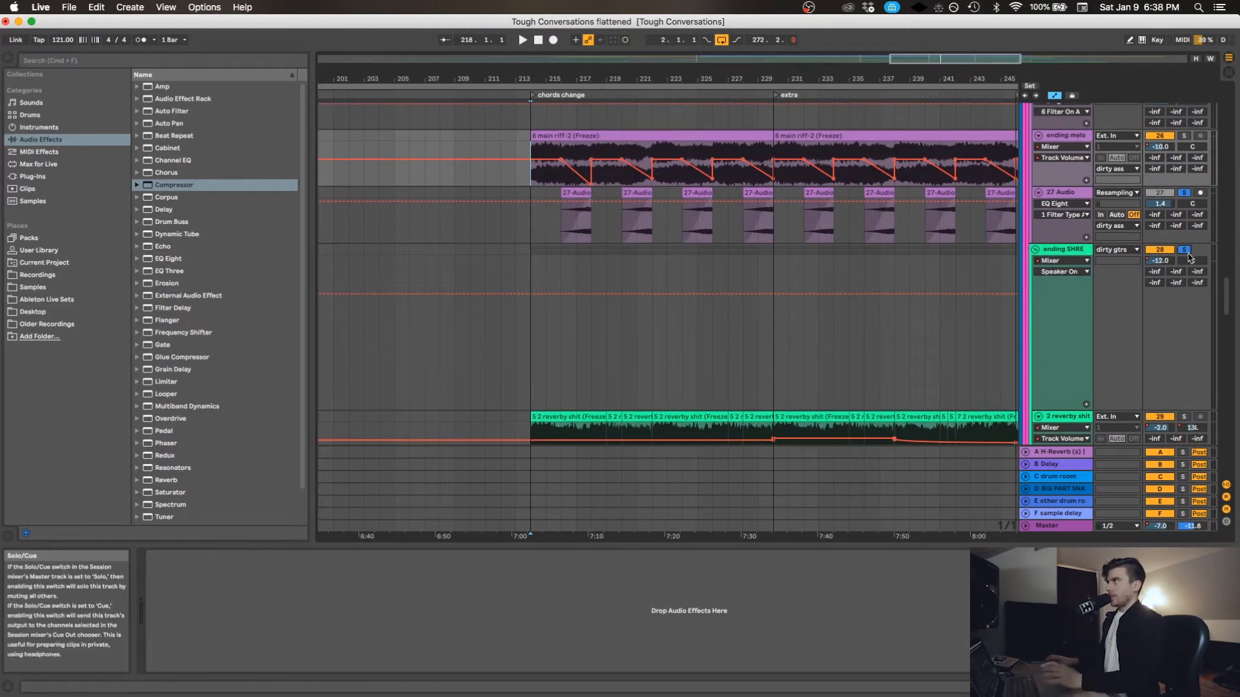
scroll(1059, 193, "down", 3)
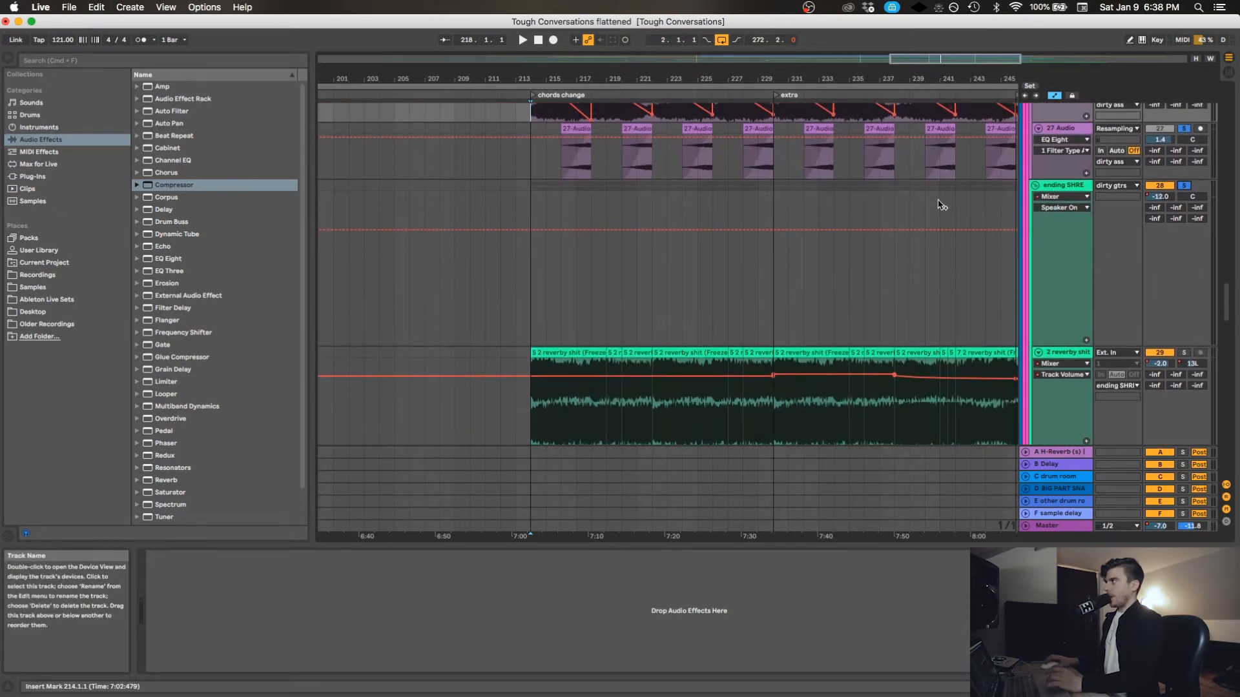
scroll(941, 206, "down", 2)
left_click(515, 229)
key("space")
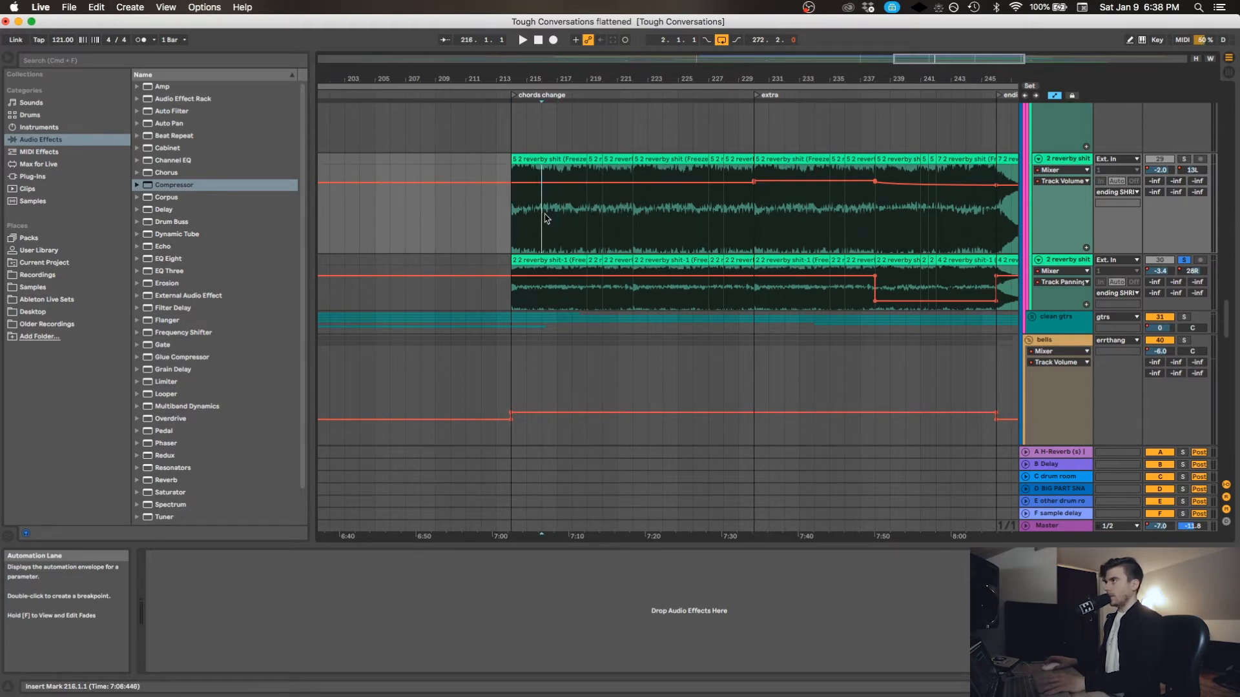
key("space")
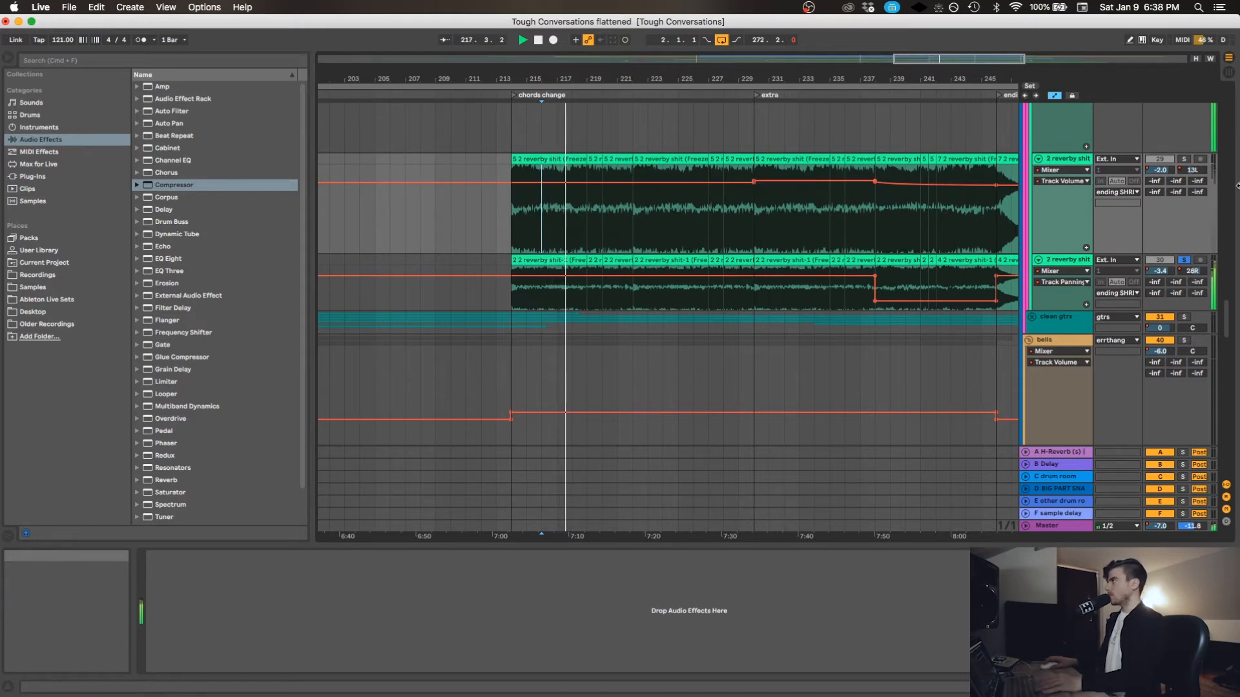
left_click(1186, 160)
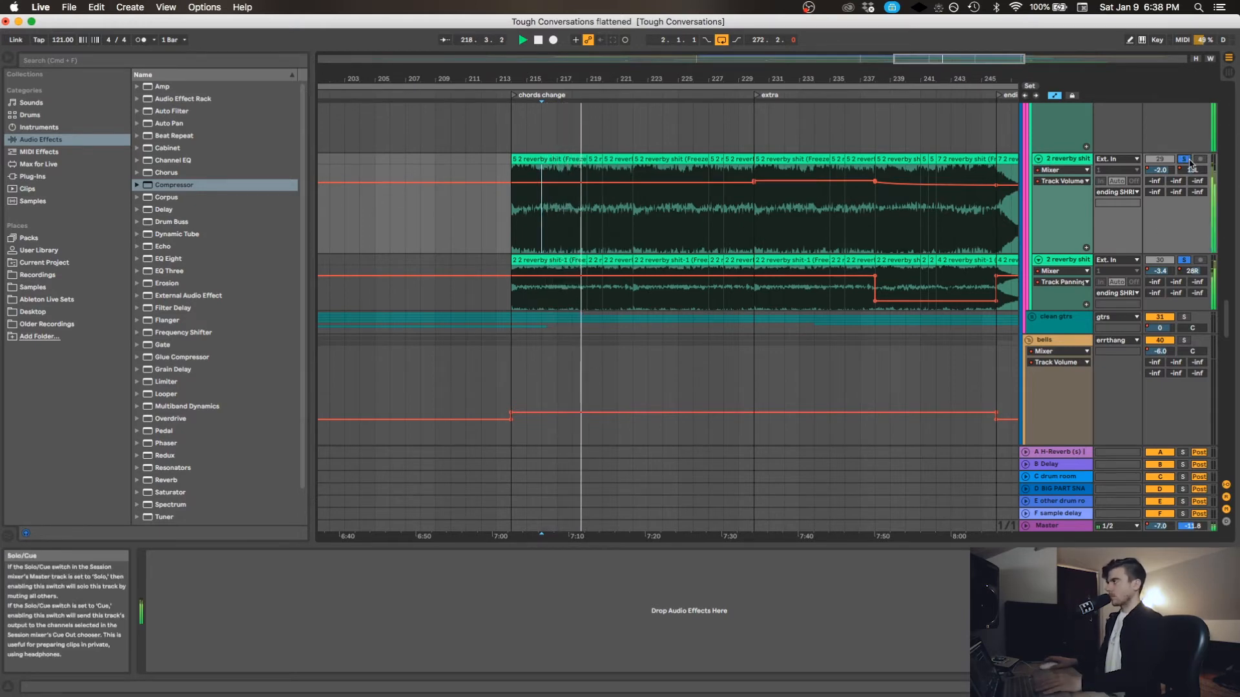
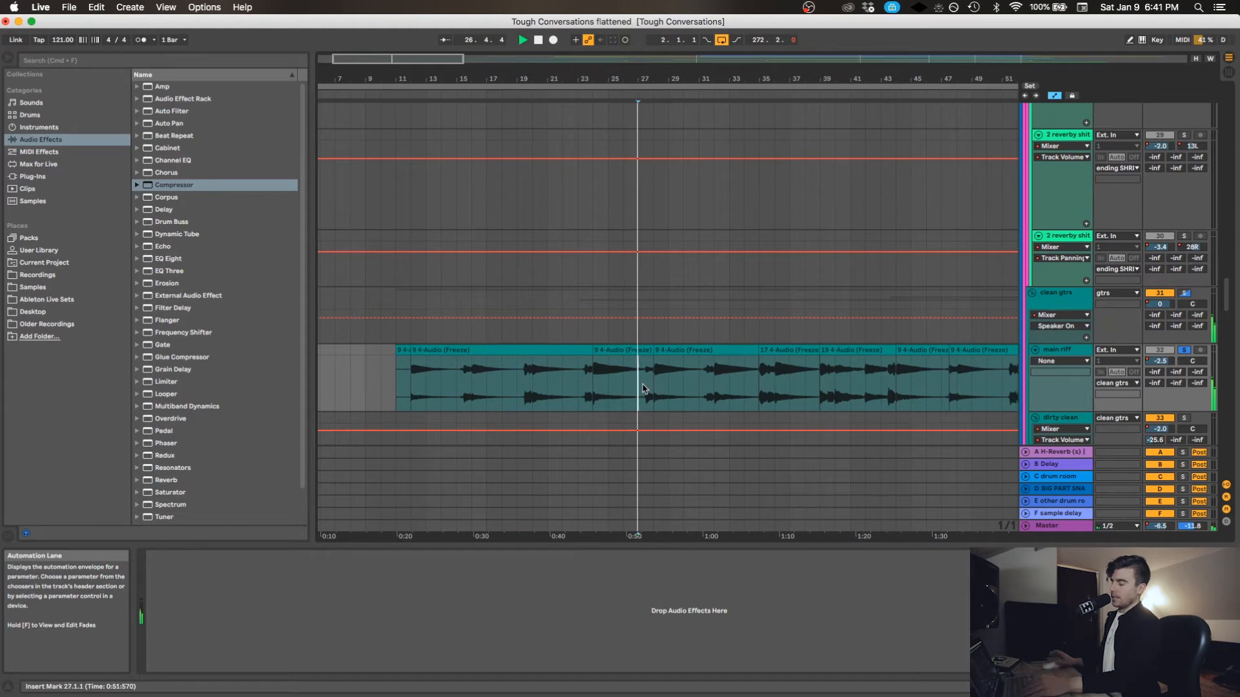
Play the soloed clean main riff track up close from bars 27 and 29, and further on from bar 181.
key("plus")
key("plus")
key("plus")
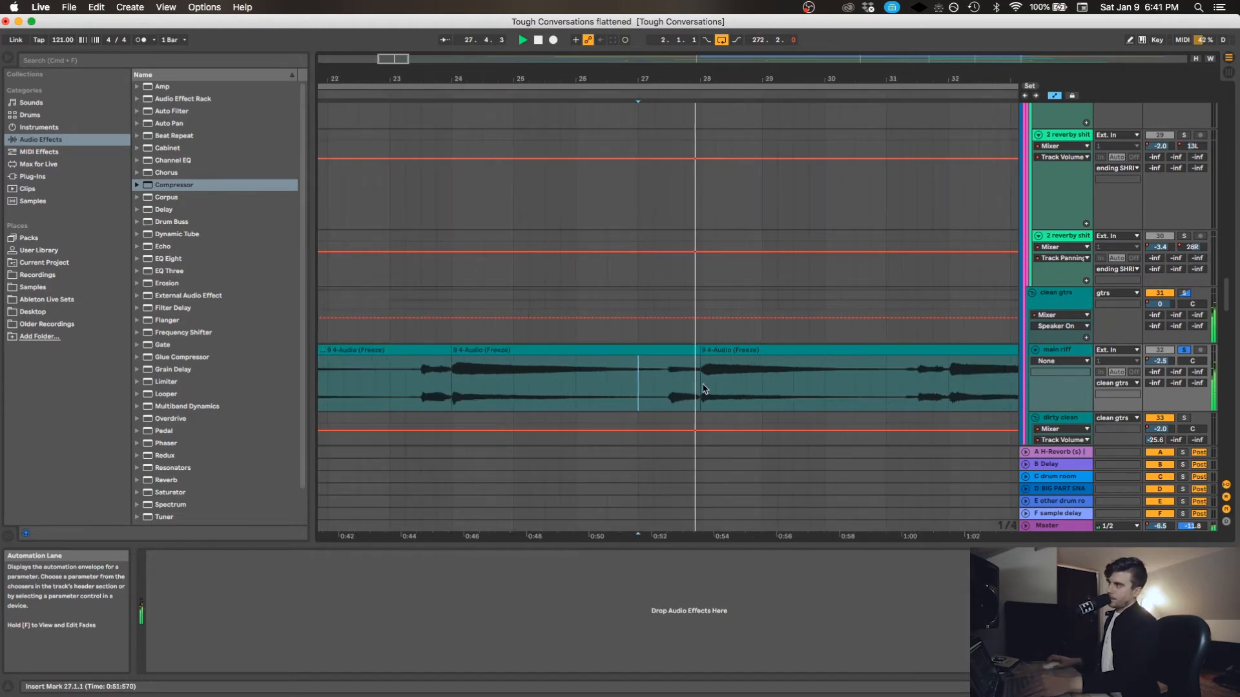
left_click(581, 381)
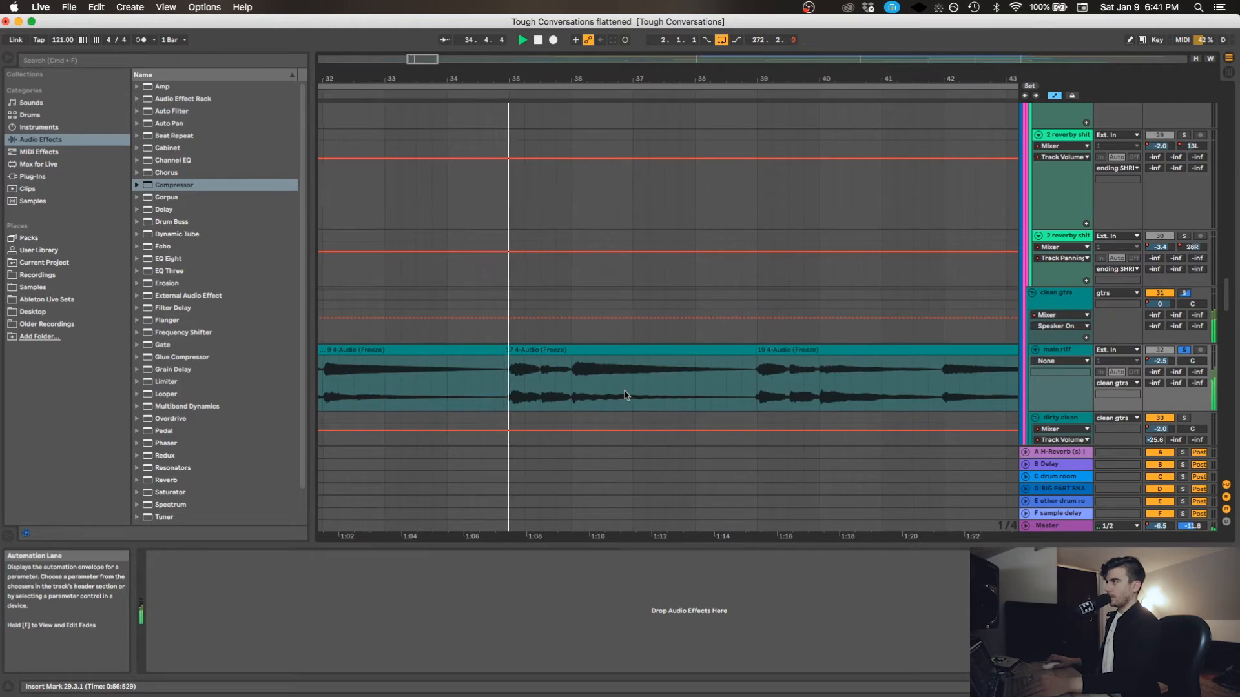
scroll(651, 380, "down", 5)
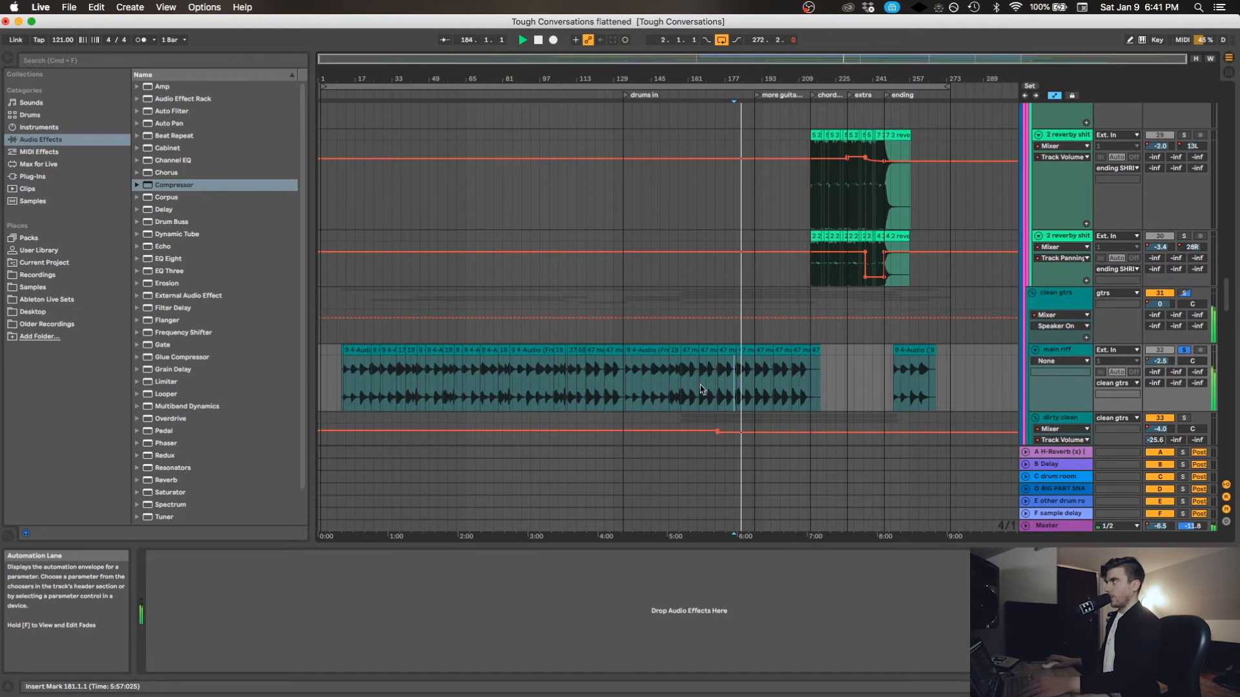
key("space")
Solo the dirty clean group in place of the clean main riff and play it from bars 158 and 164.
scroll(994, 346, "down", 5)
left_click(1072, 273)
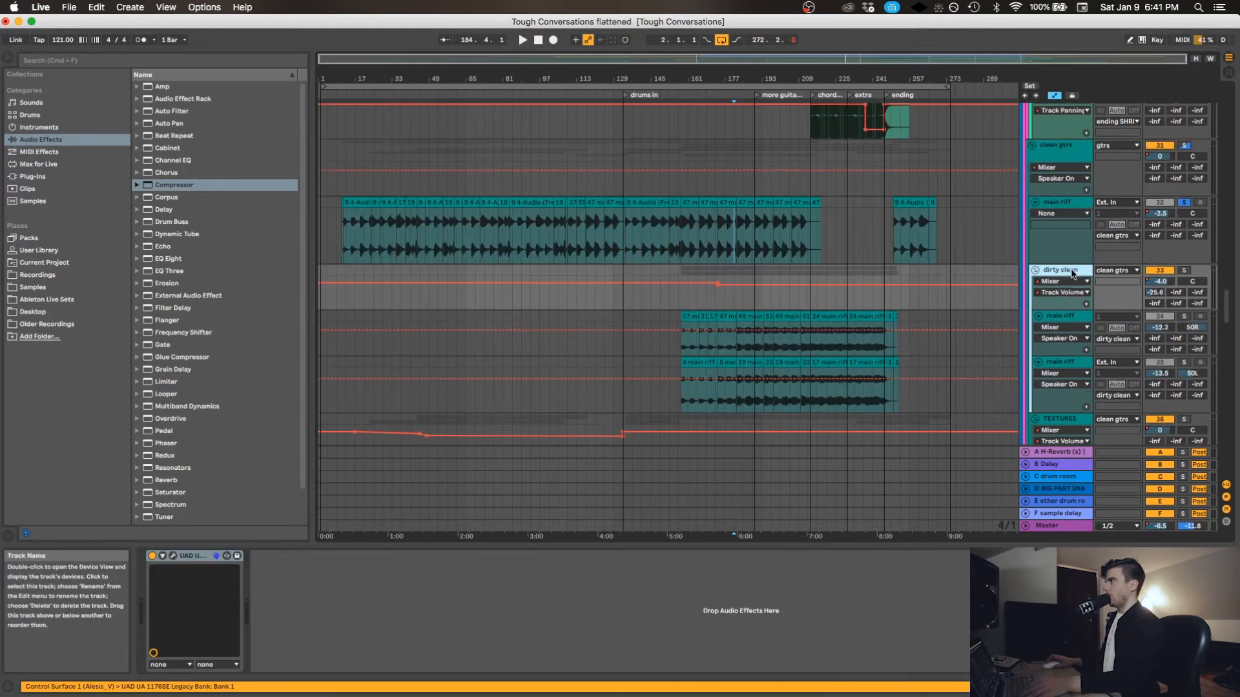
left_click(1183, 270)
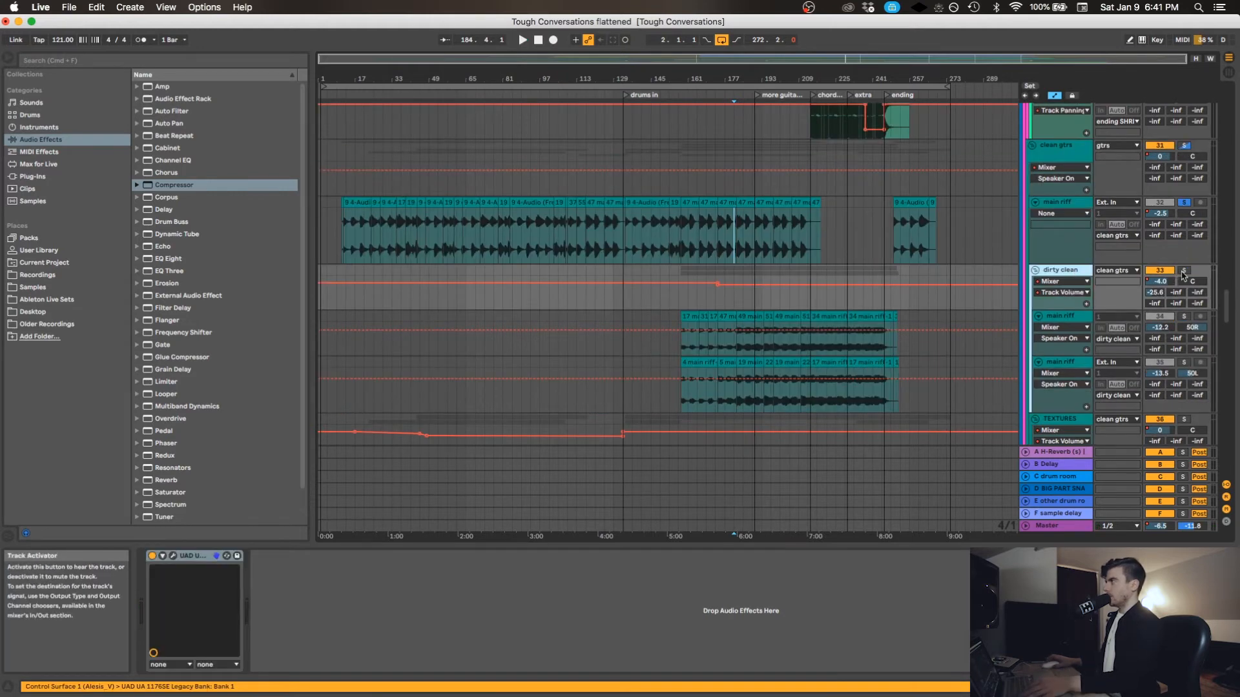
left_click(695, 295)
key("plus")
key("plus")
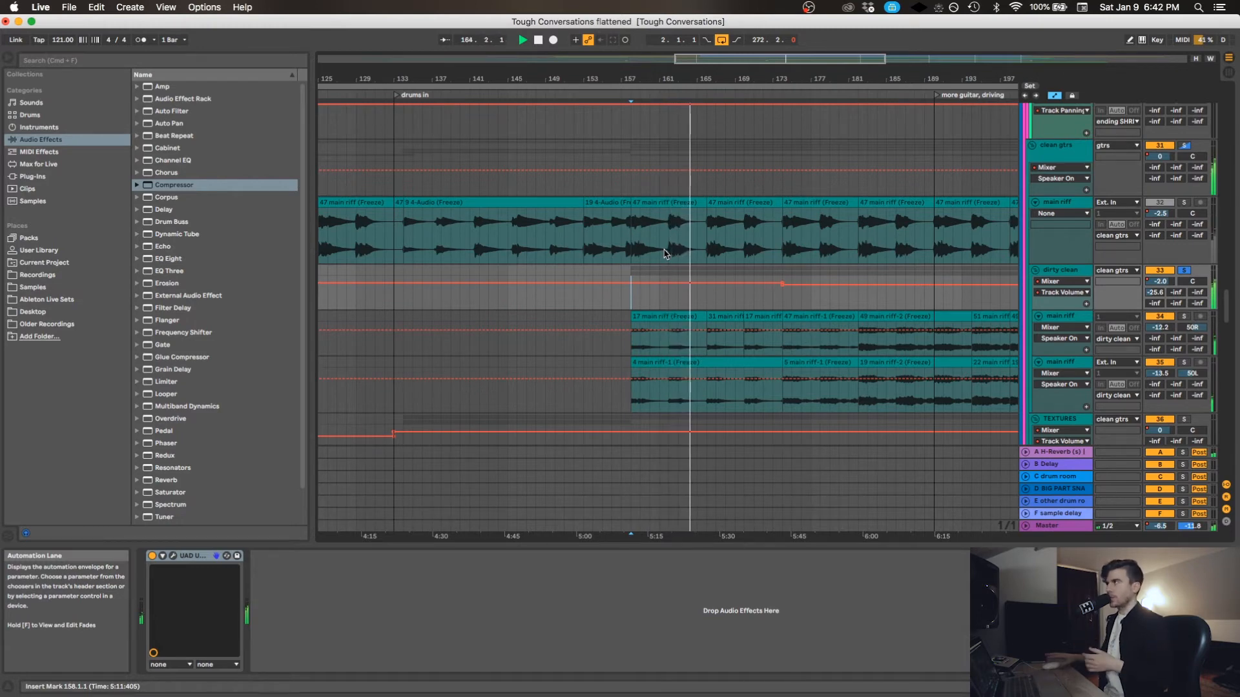
left_click(687, 308)
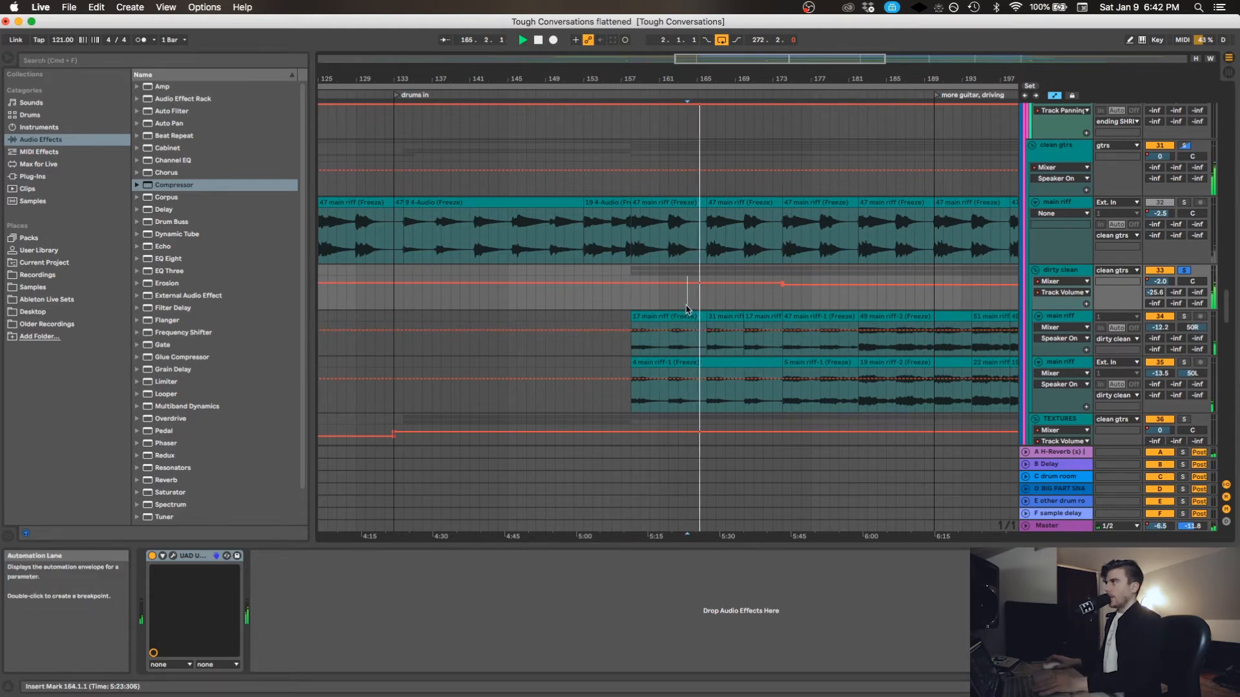
key("space")
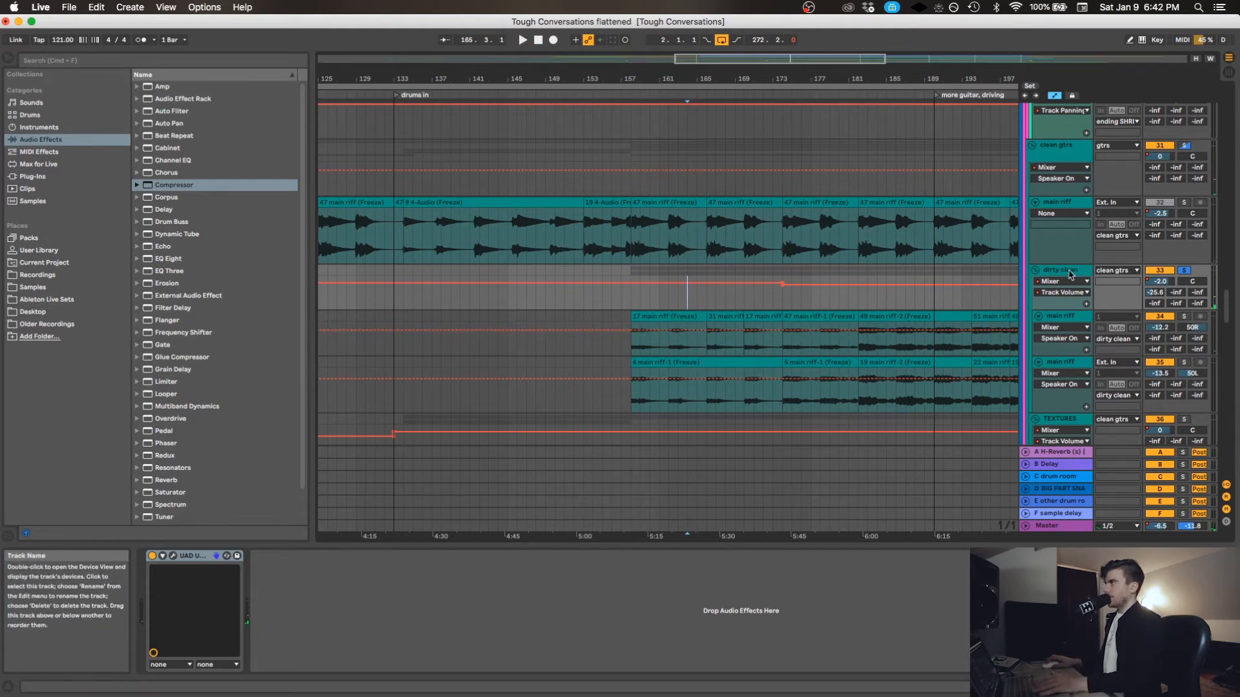
Play the start of the dirty clean guitars up close from bar 158 and again from bar 159.4.
left_click(631, 304)
key("plus")
key("plus")
key("plus")
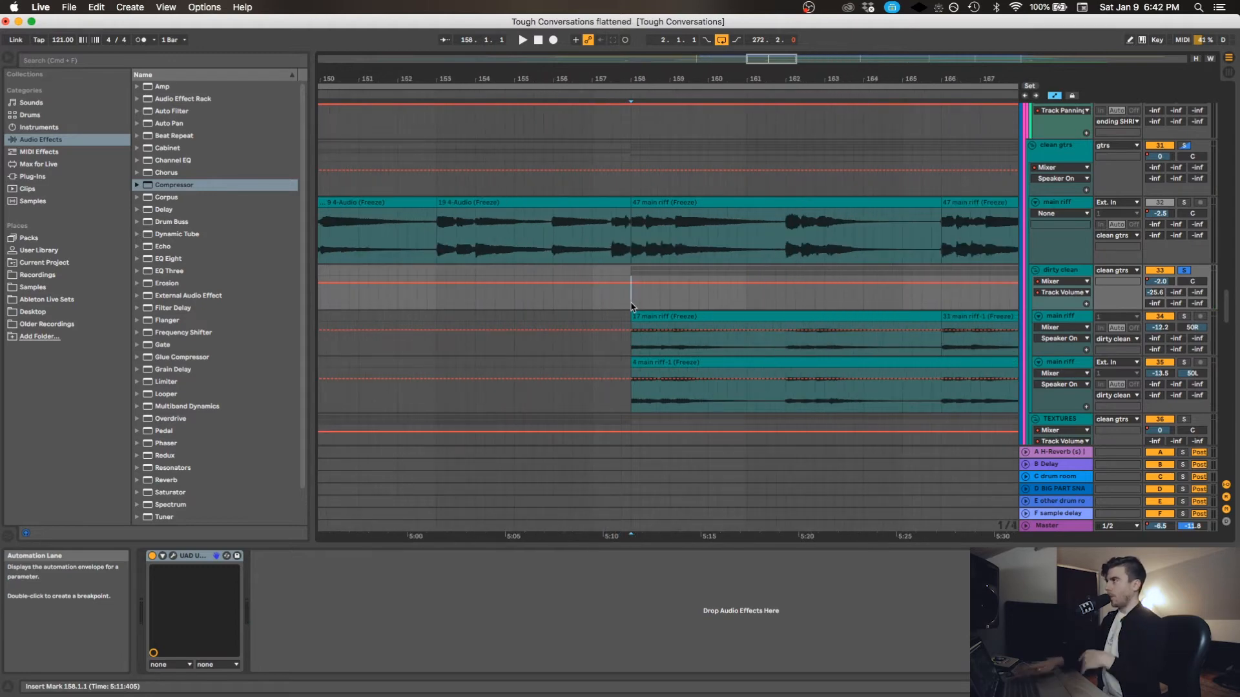
key("space")
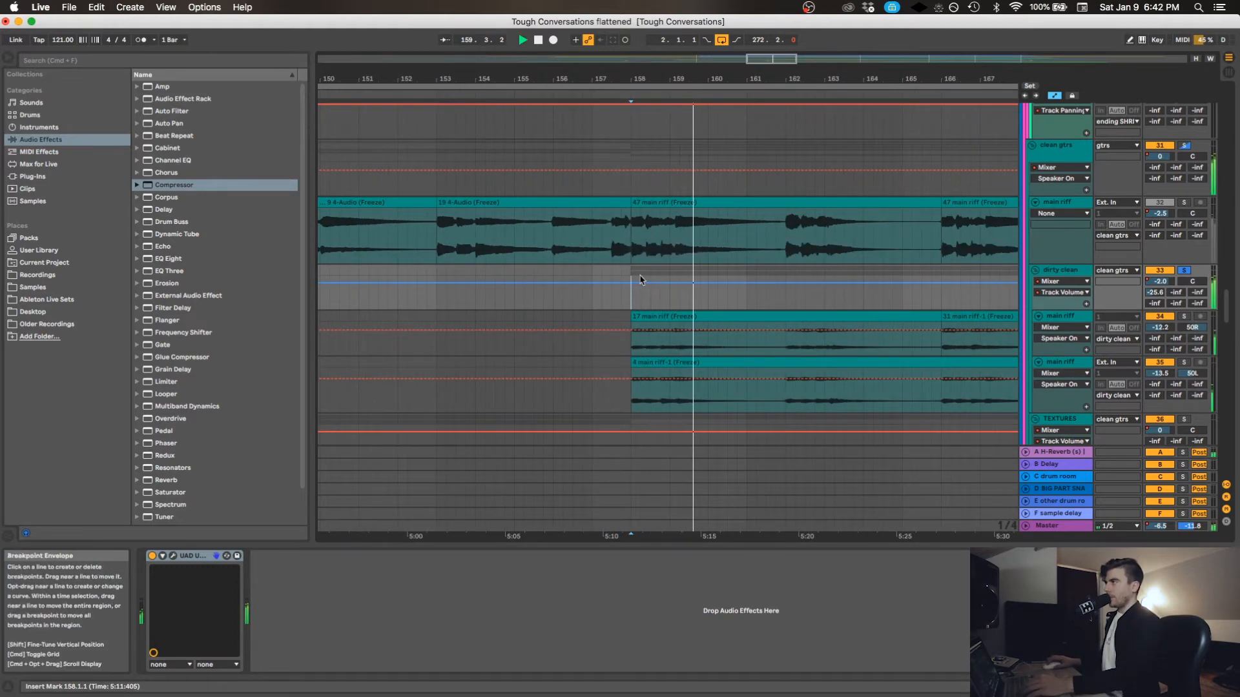
key("space")
left_click(698, 349)
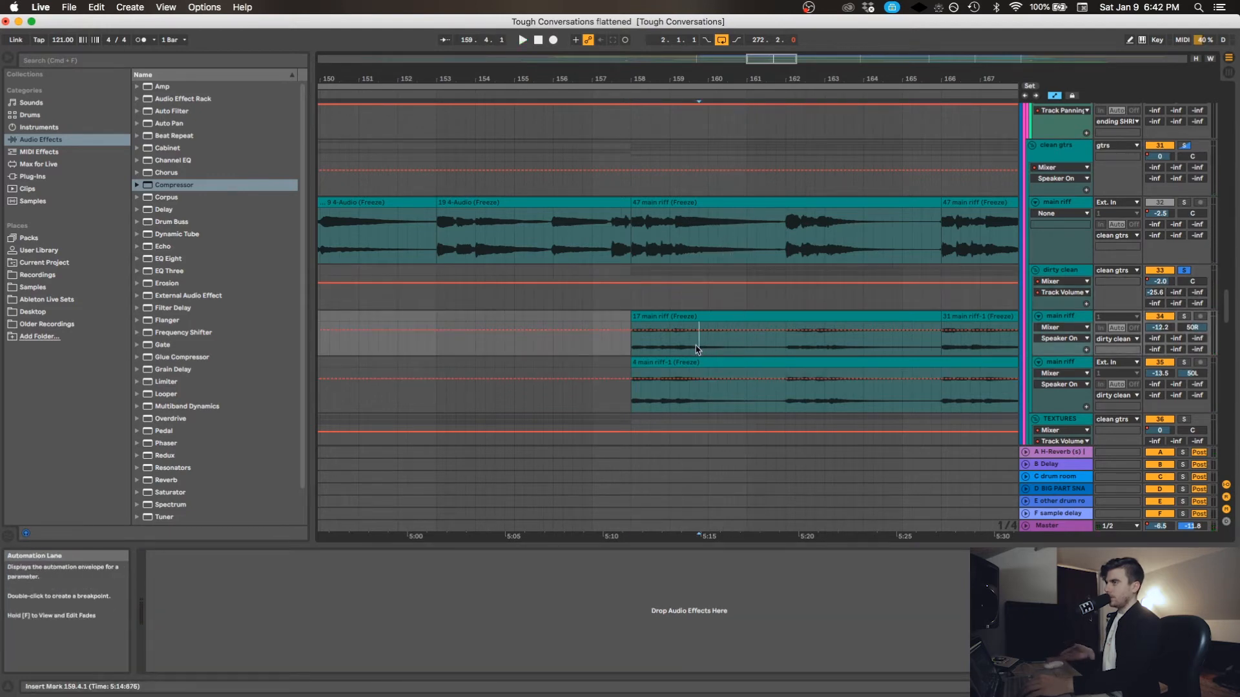
key("space")
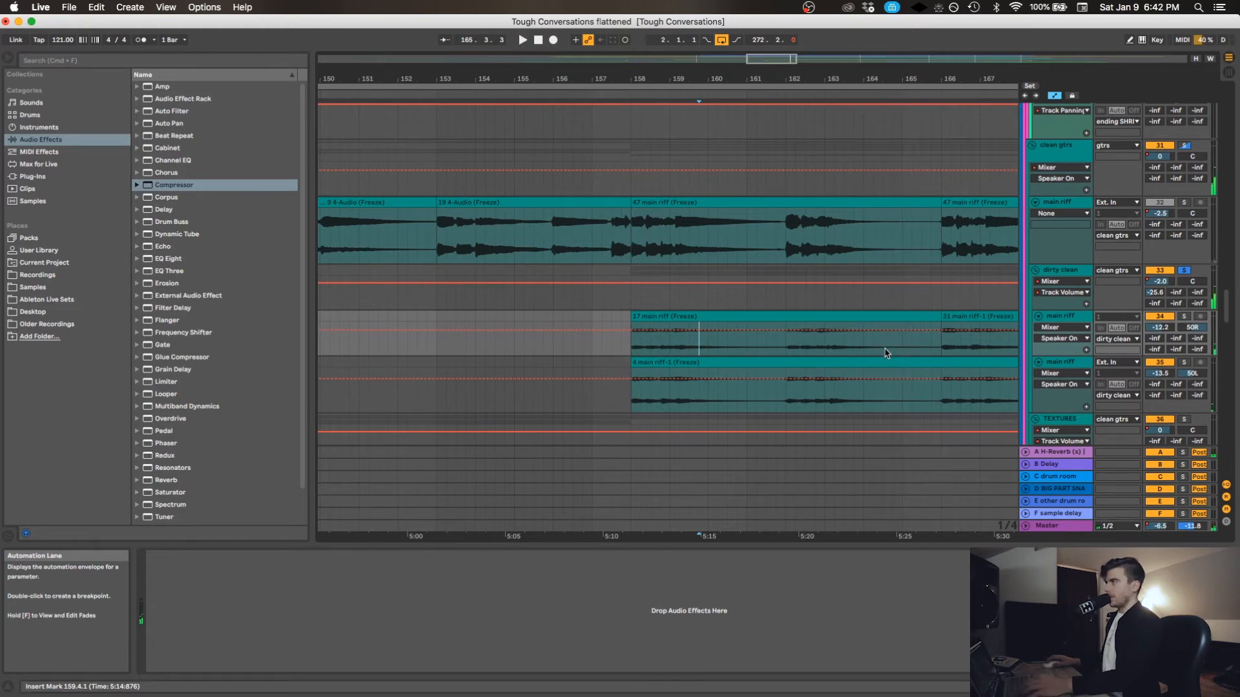
Examine the TEXTURES group's anxious text and texture 2 tracks around the "drums in" locator.
scroll(886, 353, "right", 3)
left_click(886, 353)
key("minus")
key("minus")
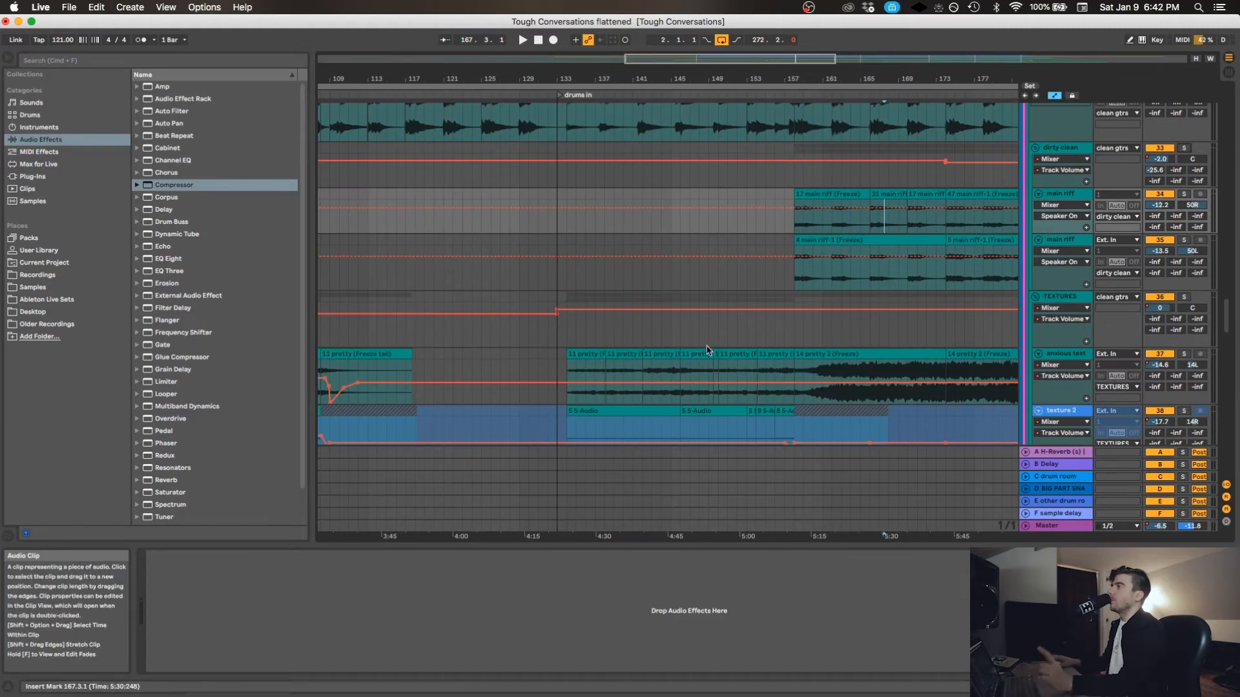
scroll(722, 348, "right", 4)
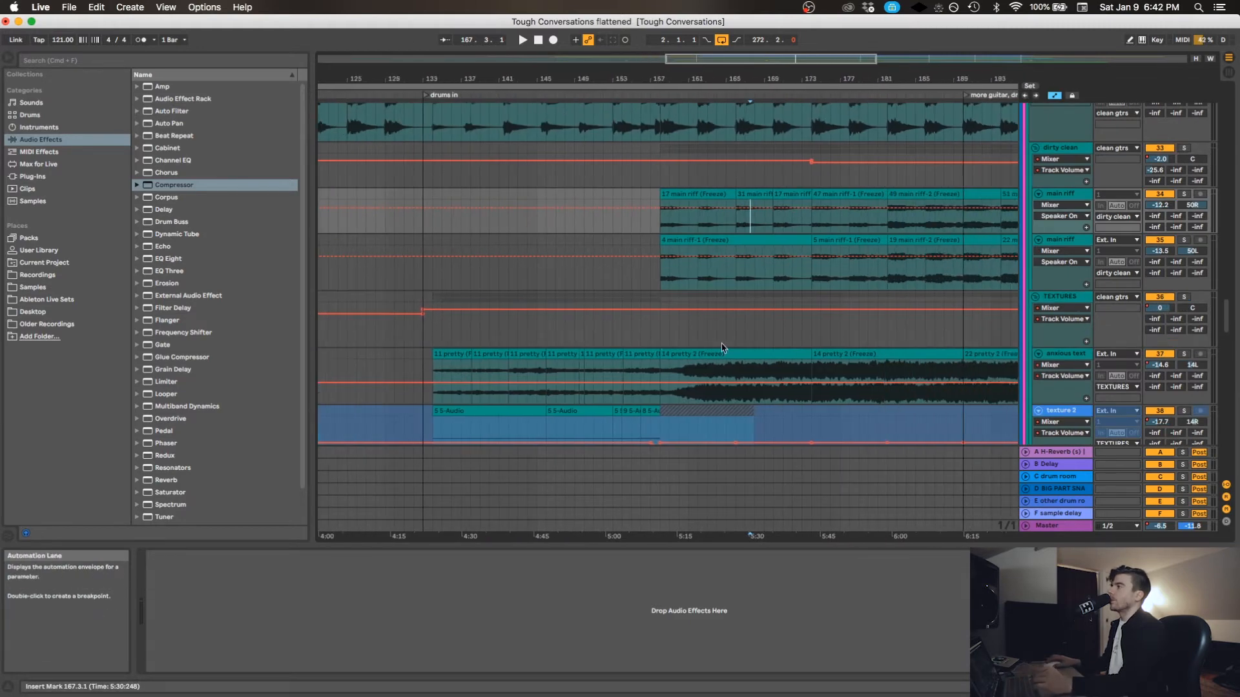
left_click(707, 330)
scroll(707, 346, "left", 4)
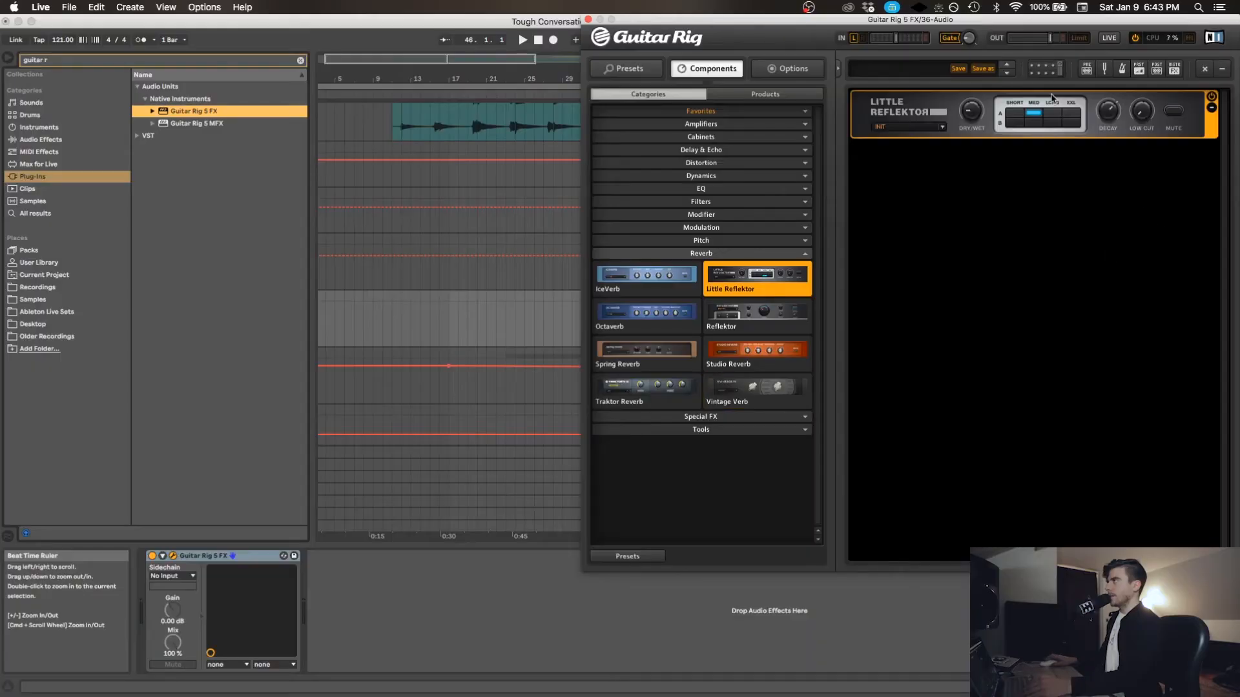
Move the Guitar Rig 5 window to present its Little Reflektor reverb.
left_click_drag(1075, 17, 615, 161)
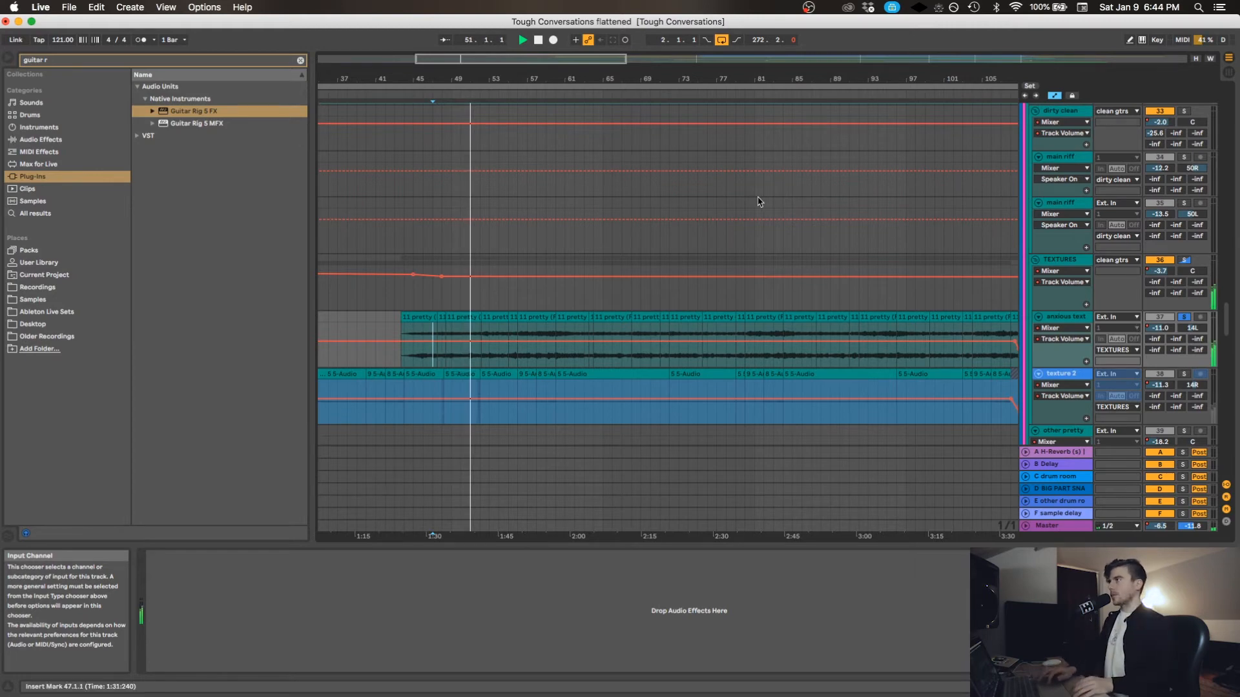
Play the soloed anxious text track from bar 52 and add texture 2 to the solo.
left_click(479, 360)
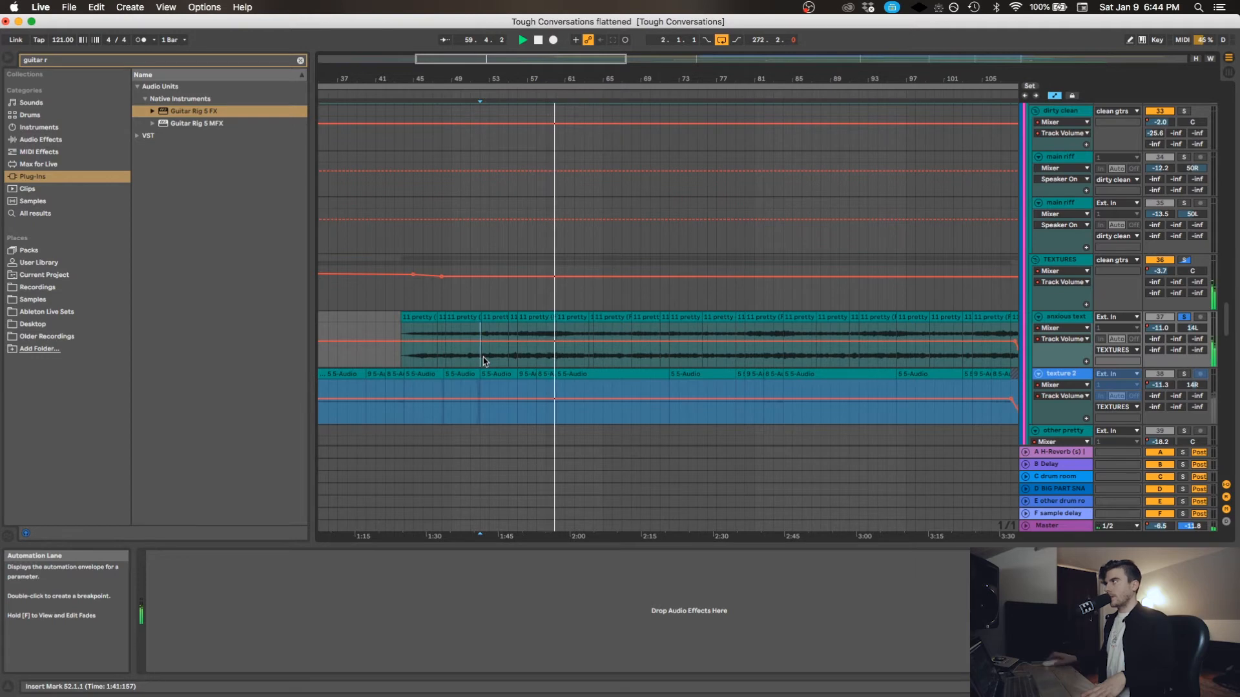
left_click(1184, 375)
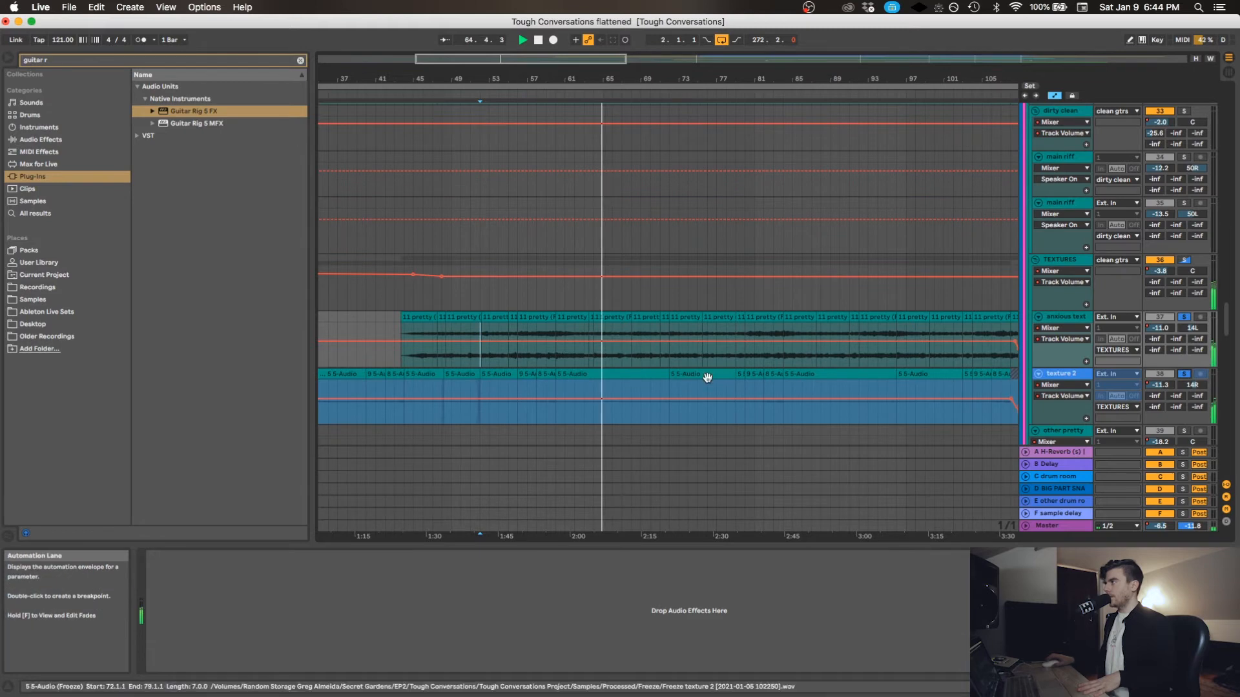
Solo the other pretty track, play it from bar 114, and examine its volume automation.
scroll(725, 346, "down", 5)
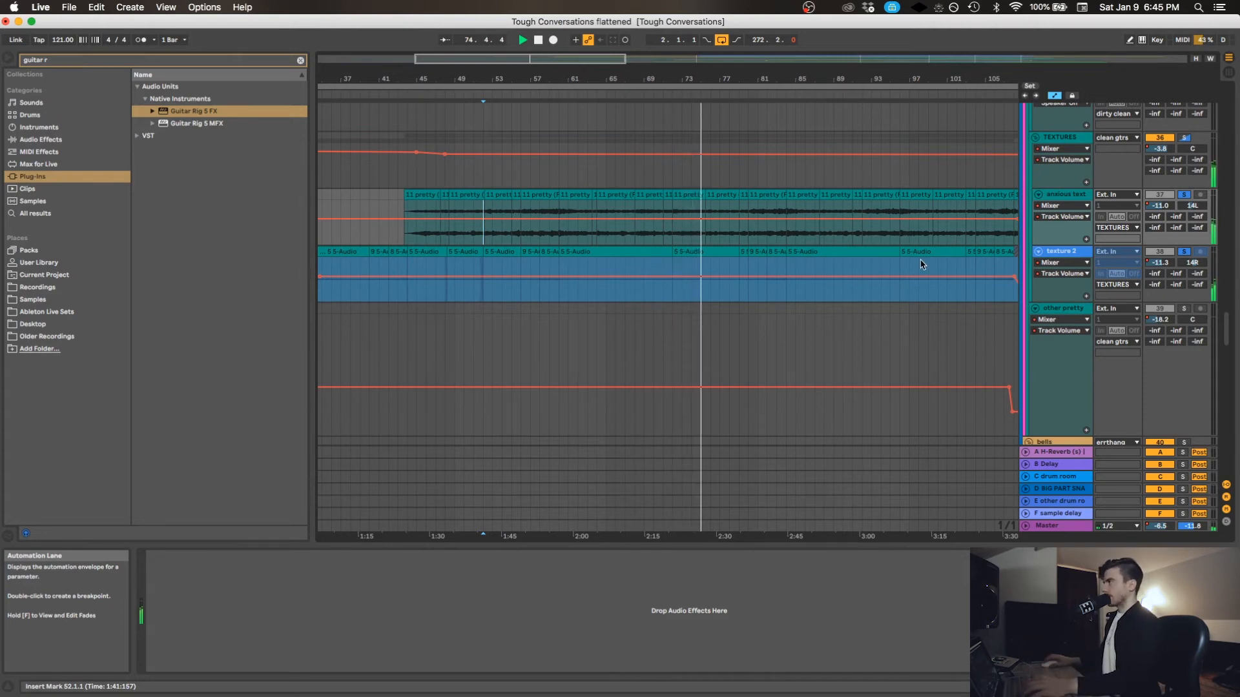
scroll(904, 300, "down", 4)
left_click(866, 302)
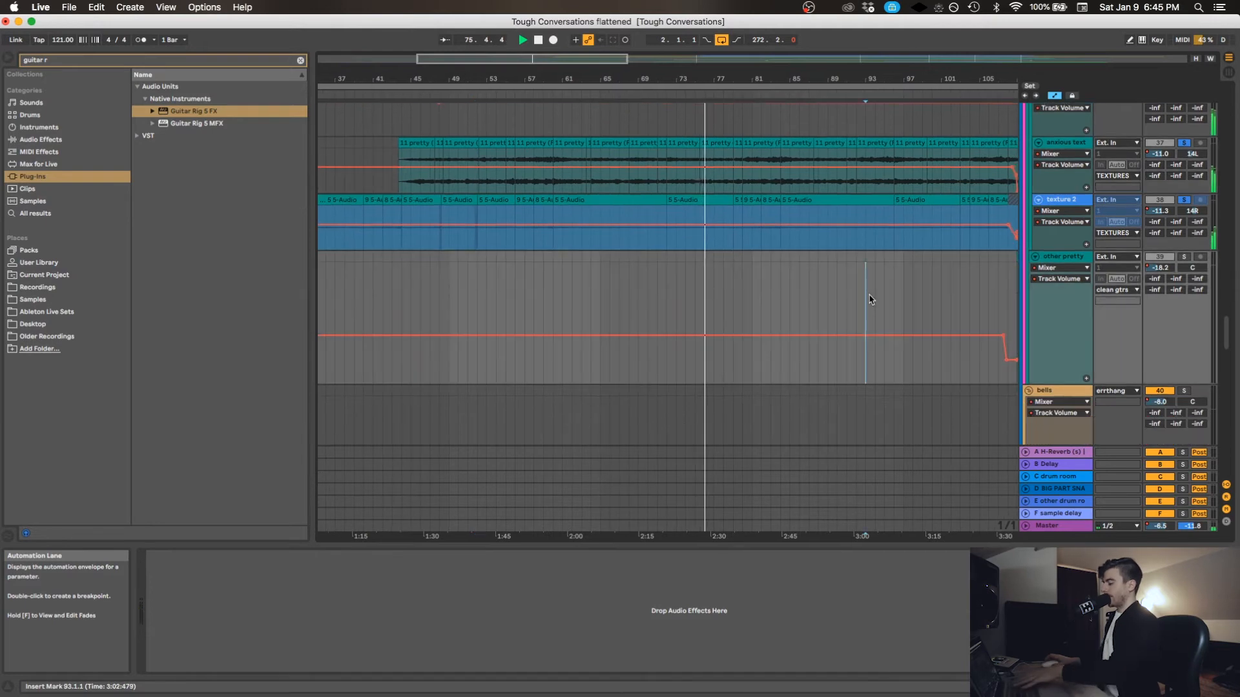
scroll(869, 302, "down", 5)
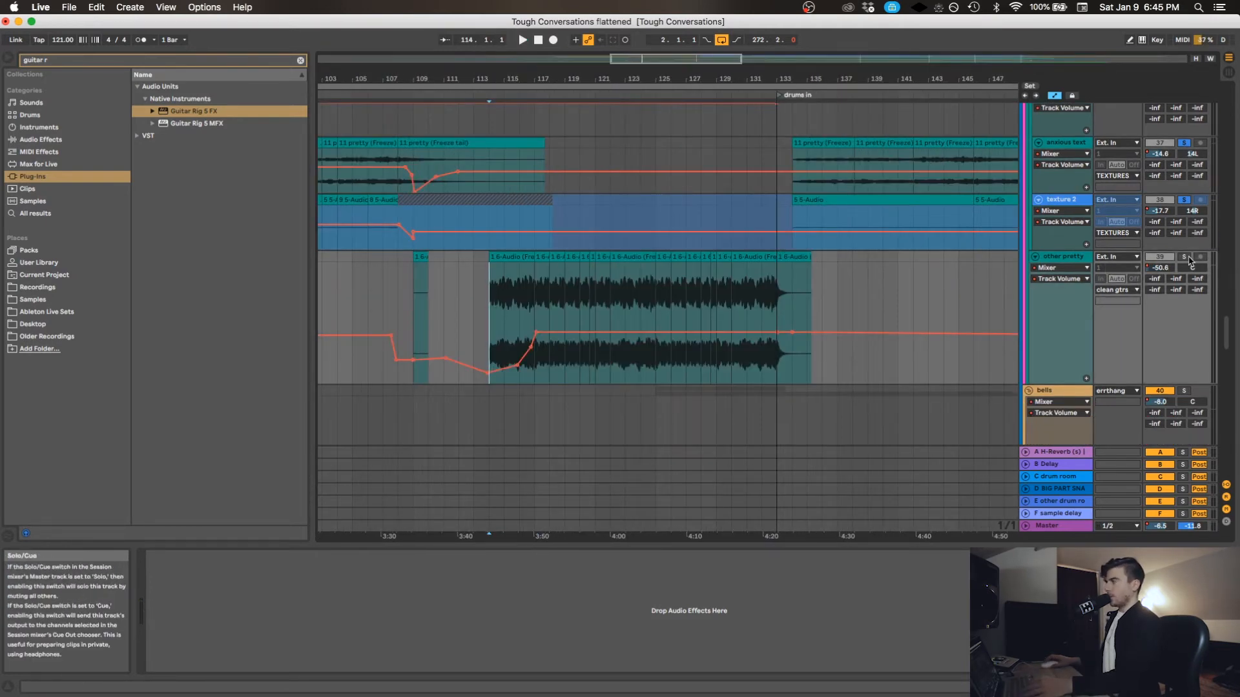
scroll(1171, 262, "up", 3)
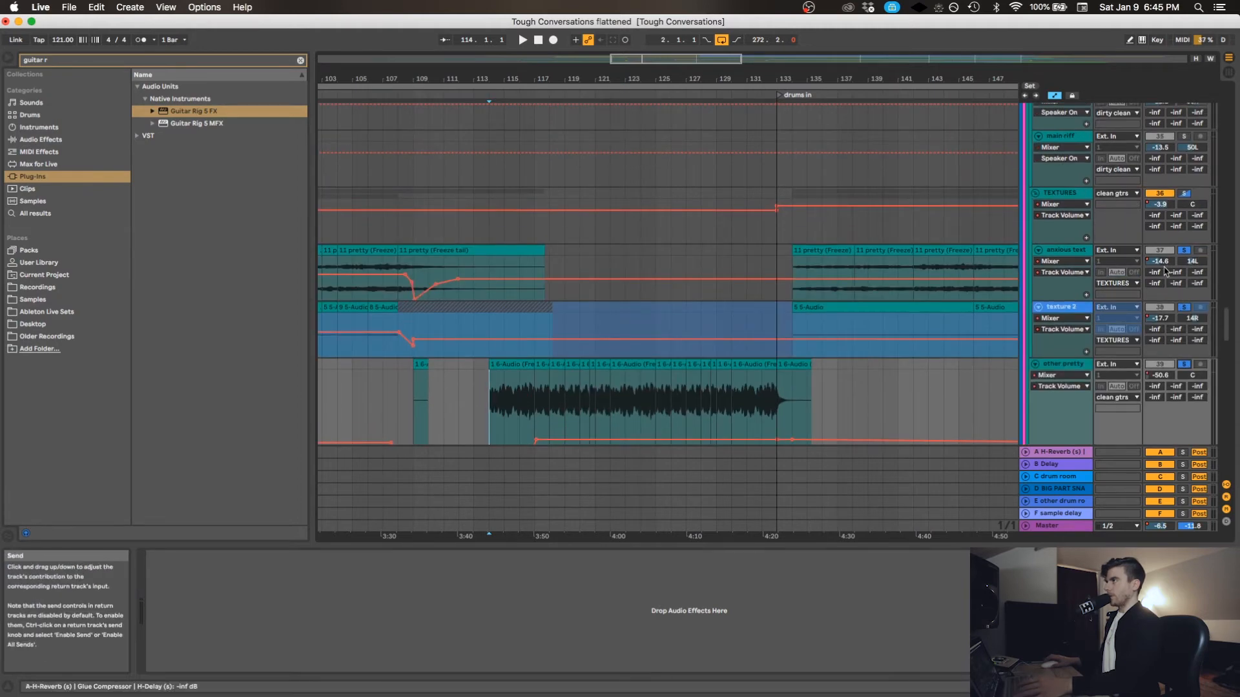
key("space")
scroll(545, 353, "down", 3)
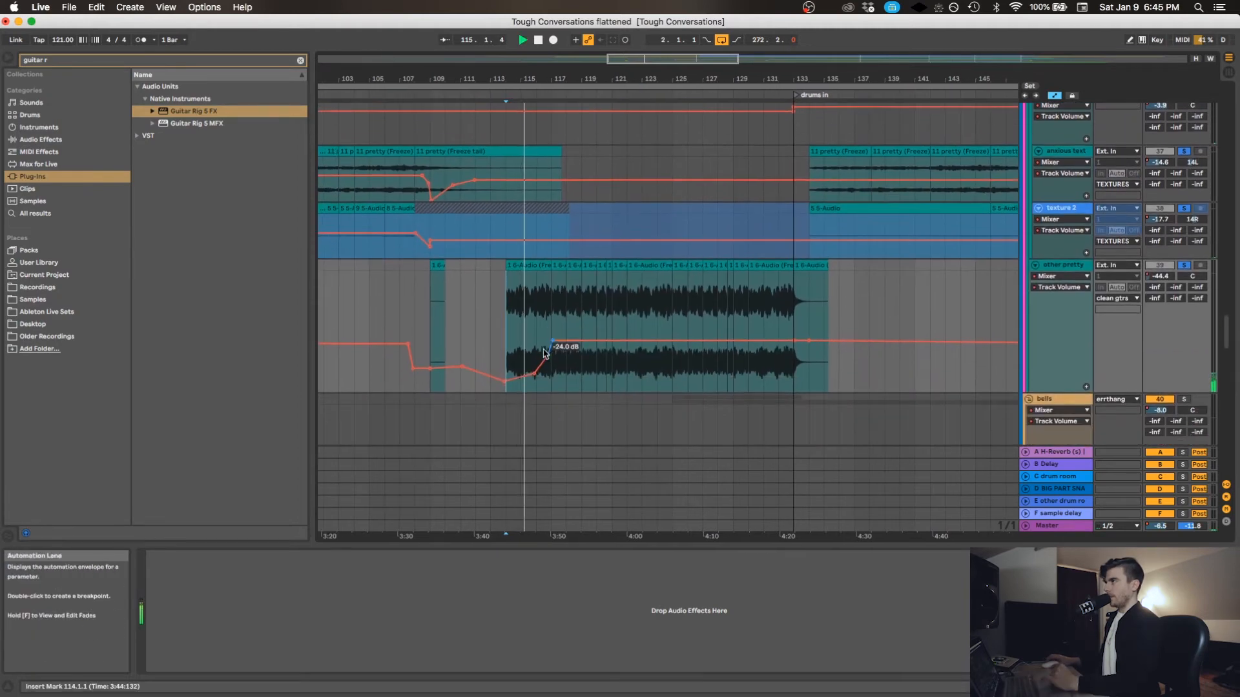
Add the main riff track in the clean gtrs group to the solo and play it with the textures from bar 118.
scroll(545, 354, "down", 3)
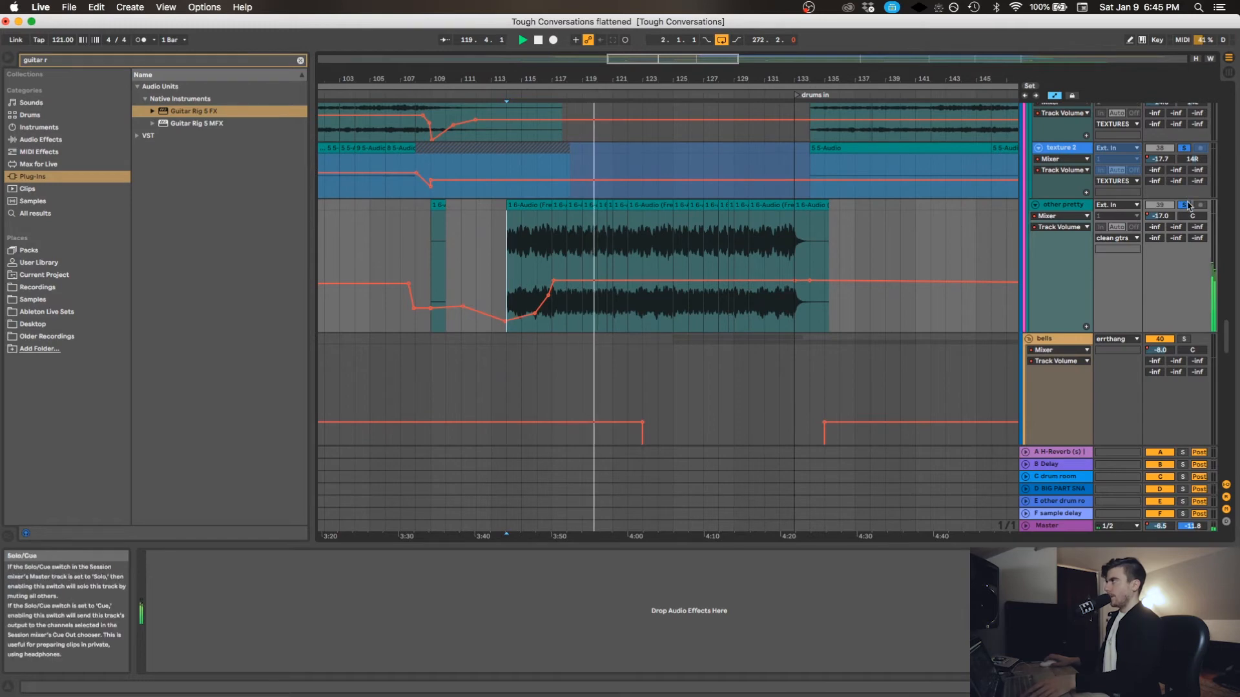
scroll(1187, 206, "down", 15)
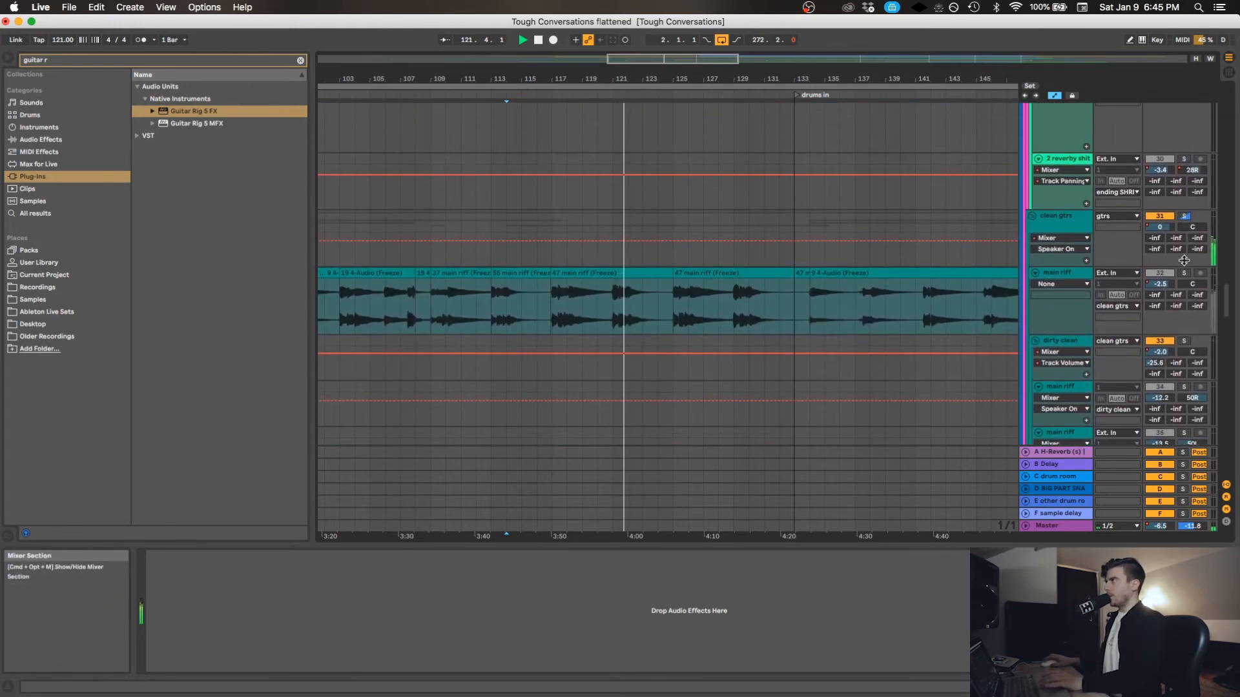
left_click(1183, 274)
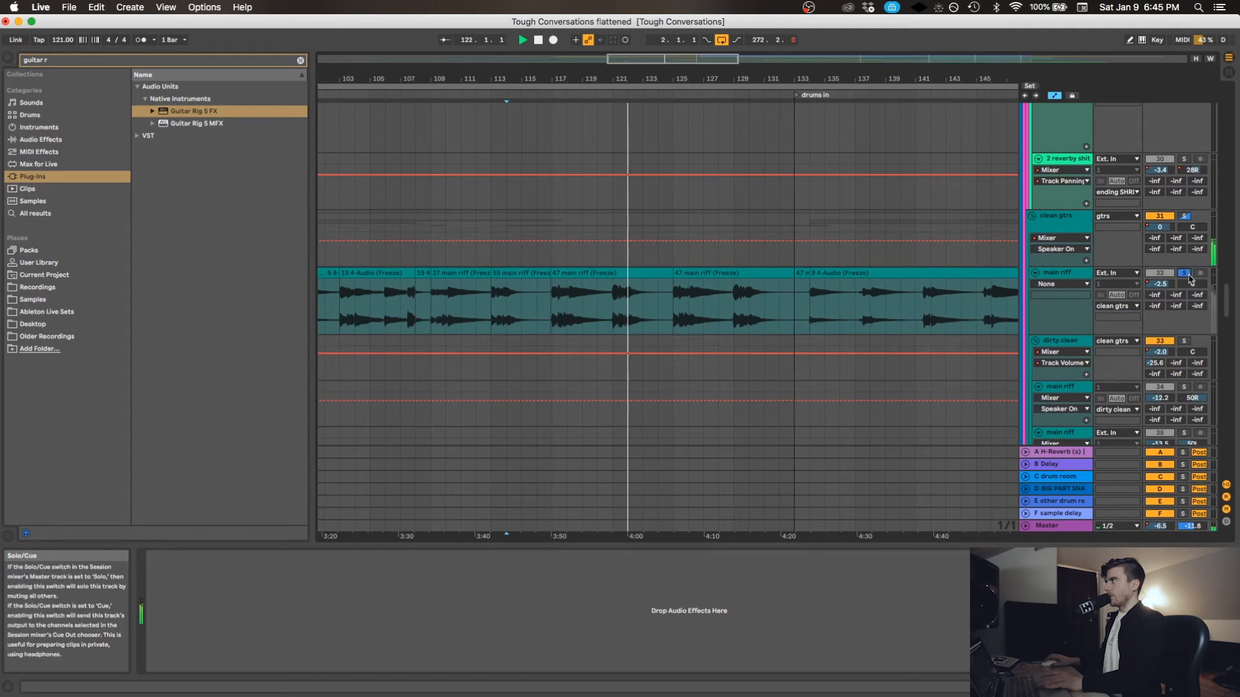
left_click(565, 304)
scroll(678, 278, "down", 10)
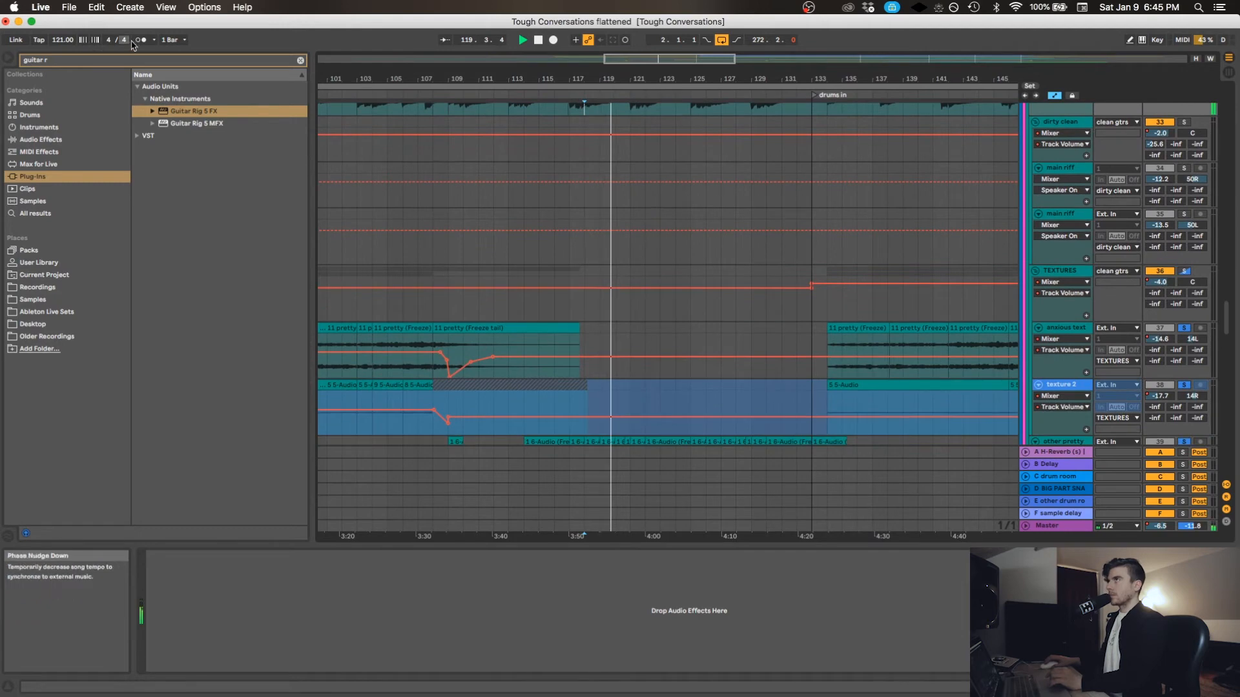
scroll(625, 236, "up", 5)
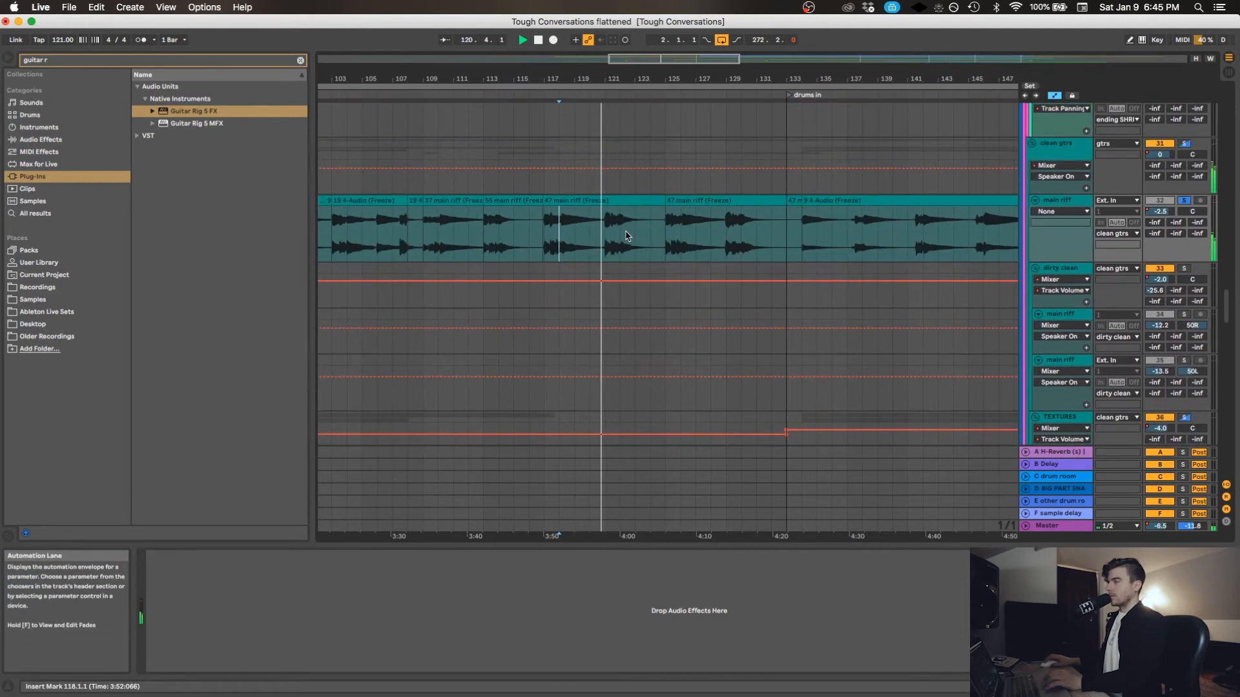
scroll(625, 236, "down", 1)
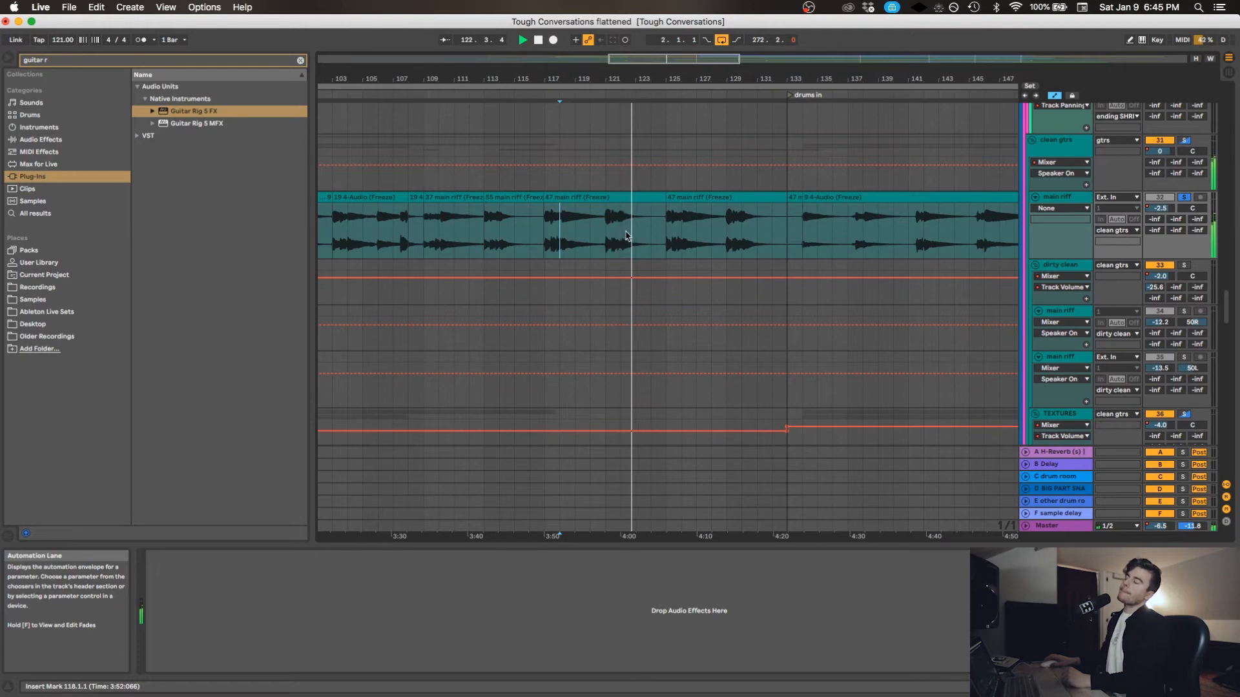
Add the elec drum shit group to the solo while the clean guitars keep playing.
scroll(625, 235, "up", 15)
scroll(630, 235, "left", 5)
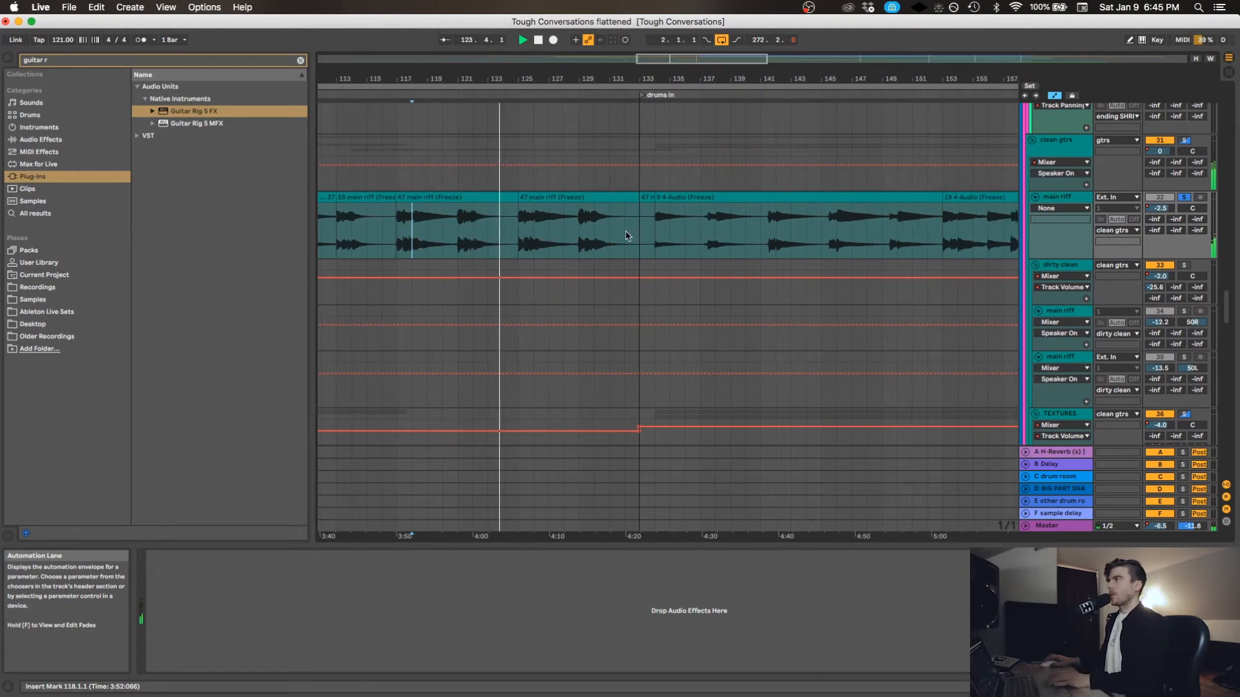
scroll(635, 232, "down", 3)
scroll(635, 232, "right", 3)
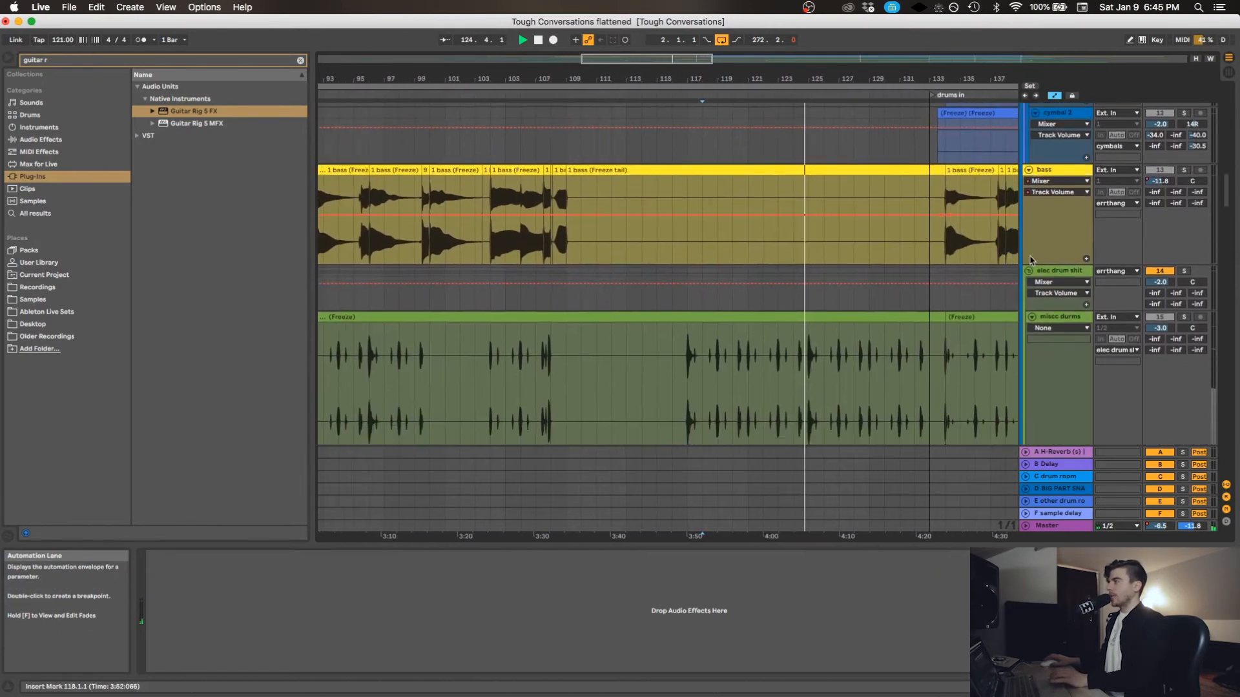
scroll(1185, 260, "down", 2)
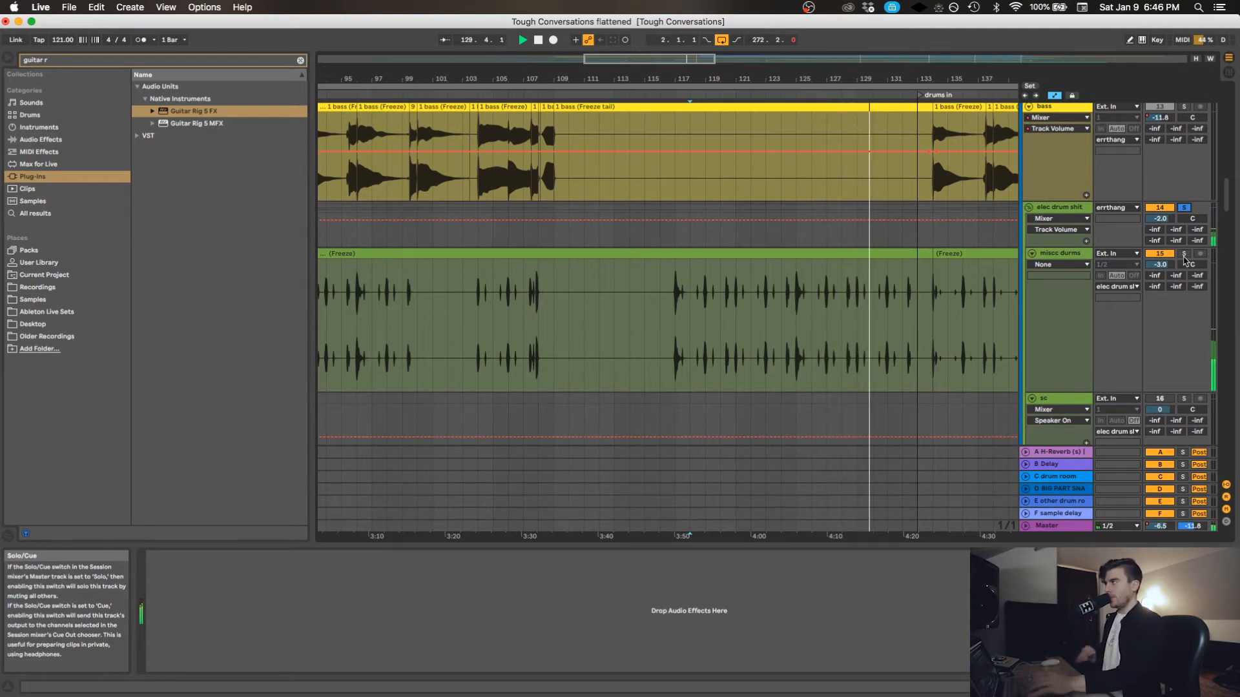
Solo the bells group and play it from bar 125, where its frozen clips start.
scroll(982, 282, "down", 10)
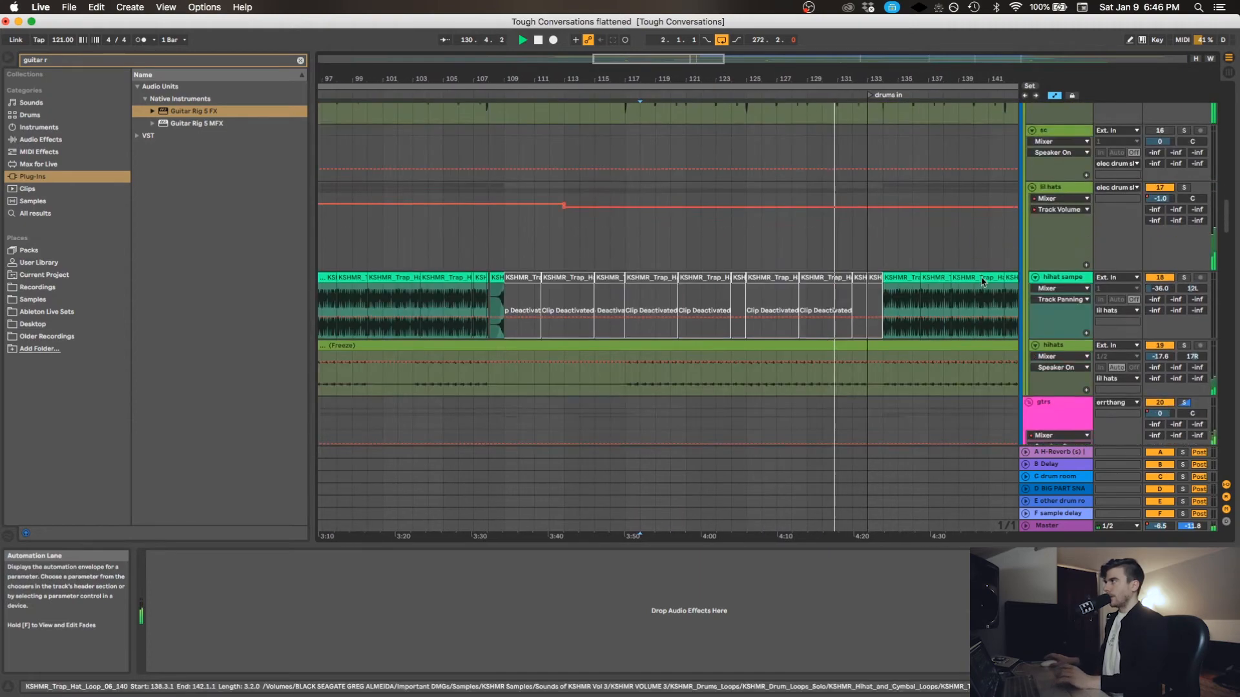
scroll(983, 281, "down", 10)
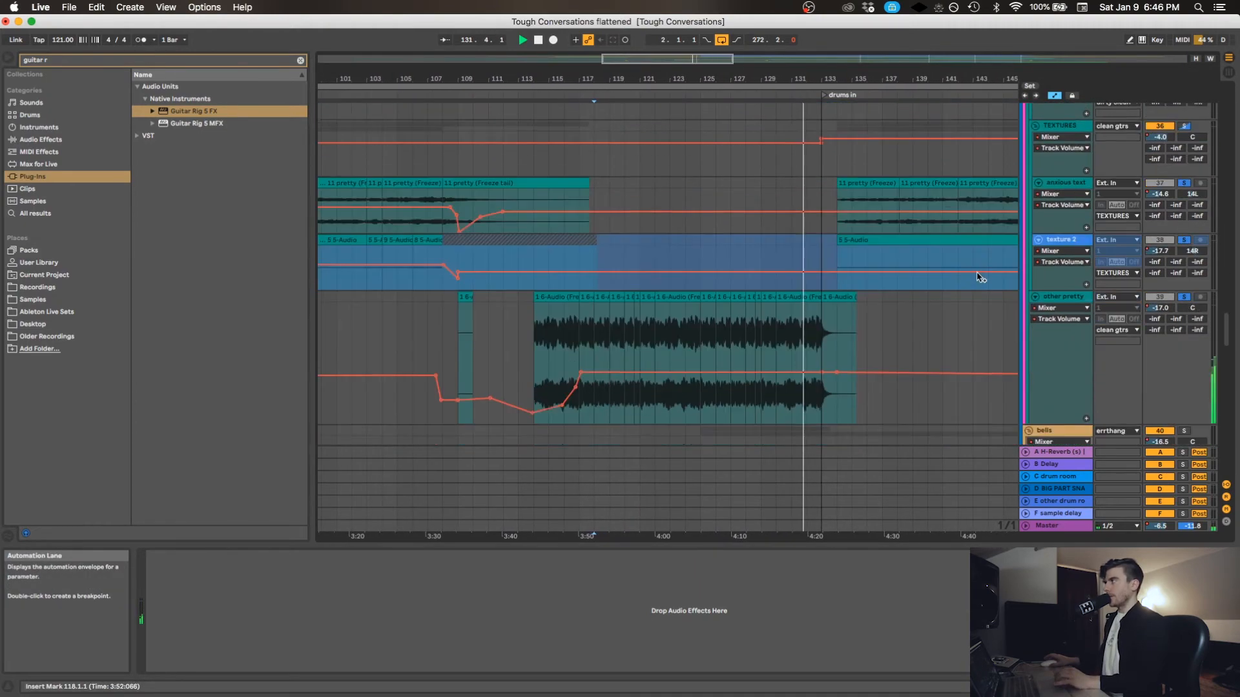
scroll(980, 278, "down", 6)
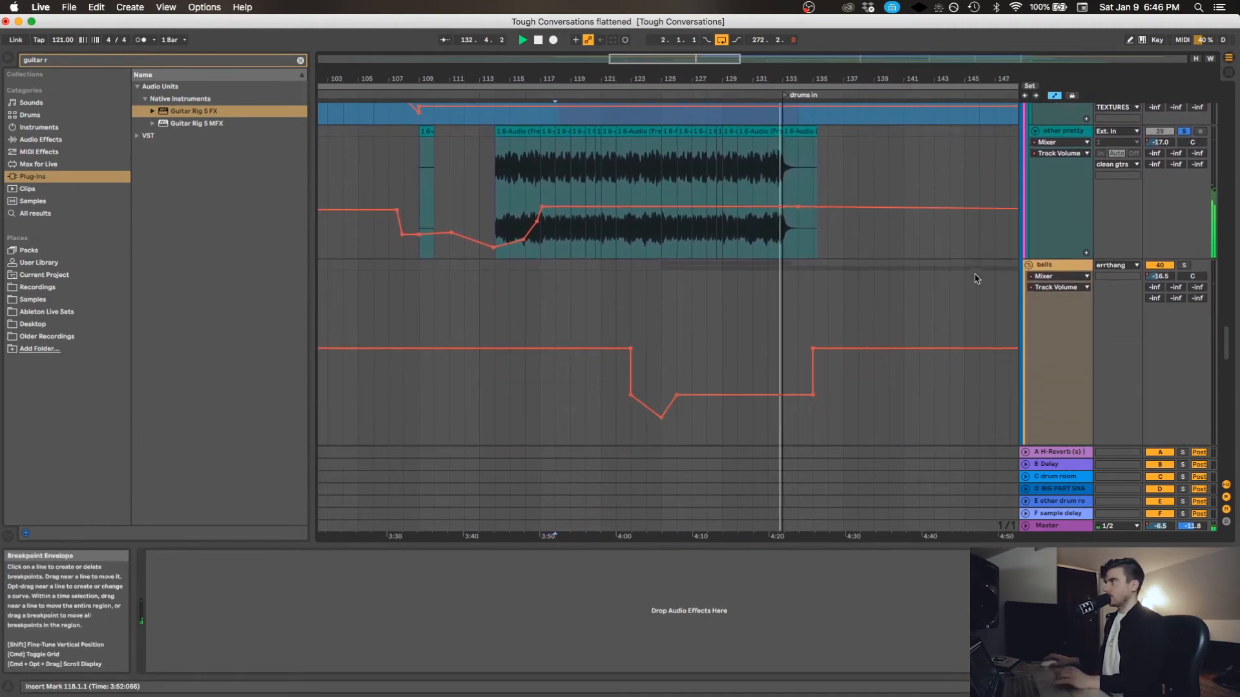
scroll(977, 279, "down", 4)
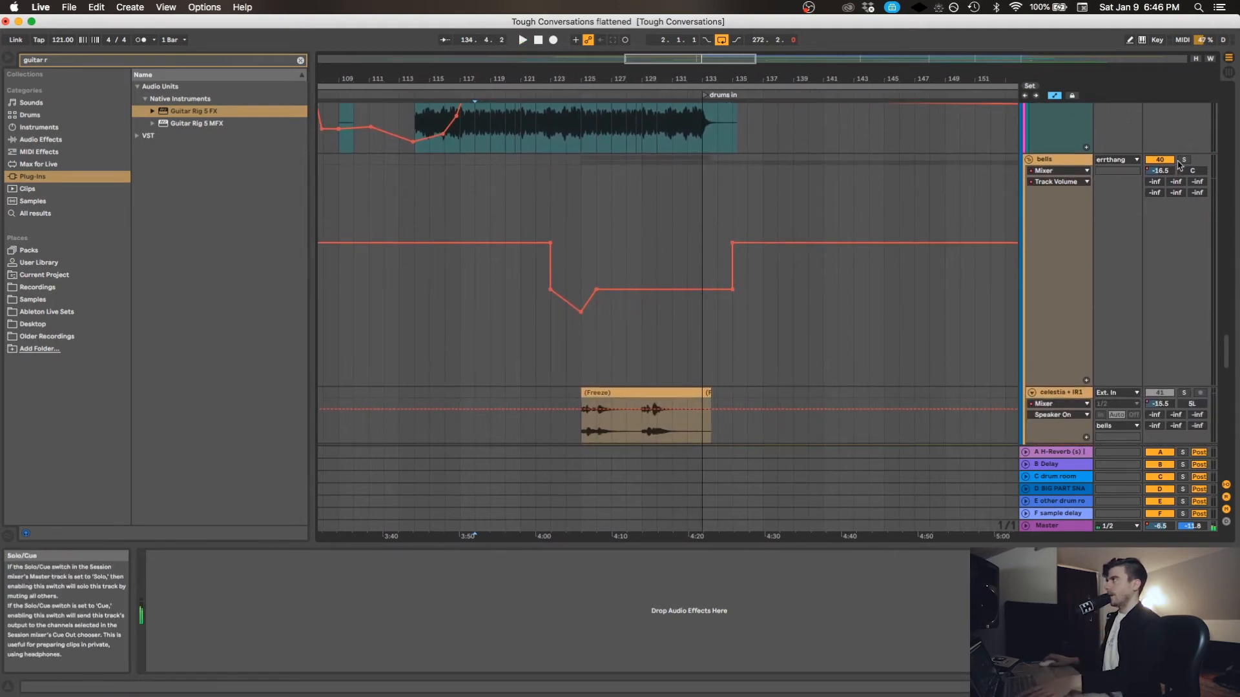
left_click(605, 228)
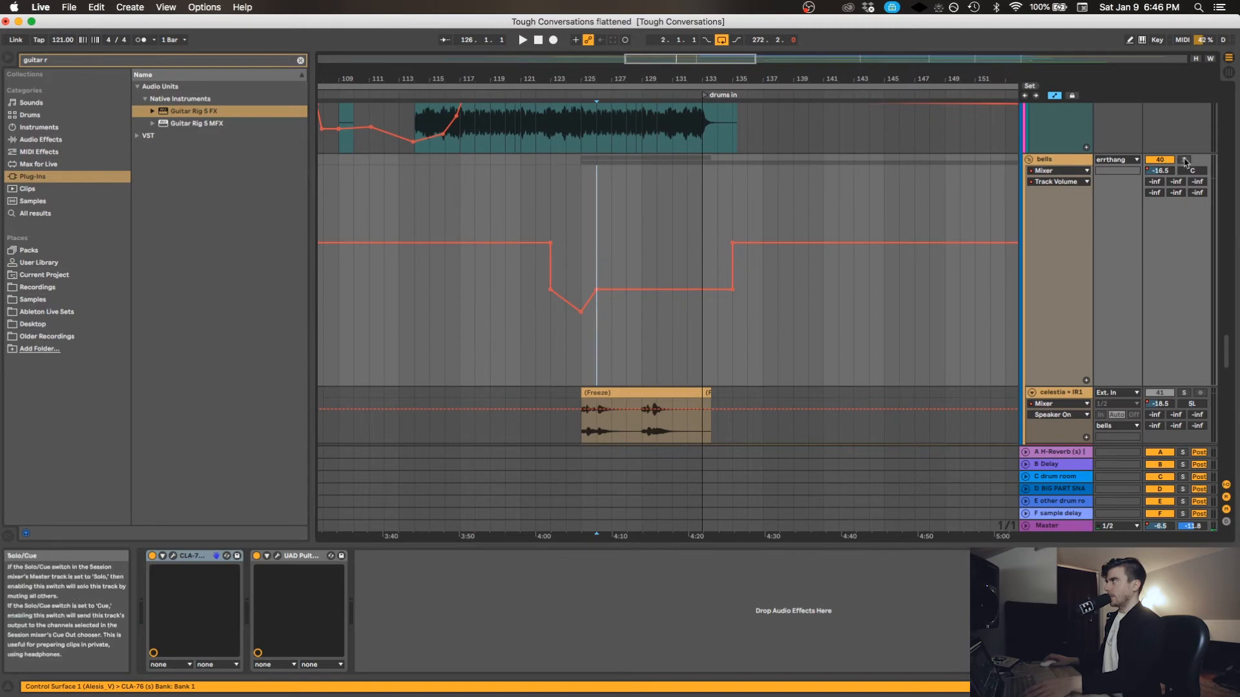
left_click(581, 200)
key("plus")
key("plus")
key("plus")
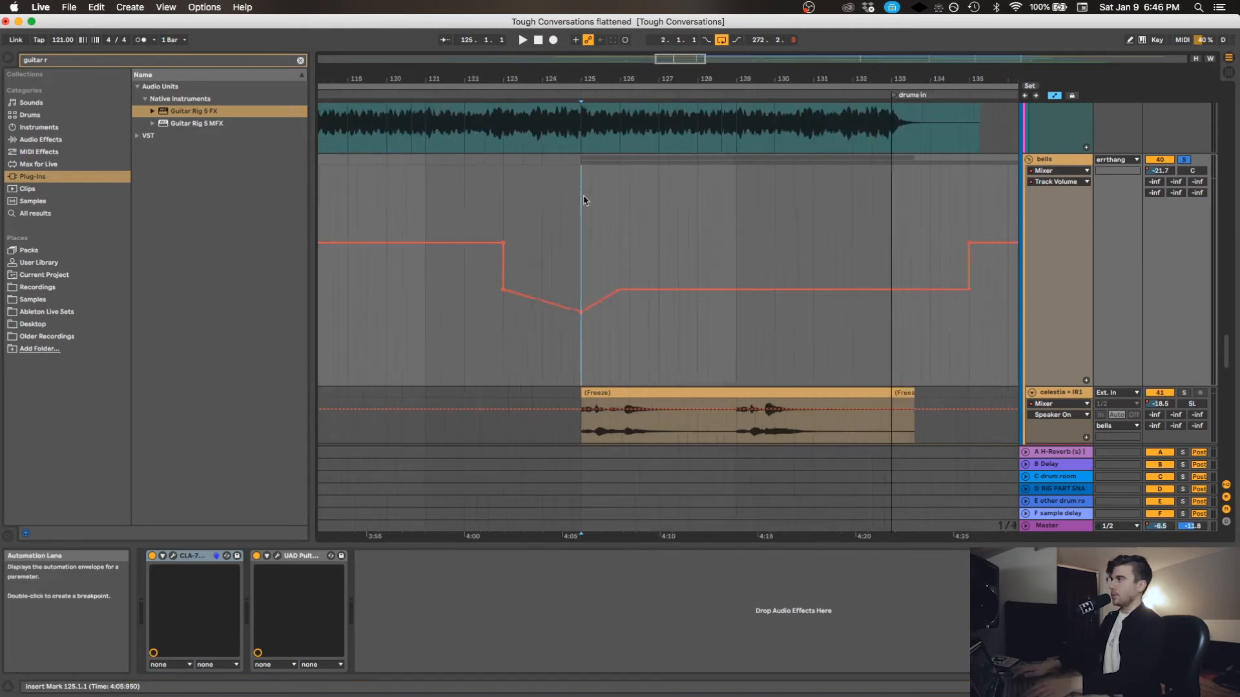
key("space")
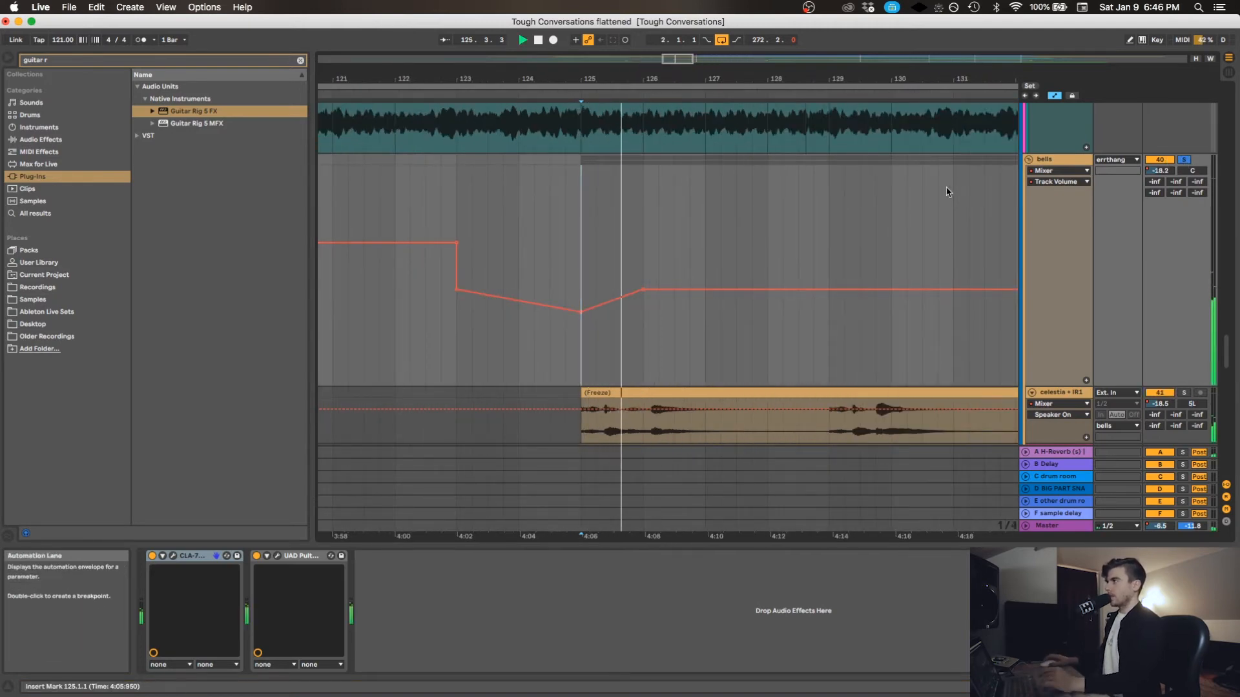
Show the celestia + IR1 and Bells4 Glass tracks, then play the soloed bells from bar 174.
scroll(943, 191, "down", 3)
scroll(955, 197, "down", 1)
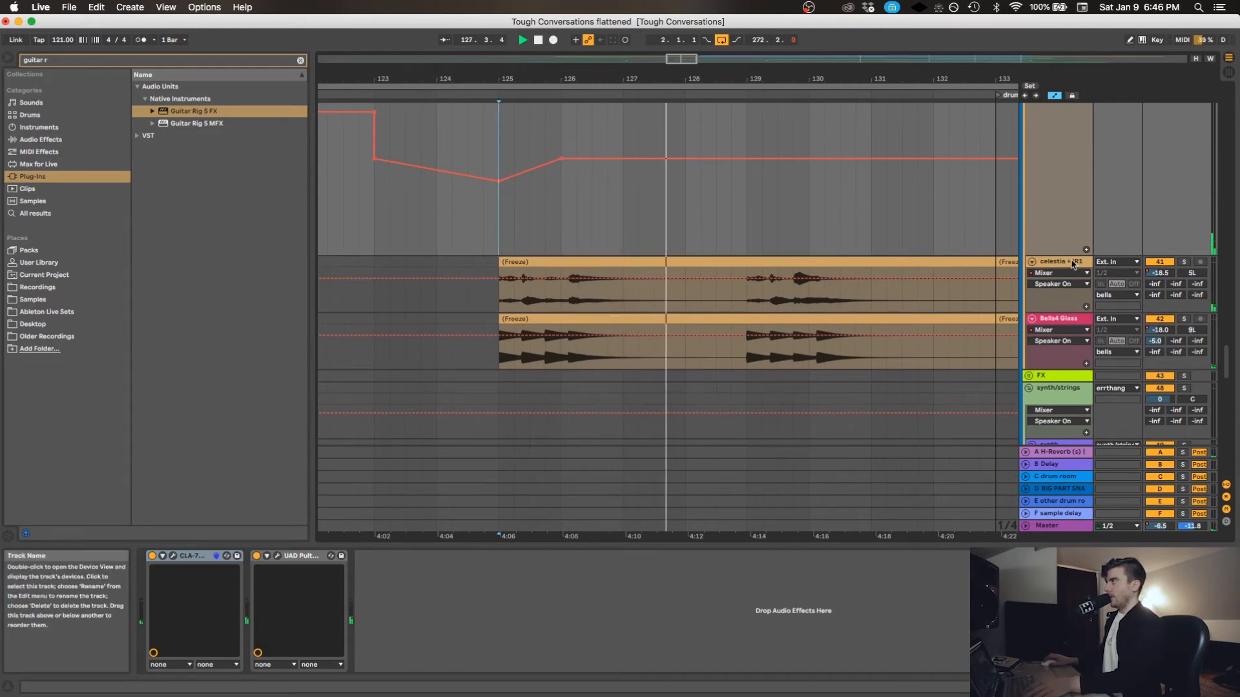
key("space")
left_click(911, 231)
key("minus")
key("minus")
key("minus")
key("minus")
scroll(910, 232, "right", 8)
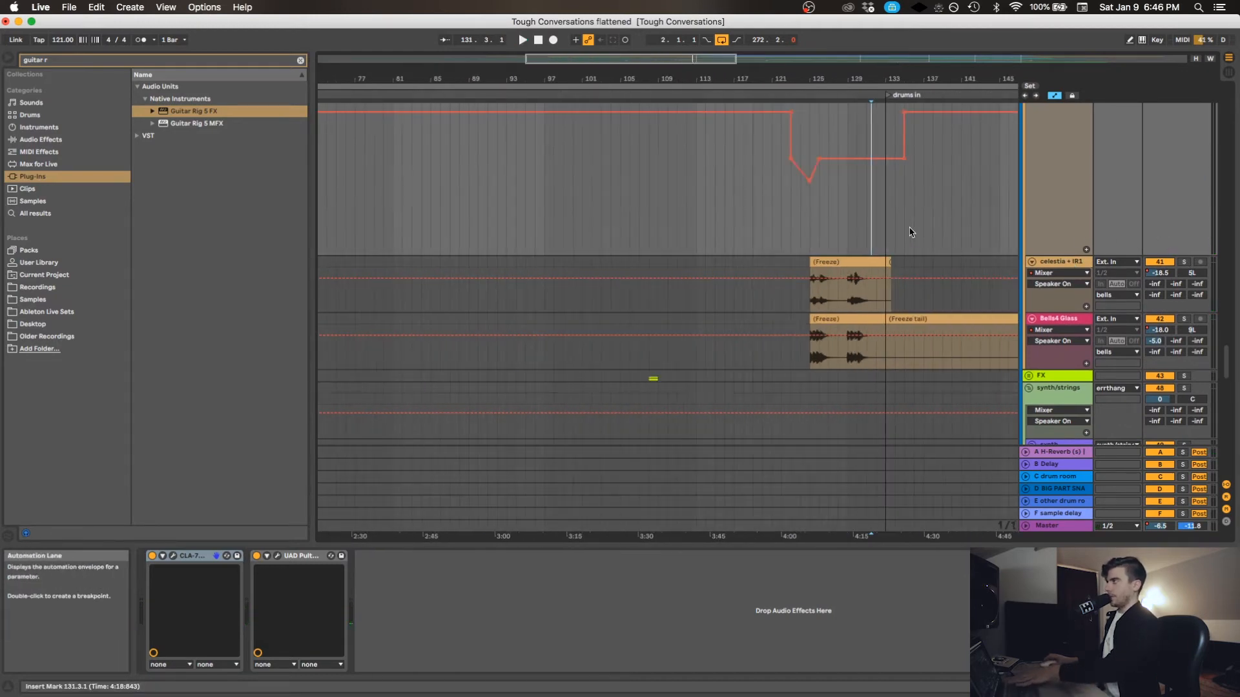
key("space")
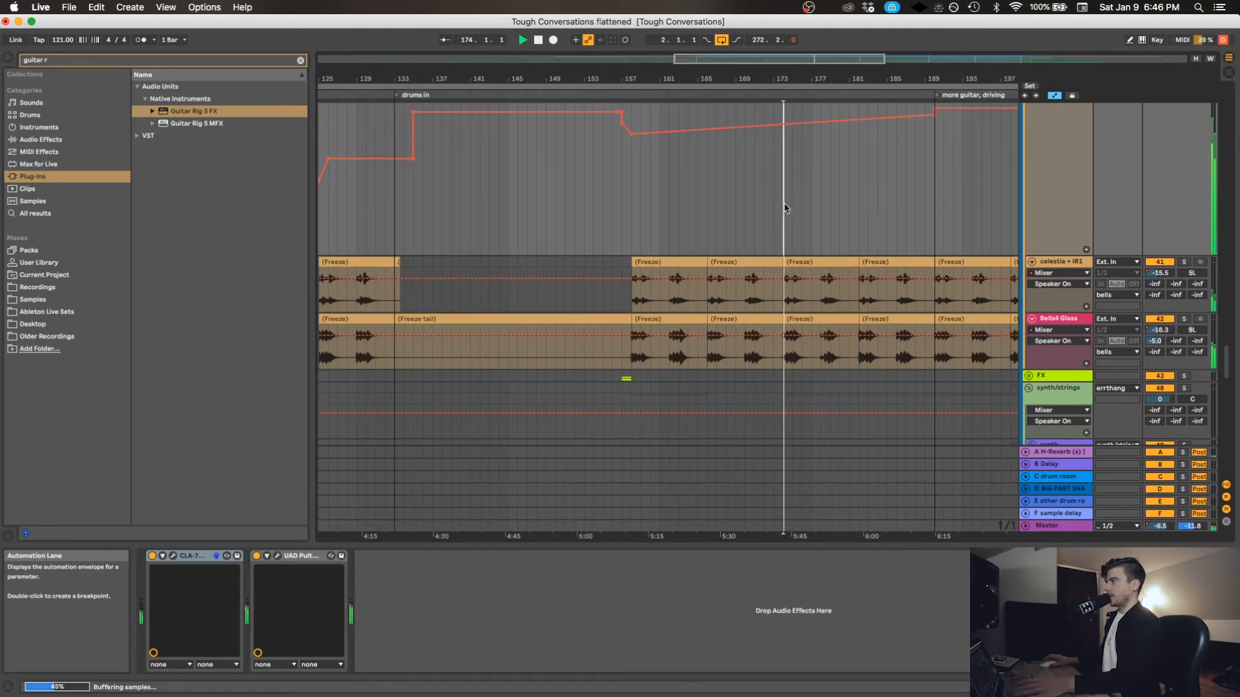
Play the soloed bells from bar 218 in the chords change section and stop playback.
scroll(807, 207, "right", 5)
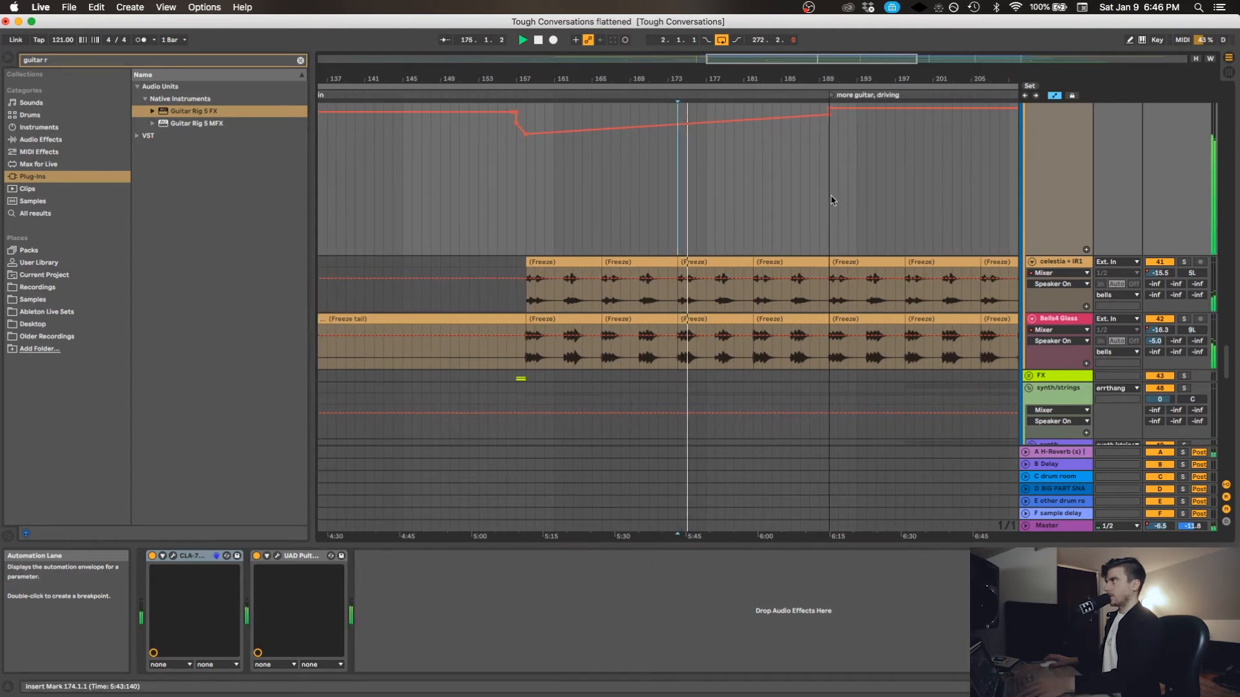
scroll(824, 206, "right", 10)
left_click(823, 201)
scroll(823, 196, "right", 5)
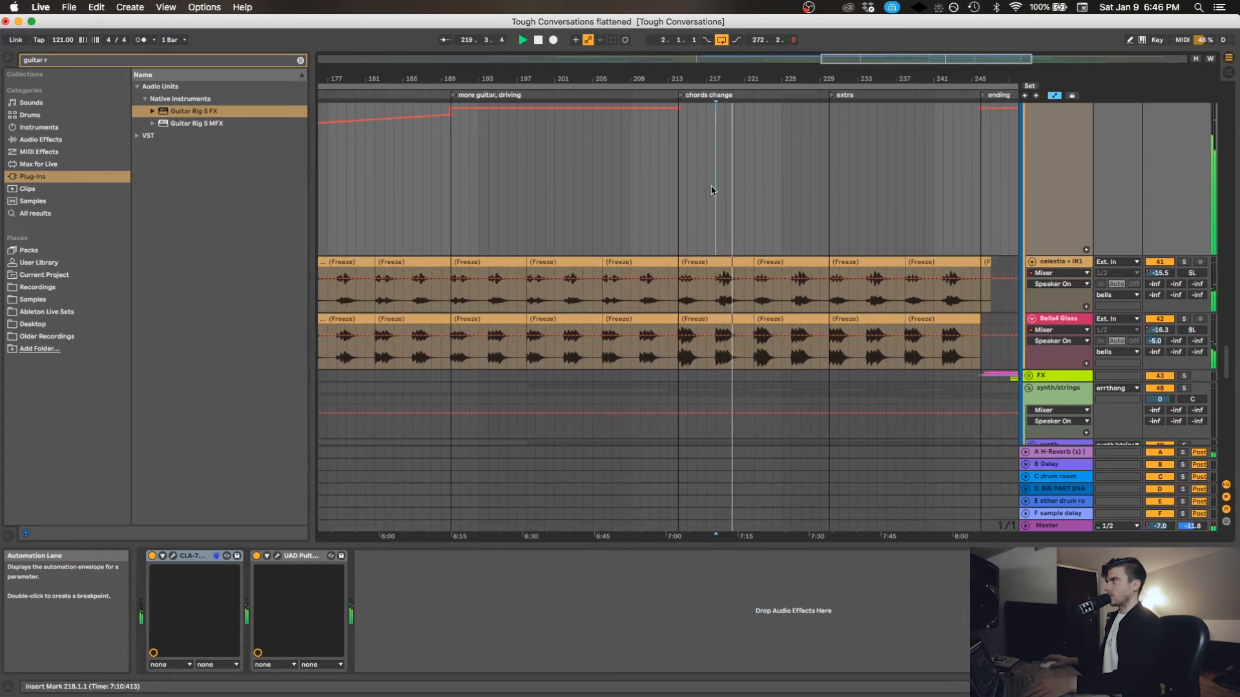
key("space")
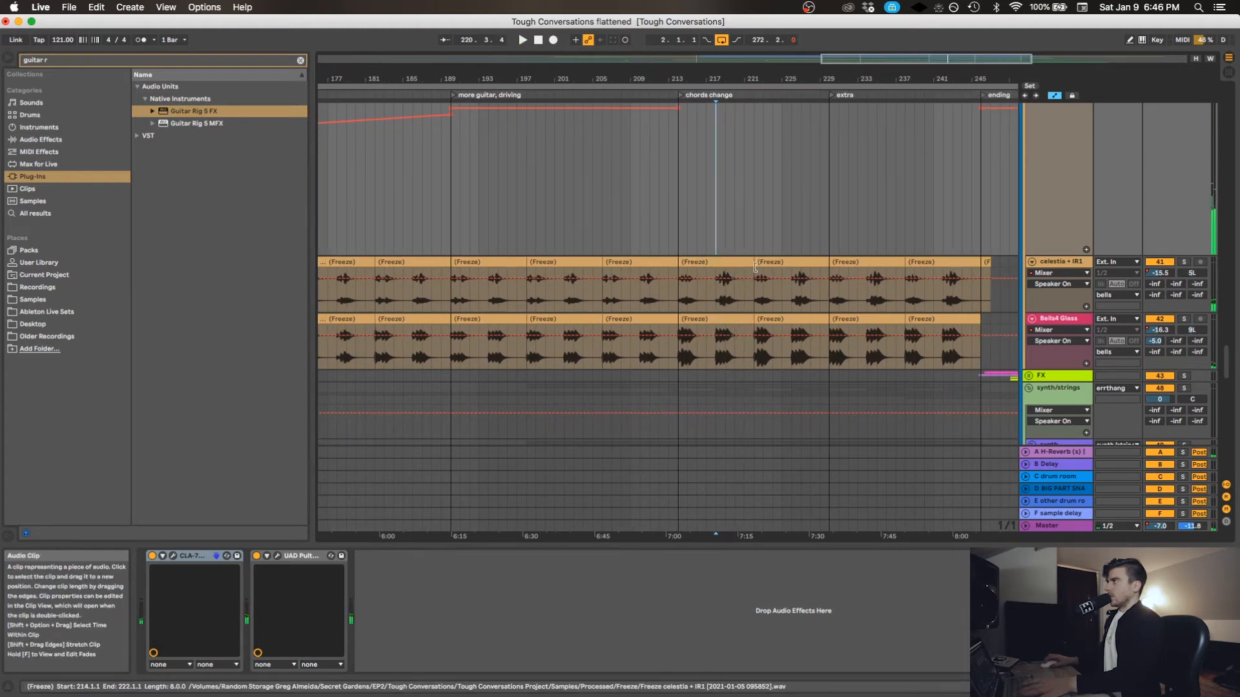
Solo the celestia + IR1 track, add Bells4 Glass to the solo, and play both from bar 214.
left_click(1183, 262)
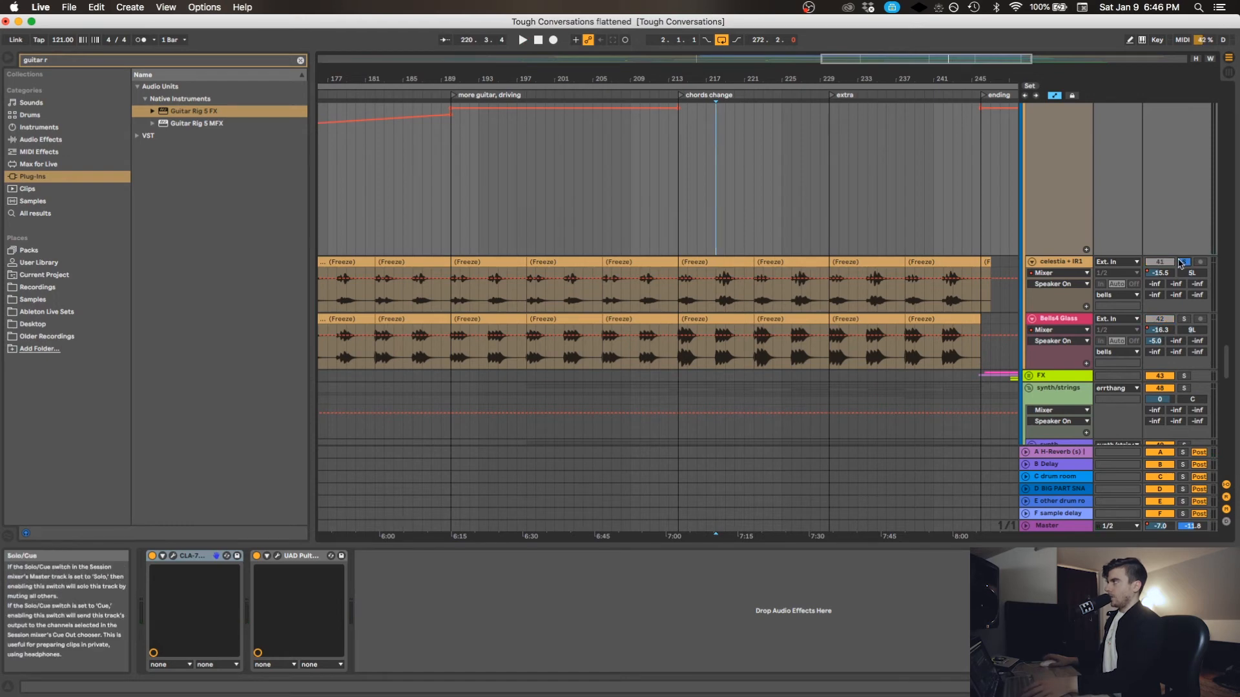
left_click(1059, 262)
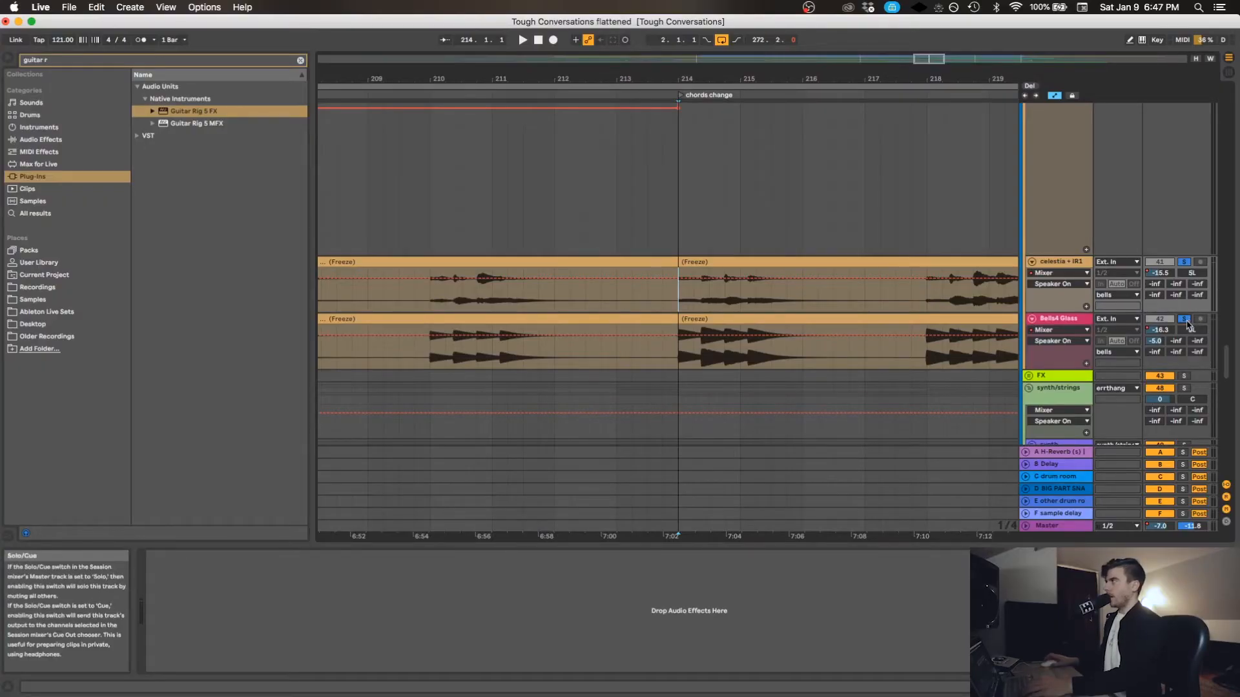
left_click(1184, 319, "super")
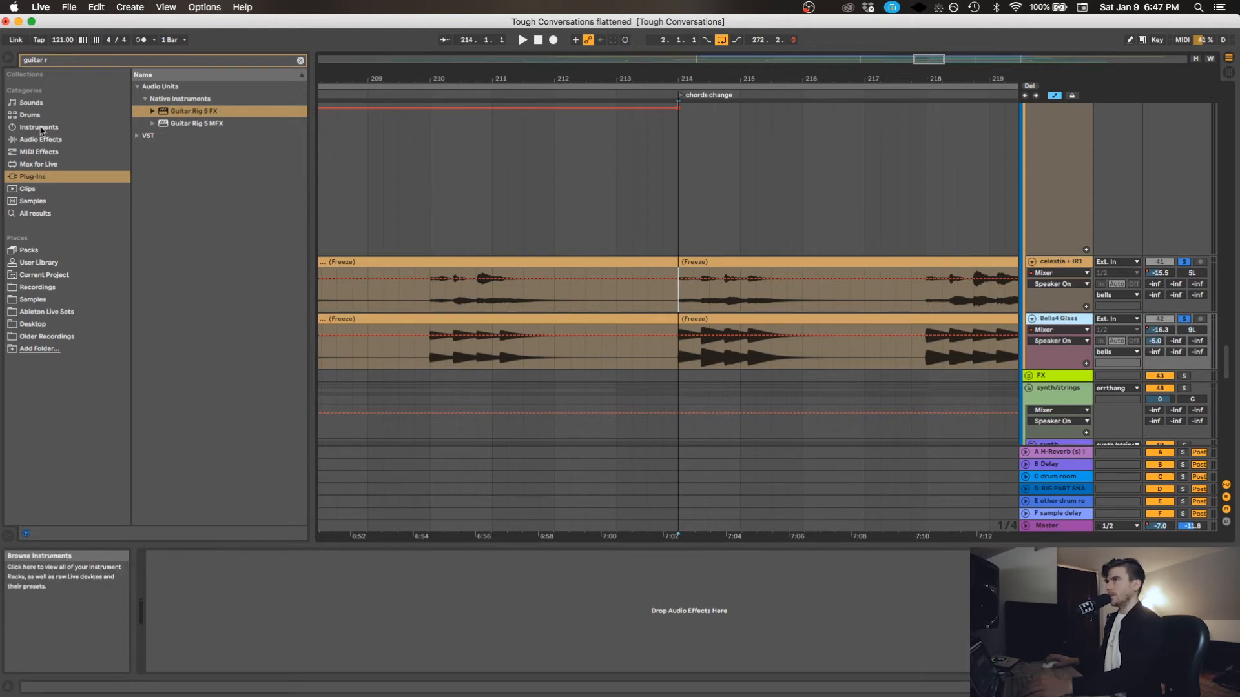
key("space")
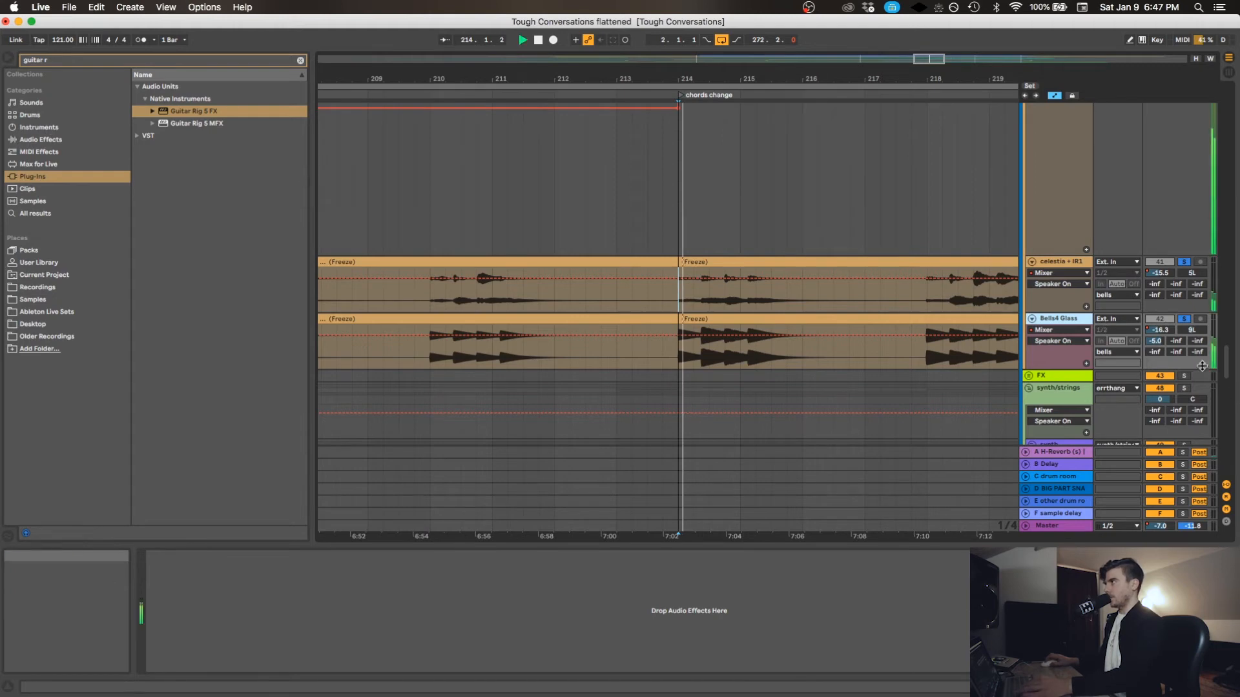
left_click(1184, 262)
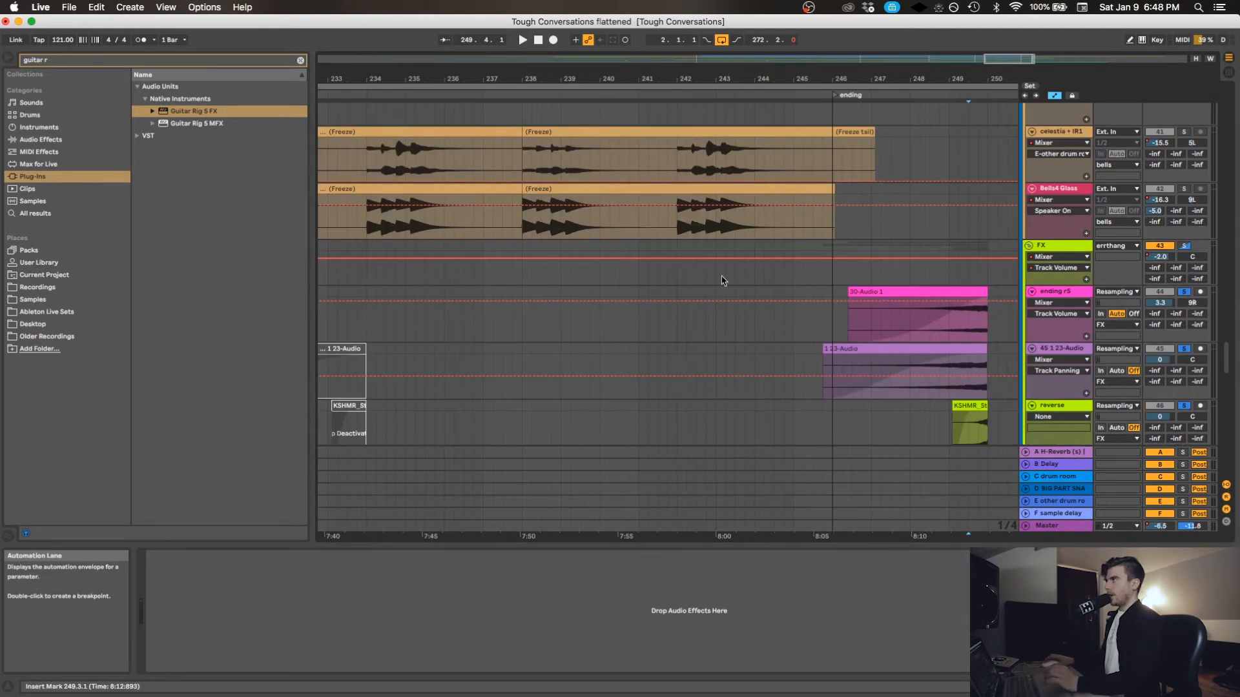
Play the soloed FX tracks from bar 247 in the ending section.
scroll(762, 281, "right", 5)
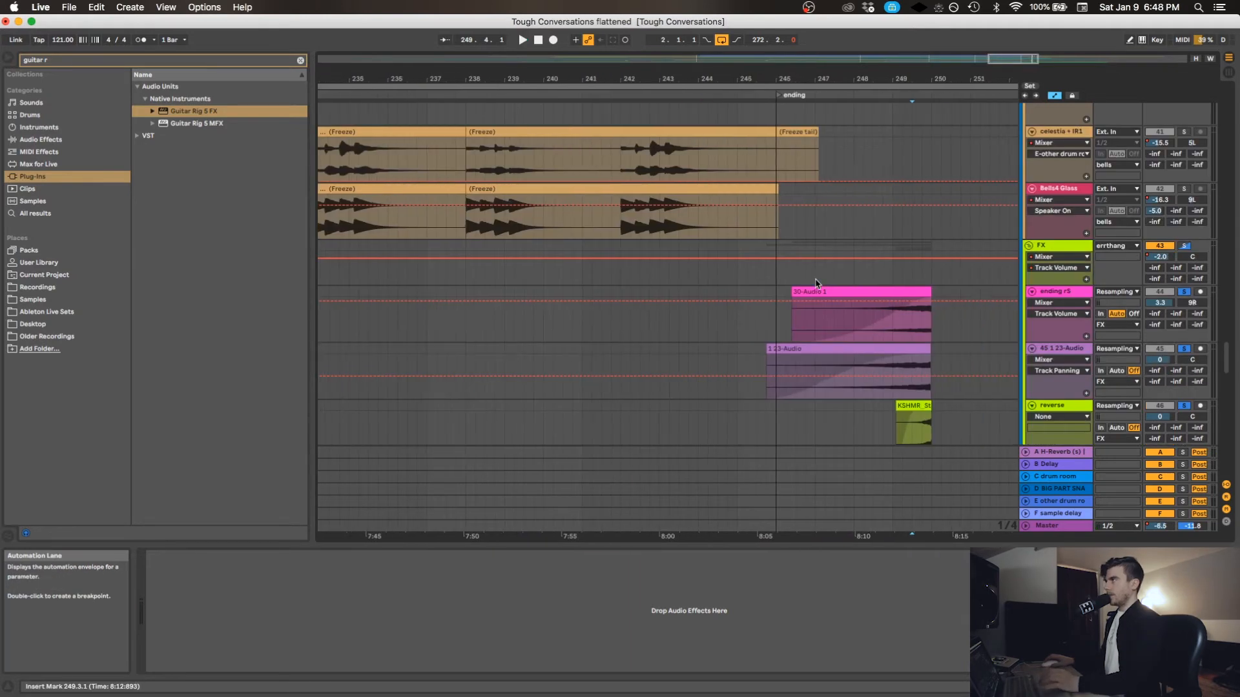
left_click(795, 282)
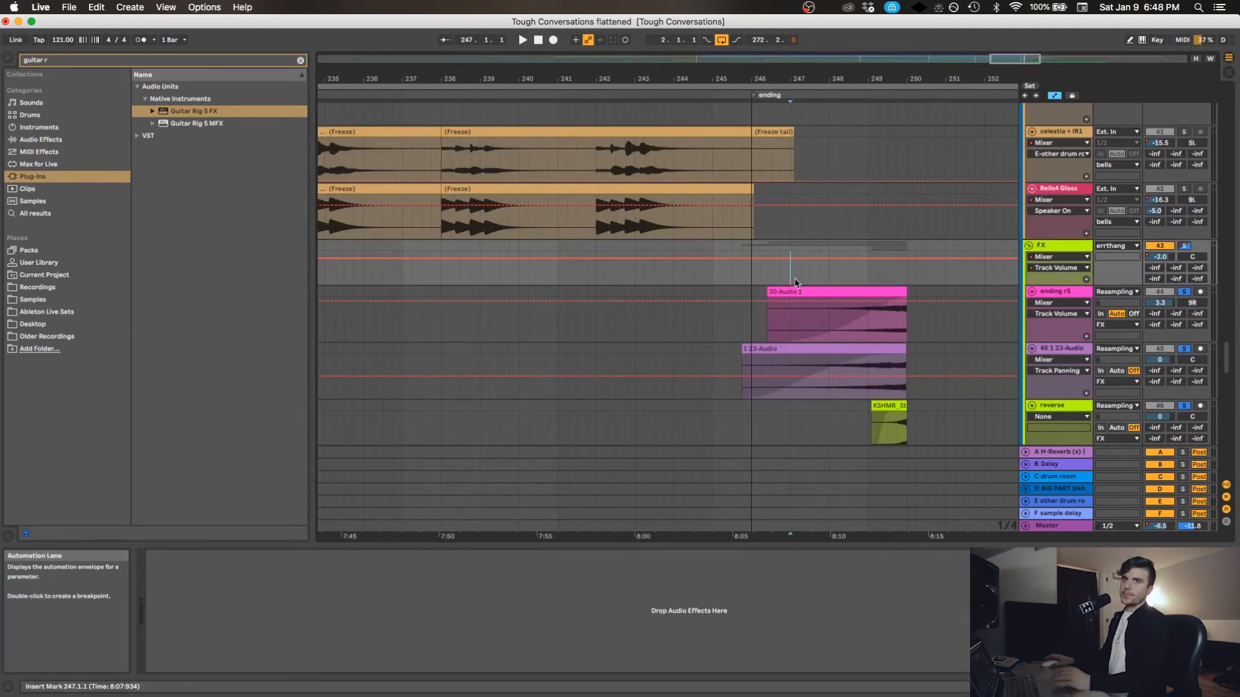
left_click(767, 314)
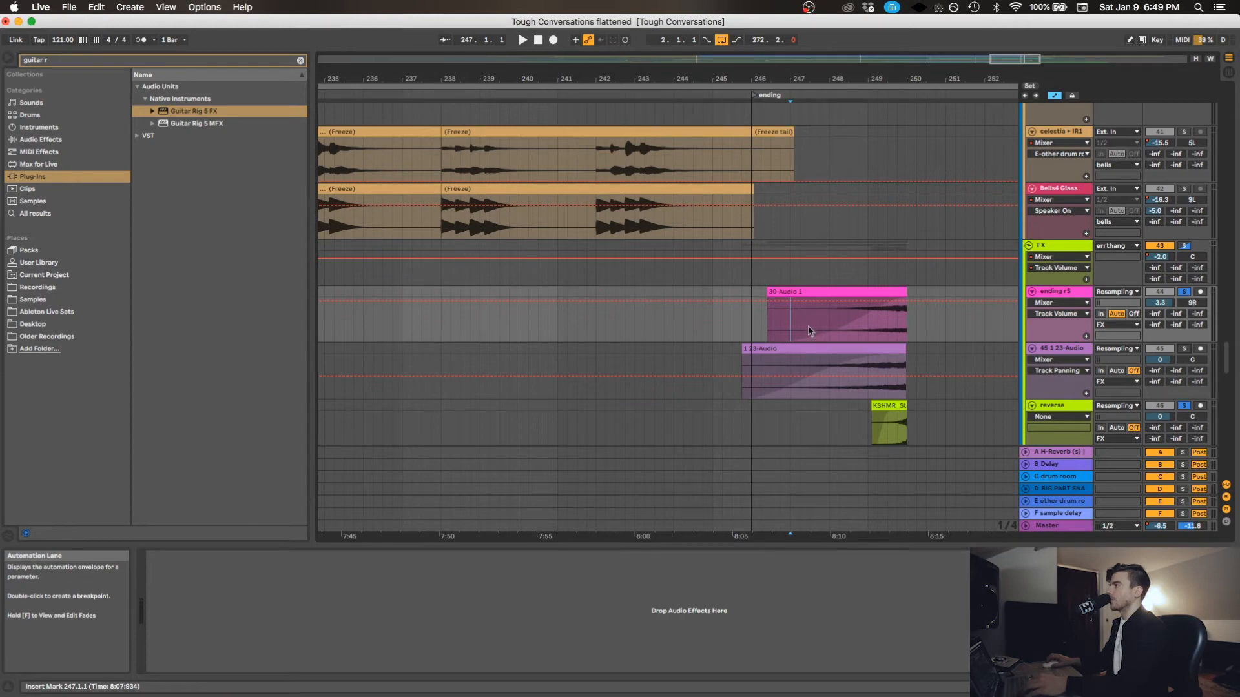
key("space")
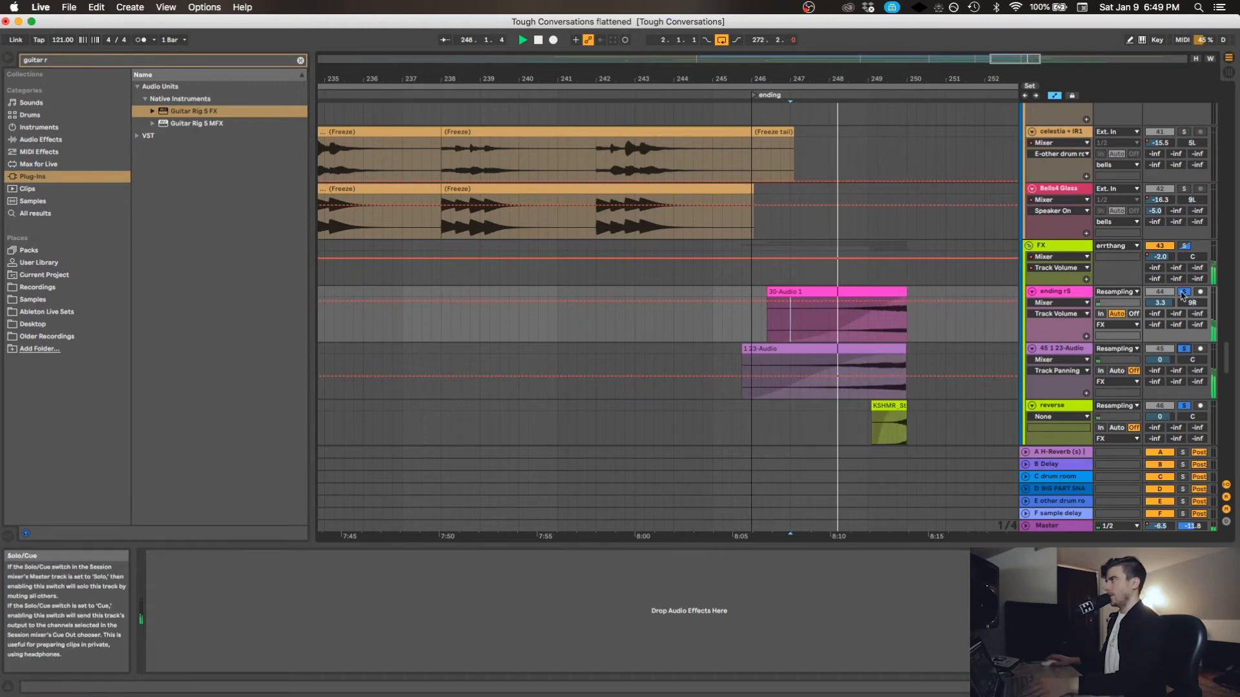
Examine the two reverse tracks' clips in the ending, the extra section and around bar 157.
scroll(1032, 308, "down", 1)
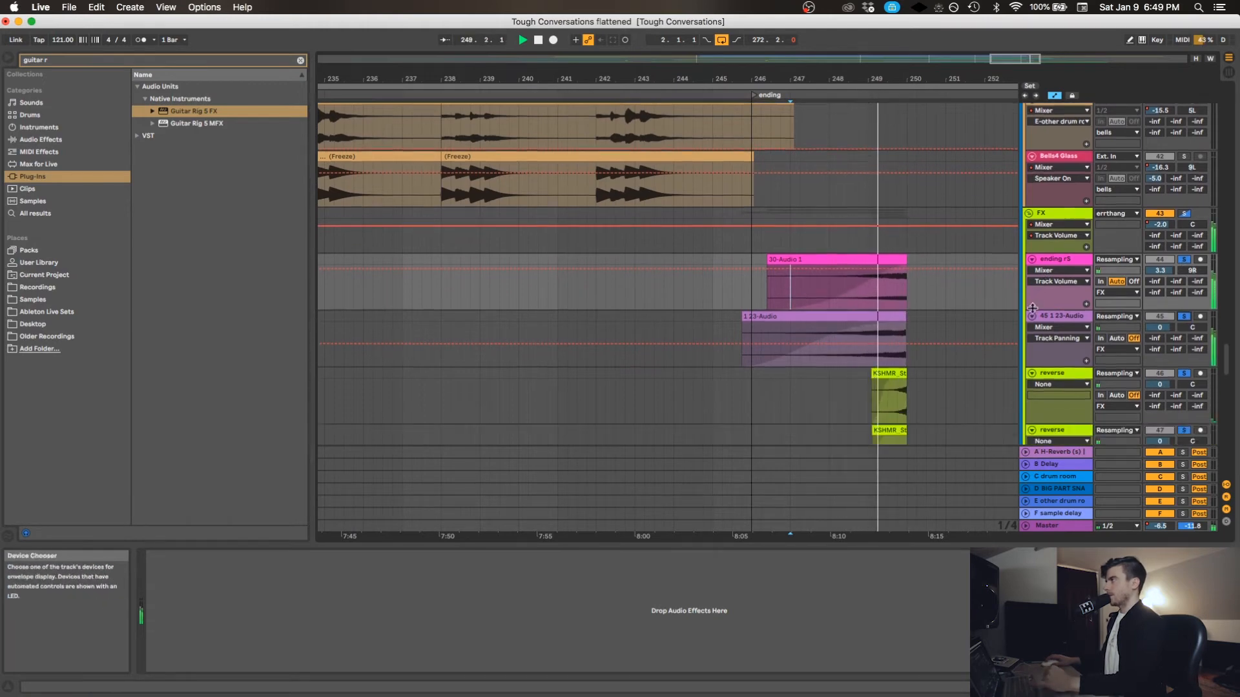
scroll(1032, 308, "down", 2)
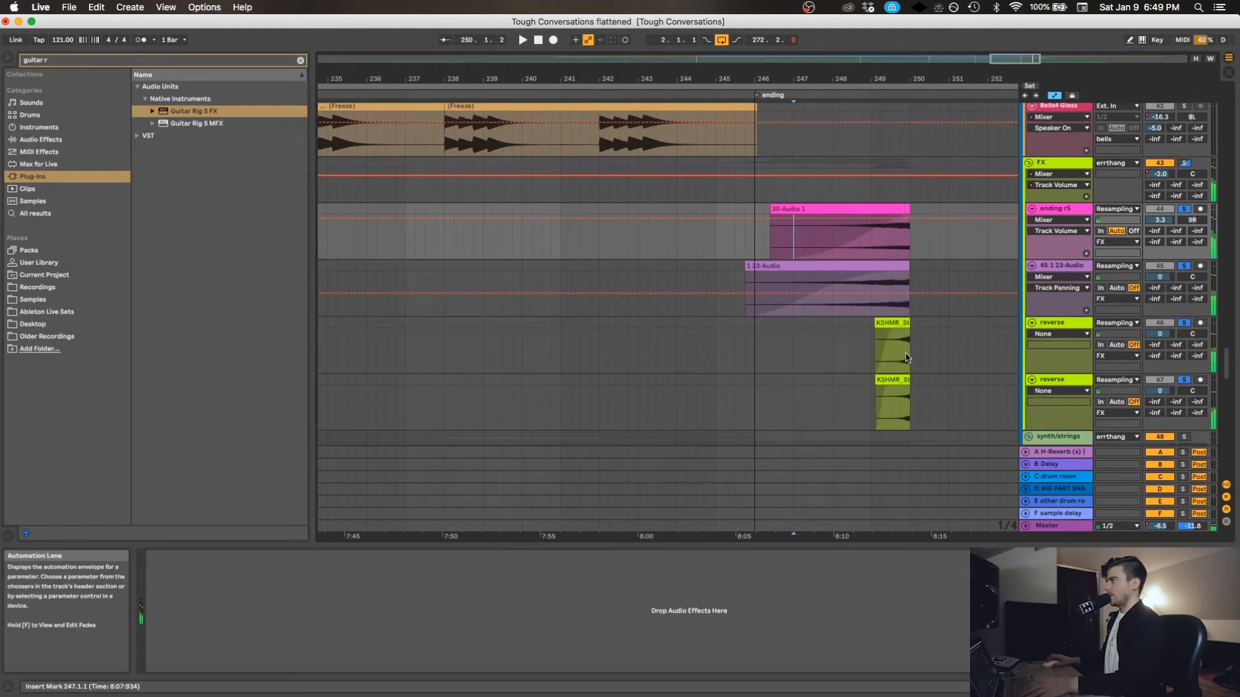
scroll(898, 366, "left", 5)
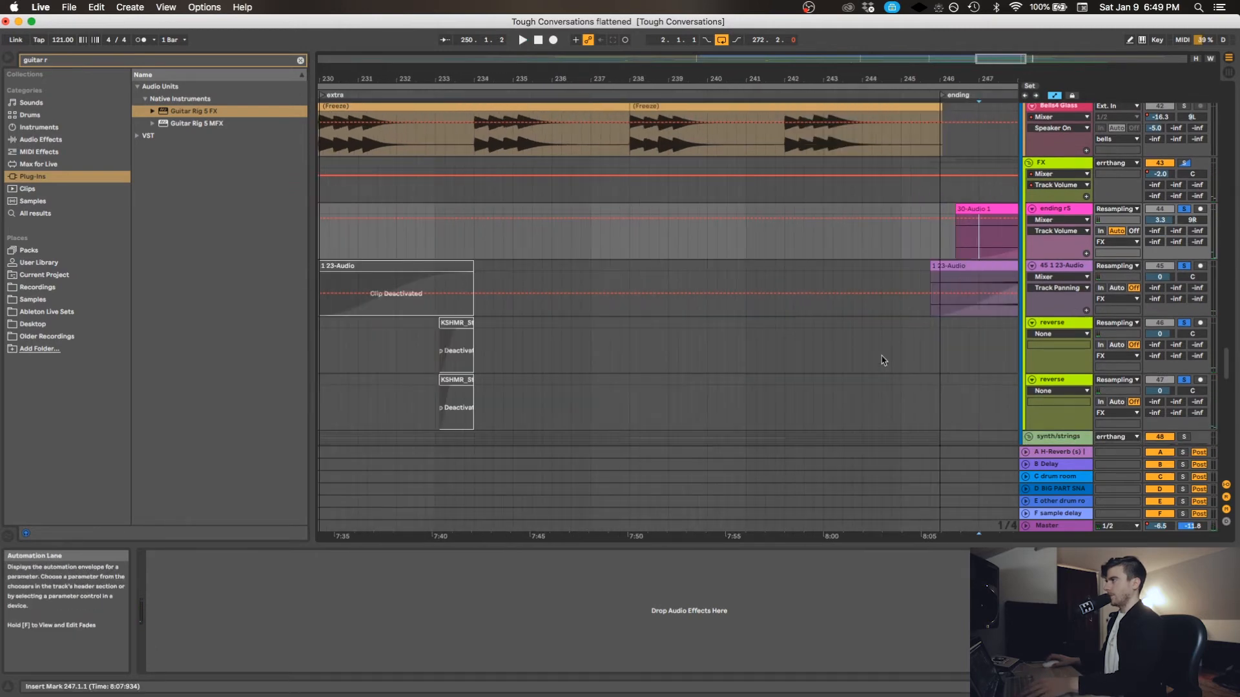
scroll(730, 268, "up", 5)
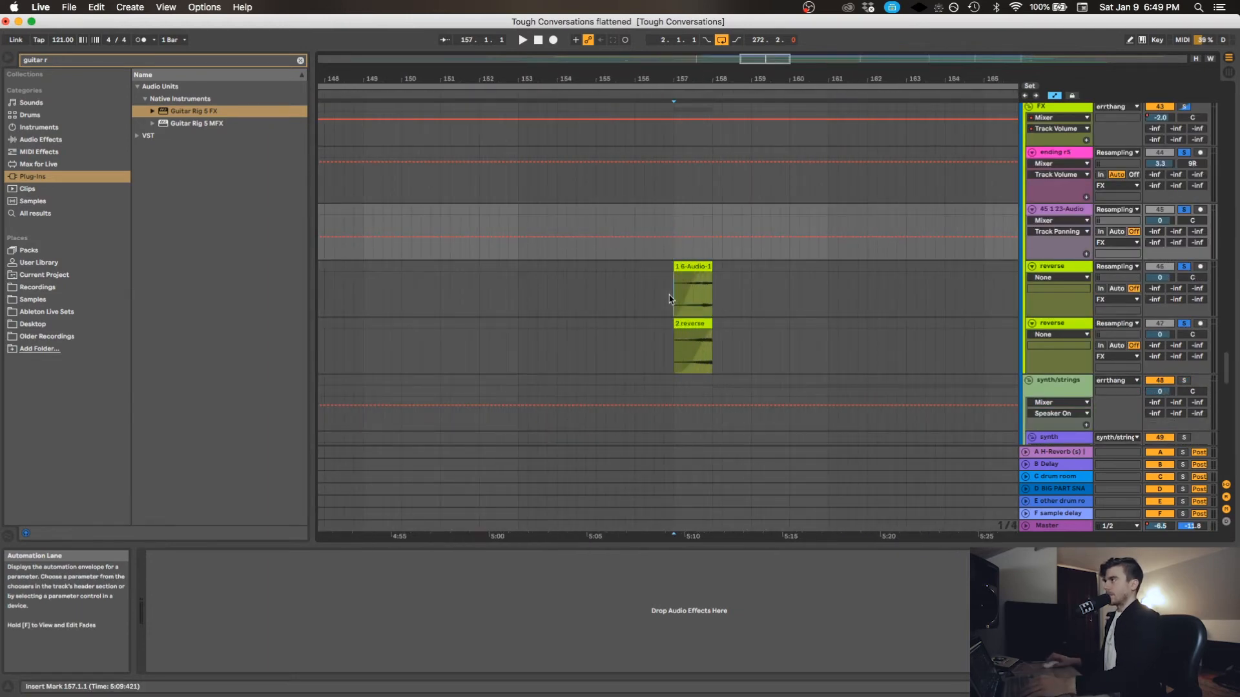
Play the two soloed reverse clips from bar 157 and stop playback.
left_click(670, 299)
key("space")
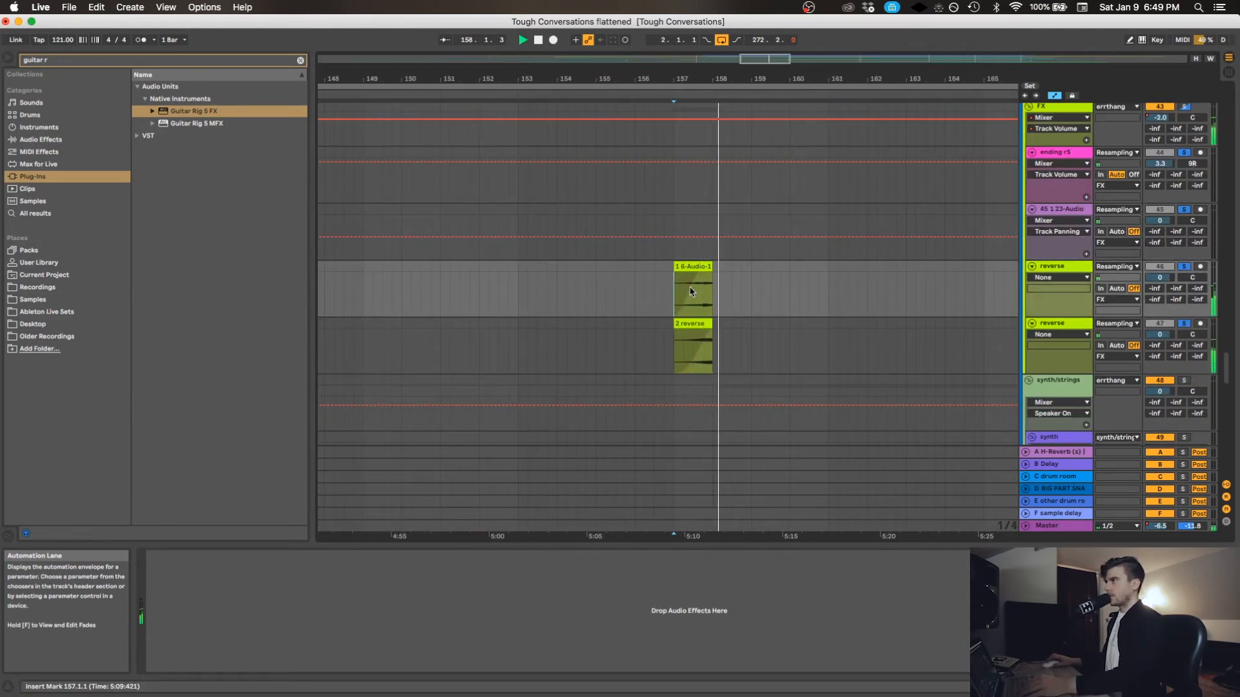
key("space")
Clear the solo on the reverse tracks and play their clips at bar 108 within the full mix.
scroll(690, 292, "left", 10)
scroll(691, 293, "right", 8)
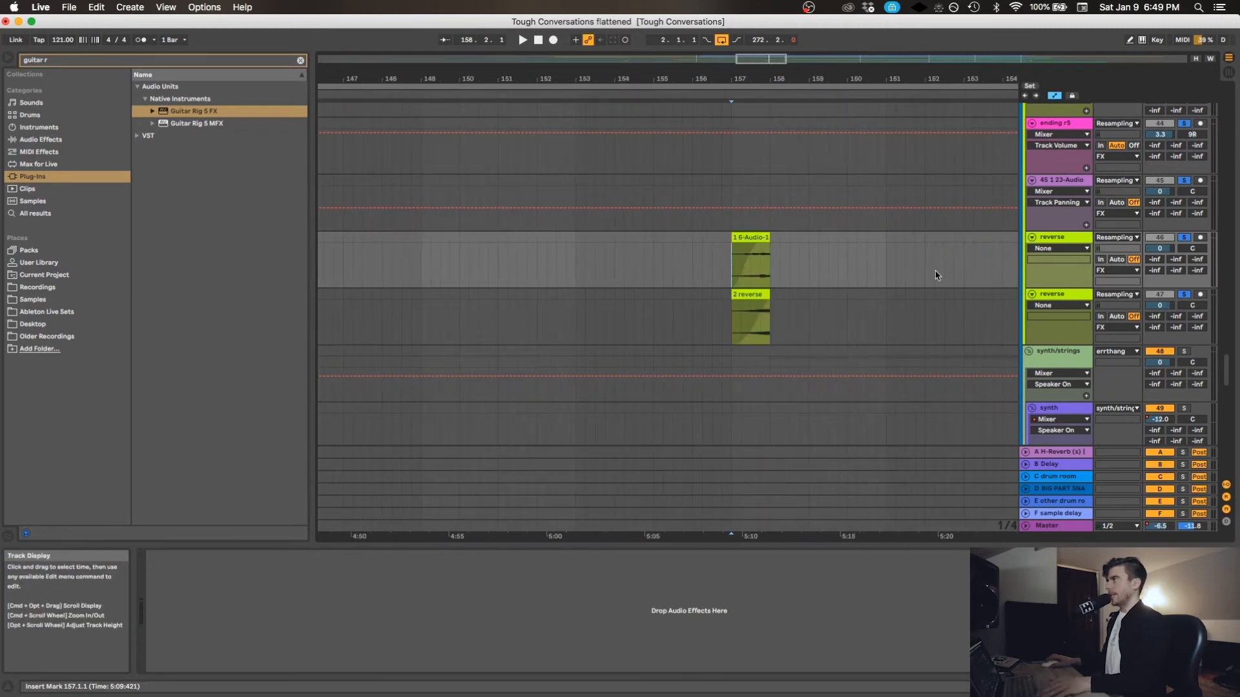
left_click(1183, 237)
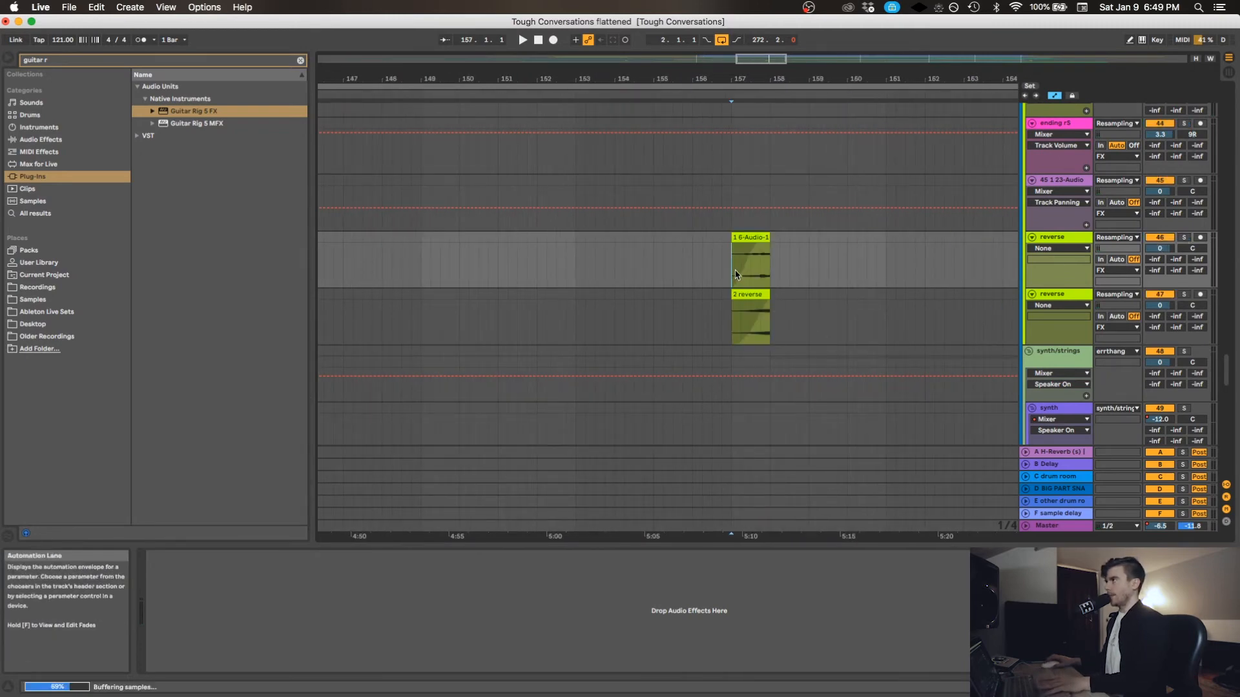
key("space")
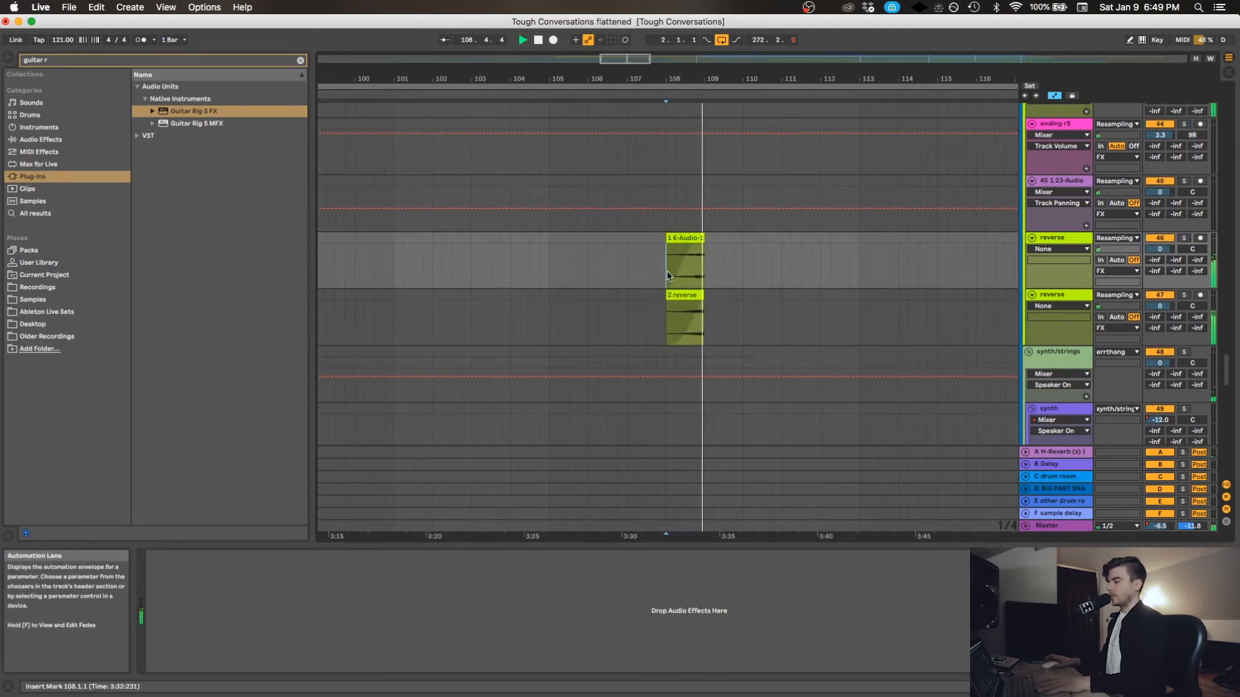
Stop playback and examine the synth/strings group and its synth tracks along the arrangement up to the more guitar, driving section.
scroll(669, 276, "down", 10)
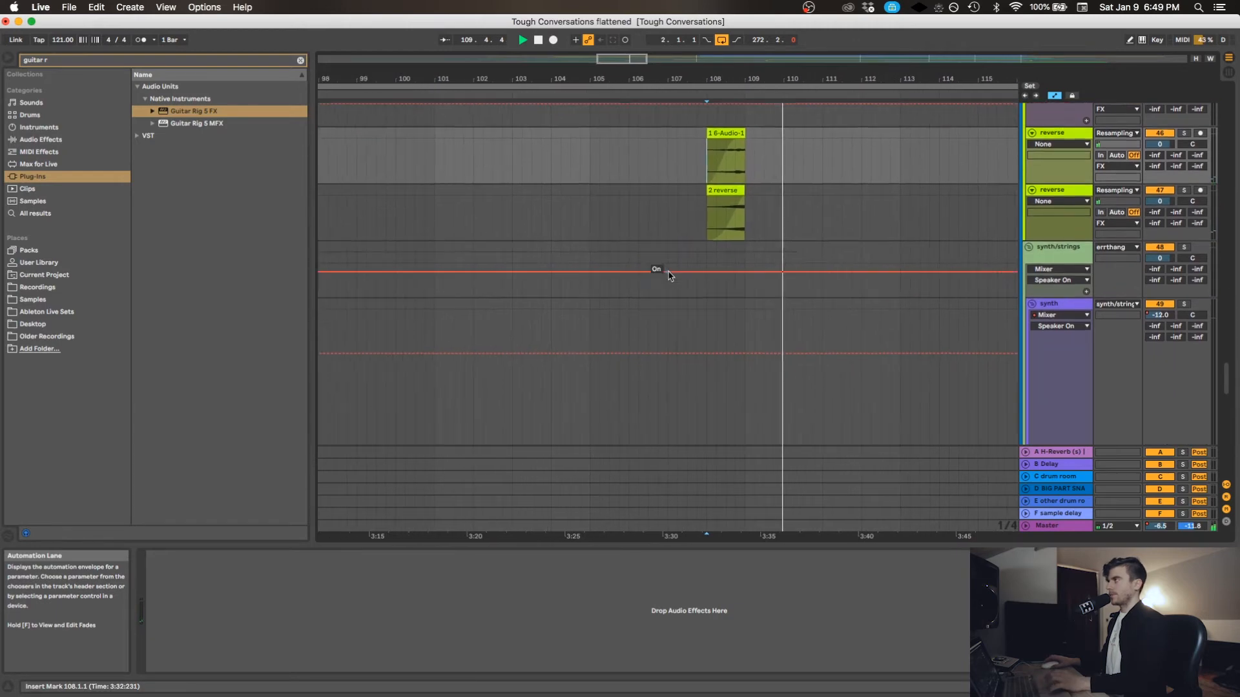
left_click(796, 296)
key("minus")
key("minus")
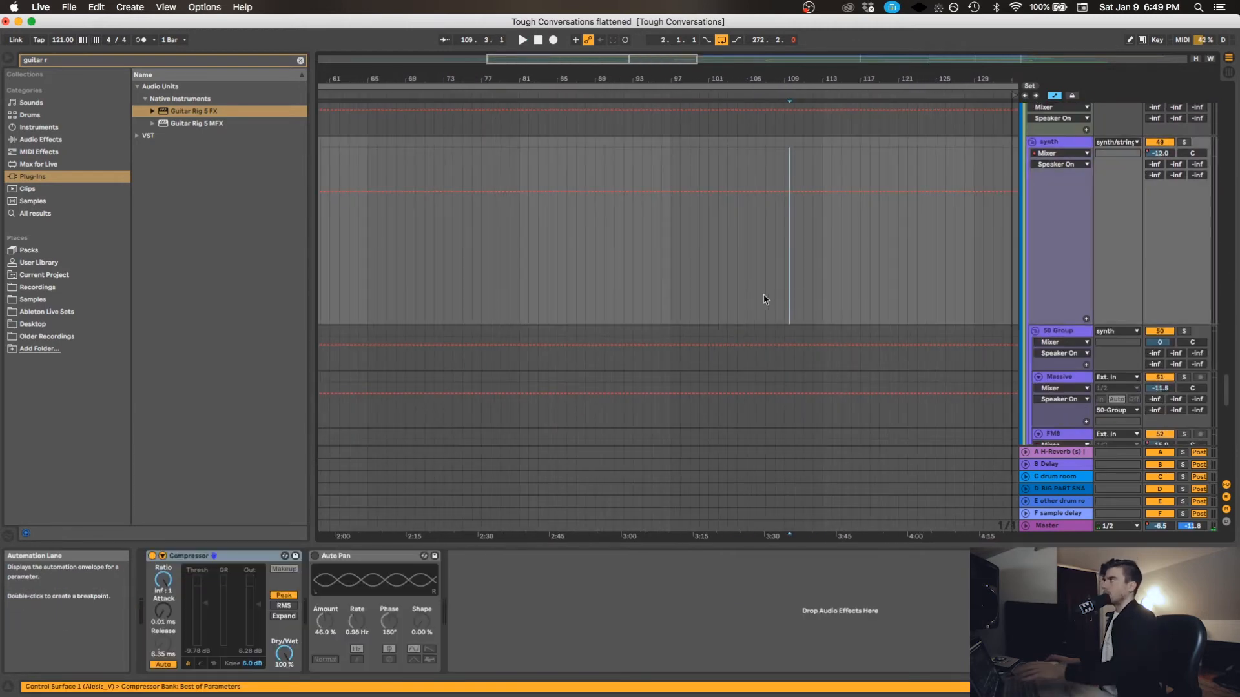
scroll(761, 303, "up", 5)
scroll(761, 303, "left", 5)
scroll(767, 299, "down", 3)
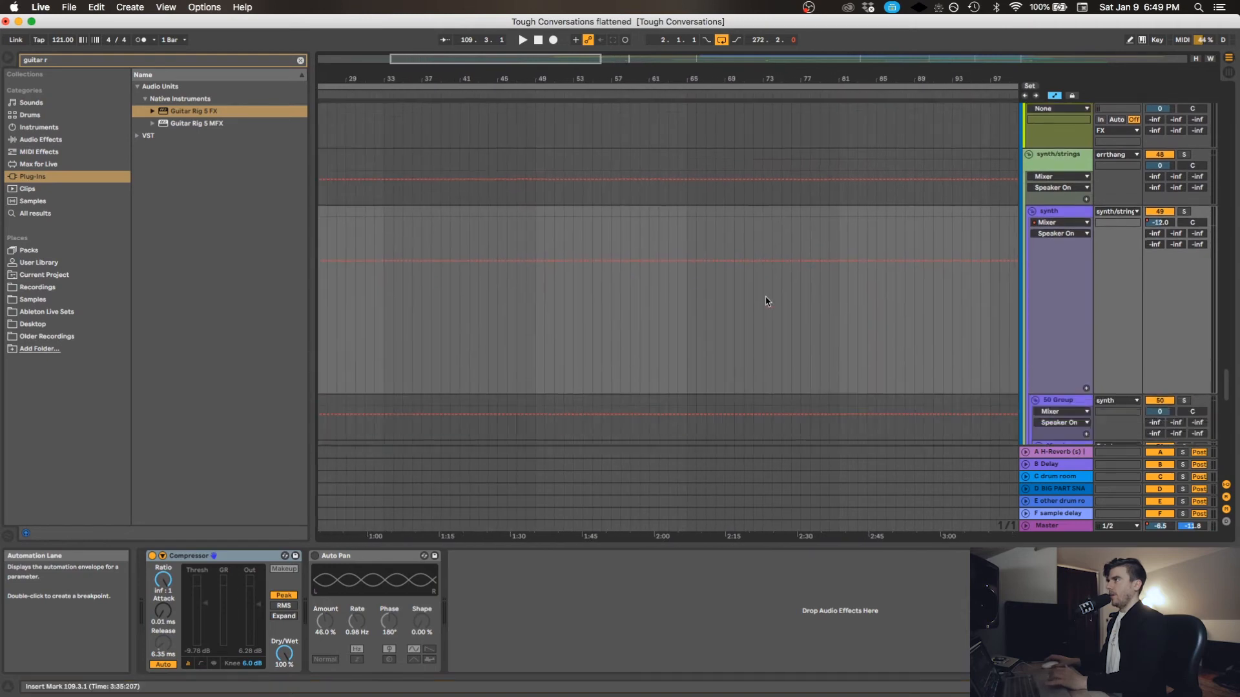
scroll(1143, 225, "up", 1)
left_click(1079, 219)
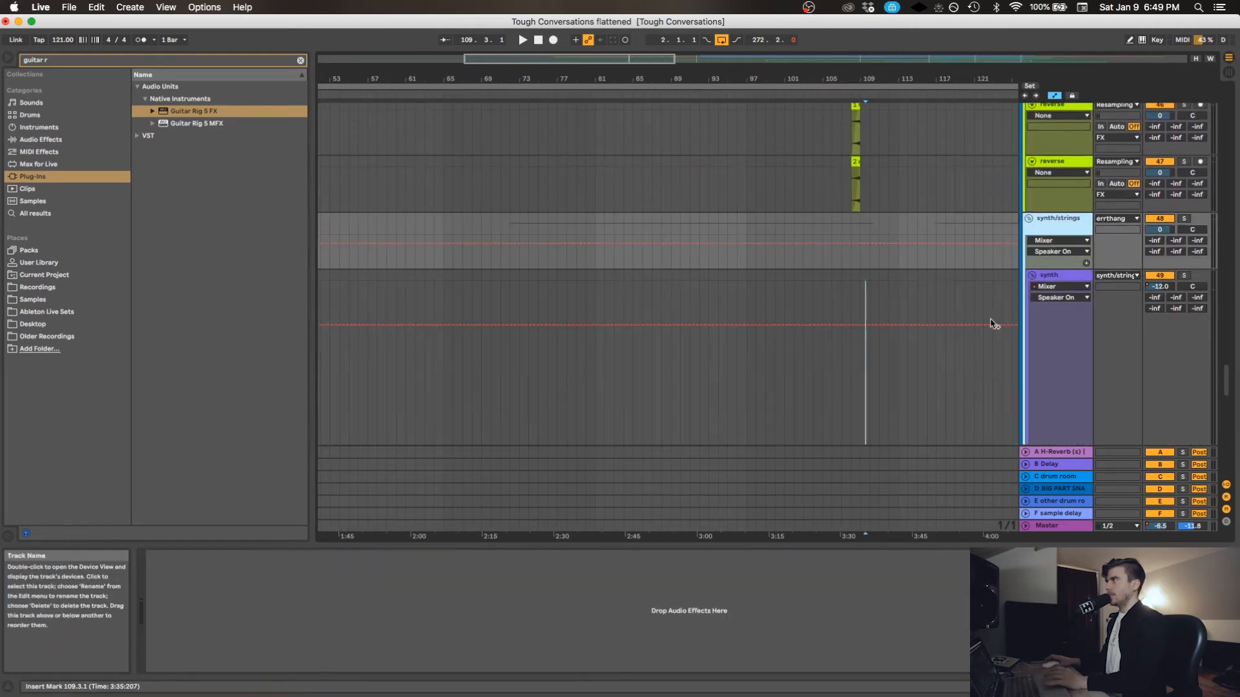
scroll(966, 334, "right", 10)
scroll(954, 332, "right", 8)
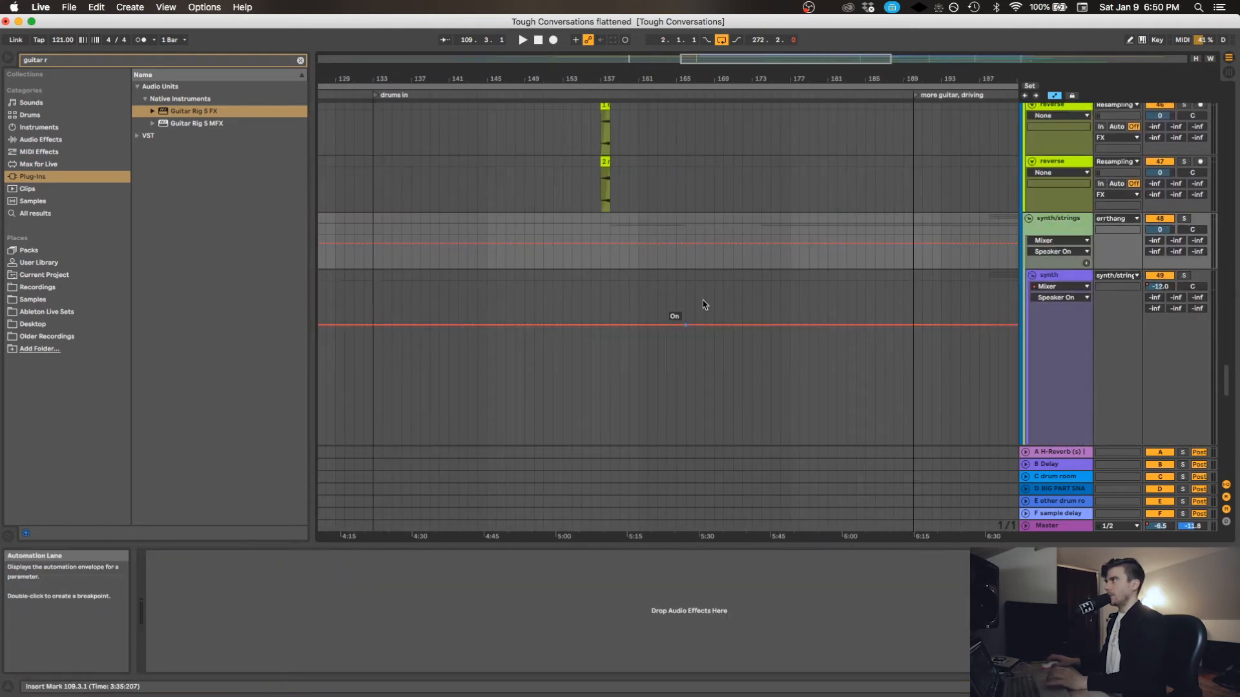
scroll(1005, 238, "down", 3)
scroll(969, 242, "left", 2)
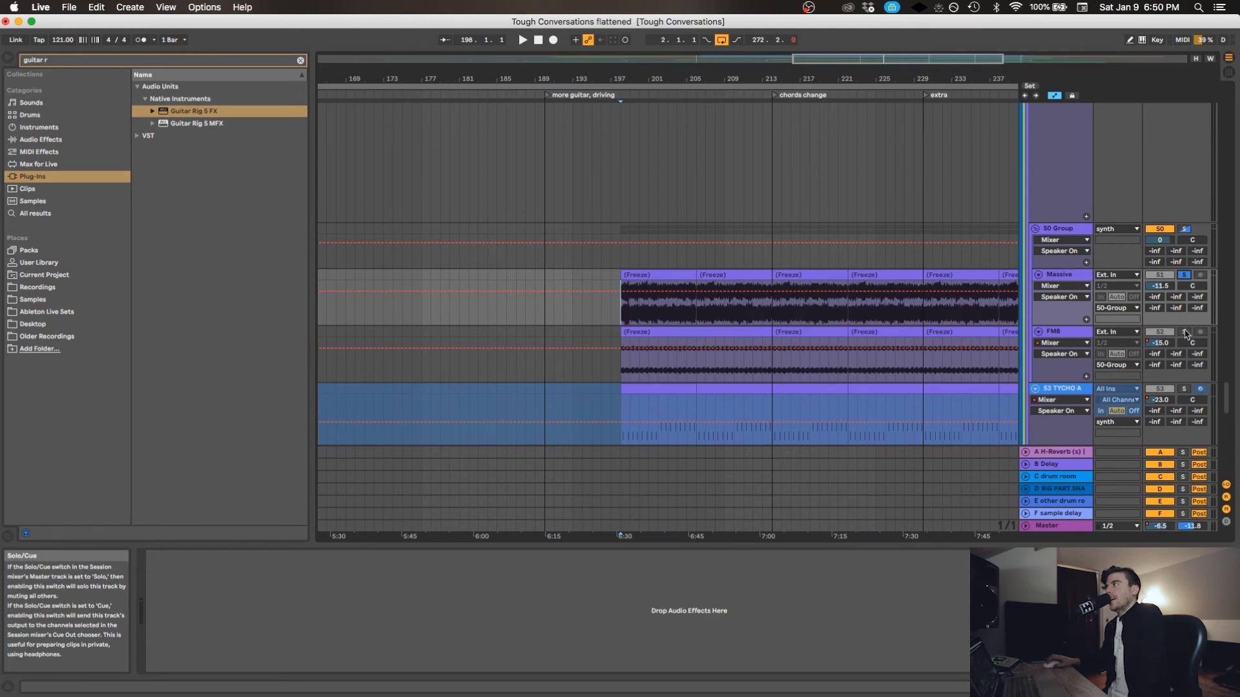
Show the TYCHO A track's devices, then play the soloed Massive synth alone from bar 198 and stop.
left_click(1185, 332)
left_click(1081, 389)
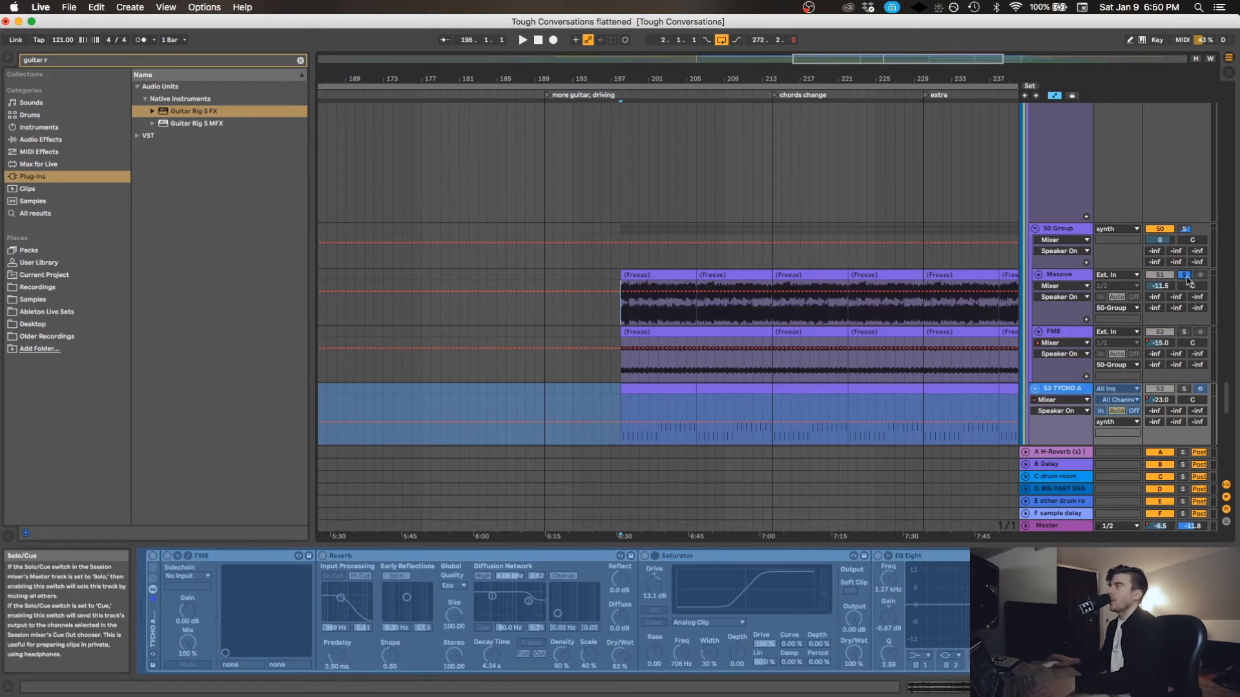
left_click(625, 317)
key("space")
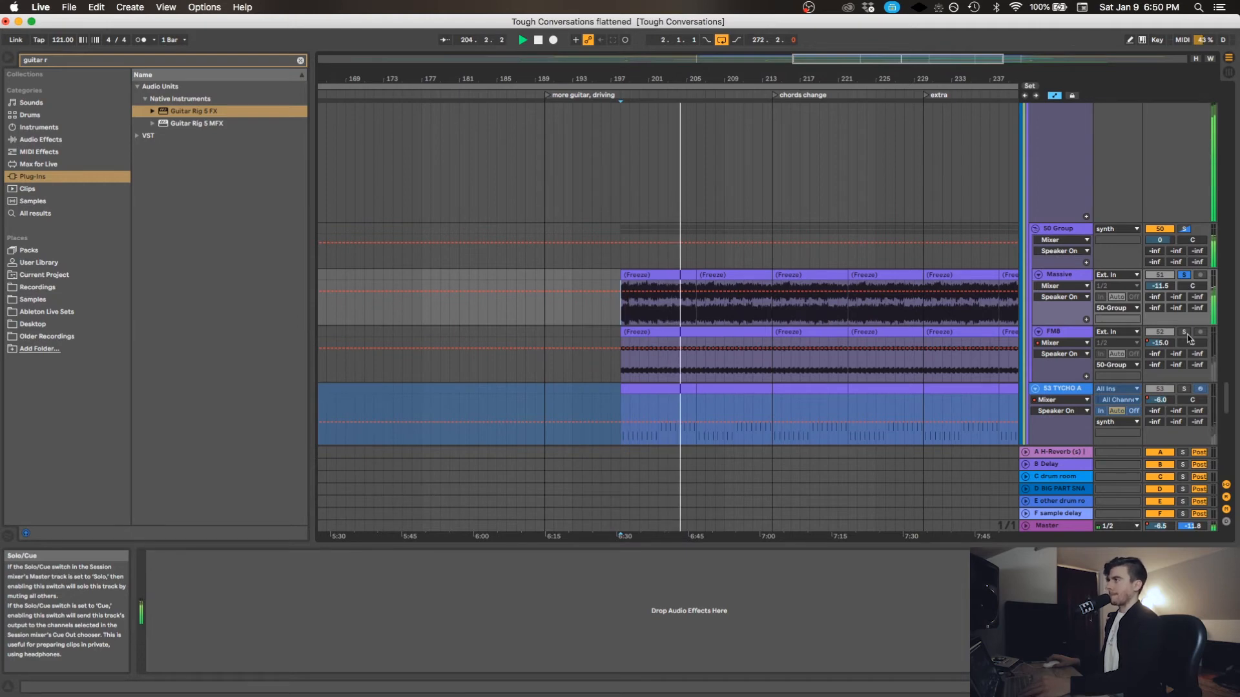
key("space")
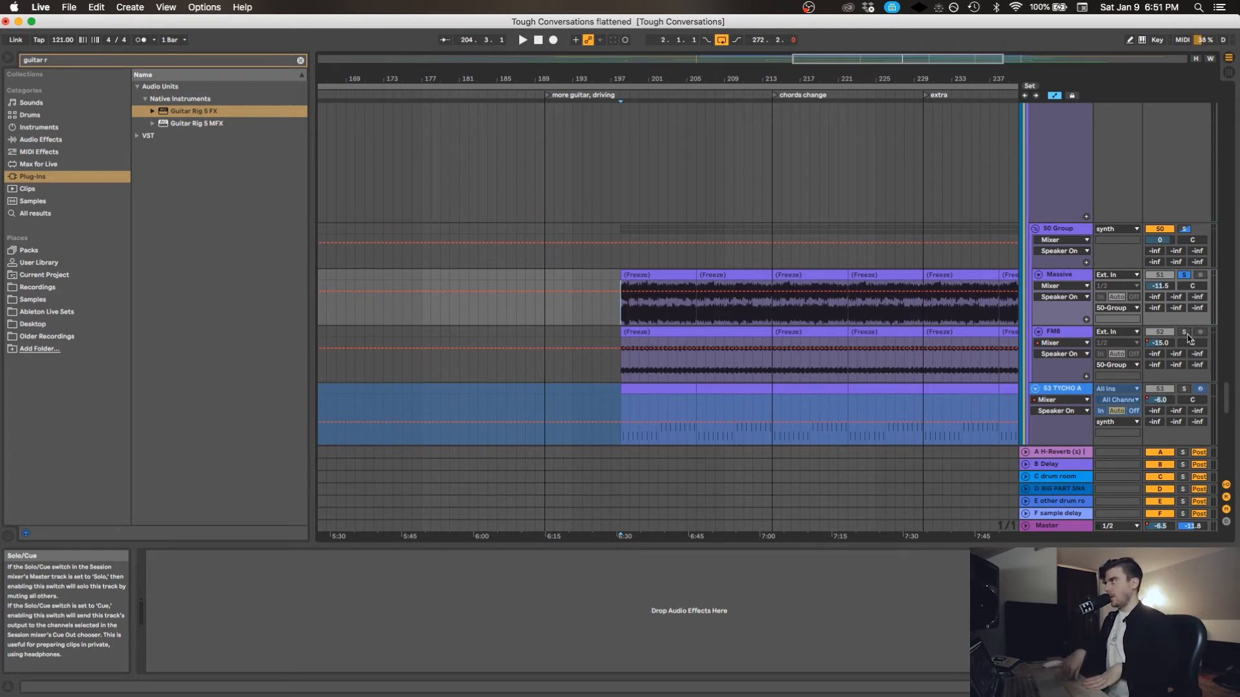
Clear the browser search and view the lists of built-in instruments and audio effects.
left_click(301, 60)
left_click(33, 128)
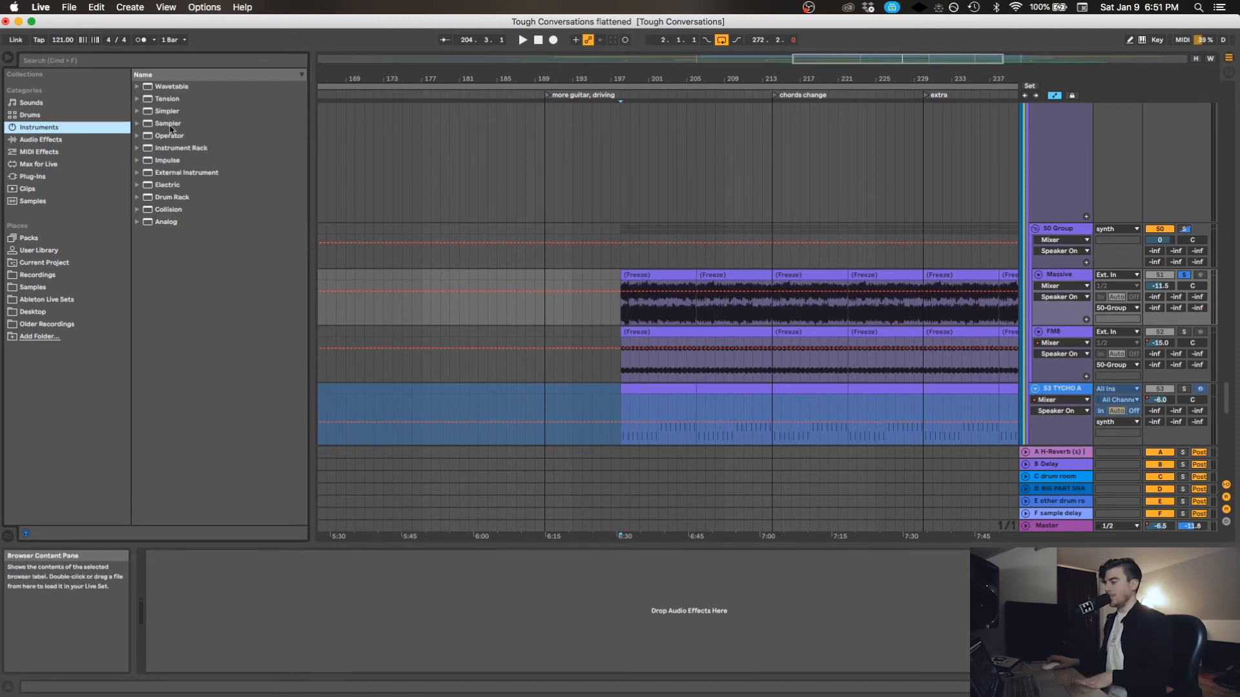
left_click(48, 140)
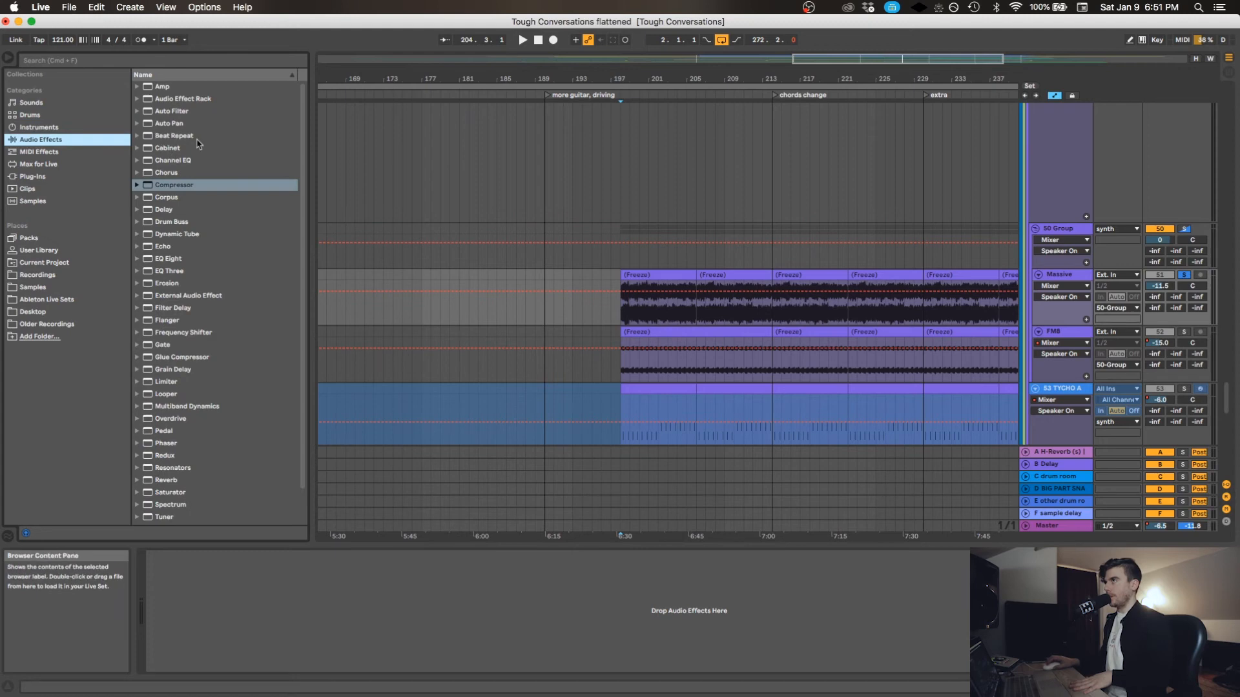
Solo FM8 and play it from bar 198, switching Massive's solo on and off to compare the layered sound.
left_click(629, 317)
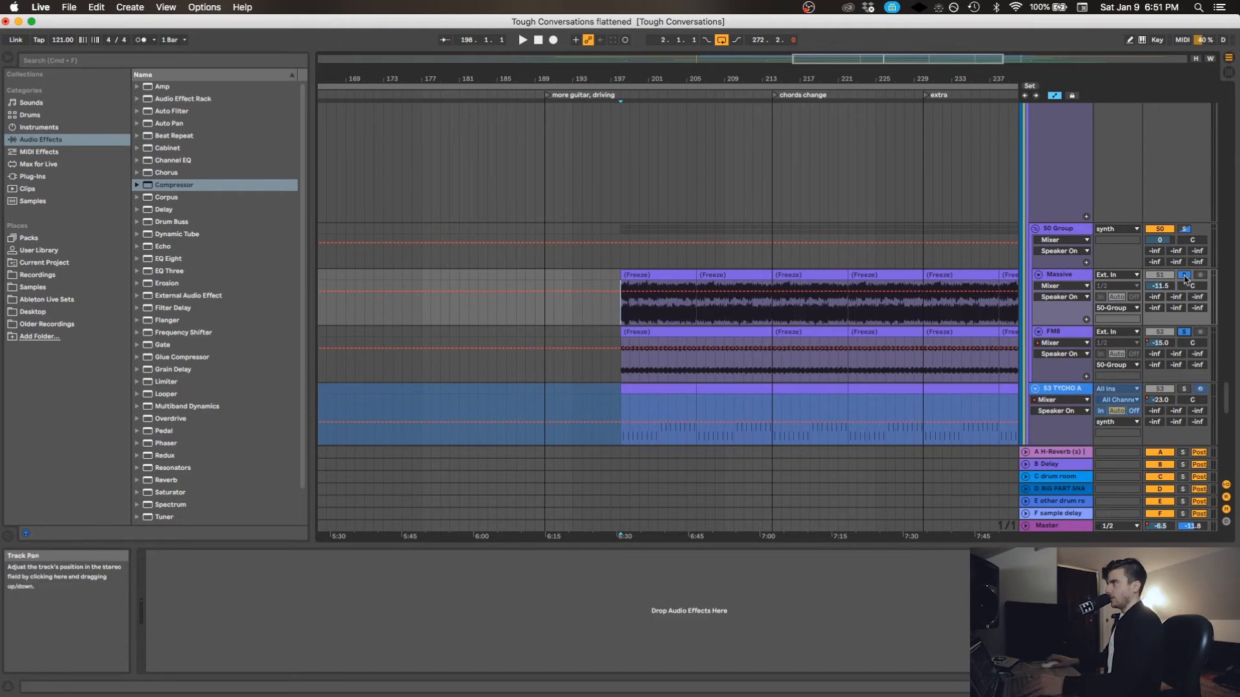
left_click(1185, 332)
key("space")
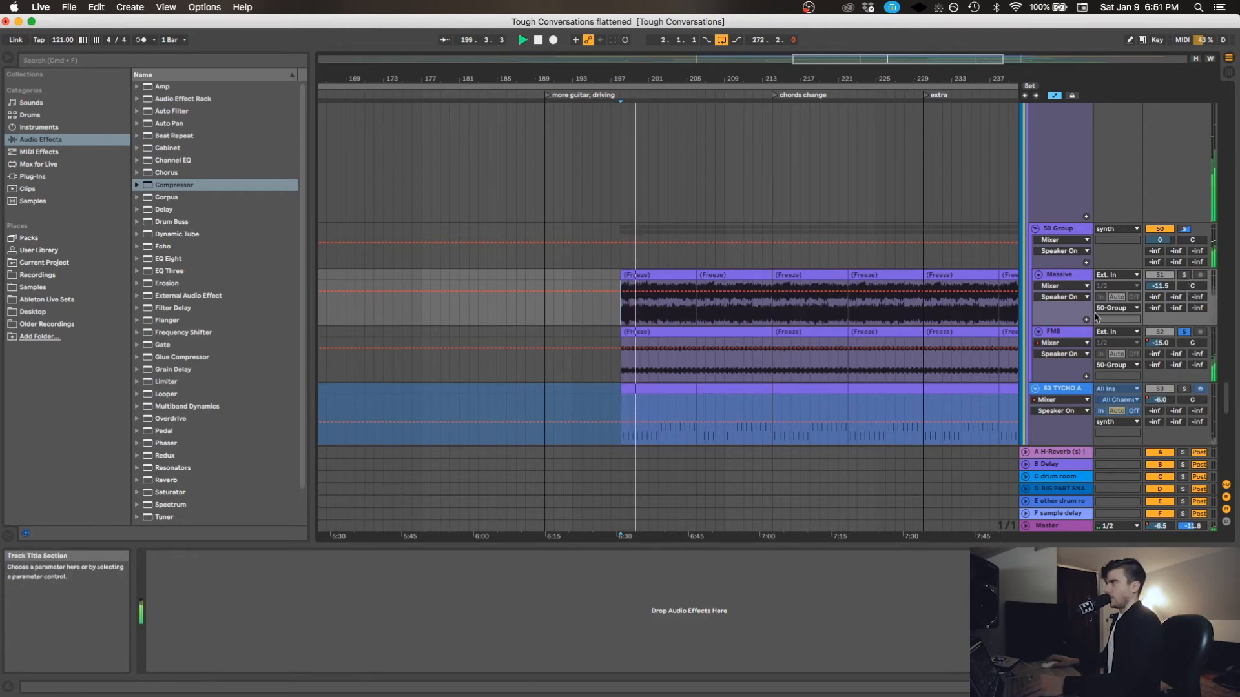
left_click(1184, 276)
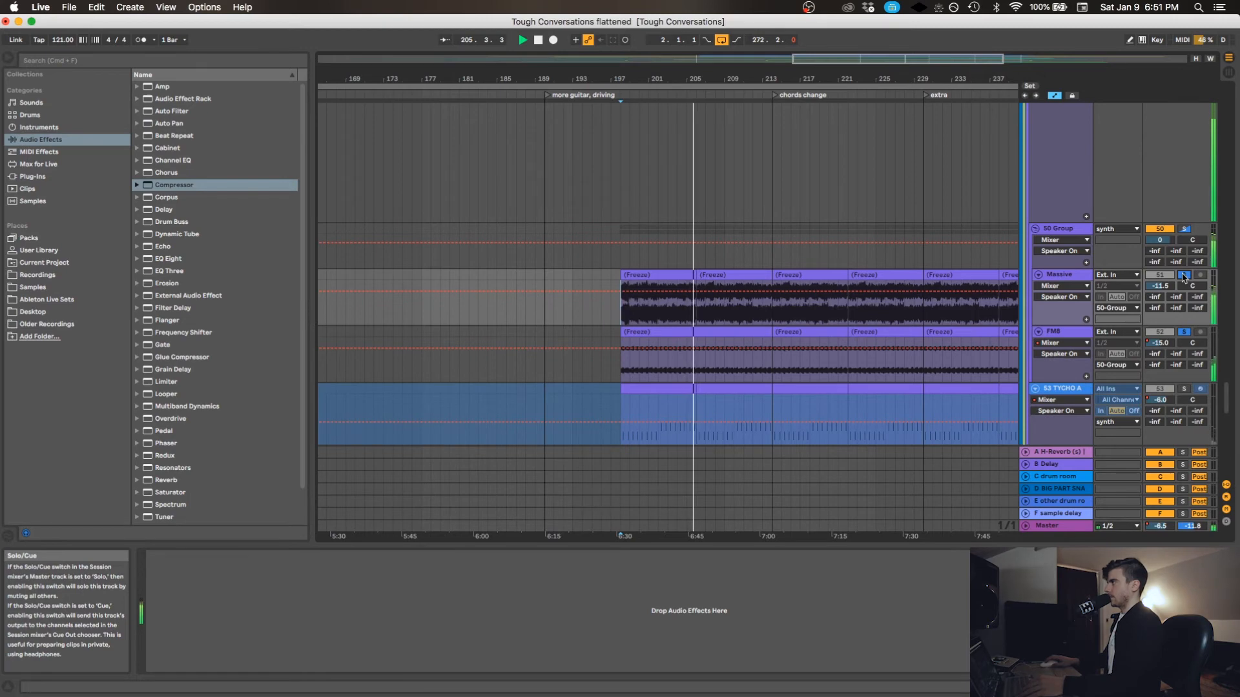
left_click(1184, 275)
key("space")
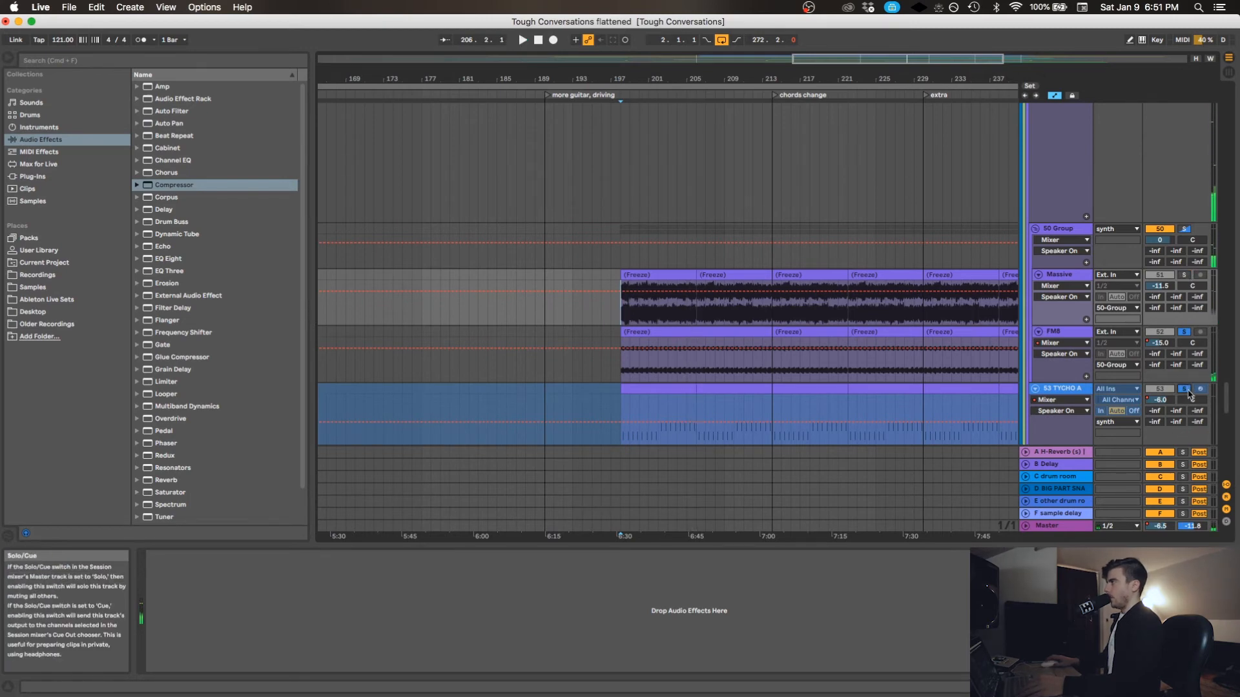
Play the soloed TYCHO A track from bar 198, add Massive and FM8 to the solo, and show TYCHO A's devices.
left_click(1185, 276)
key("space")
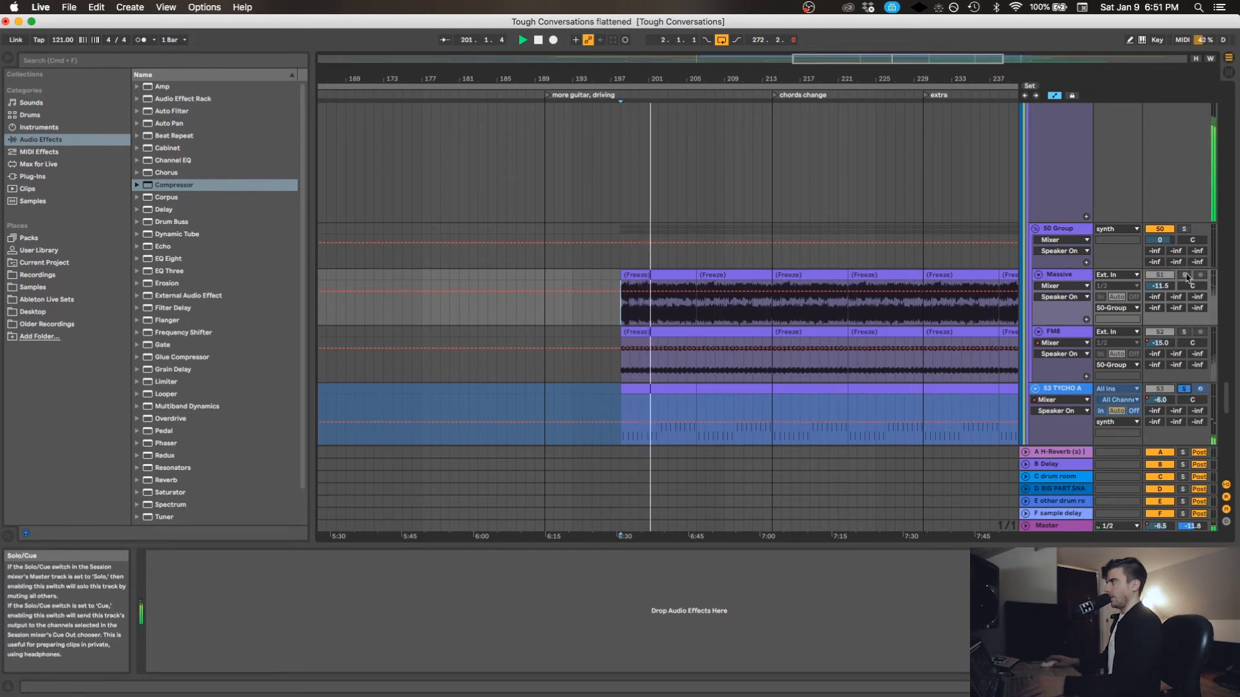
left_click(1185, 276)
left_click(1186, 332)
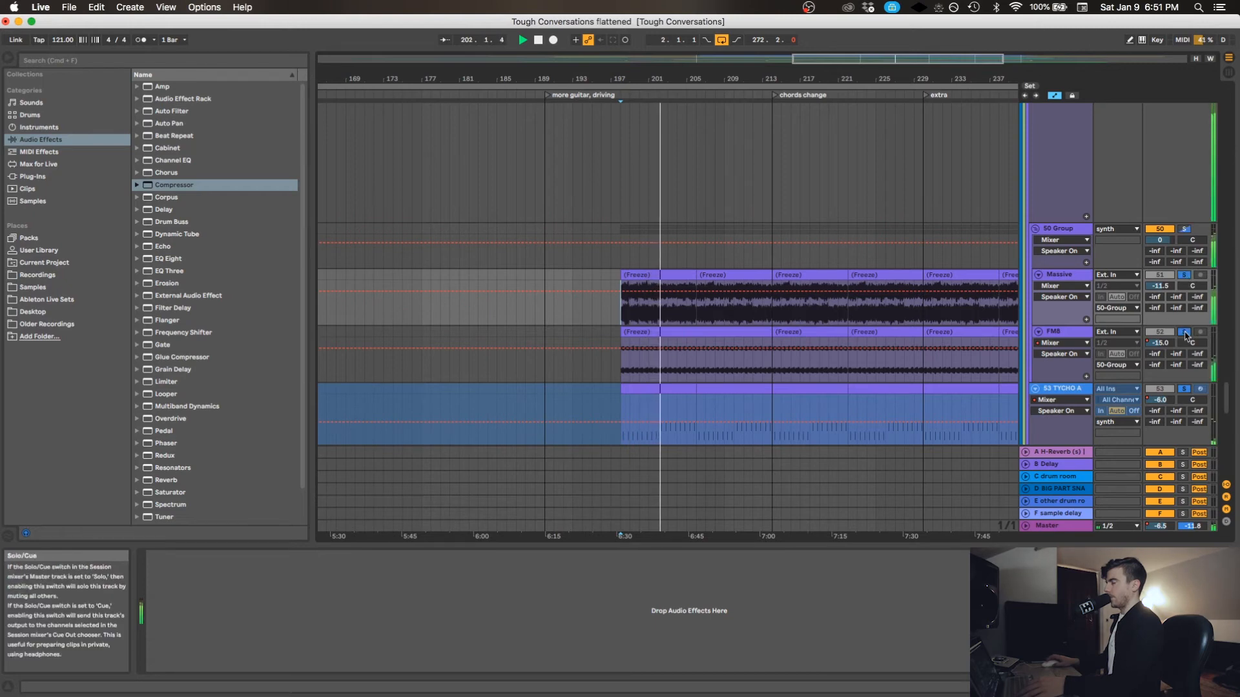
left_click(1075, 390)
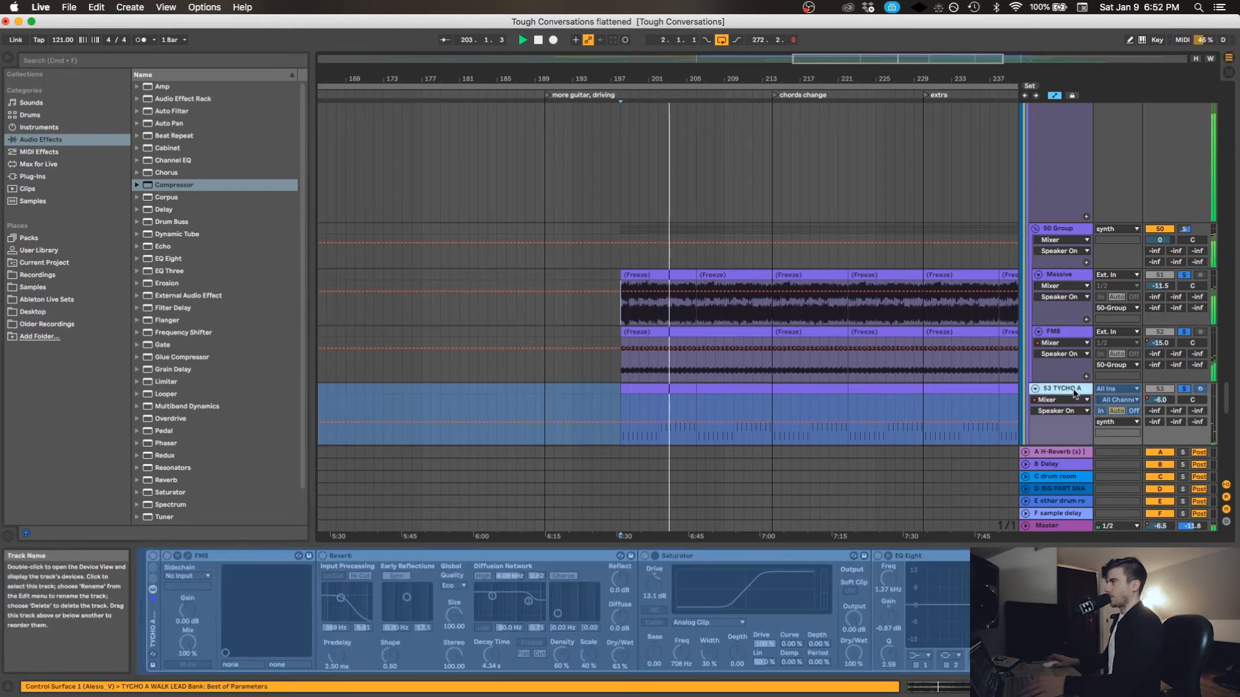
key("space")
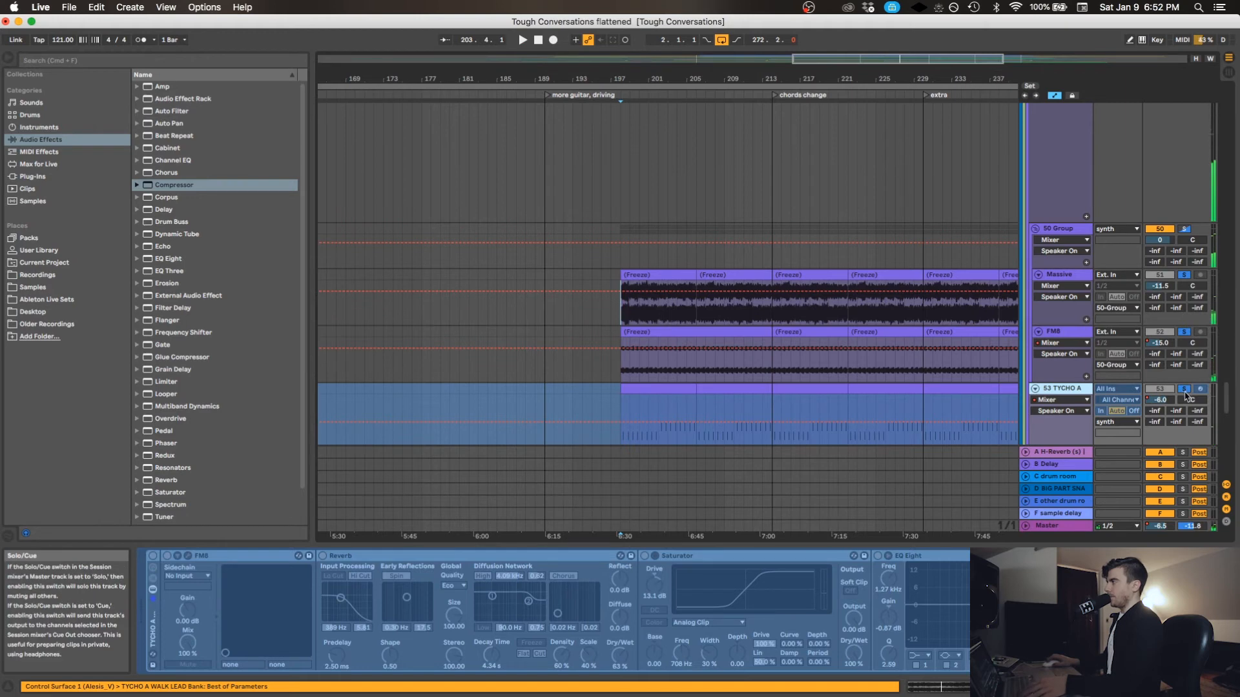
Solo only TYCHO A, play it from bar 206, and unsolo it during playback to hear it in the full mix.
left_click(1185, 391)
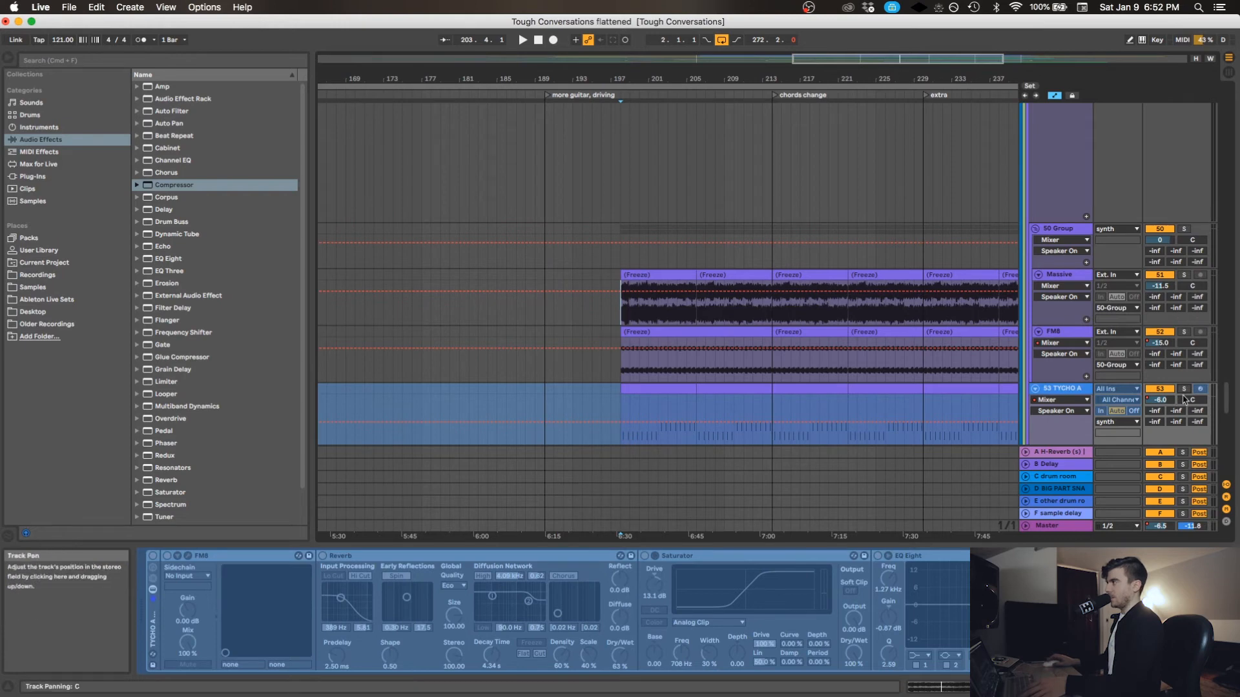
left_click(1184, 390)
left_click(698, 443)
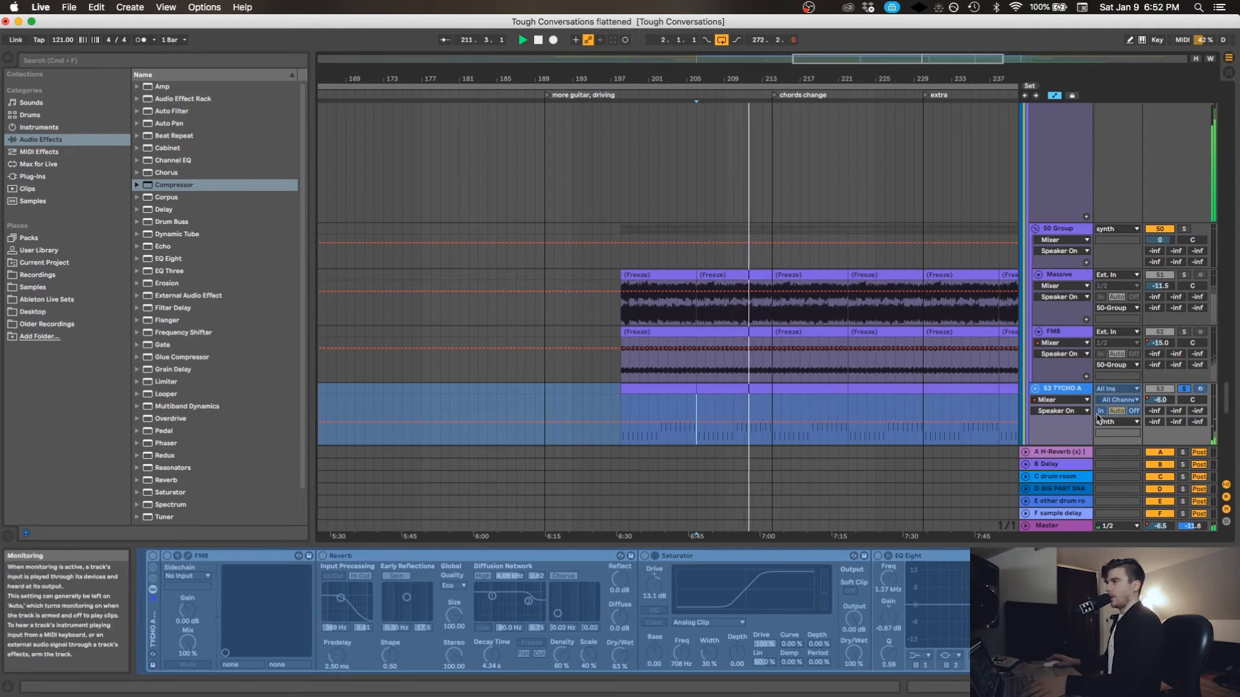
left_click(1184, 388)
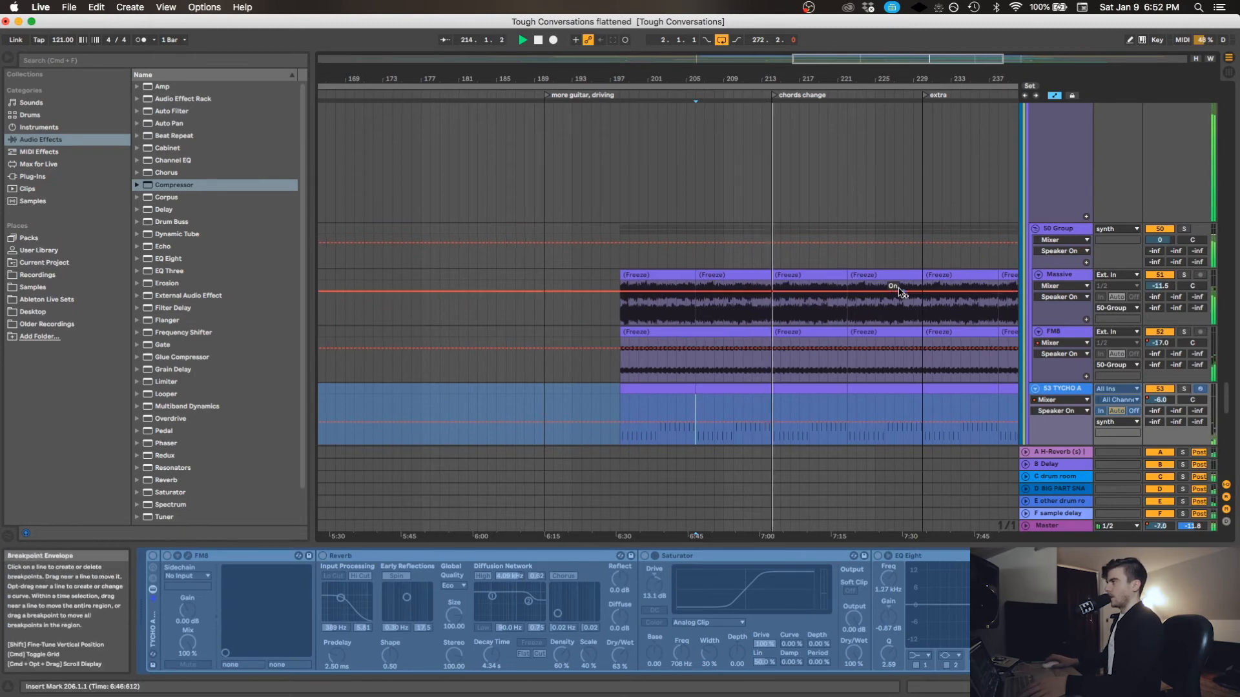
Solo the exhales group and set the playback start to bar 213, where its first clip begins.
scroll(890, 290, "right", 4)
scroll(823, 295, "down", 3)
scroll(823, 296, "left", 2)
scroll(823, 295, "down", 5)
scroll(824, 296, "left", 1)
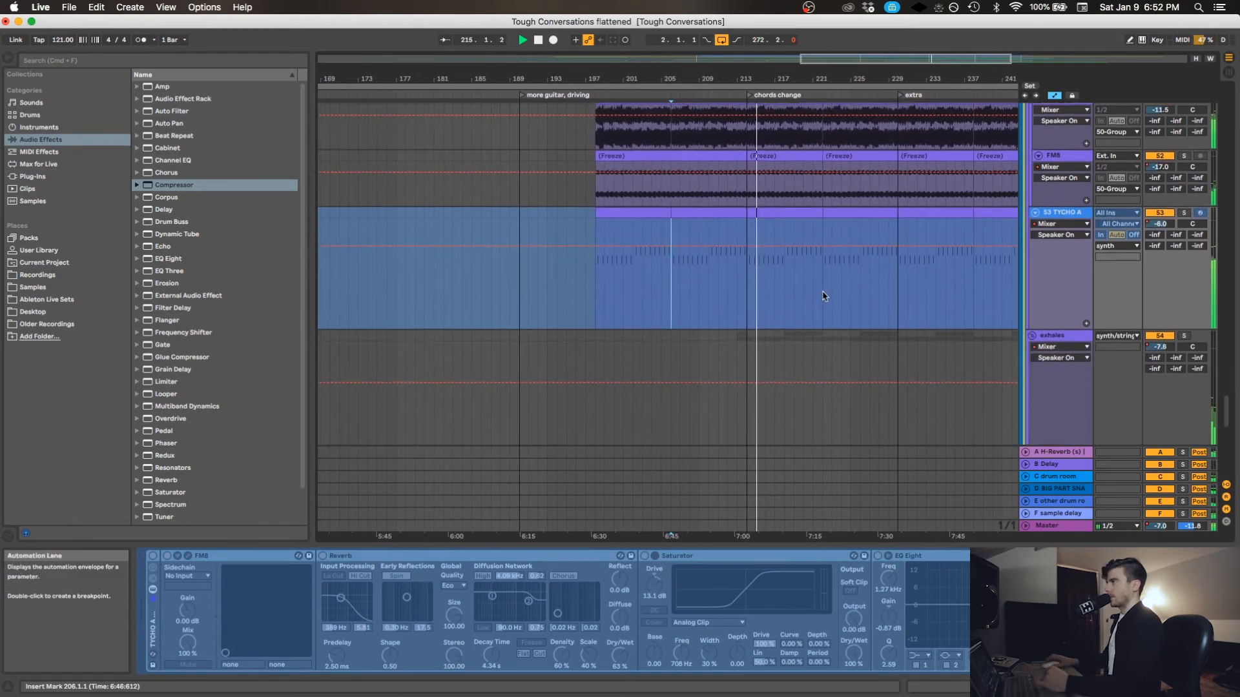
scroll(824, 296, "right", 3)
scroll(823, 296, "down", 3)
scroll(823, 296, "left", 1)
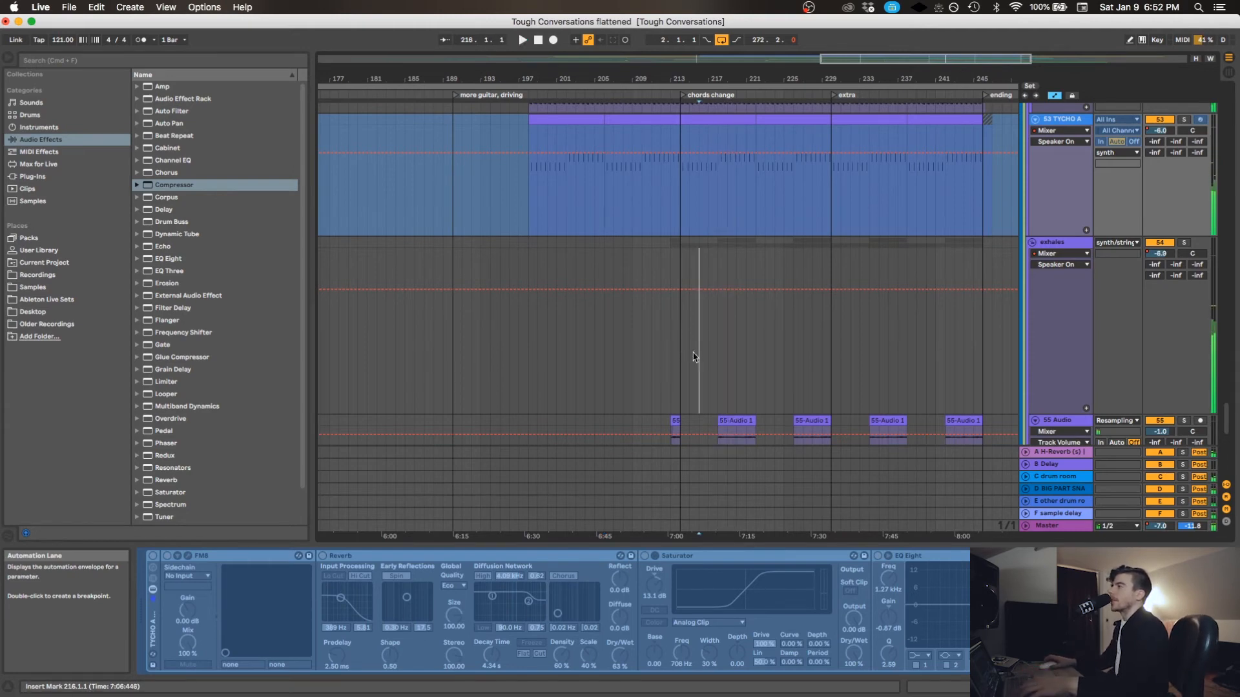
left_click(694, 357)
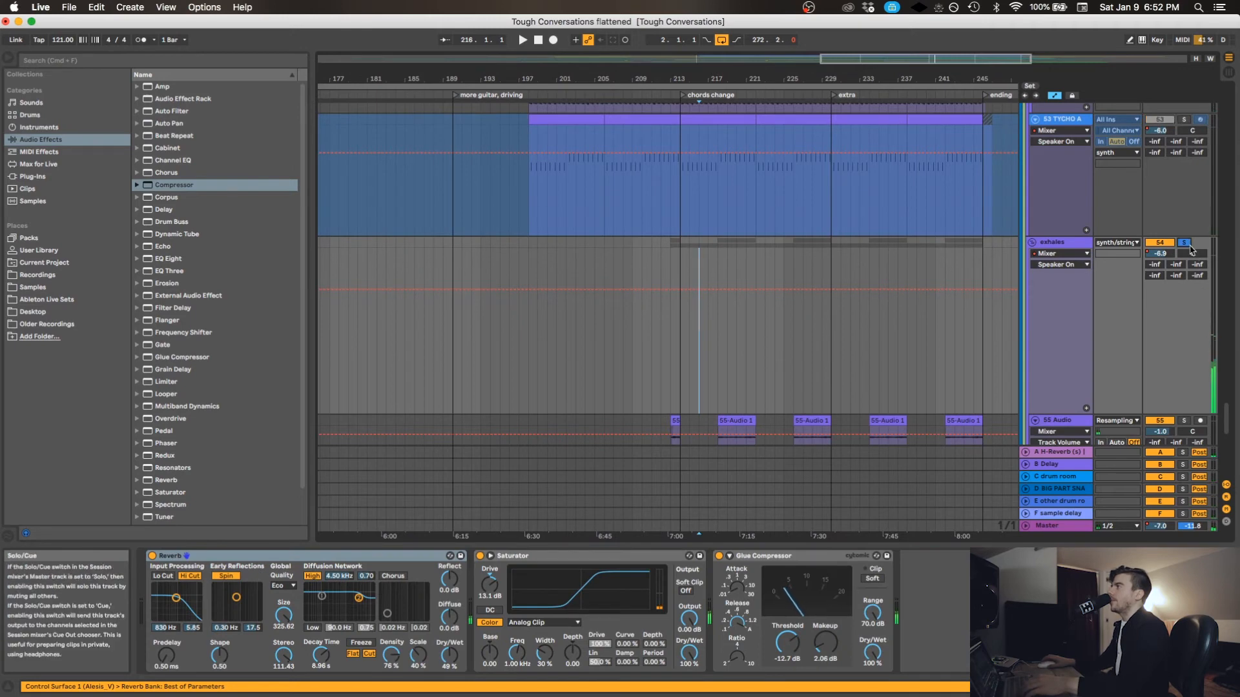
left_click(669, 353)
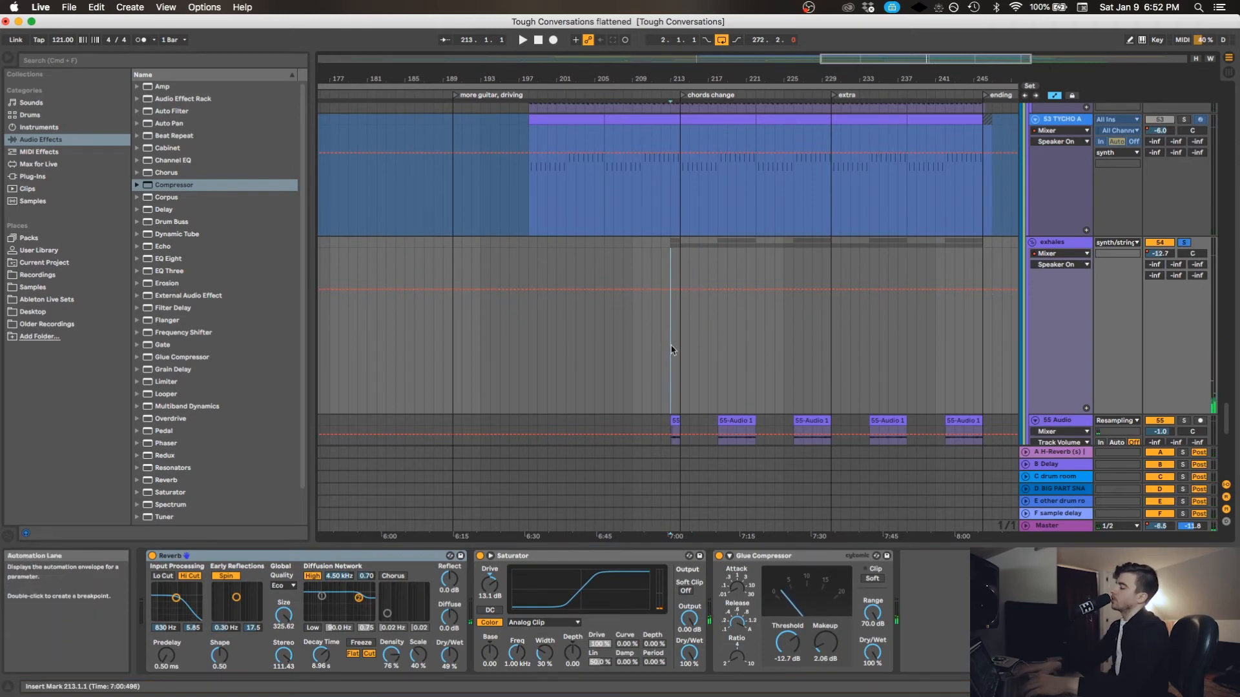
Play the soloed exhales tracks through the chords change section, moving the insert marker to bars 218 and 220.
key("plus")
key("plus")
key("plus")
key("plus")
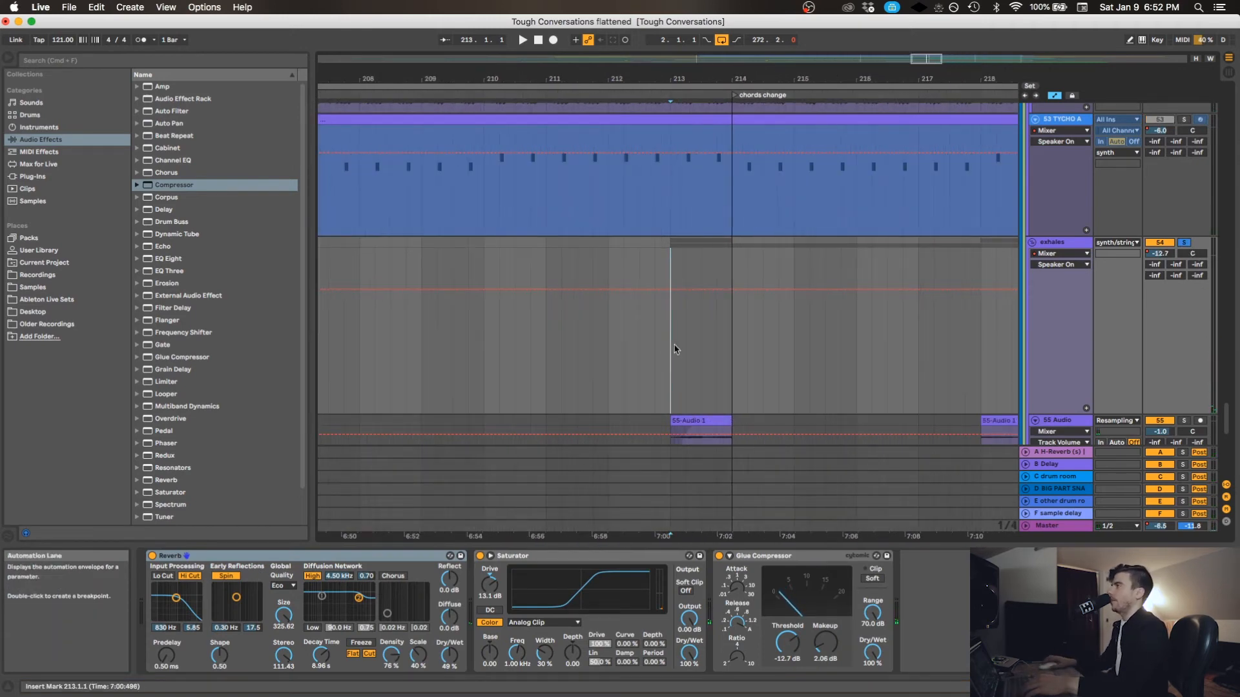
scroll(675, 349, "down", 5)
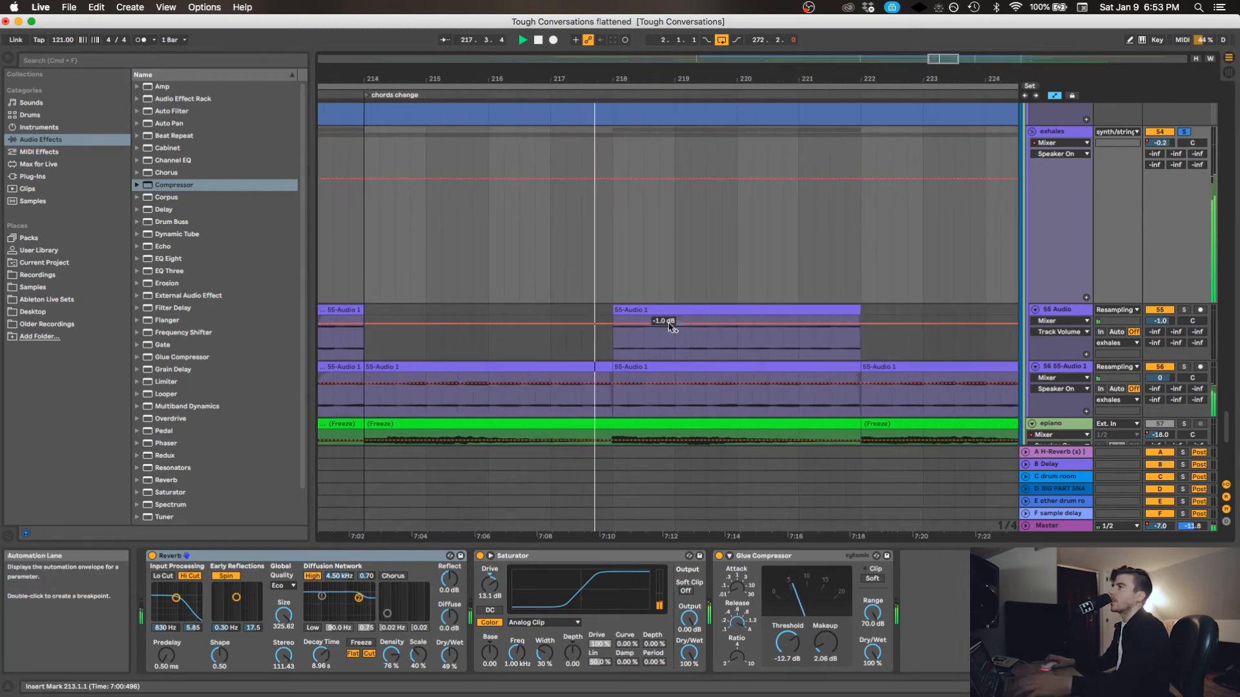
left_click(614, 261)
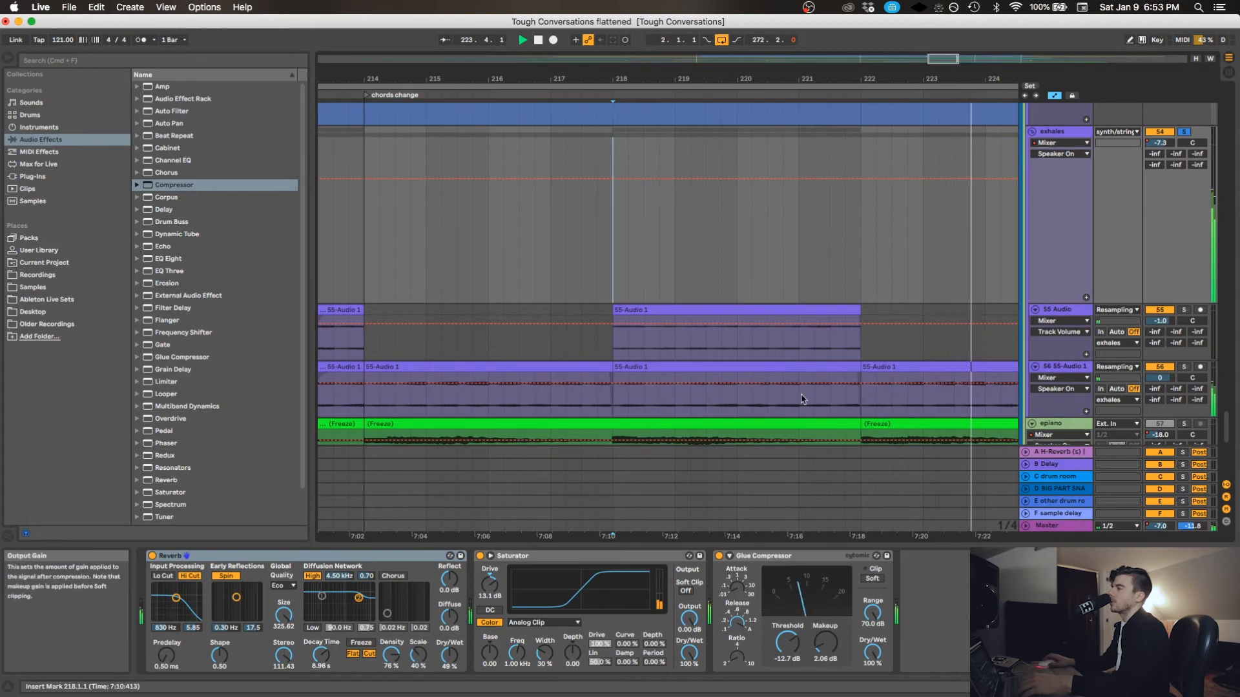
left_click(737, 284)
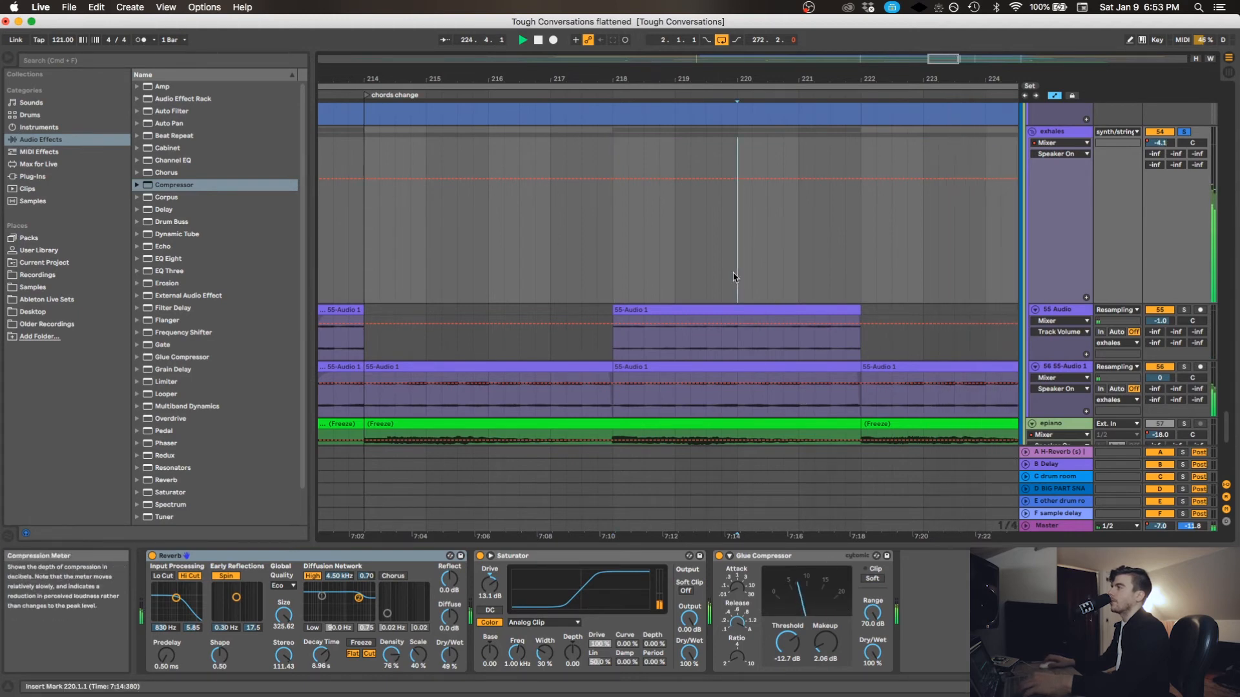
left_click(754, 226)
key("minus")
key("minus")
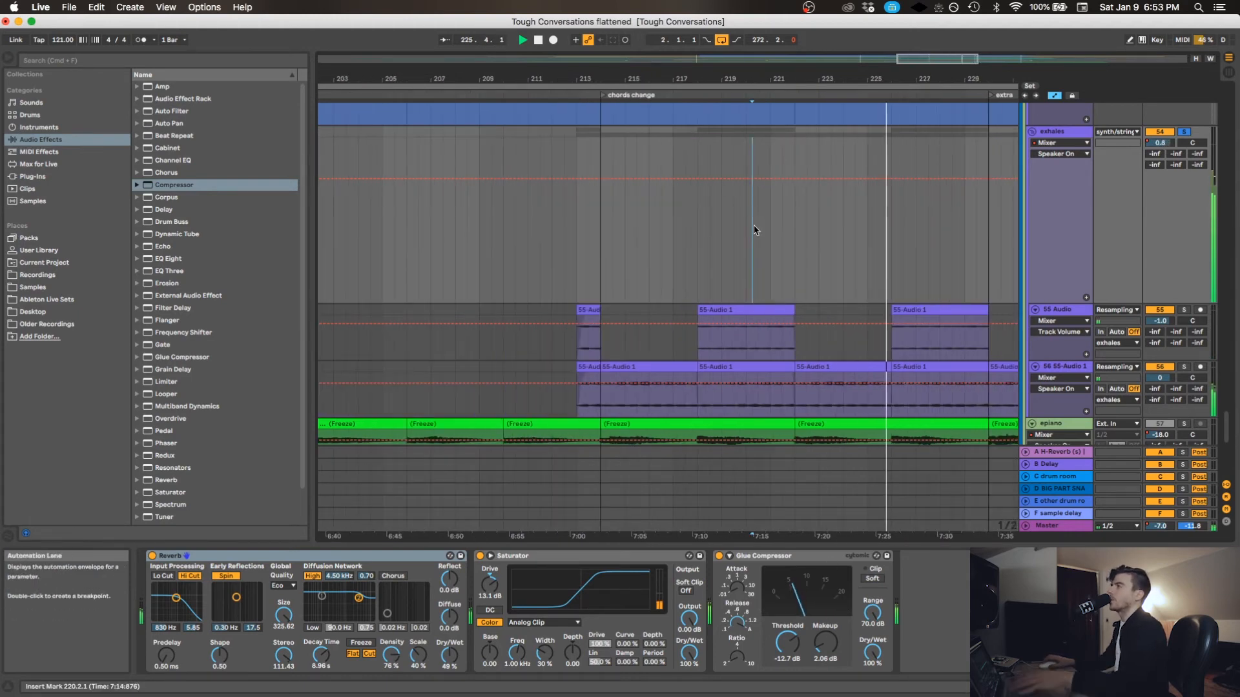
Solo the exhales tracks 55 Audio and 56 55-Audio 1 one at a time while the chords change section plays.
scroll(756, 230, "right", 3)
left_click(1184, 310)
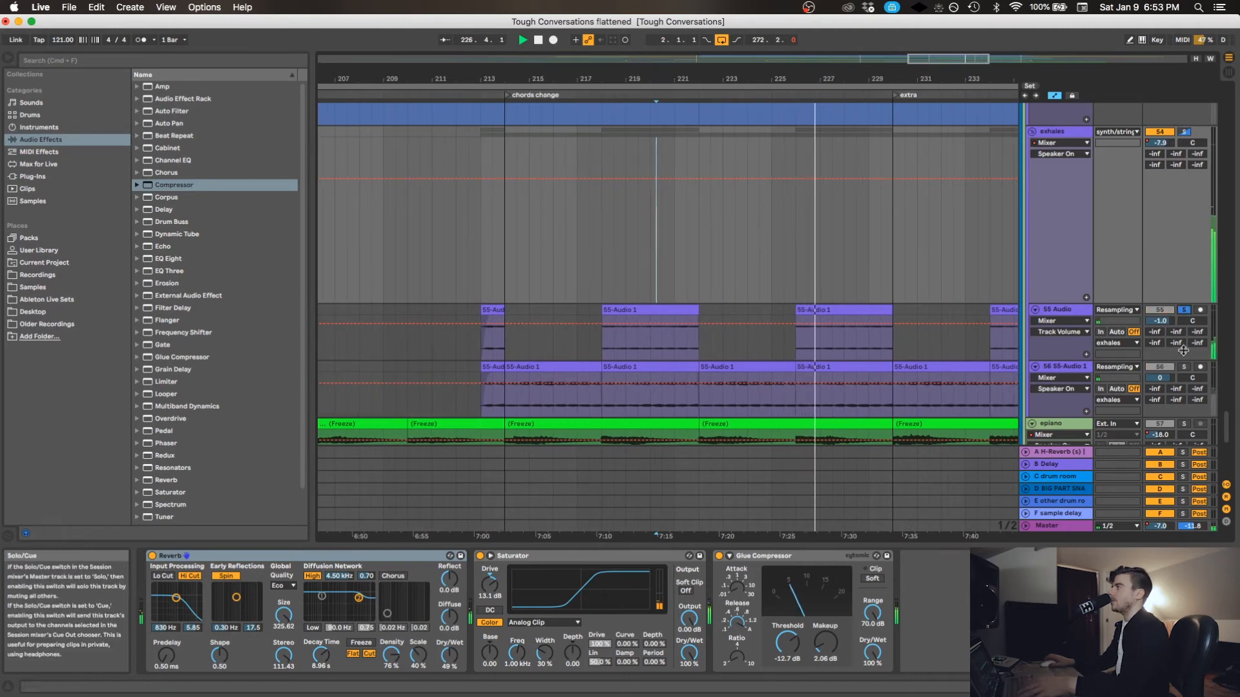
left_click(1185, 367)
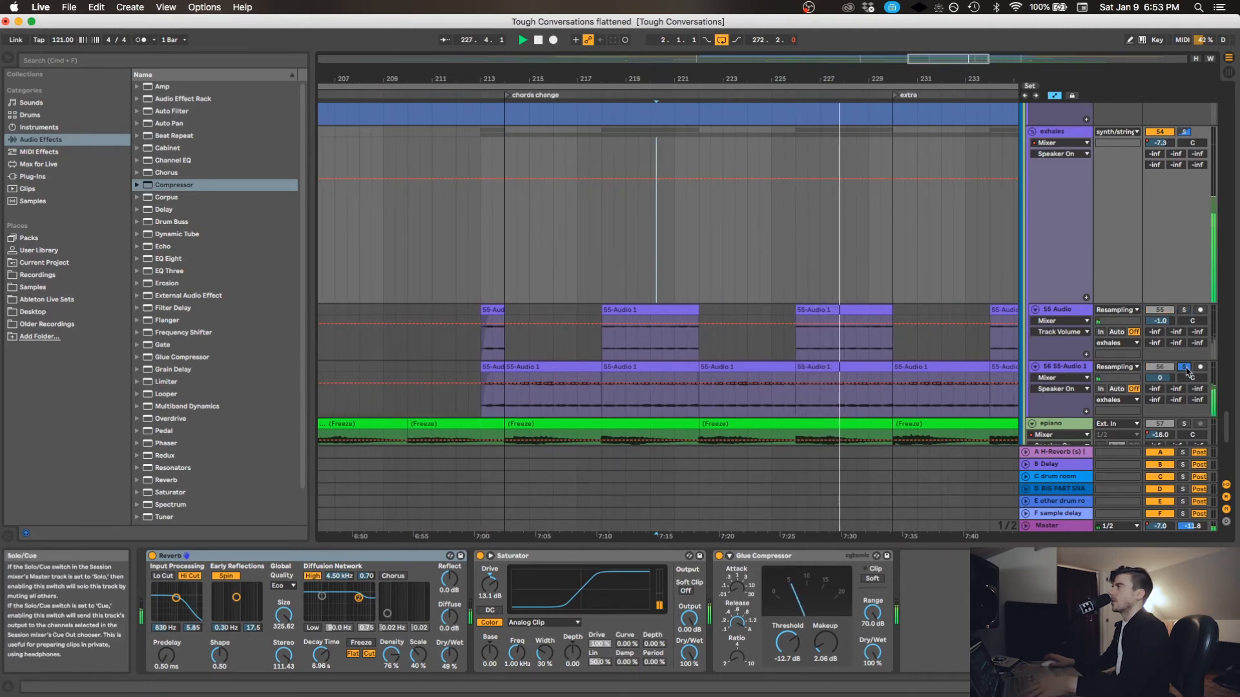
left_click(1184, 311, "super")
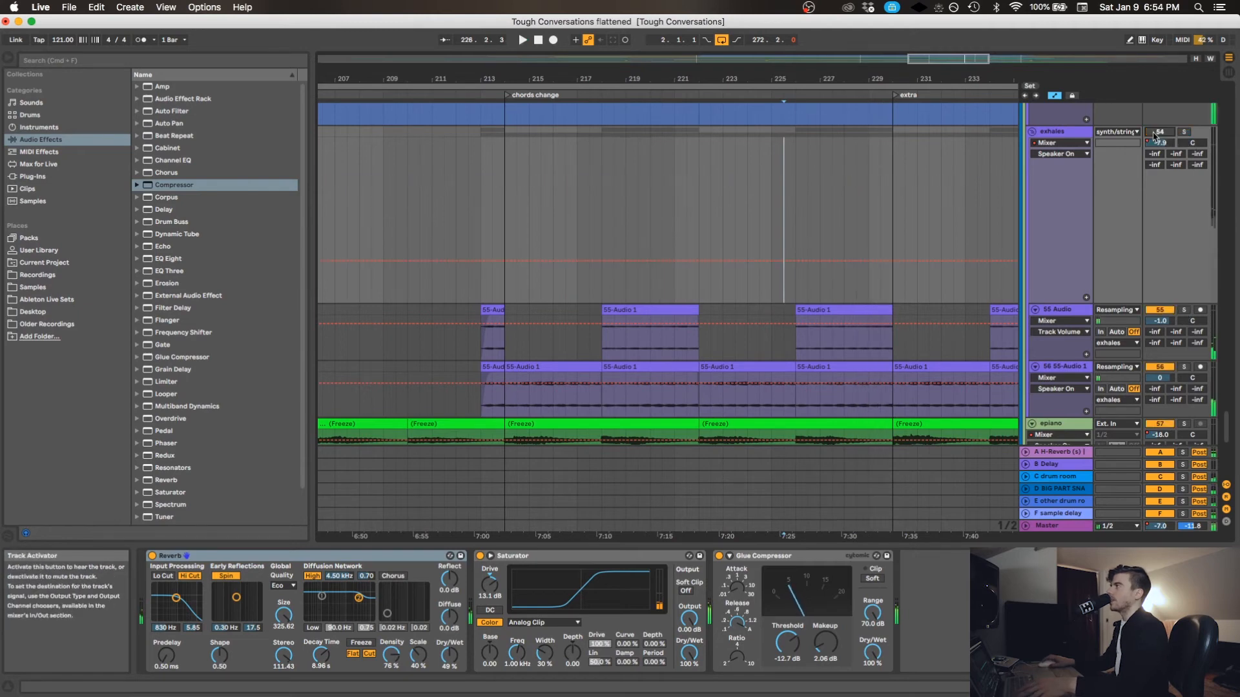
Compare the full mix from bar 225 with the exhales group muted and with it active.
key("space")
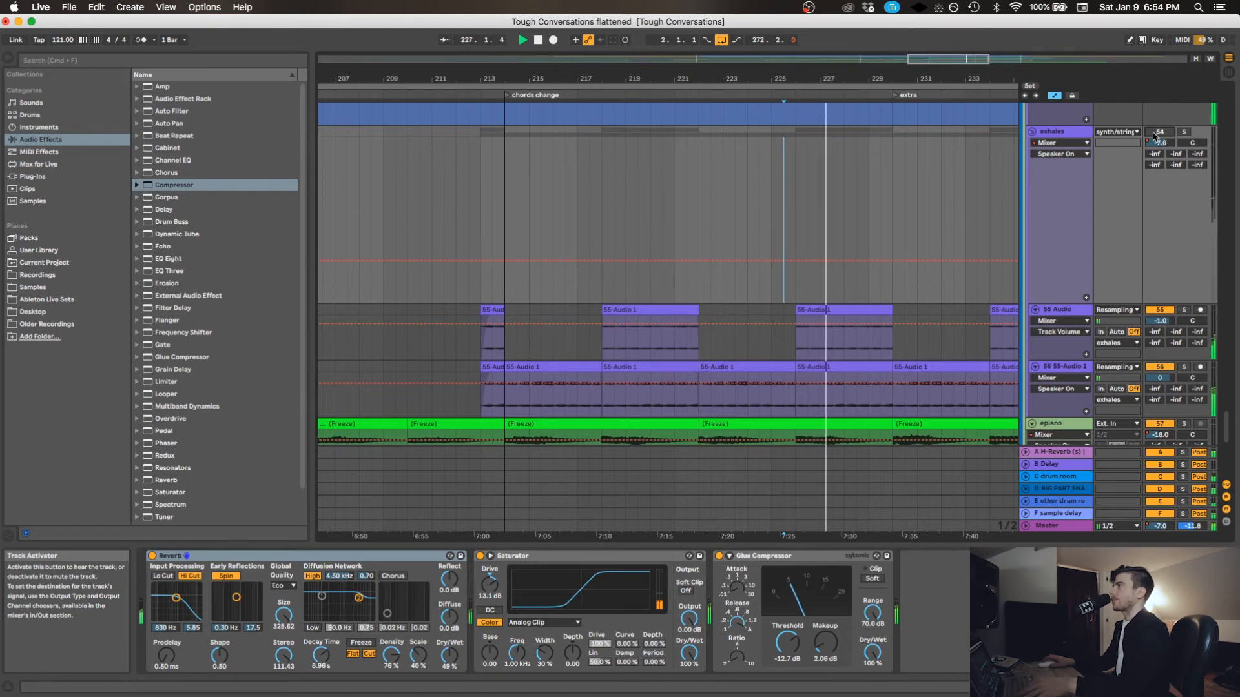
key("space")
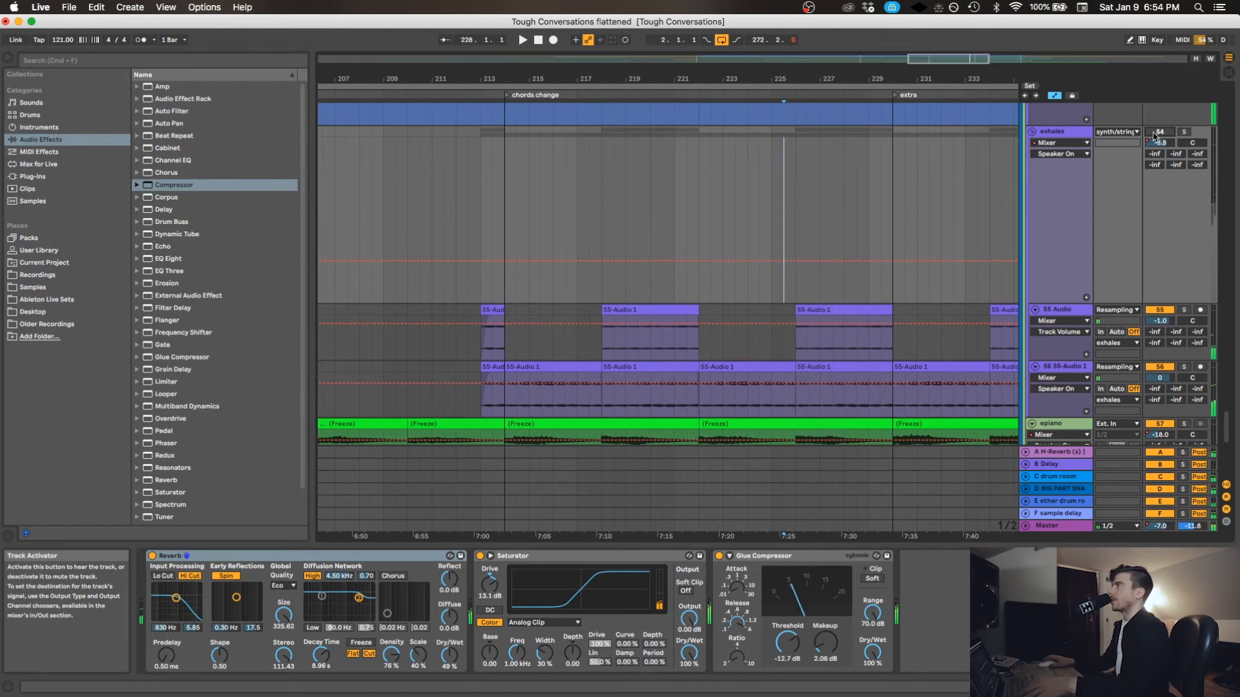
key("space")
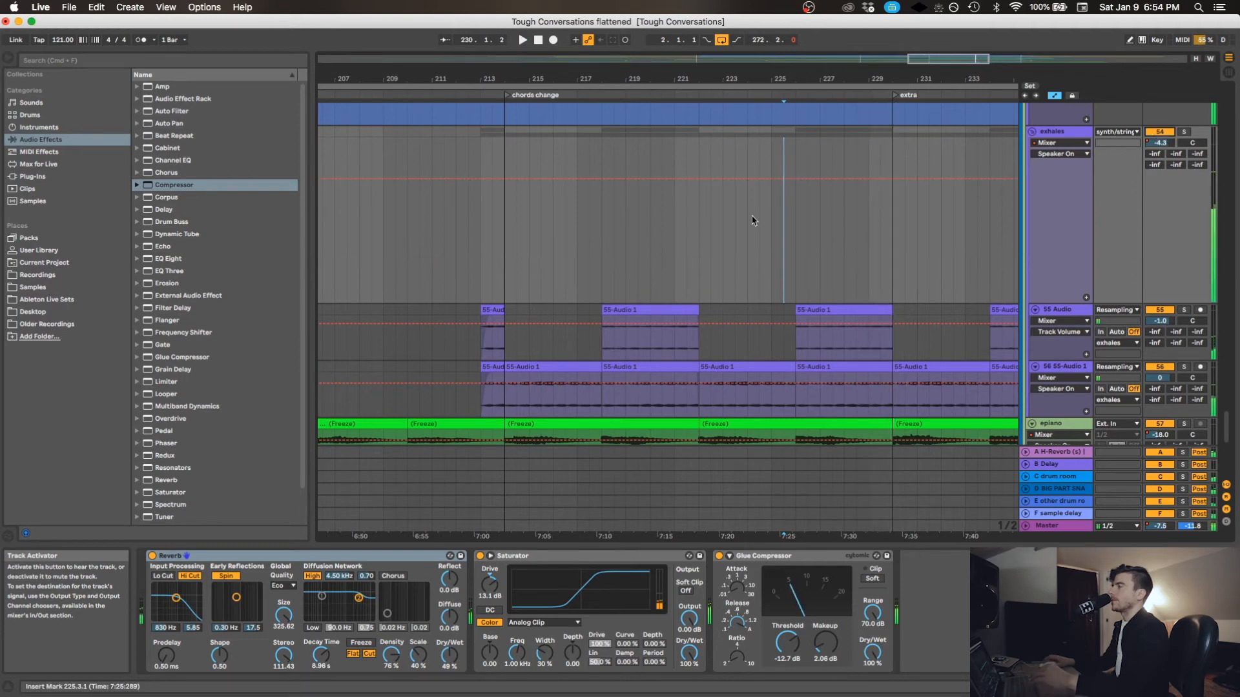
Solo the epiano track and set the playback start to bar 81, near the beginning of its clips.
scroll(608, 256, "down", 3)
scroll(610, 258, "down", 2)
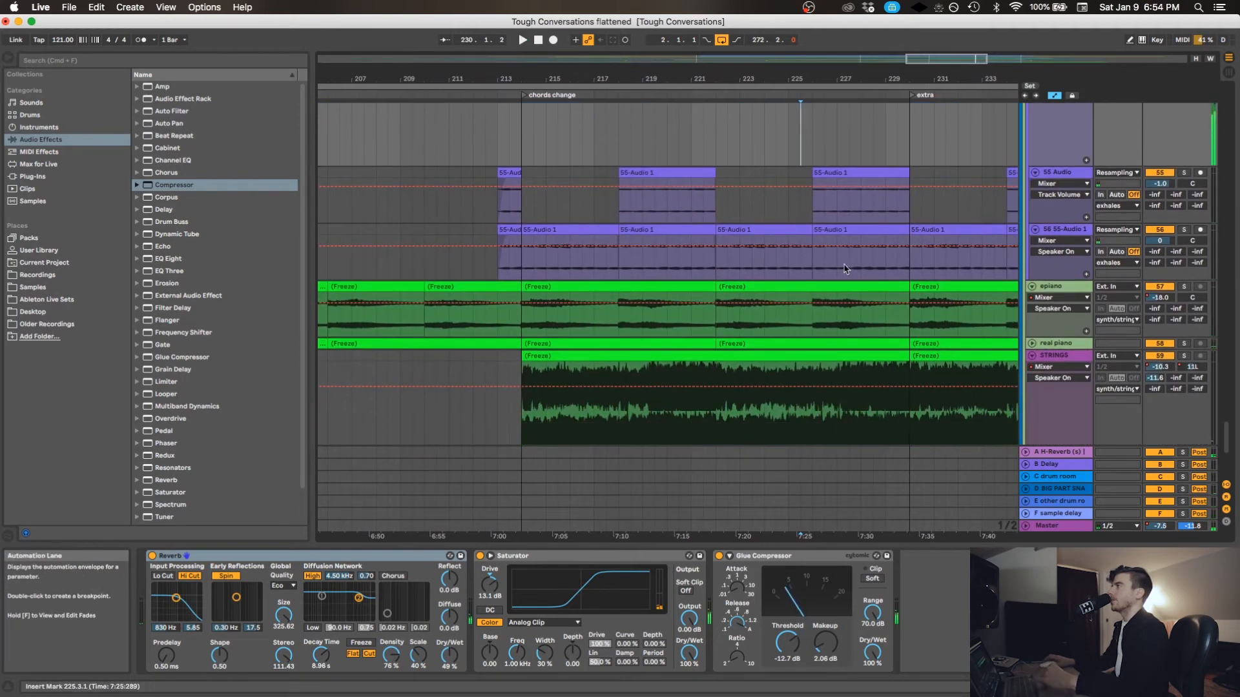
scroll(786, 285, "left", 2)
scroll(786, 285, "down", 6)
left_click(767, 307)
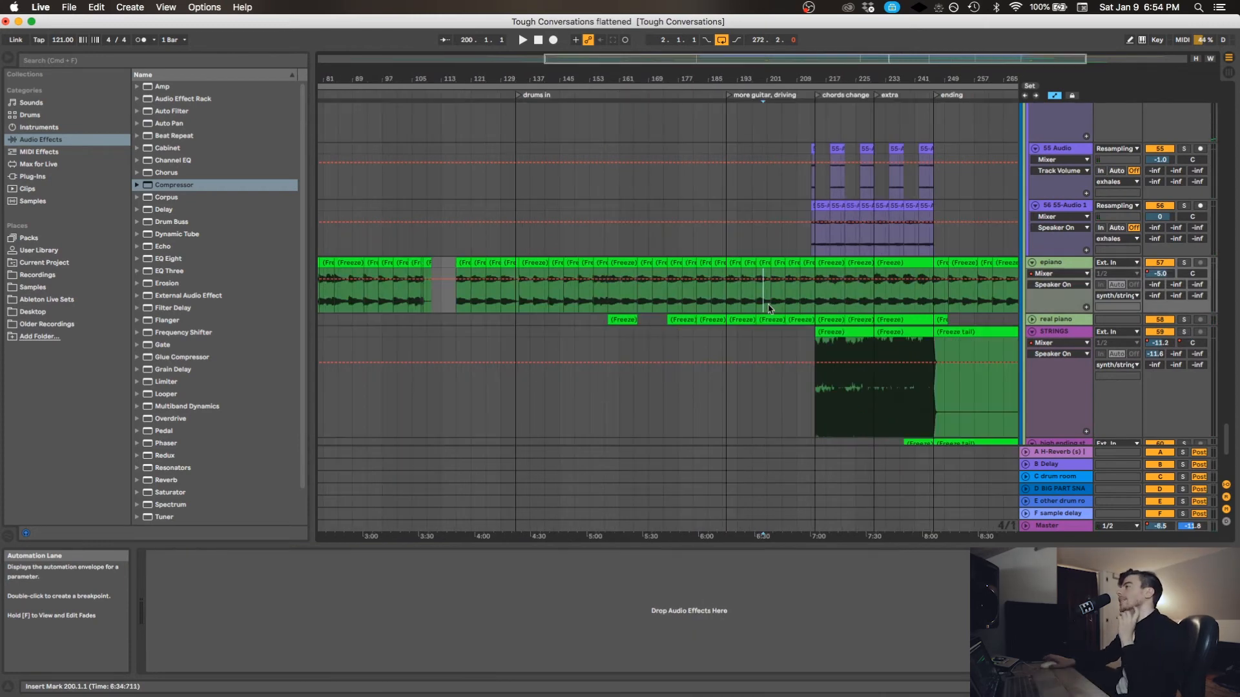
scroll(551, 324, "left", 5)
left_click(571, 284)
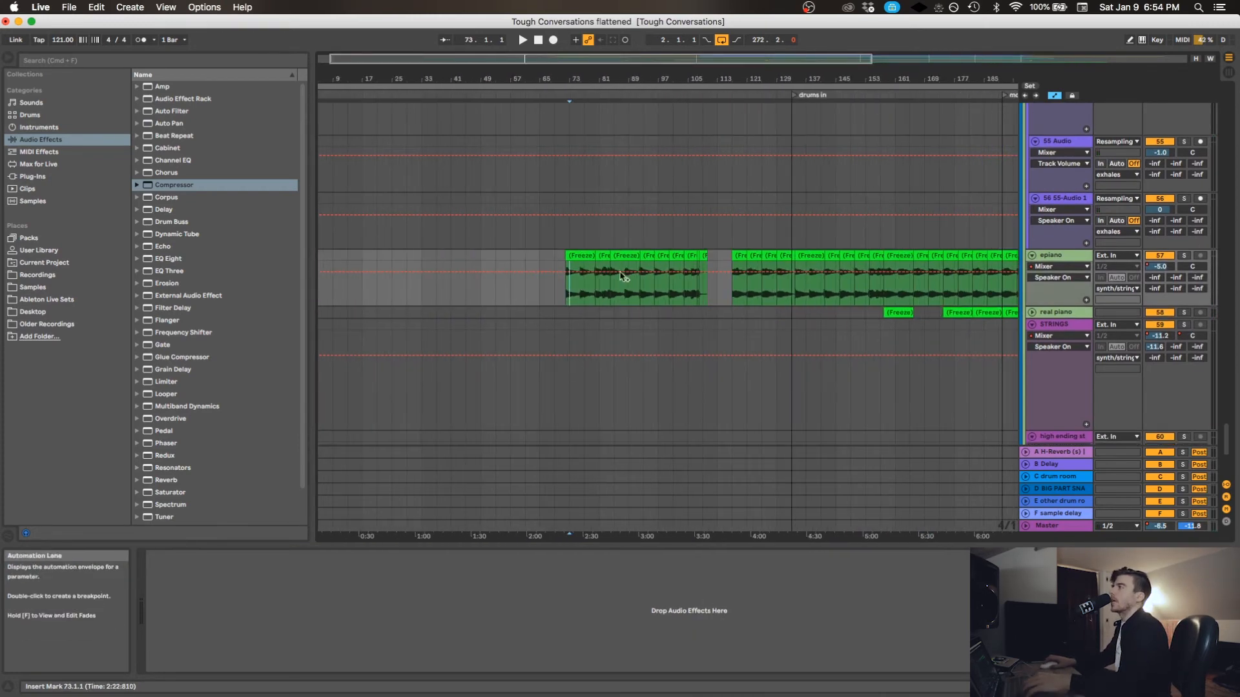
left_click(1183, 256)
left_click(606, 292)
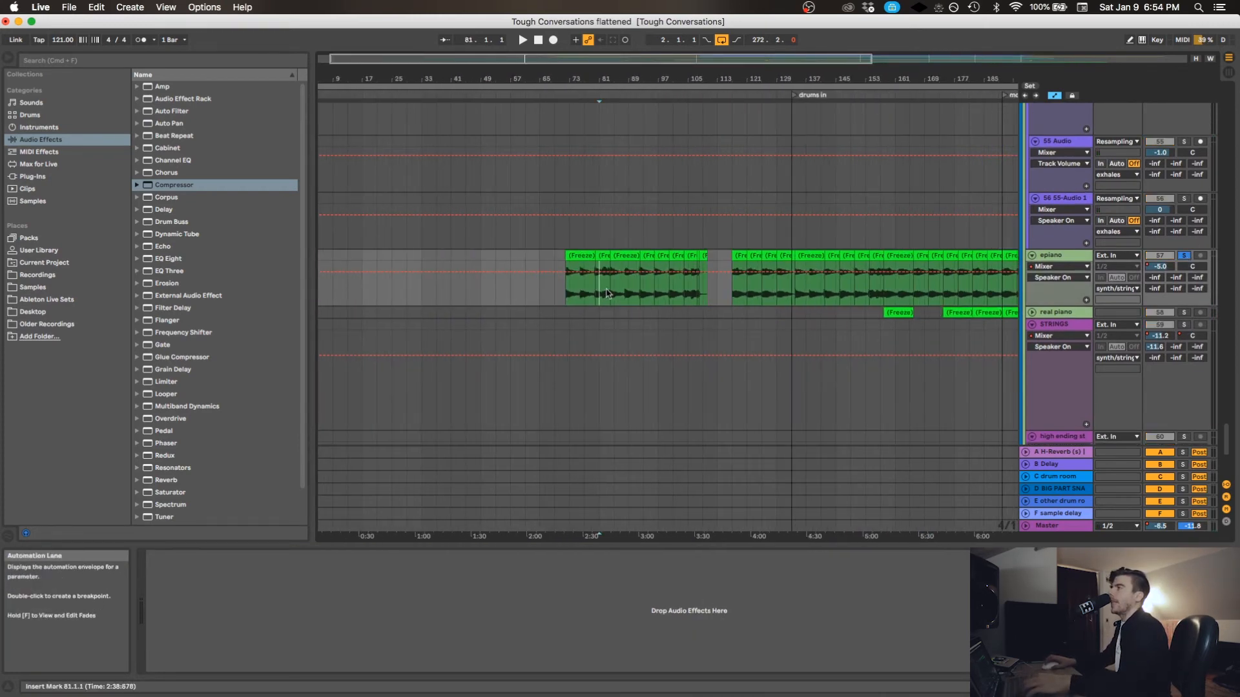
Play the soloed epiano track from bar 81 and place the insert marker at bars 117 and 120, after the gap in its clips.
key("space")
key("plus")
key("plus")
key("plus")
key("plus")
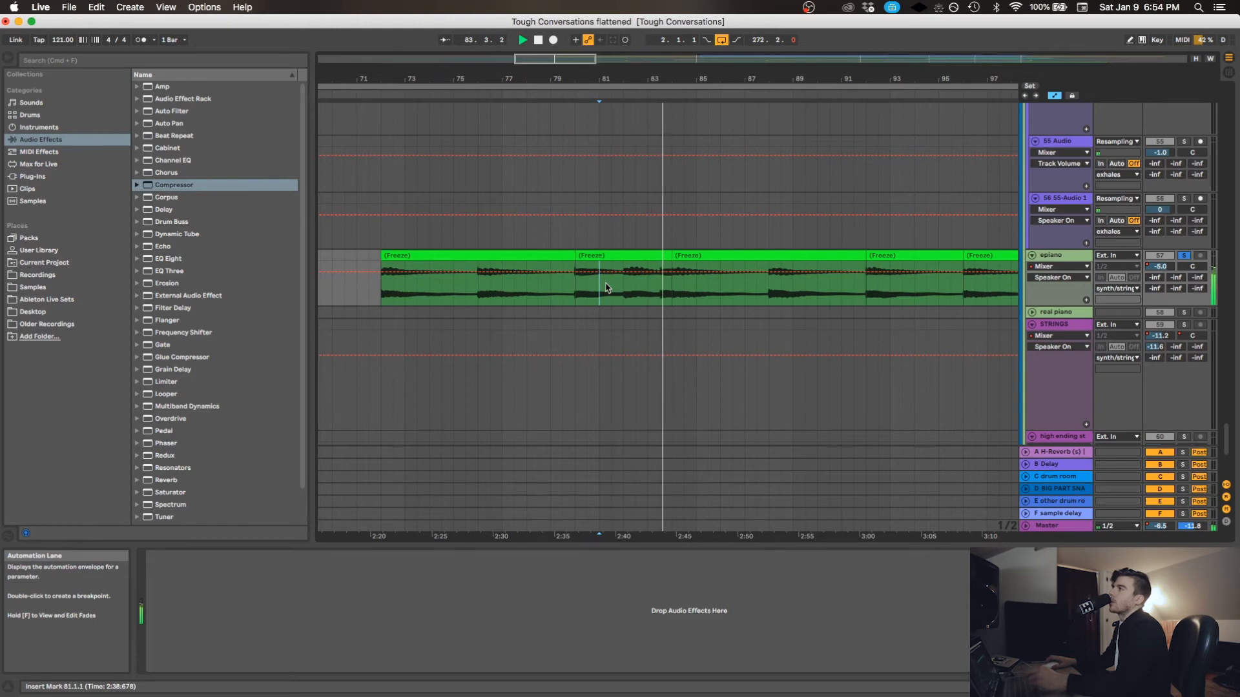
scroll(797, 299, "right", 10)
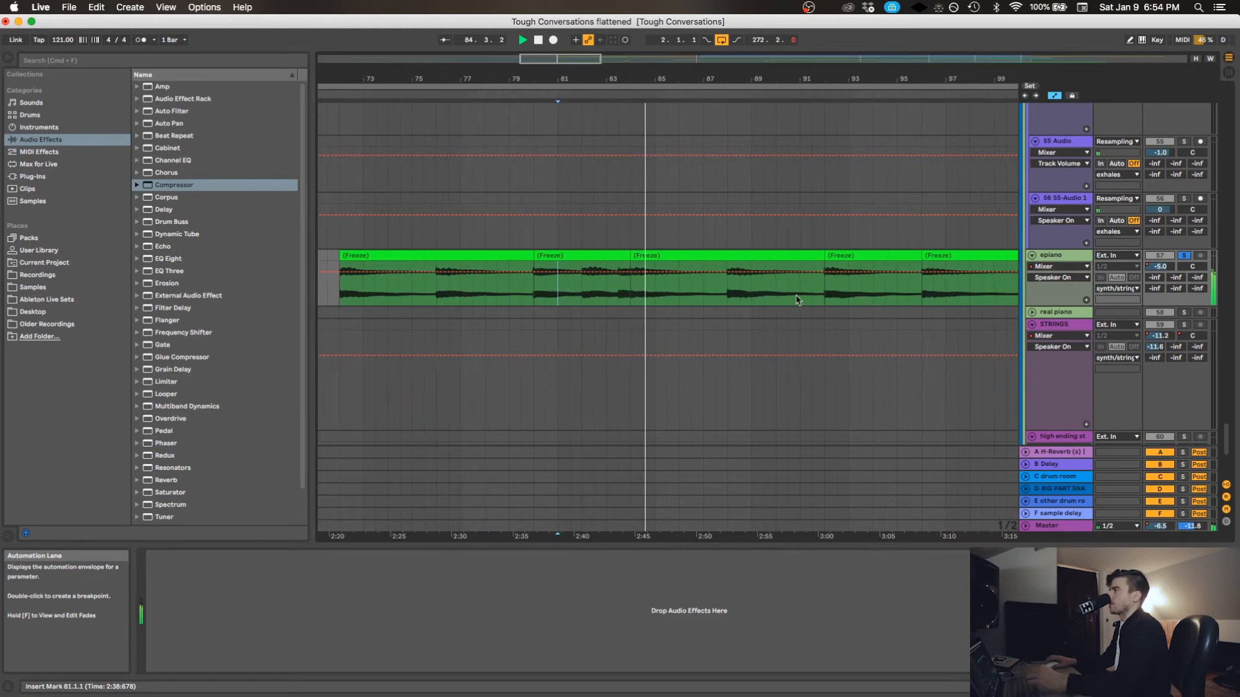
scroll(765, 290, "right", 10)
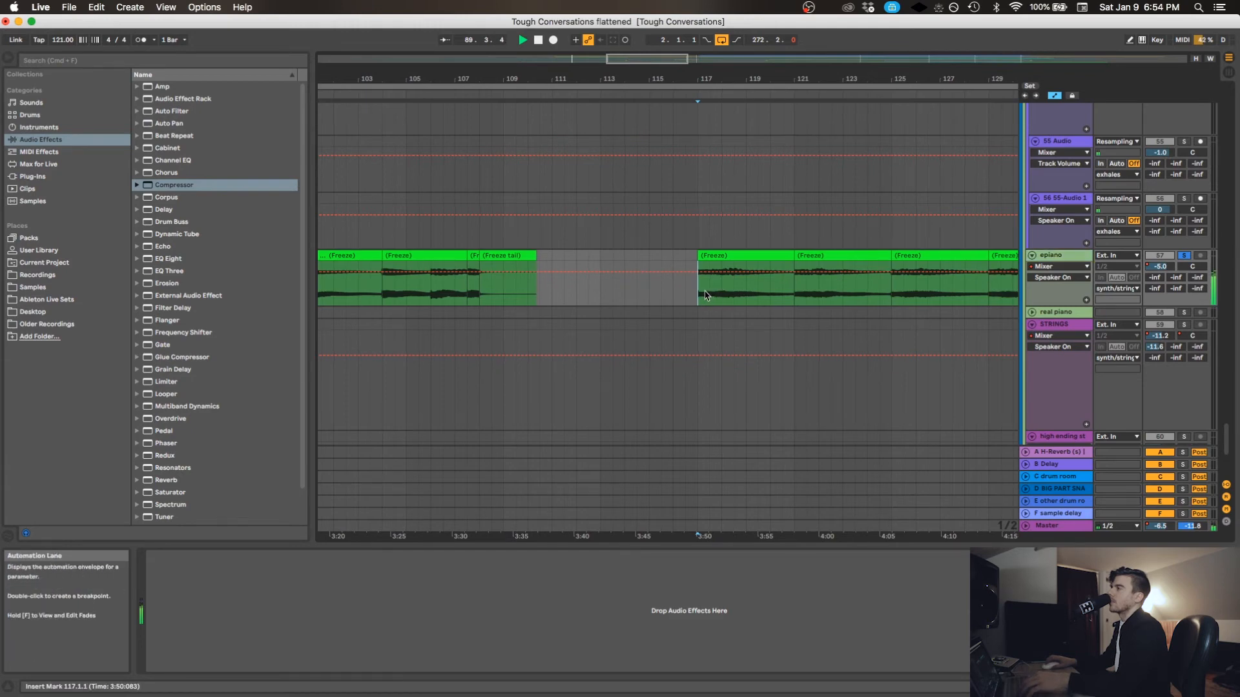
scroll(706, 295, "right", 2)
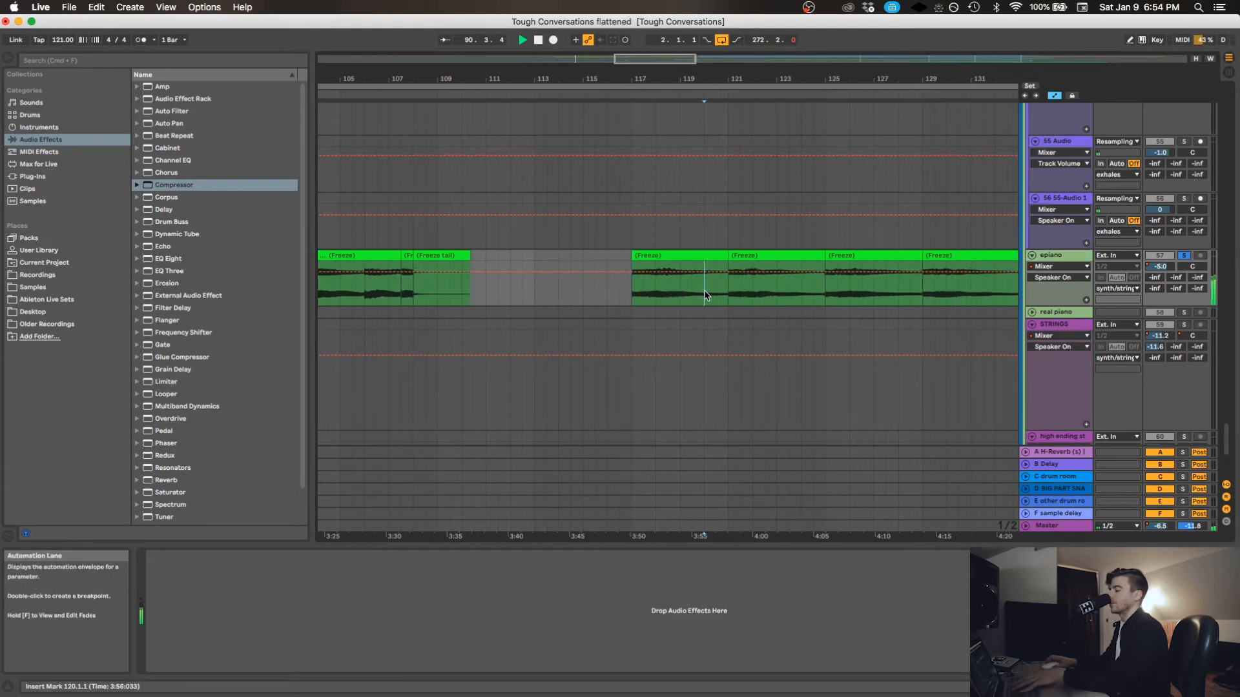
key("minus")
key("minus")
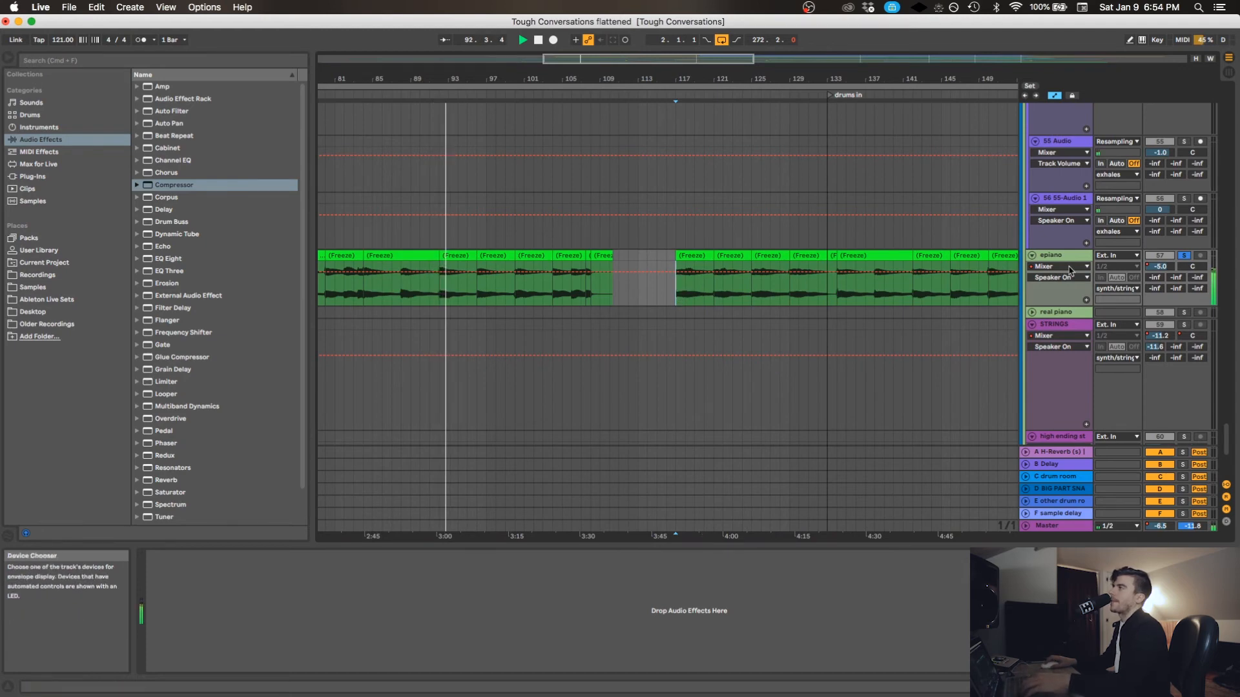
Unsolo the epiano during playback to hear it in the full mix, set the insert marker to bar 92, and solo it again.
left_click(1185, 256)
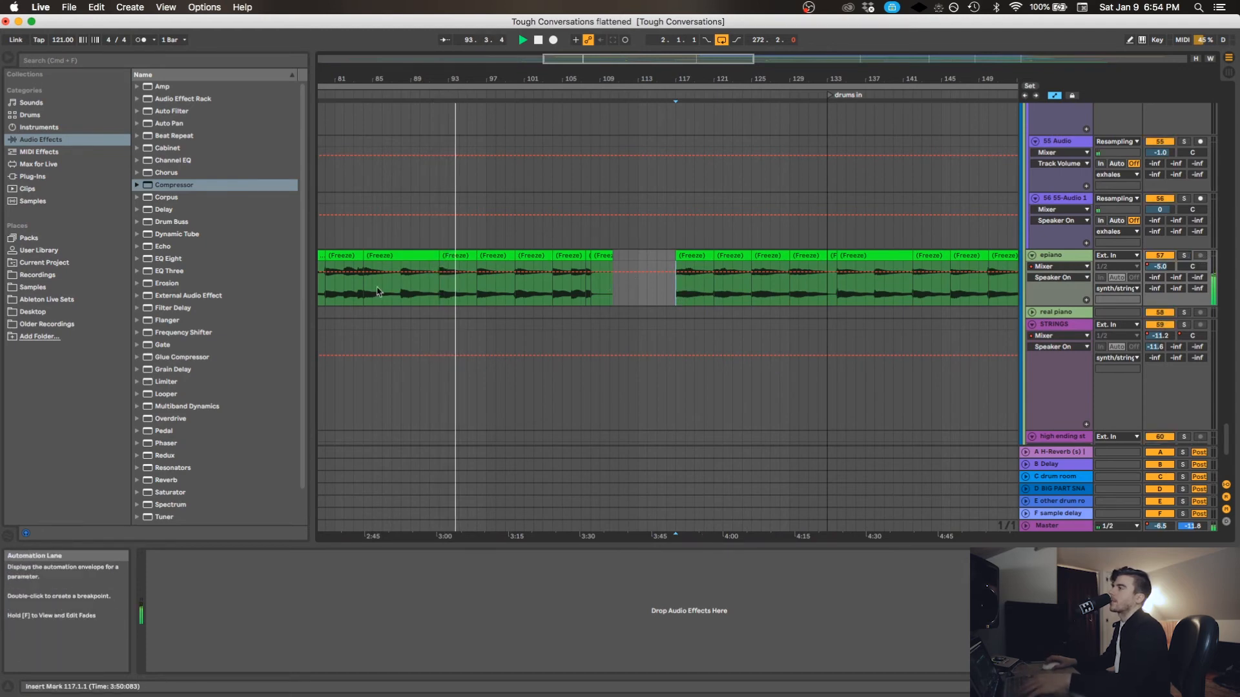
scroll(442, 302, "up", 5)
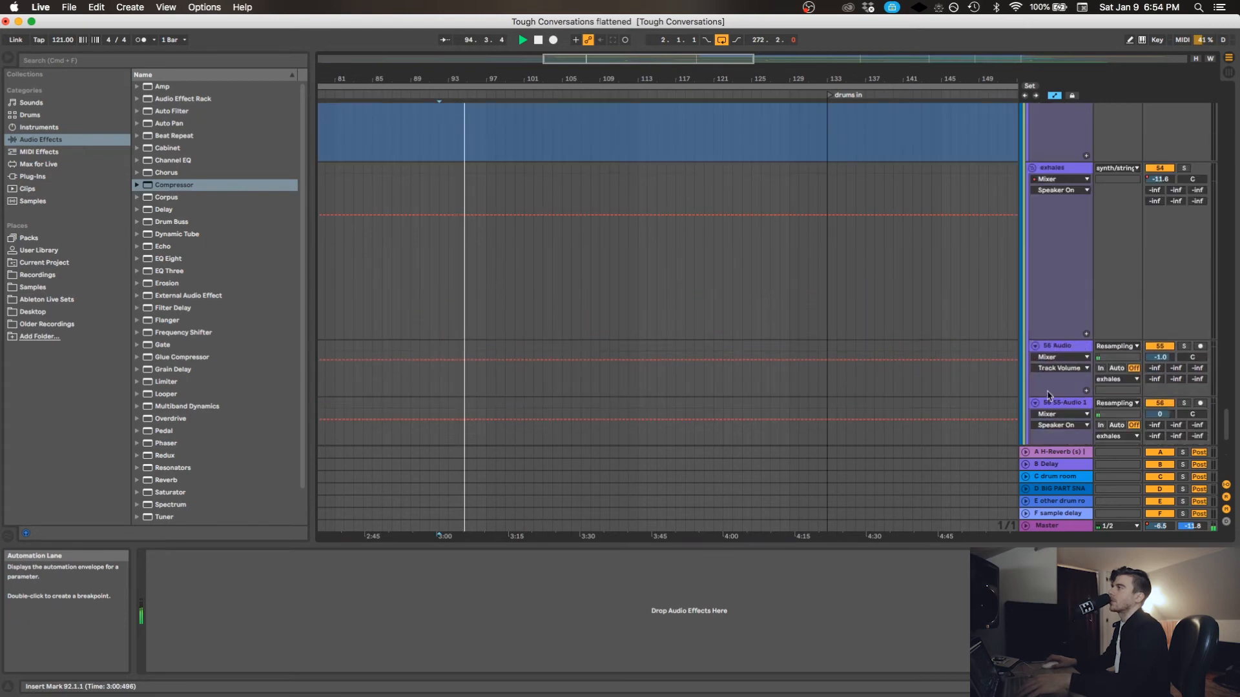
scroll(1118, 337, "down", 4)
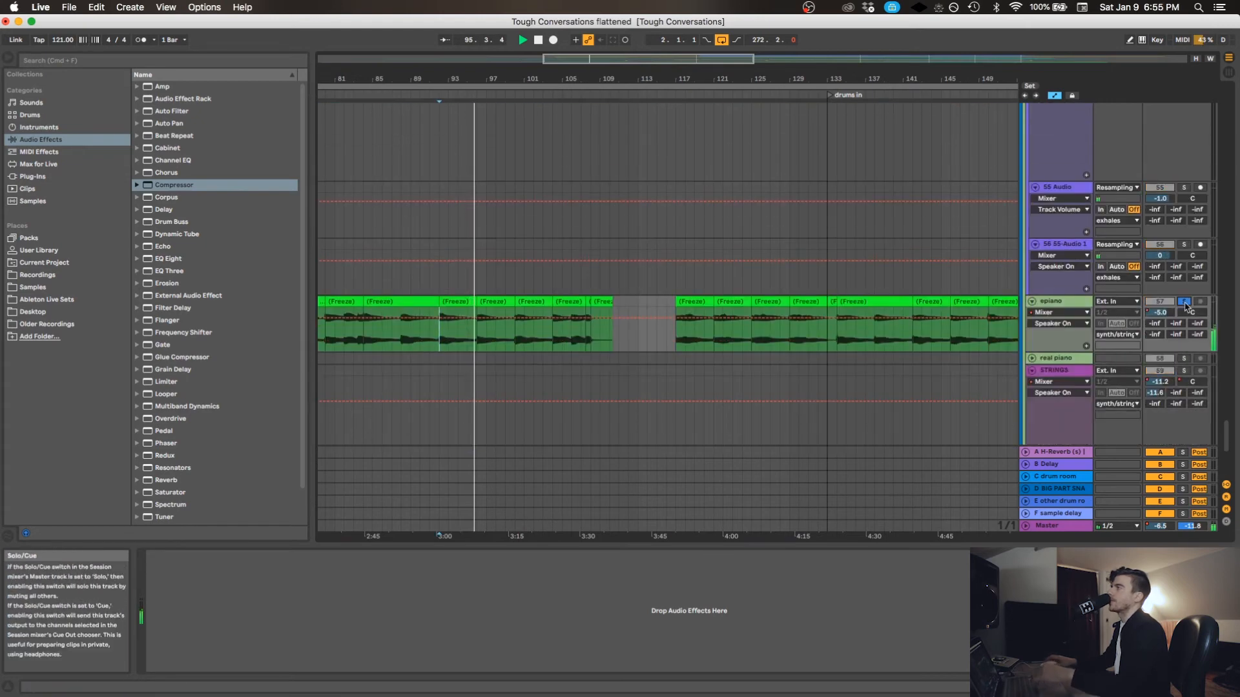
Add the clean guitar main riff track to the solo to hear it together with the epiano.
scroll(1185, 239, "up", 5)
scroll(1182, 174, "up", 10)
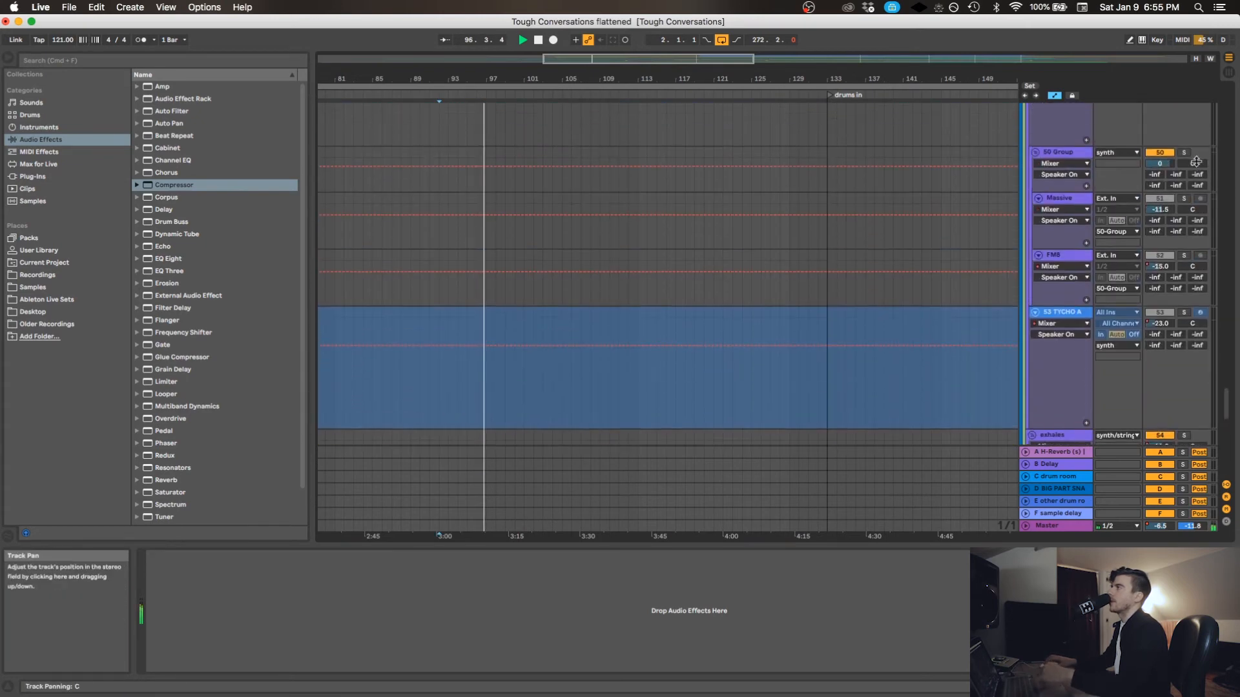
scroll(1161, 186, "up", 10)
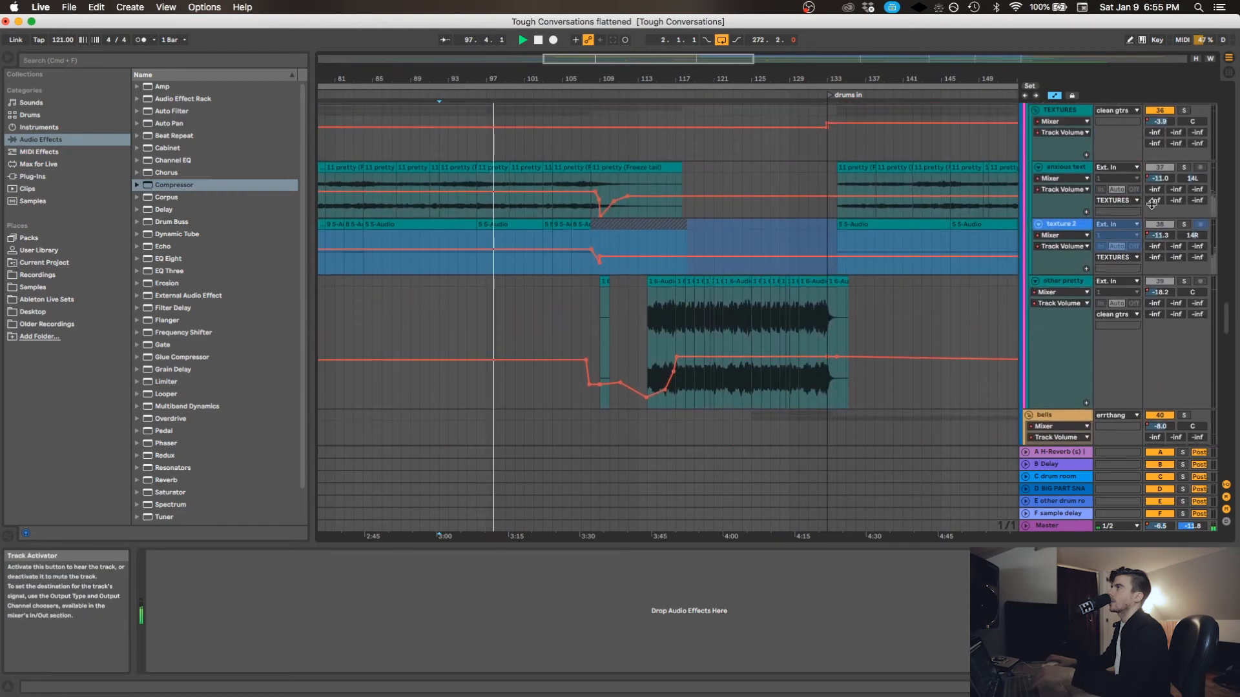
scroll(1156, 219, "down", 8)
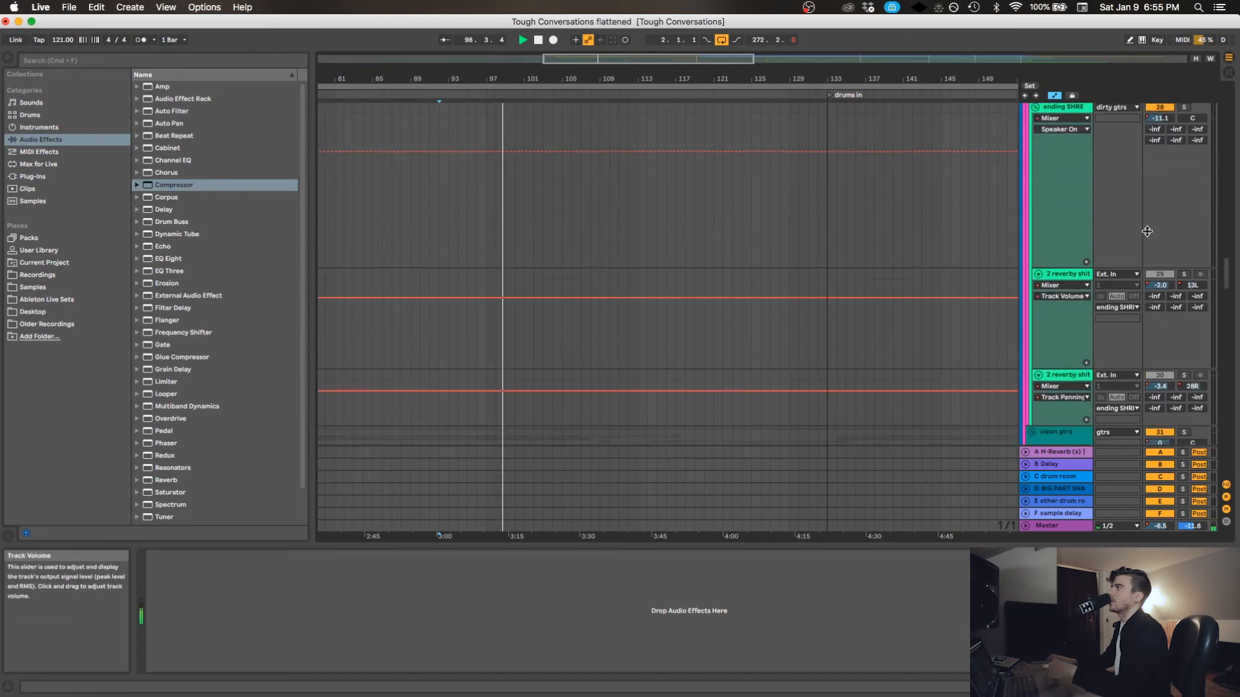
left_click(1184, 330)
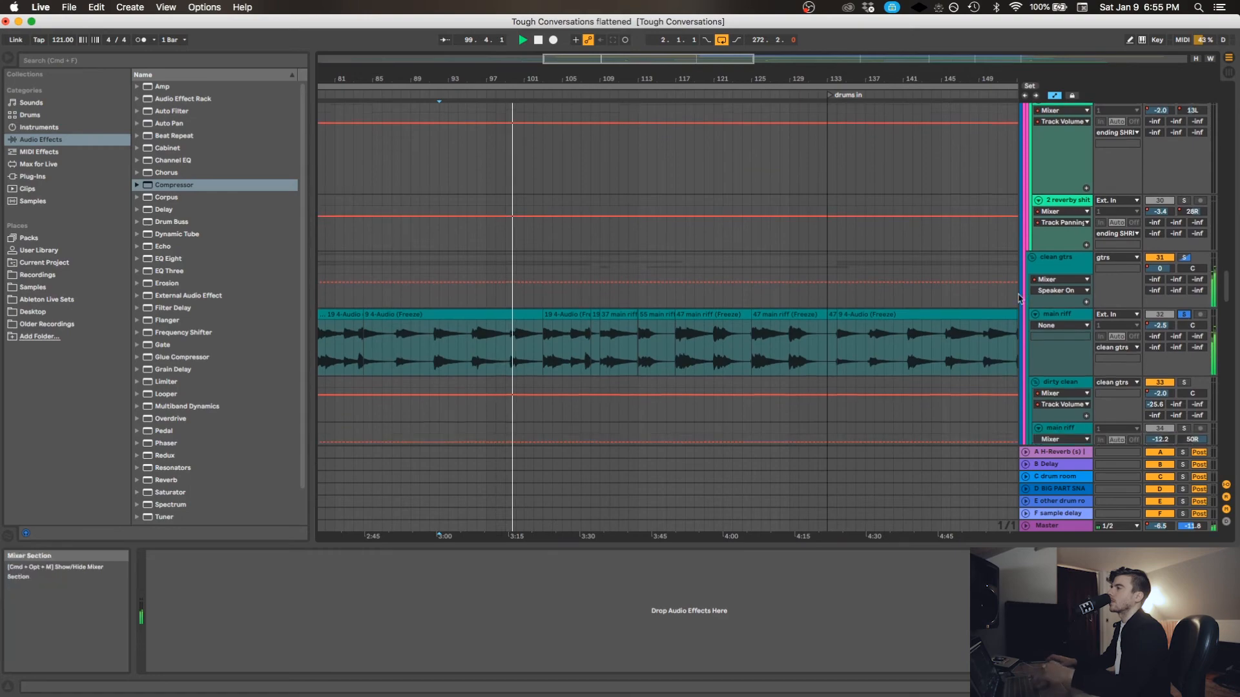
Return to the playing epiano track and look over its clips alongside the strings and ambiance tracks below it.
scroll(821, 268, "down", 10)
scroll(821, 268, "down", 15)
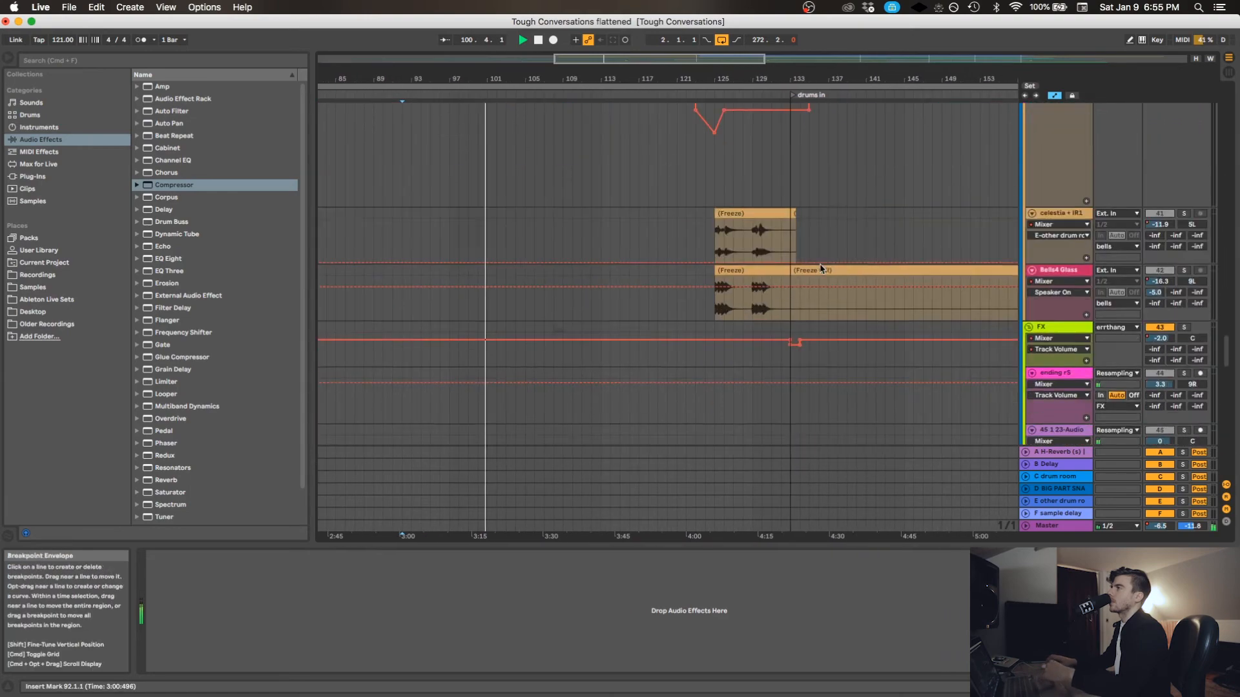
scroll(818, 269, "down", 10)
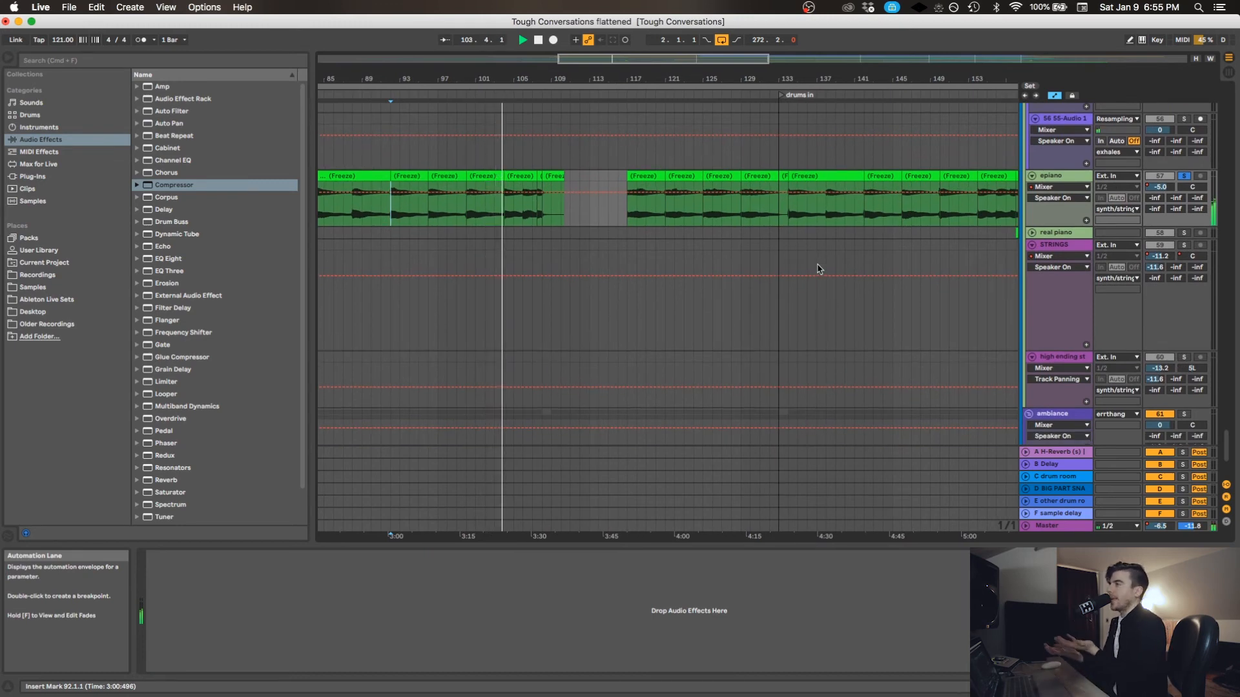
scroll(873, 223, "down", 5)
scroll(872, 233, "left", 3)
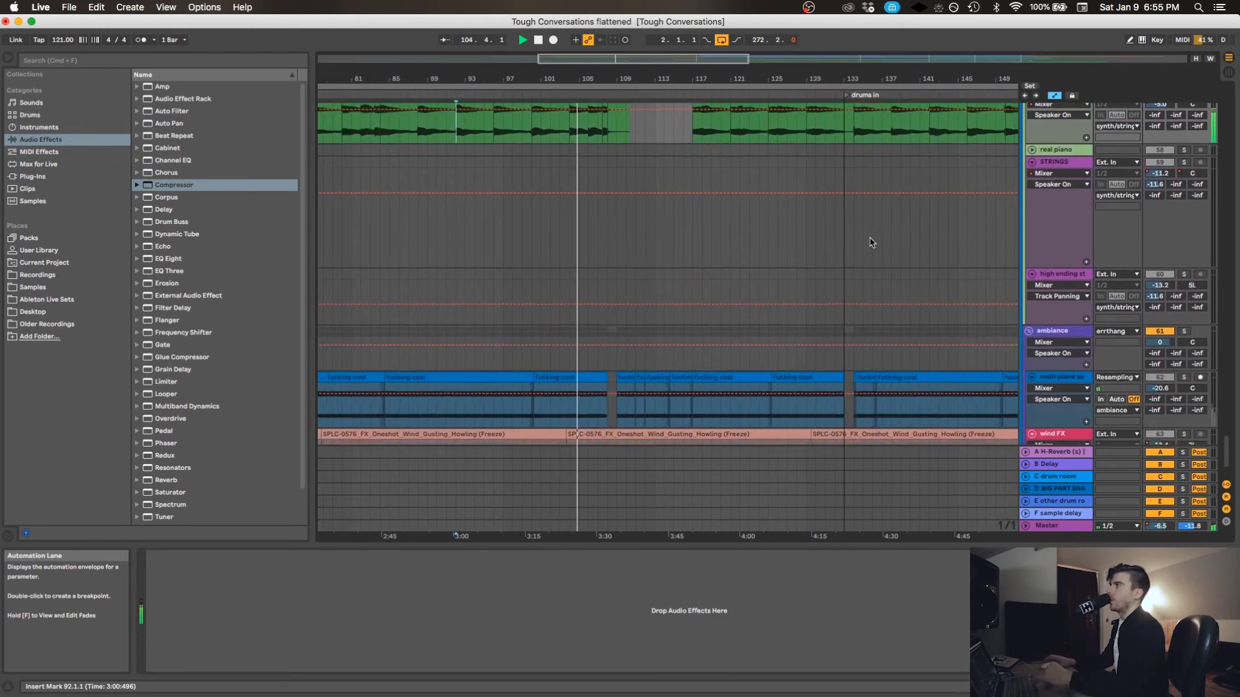
scroll(872, 243, "up", 5)
scroll(871, 243, "left", 4)
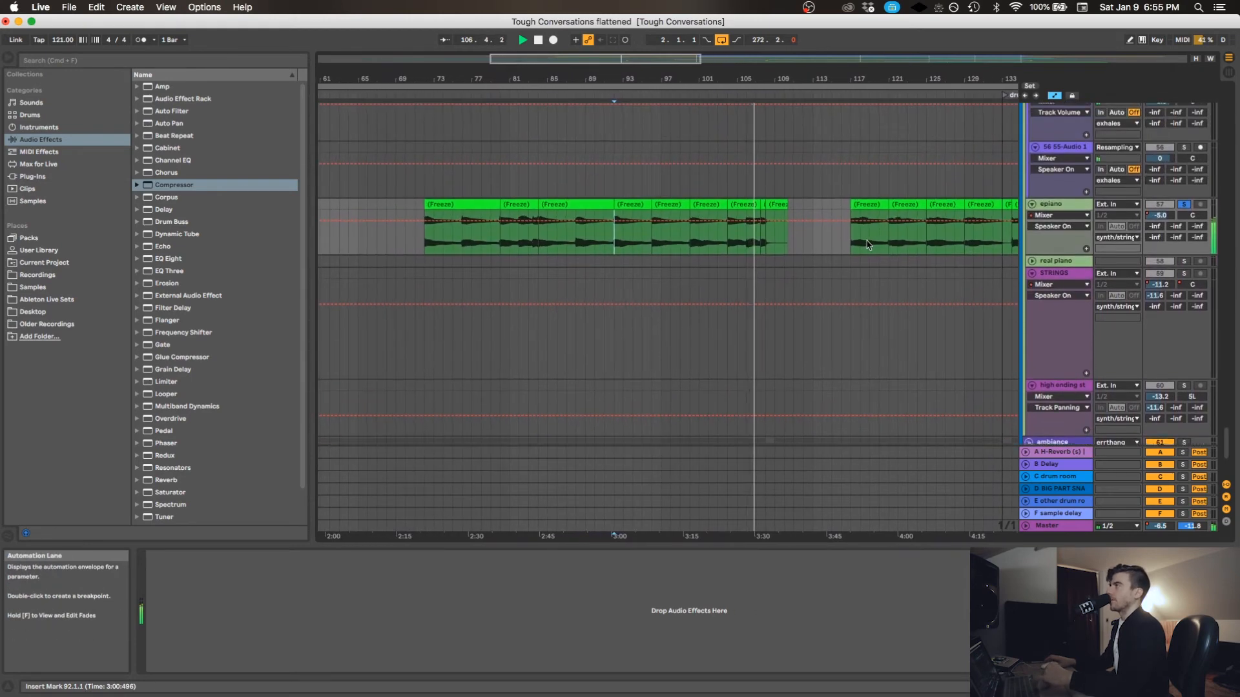
scroll(868, 244, "down", 3)
scroll(868, 244, "left", 1)
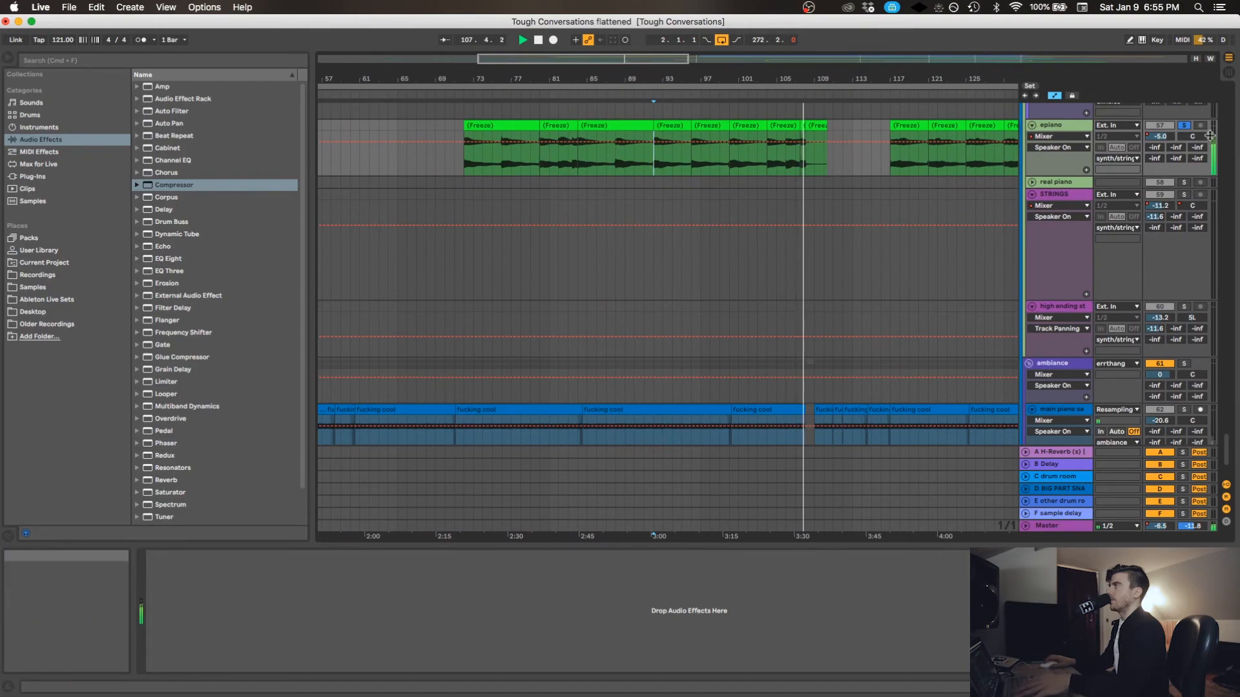
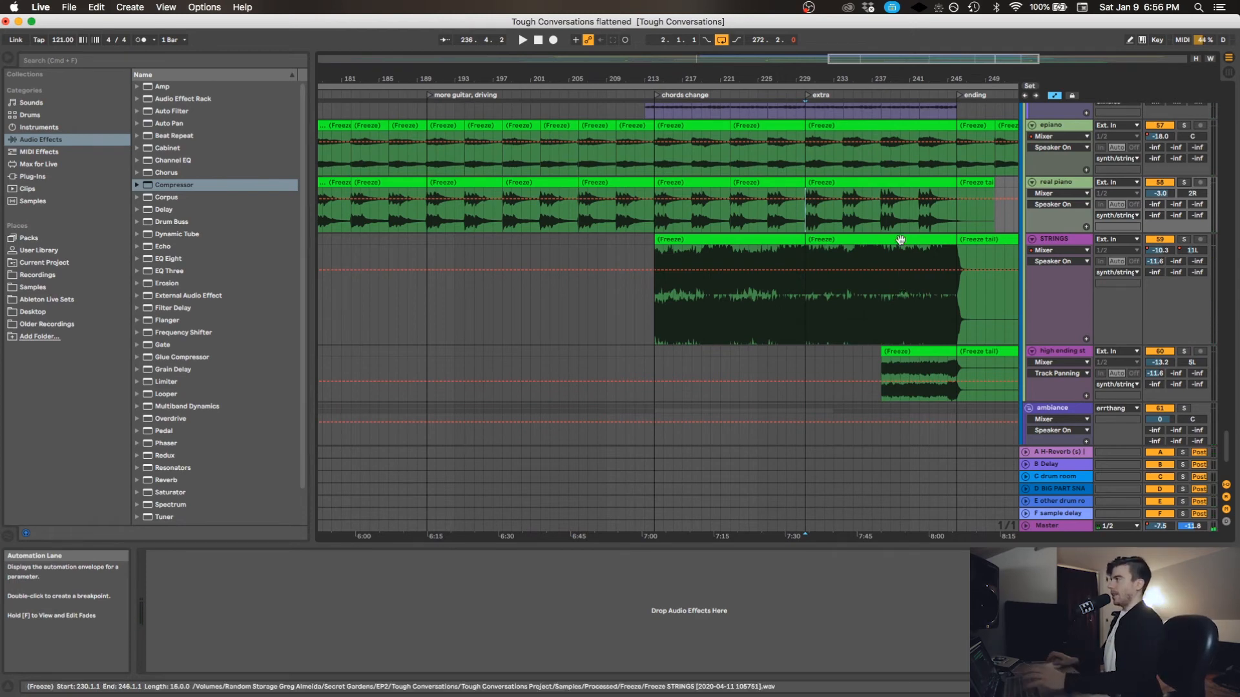
Solo the STRINGS track, play it from bar 214 where the chords change, and move the insert marker to bar 223.
left_click(654, 318)
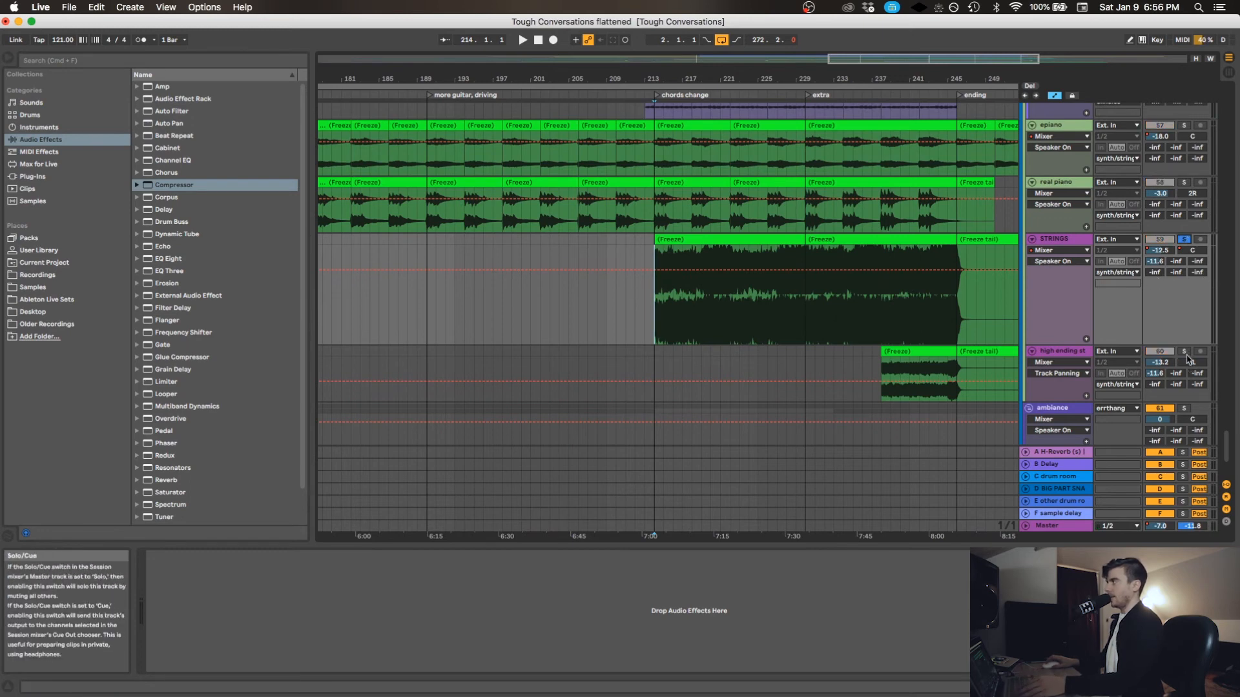
key("space")
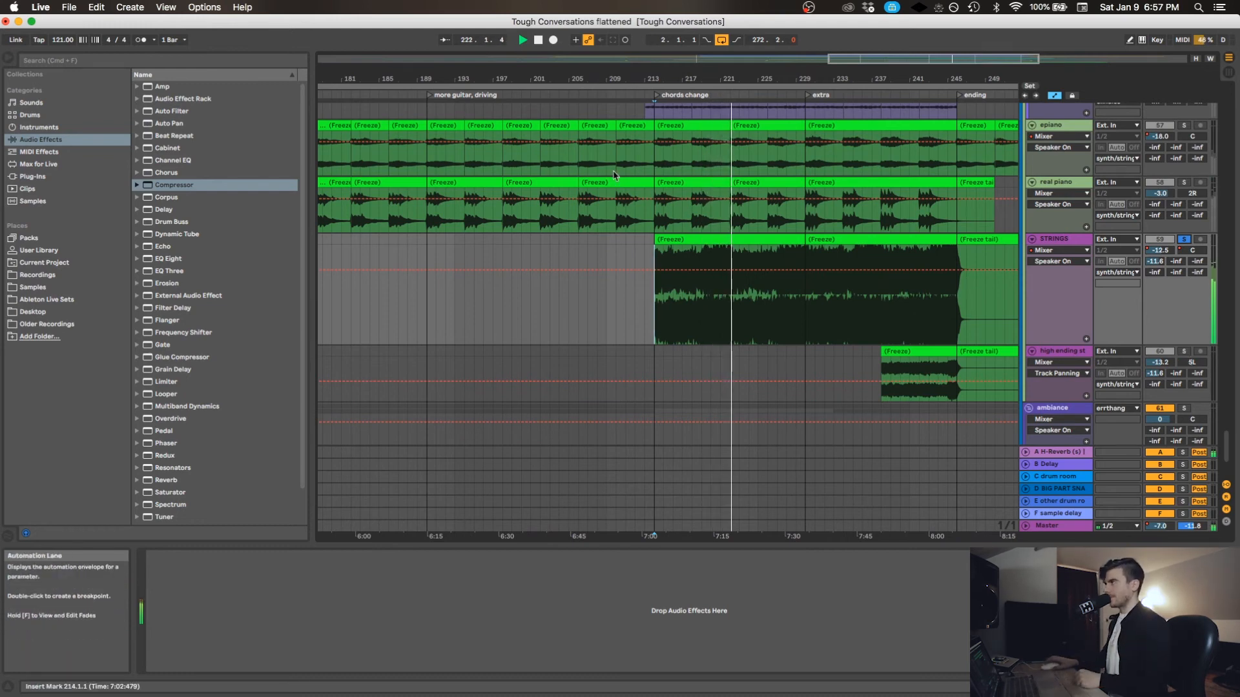
key("plus")
key("plus")
key("plus")
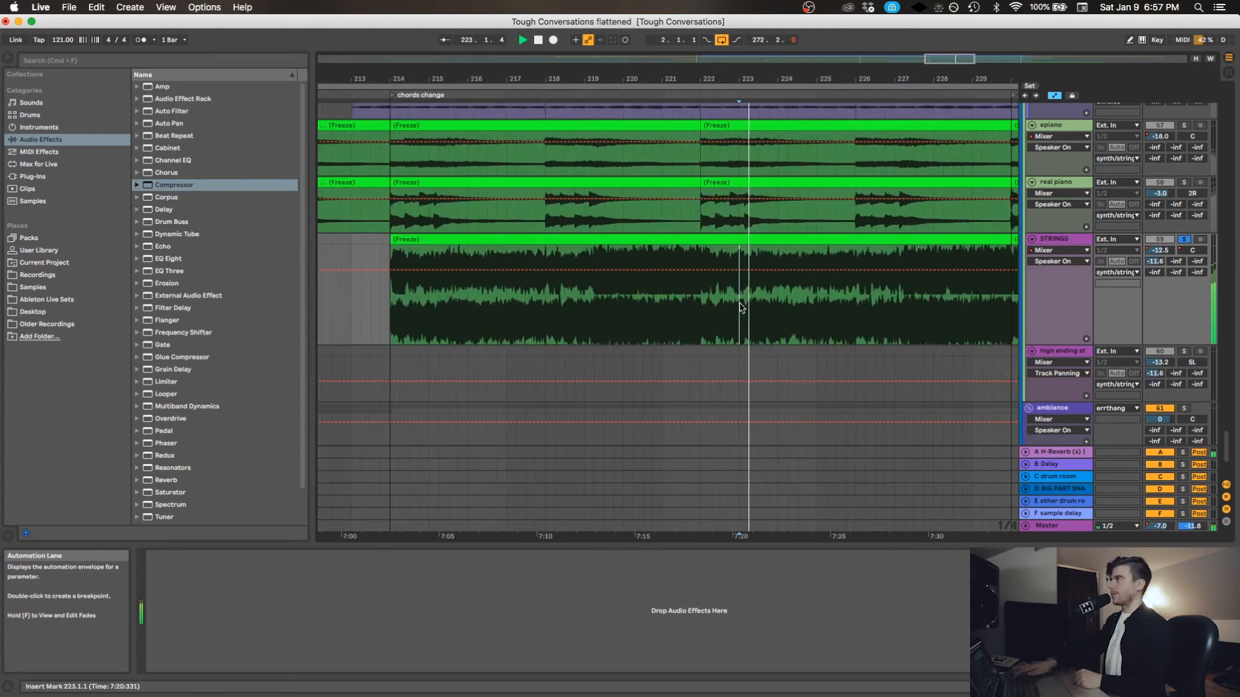
Play only the high ending strings track from bar 238, show its Saturator device, and stop playback.
scroll(759, 307, "right", 3)
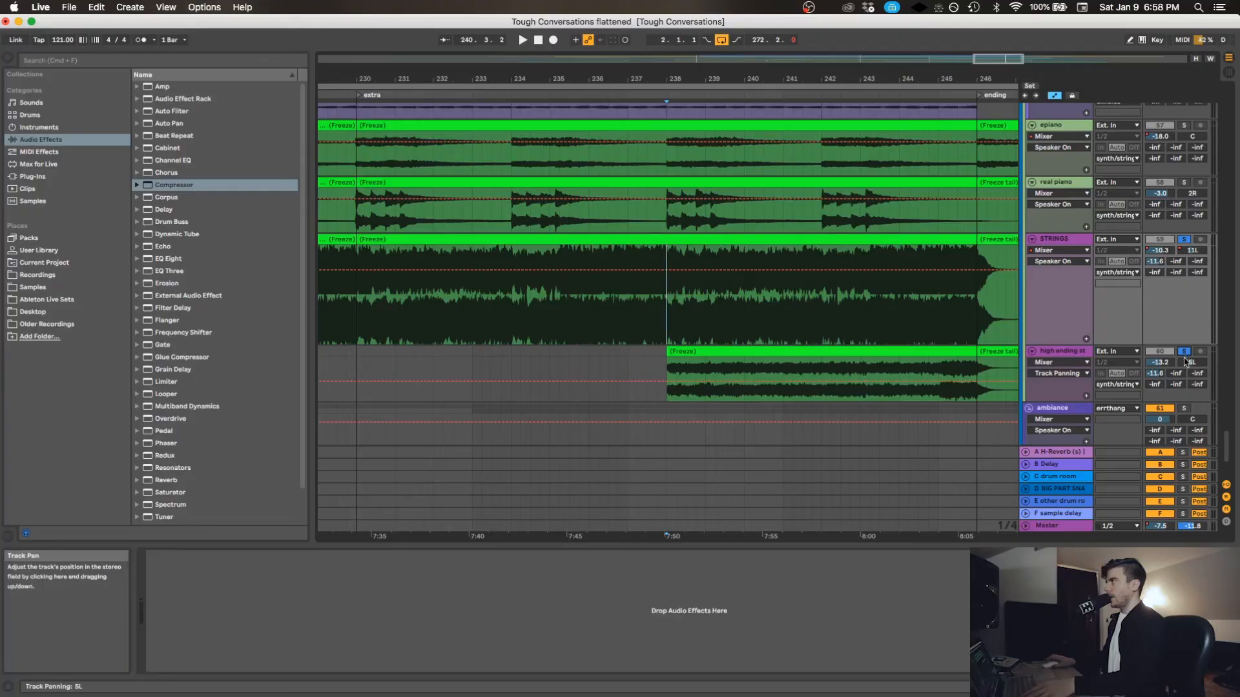
left_click(1186, 352)
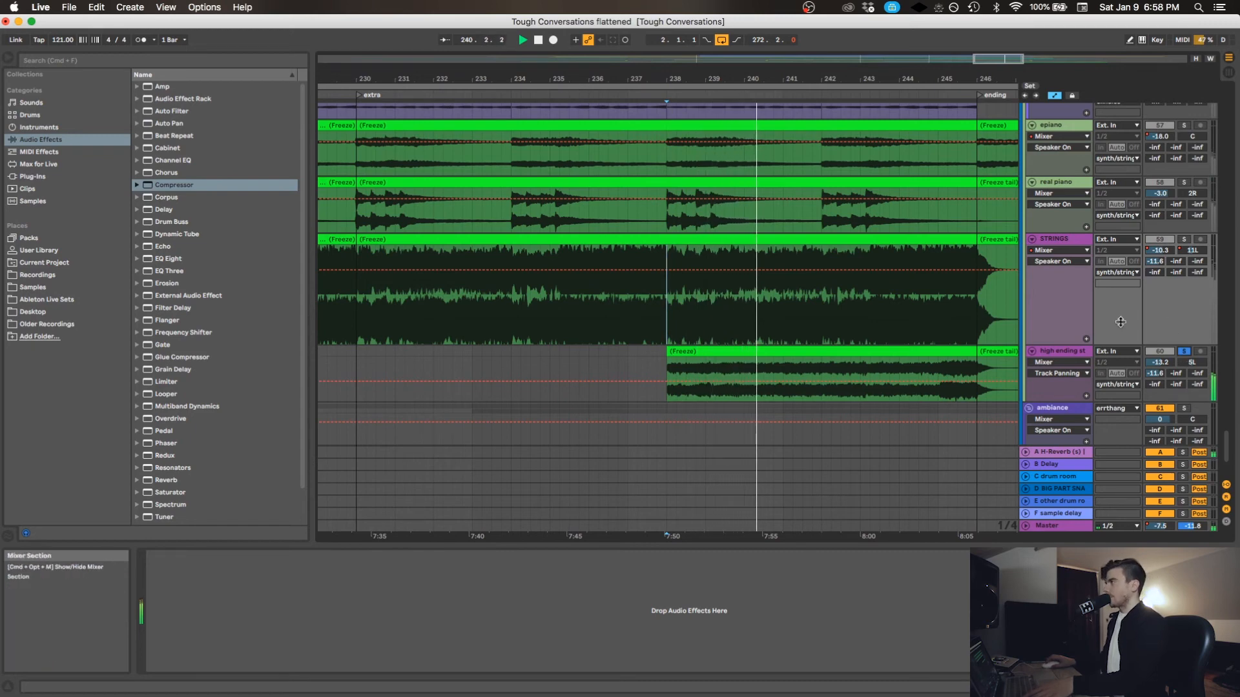
left_click(1074, 350)
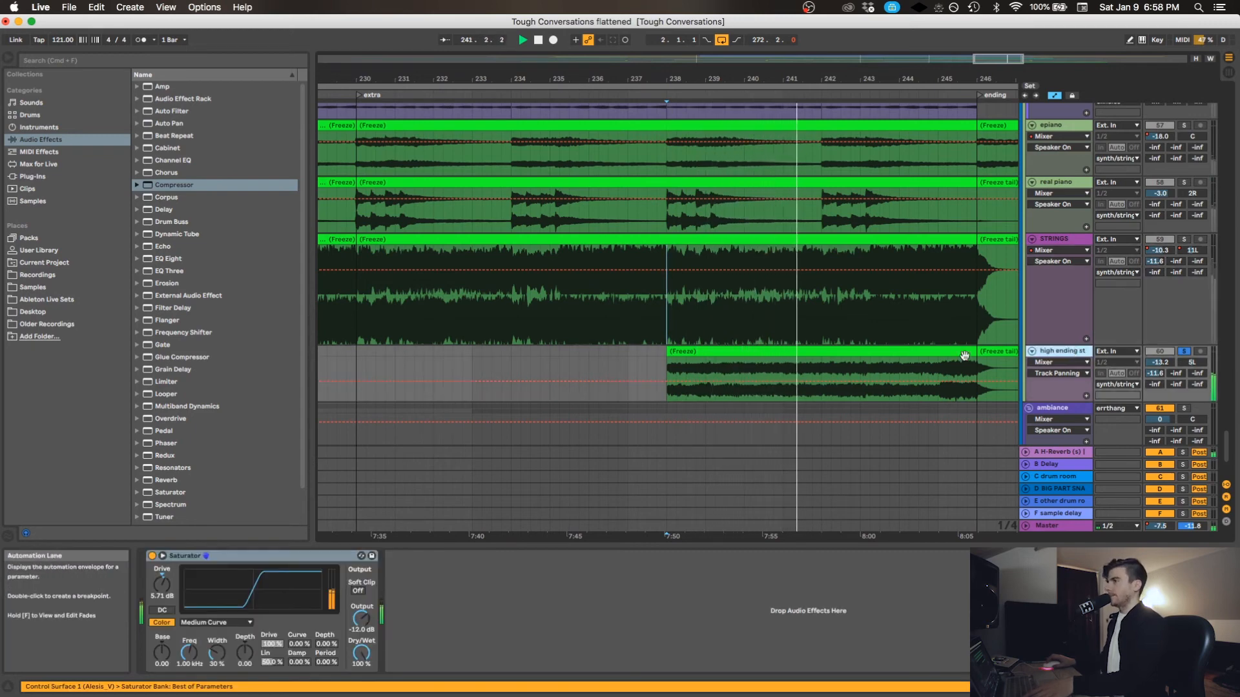
key("space")
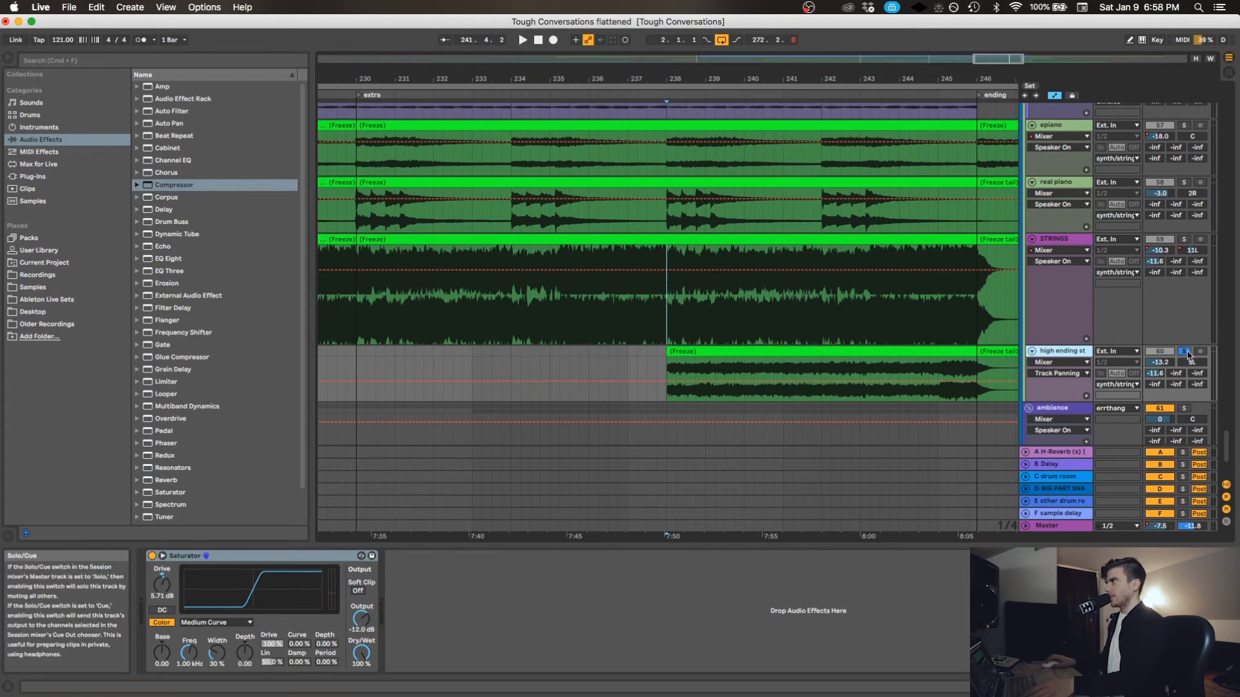
Play from bar 238 and add the STRINGS, real piano, epiano and two exhales audio tracks to the solo.
key("space")
left_click(1184, 239)
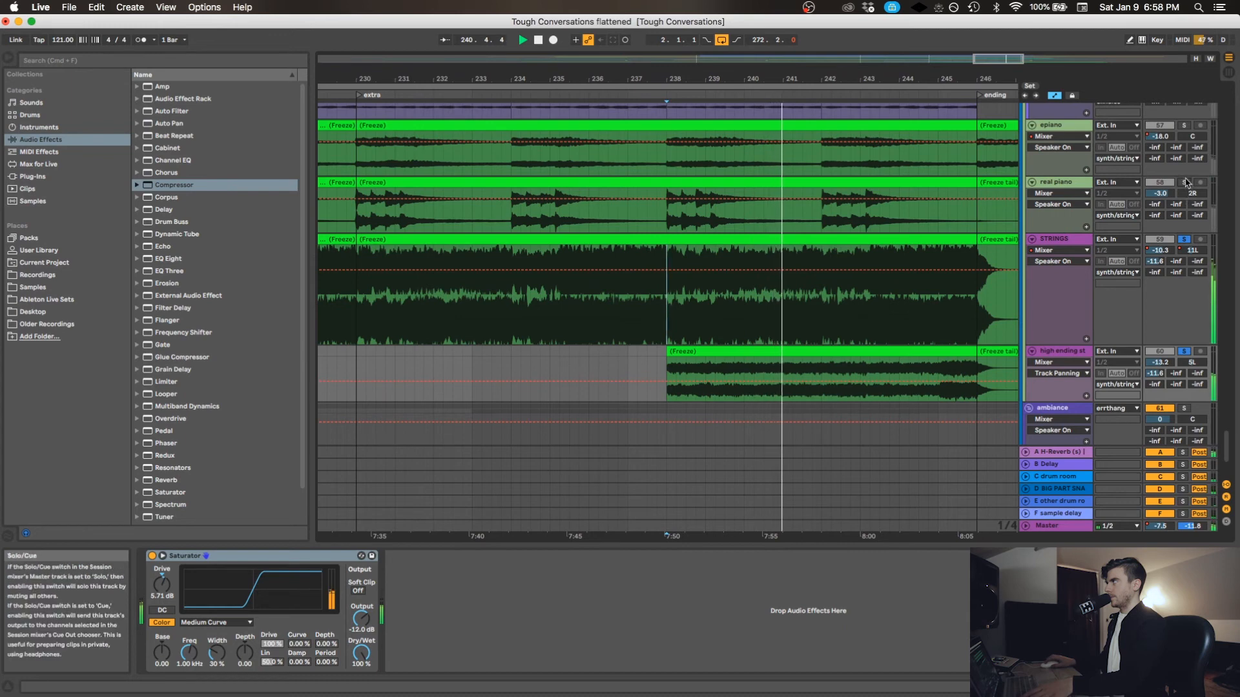
scroll(1180, 215, "up", 5)
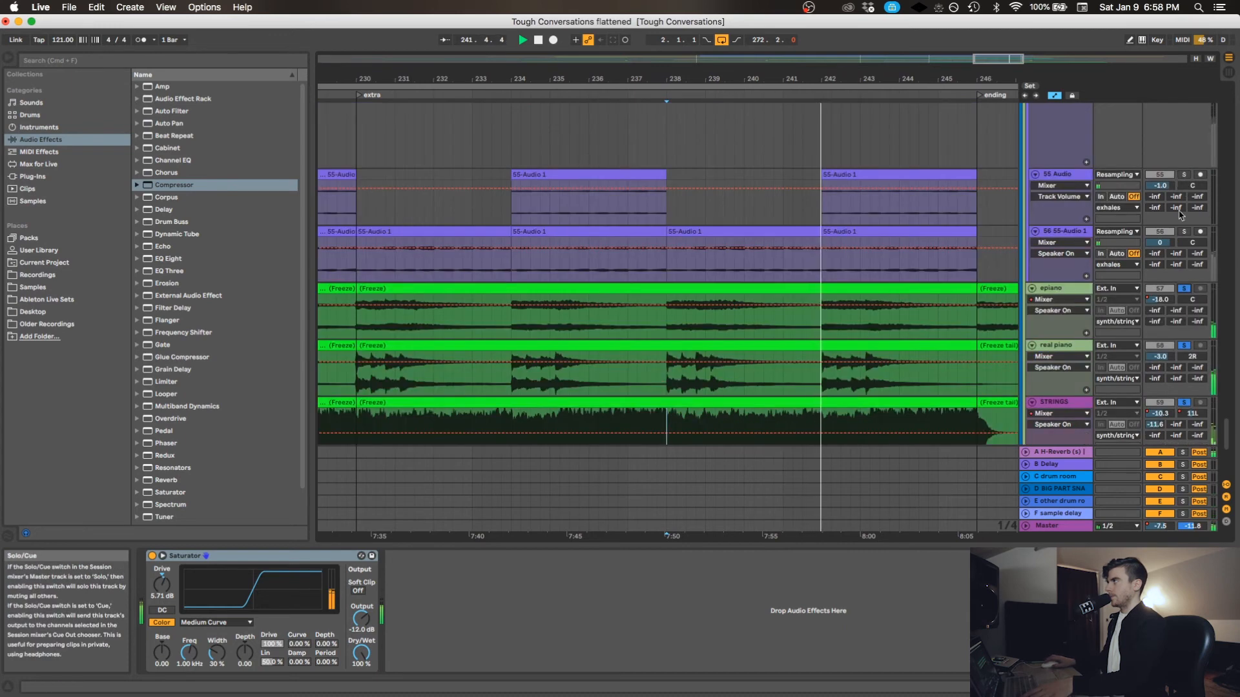
left_click(1184, 233)
left_click(1184, 175)
Add the synth layers, including the TYCHO and FM8 tracks, to the solo while the section keeps playing.
scroll(1175, 207, "up", 5)
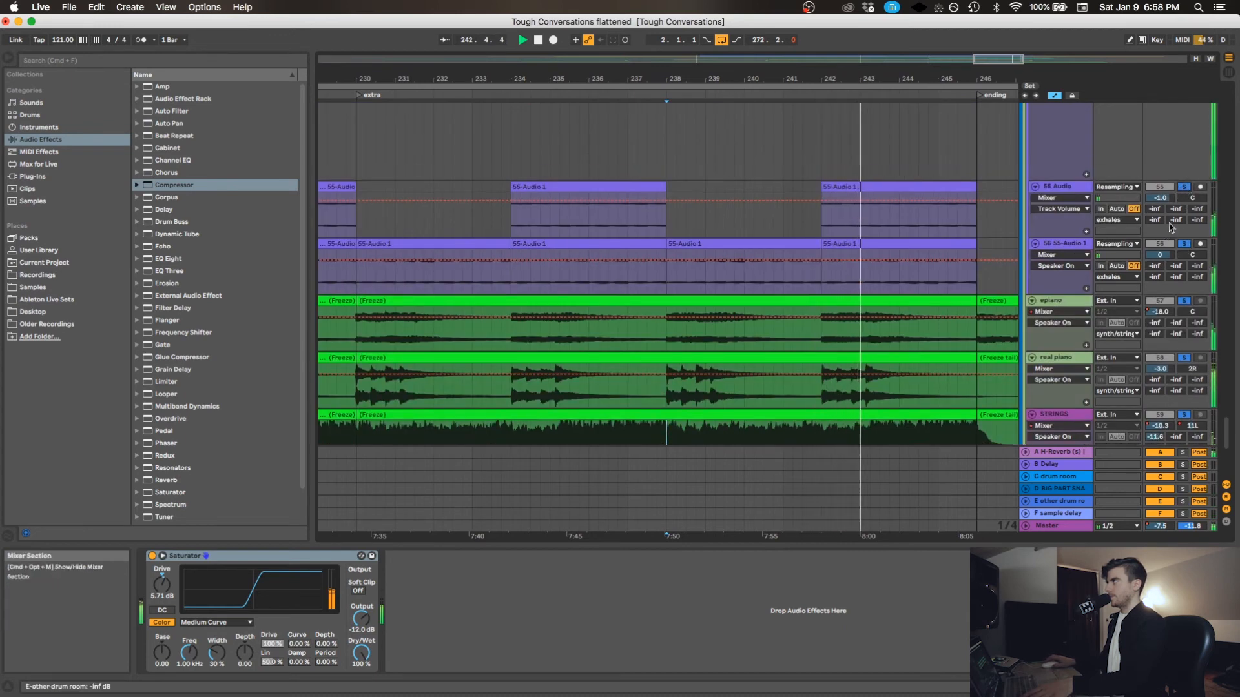
scroll(1170, 228, "up", 4)
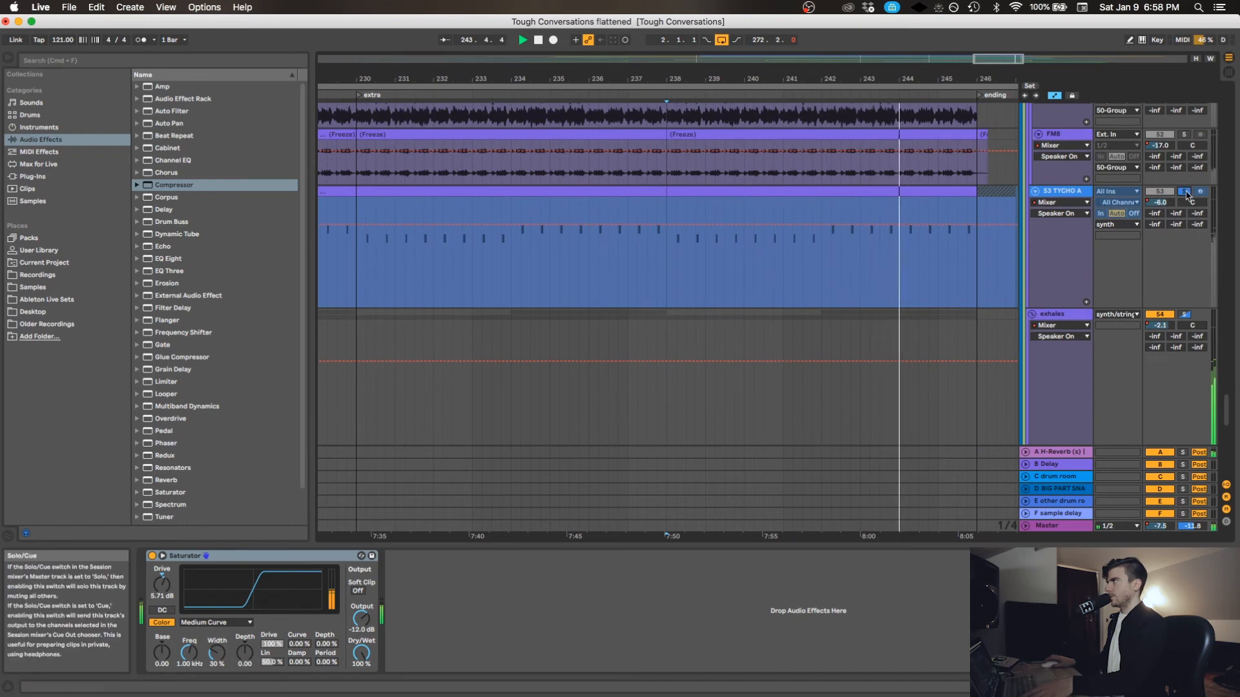
scroll(1182, 215, "up", 1)
scroll(1187, 155, "up", 3)
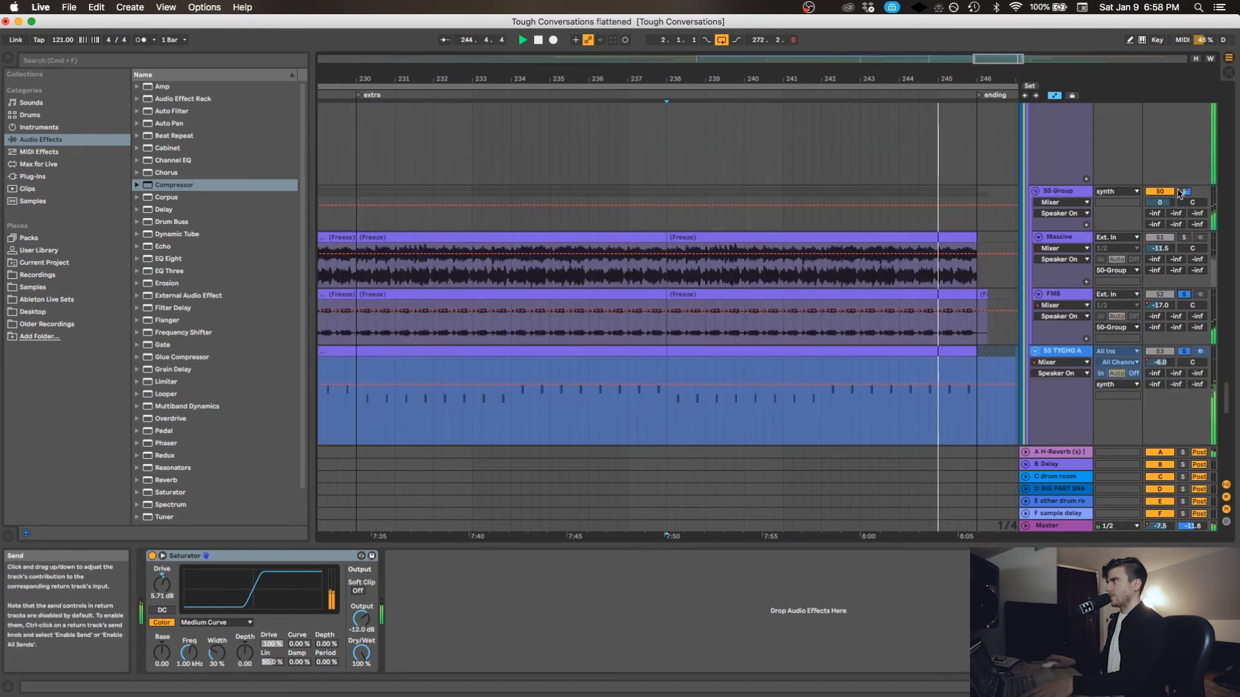
scroll(1183, 240, "up", 3)
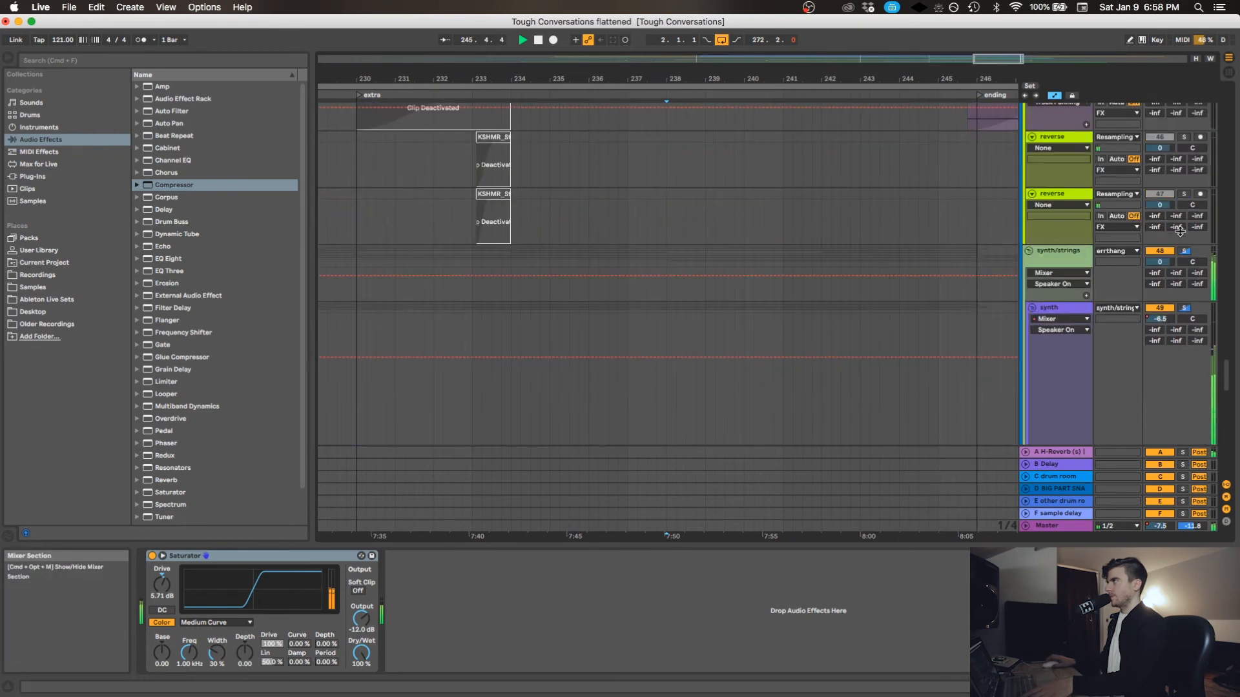
Add the celestia and Bells4 Glass tracks and the guitar textures to the solo, and replay from bar 238.
scroll(1179, 235, "up", 4)
scroll(1176, 235, "up", 4)
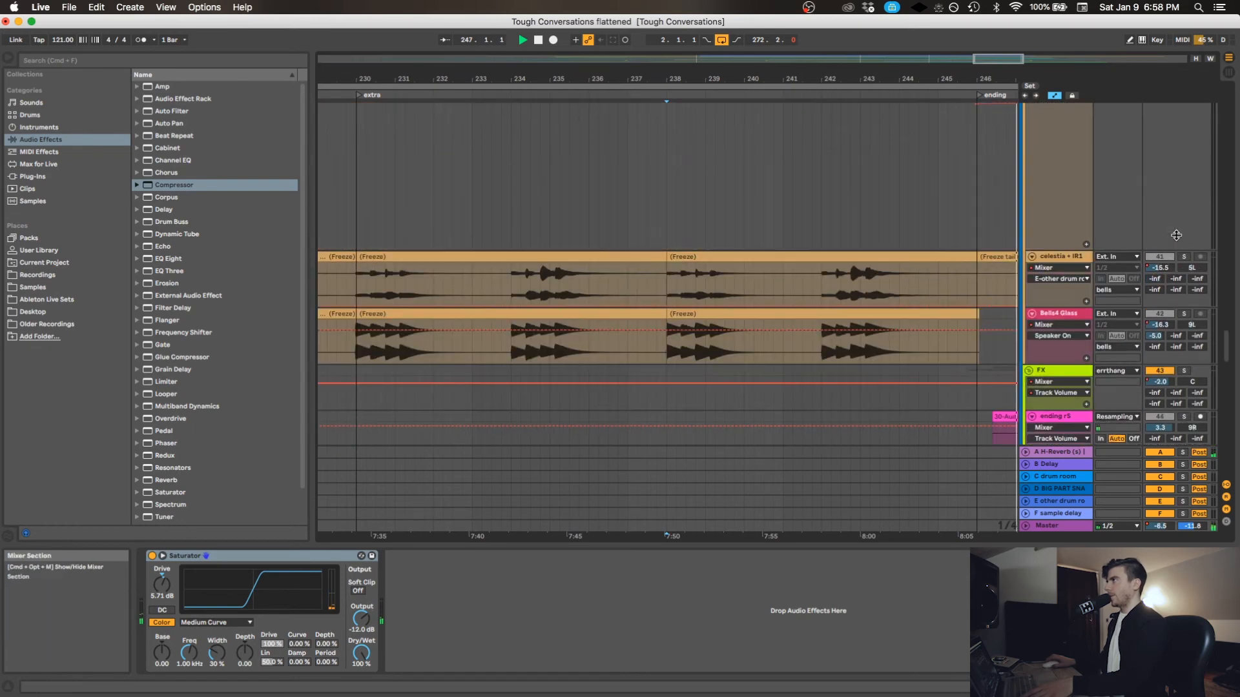
scroll(1182, 255, "up", 4)
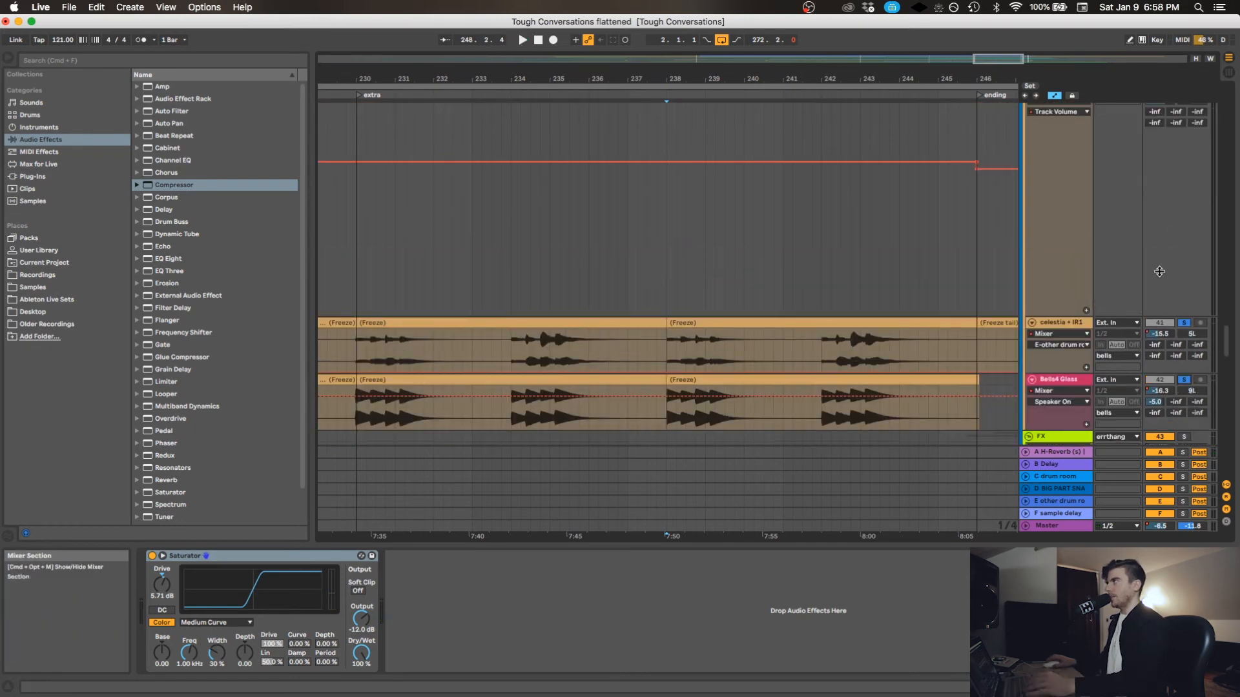
scroll(1159, 271, "up", 2)
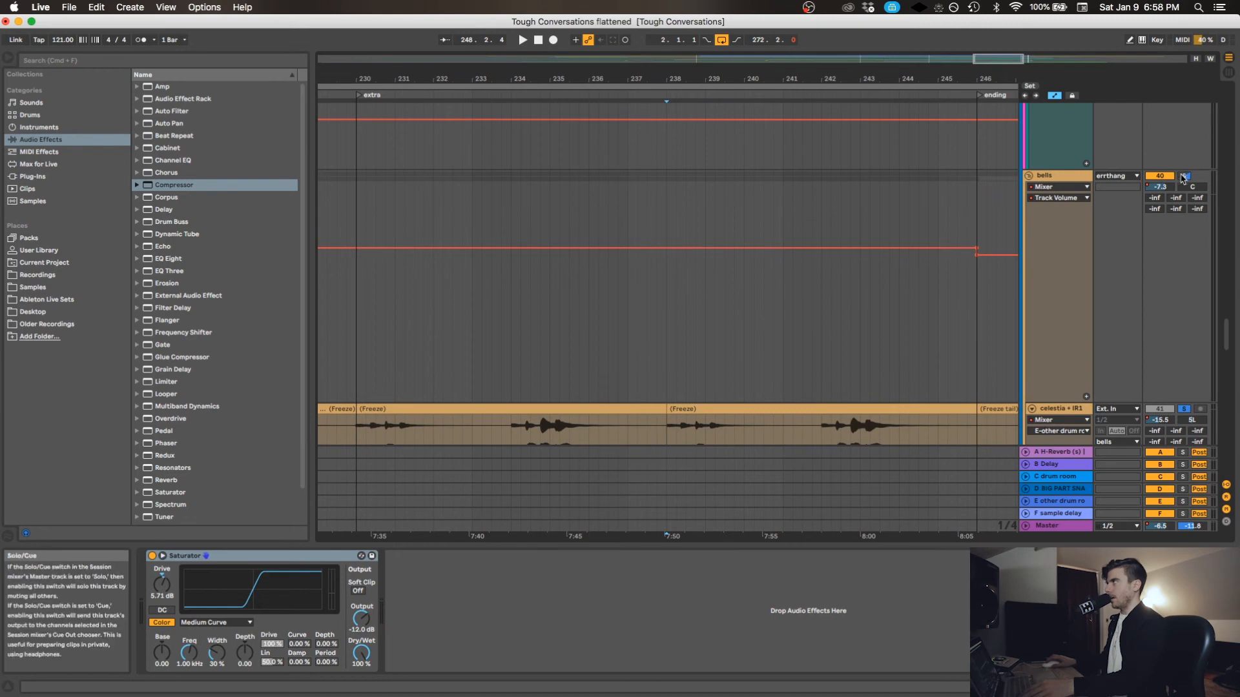
left_click(817, 213)
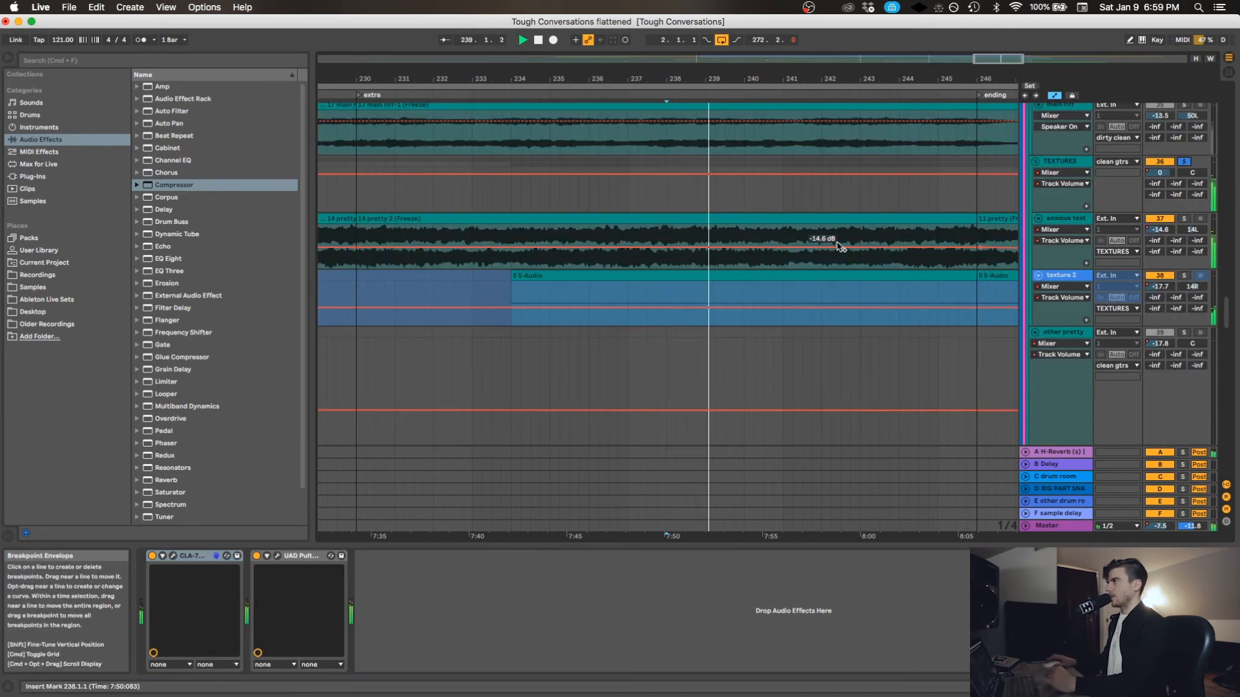
Add the whole drum group to the solo and play the section again from bar 238.
scroll(840, 245, "down", 15)
scroll(838, 248, "down", 6)
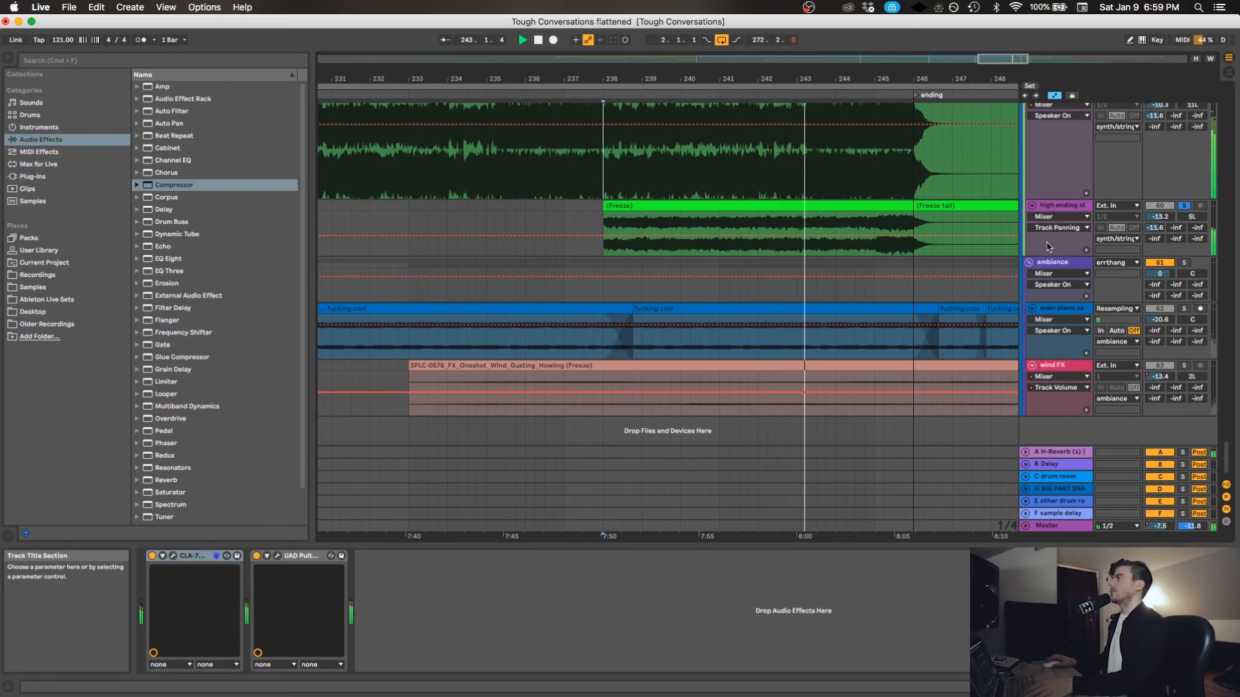
scroll(1047, 246, "up", 20)
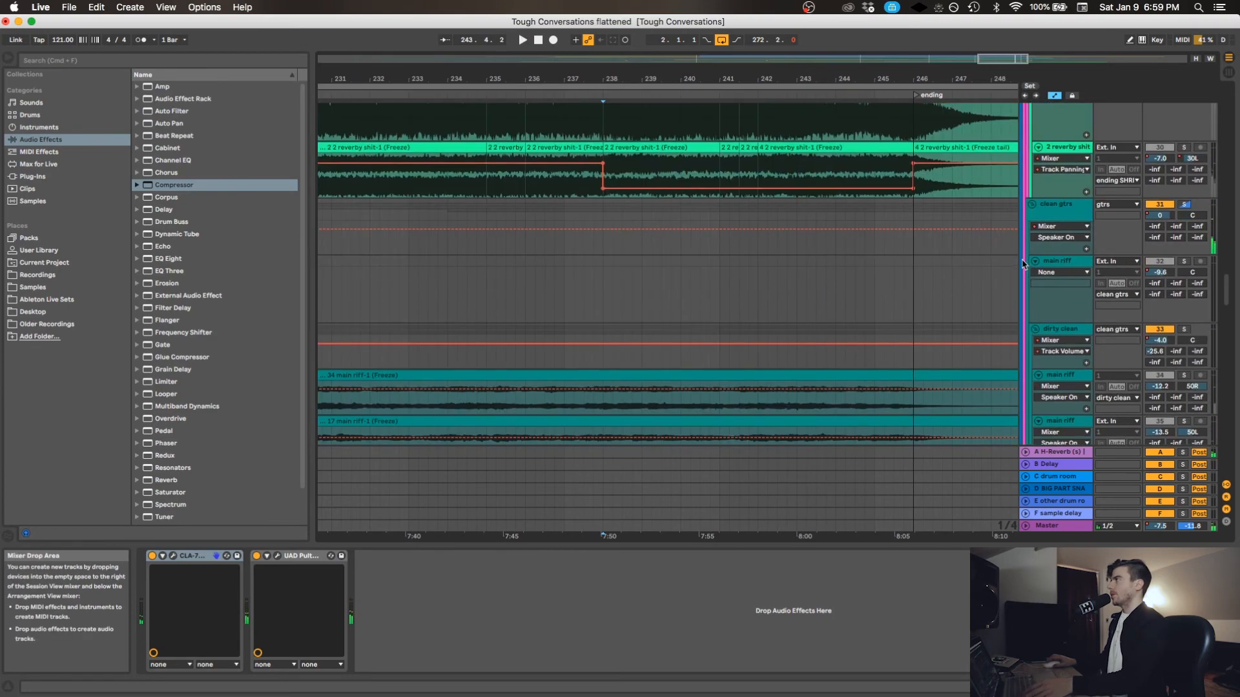
scroll(1023, 264, "up", 20)
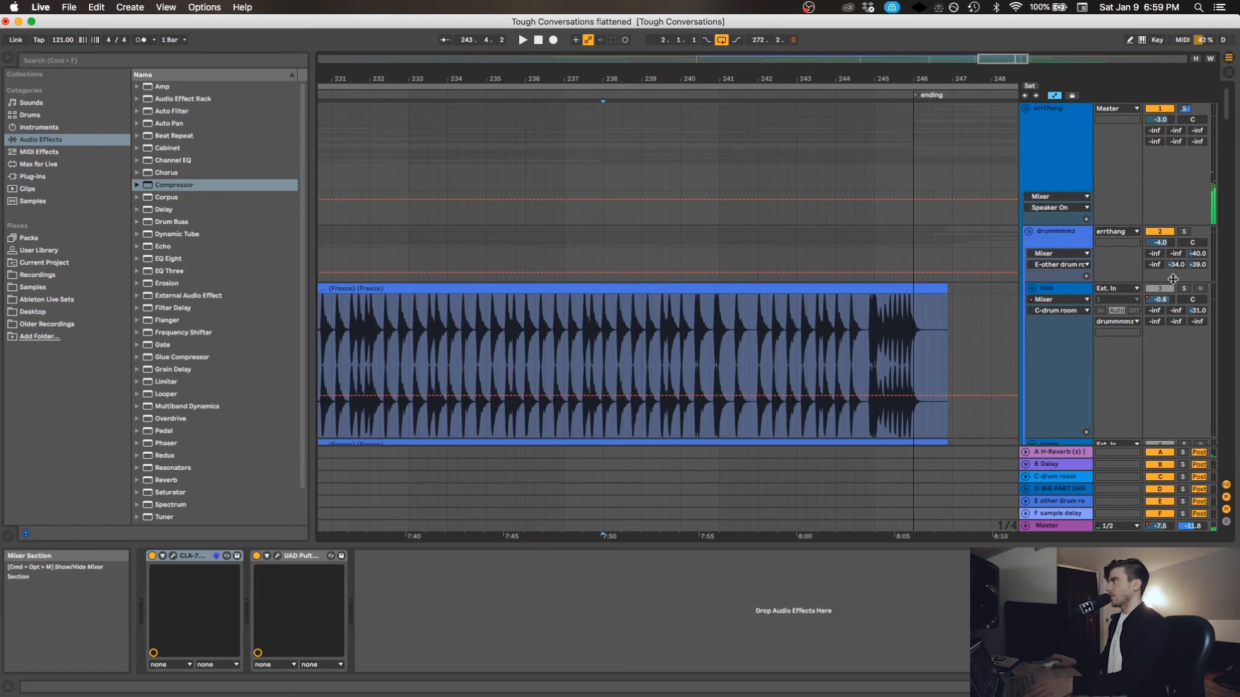
left_click(1160, 288)
key("space")
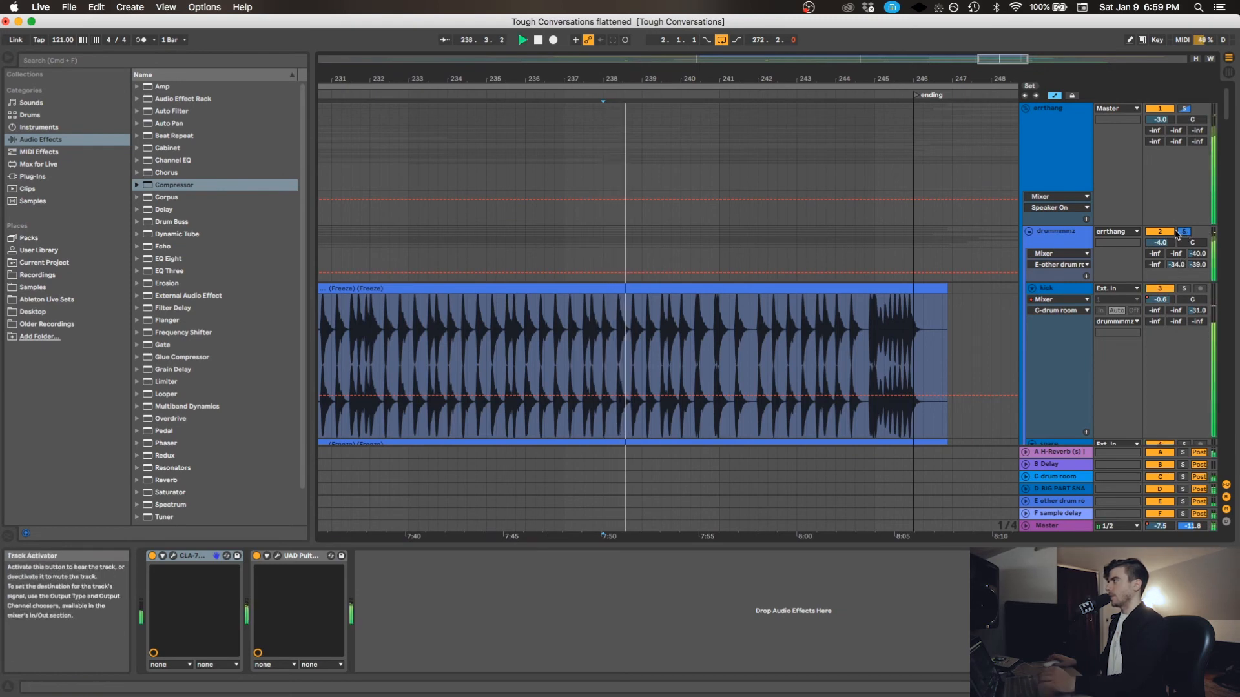
Look over the tom, cymbal, bass and electronic drum tracks down to the guitar groups.
scroll(1175, 235, "down", 6)
scroll(1169, 224, "down", 8)
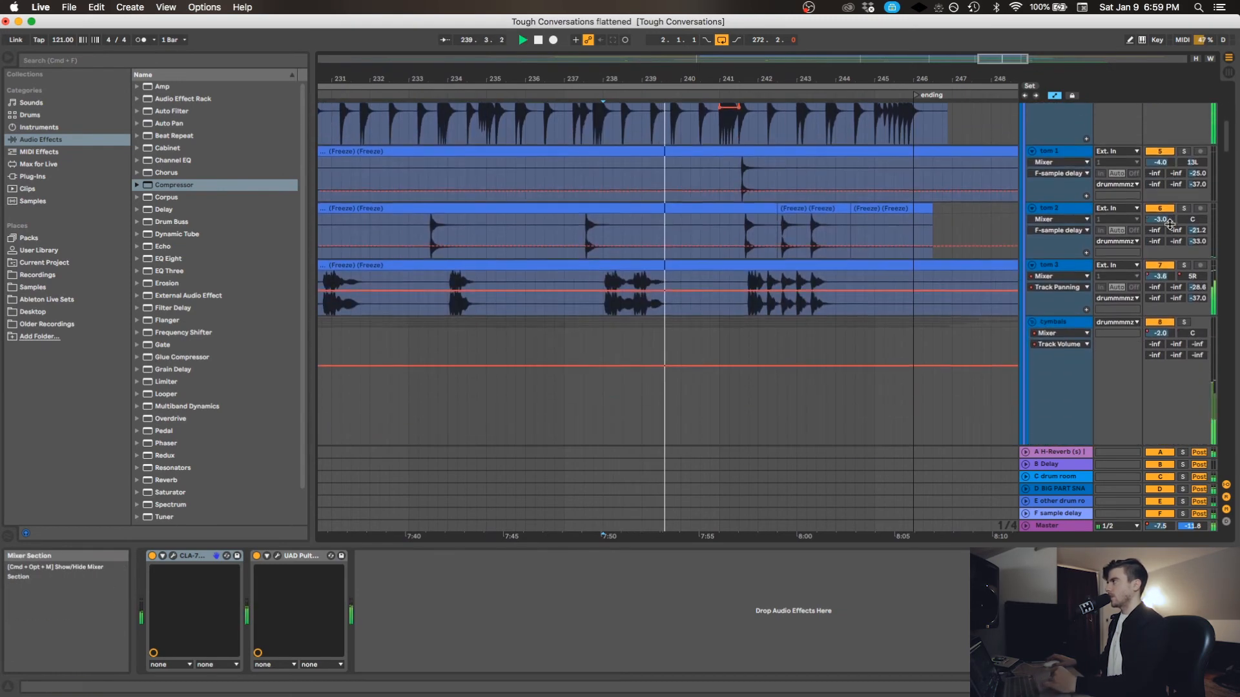
scroll(1170, 224, "up", 1)
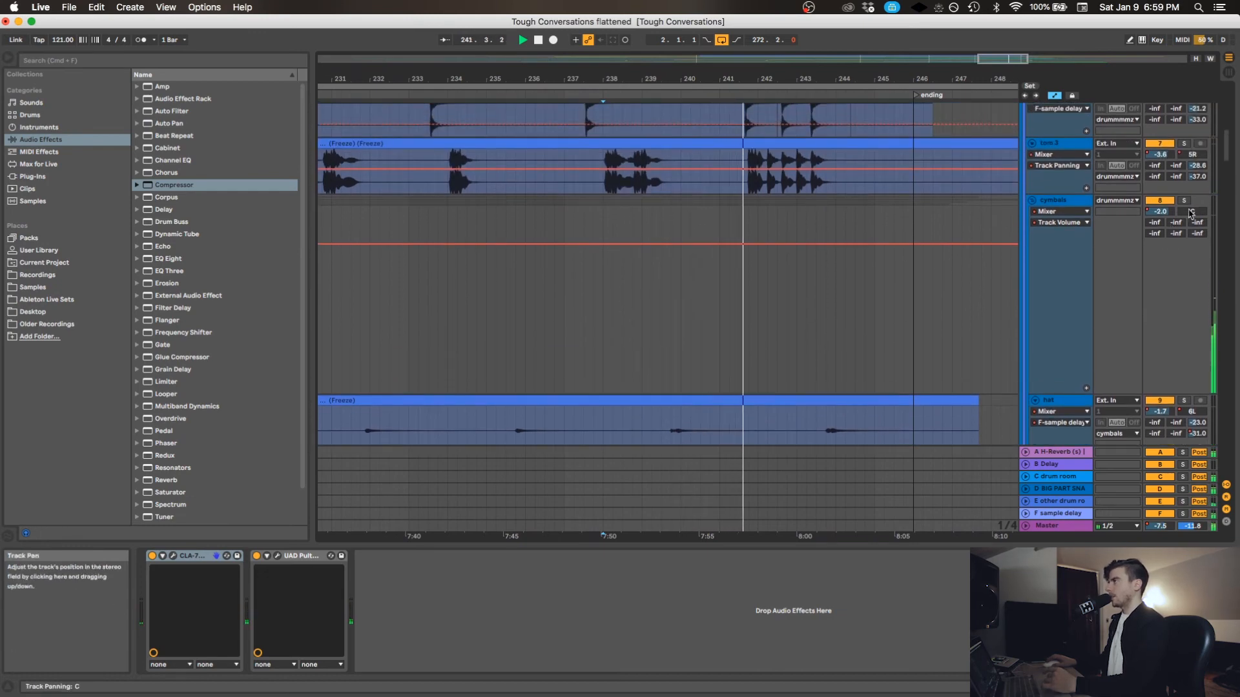
scroll(1192, 213, "down", 10)
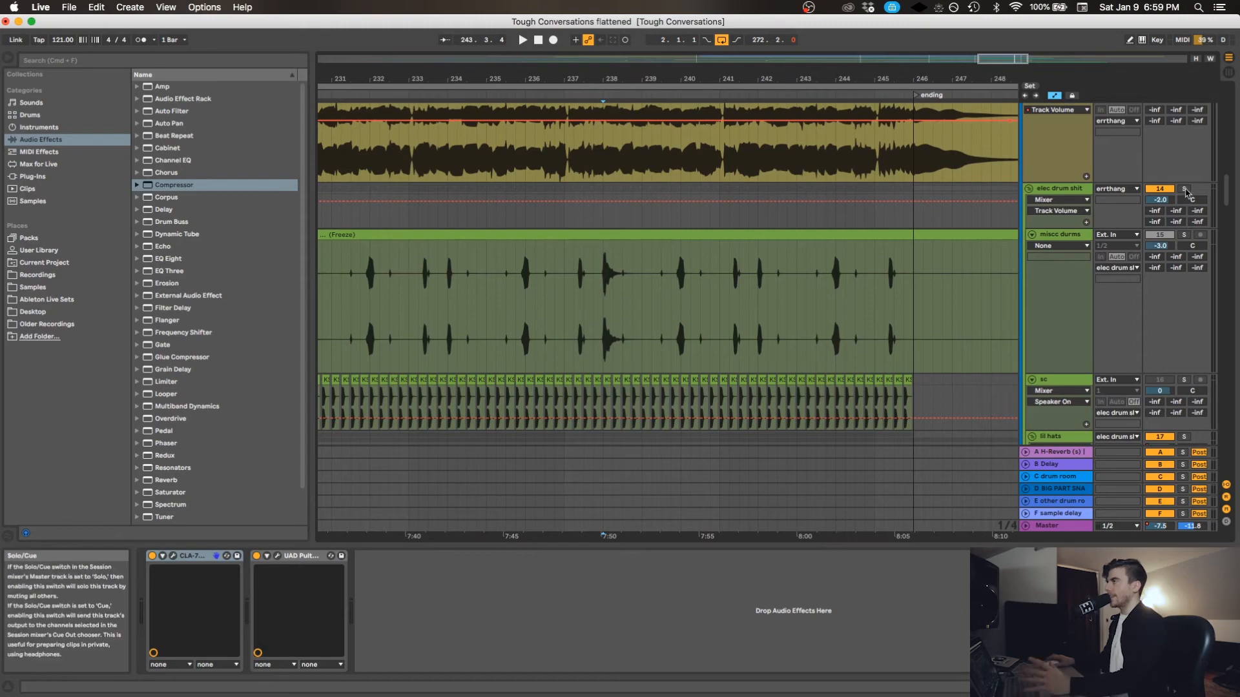
scroll(1104, 299, "down", 10)
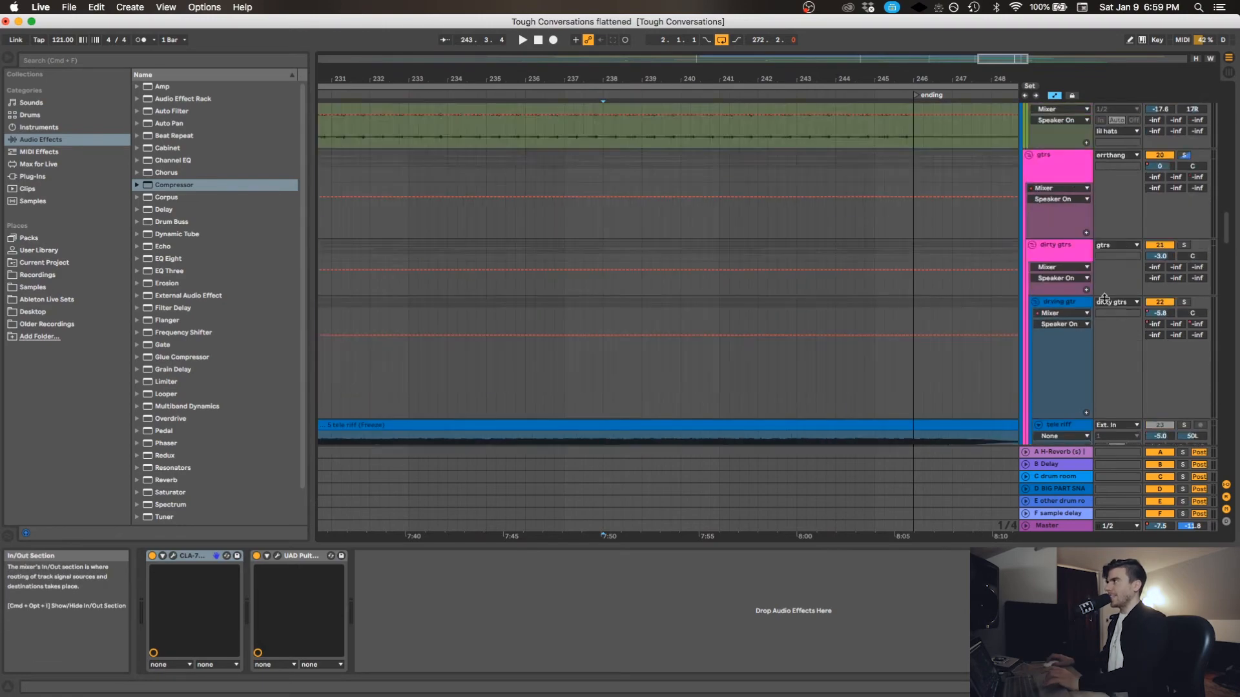
scroll(1104, 299, "up", 8)
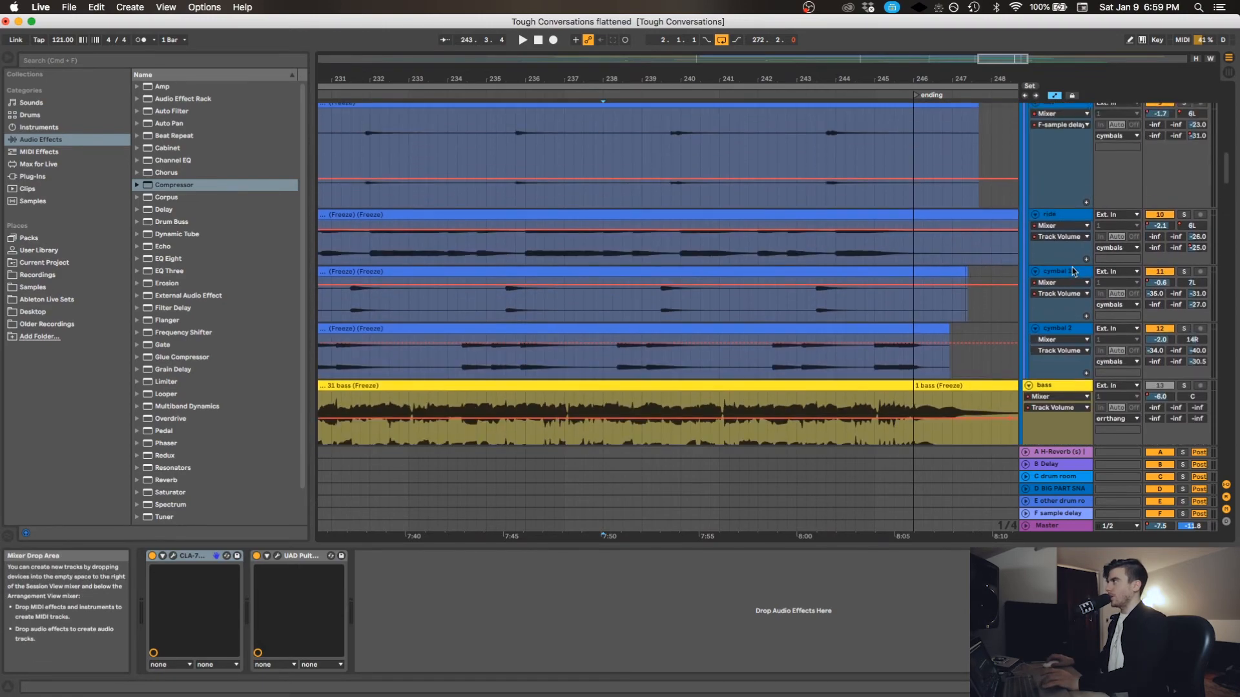
scroll(1073, 271, "down", 5)
scroll(1073, 271, "up", 3)
scroll(1074, 271, "down", 2)
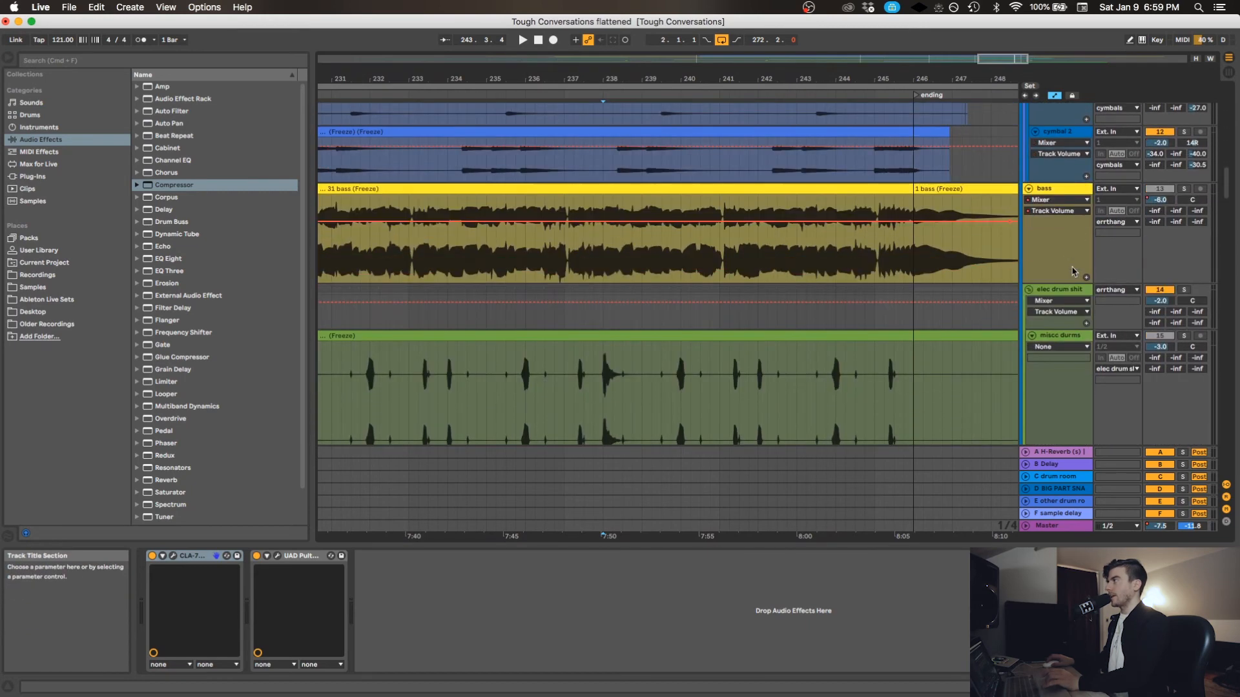
scroll(1074, 271, "down", 1)
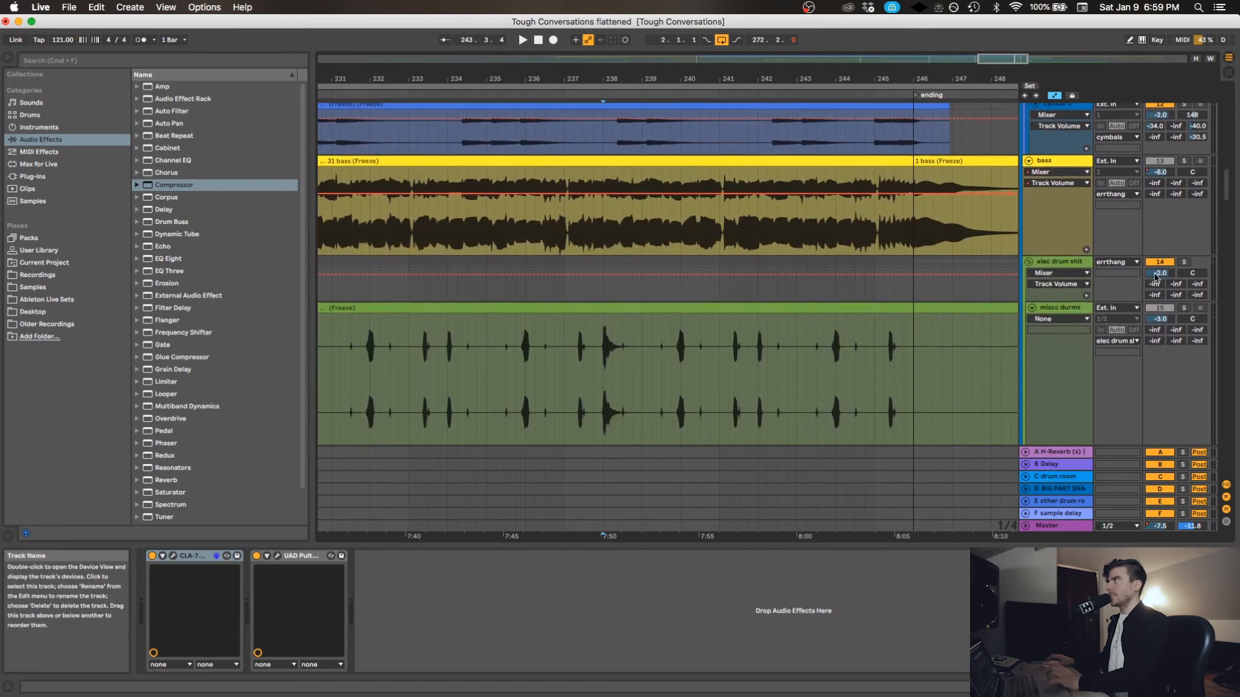
scroll(1185, 269, "up", 4)
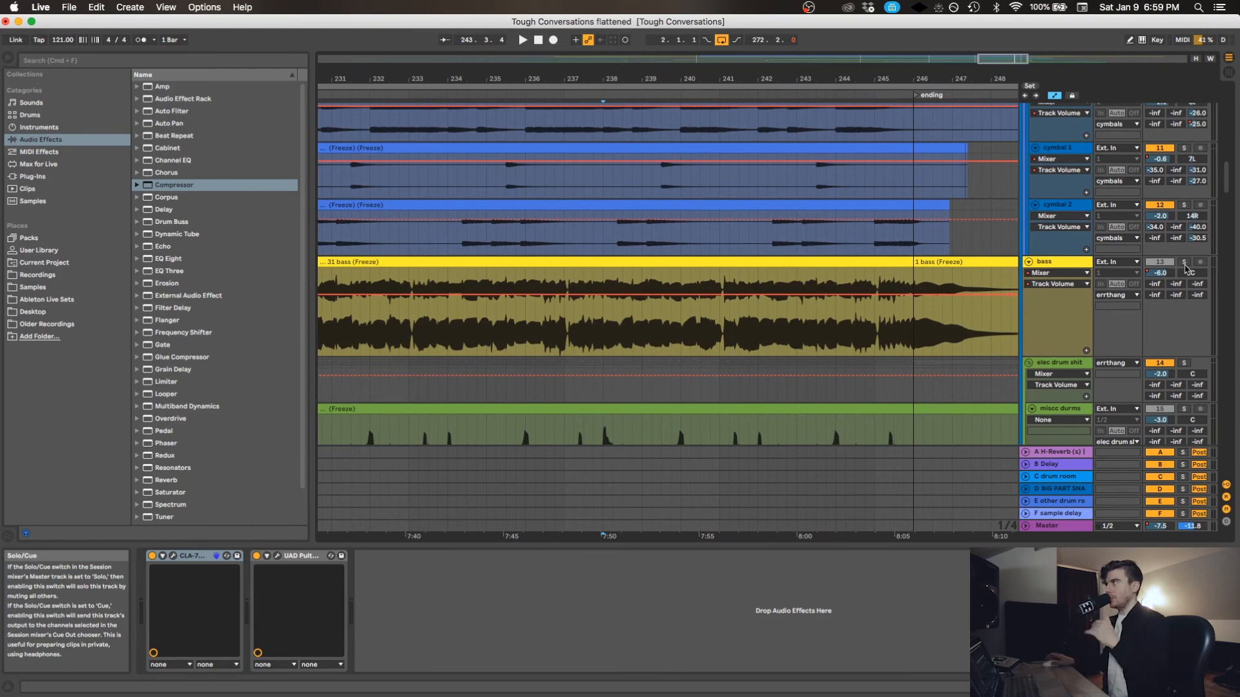
Replay the layered section from bar 238 while going over the cymbal, hi-hat and guitar tracks, and stop playback.
key("space")
scroll(1181, 274, "up", 12)
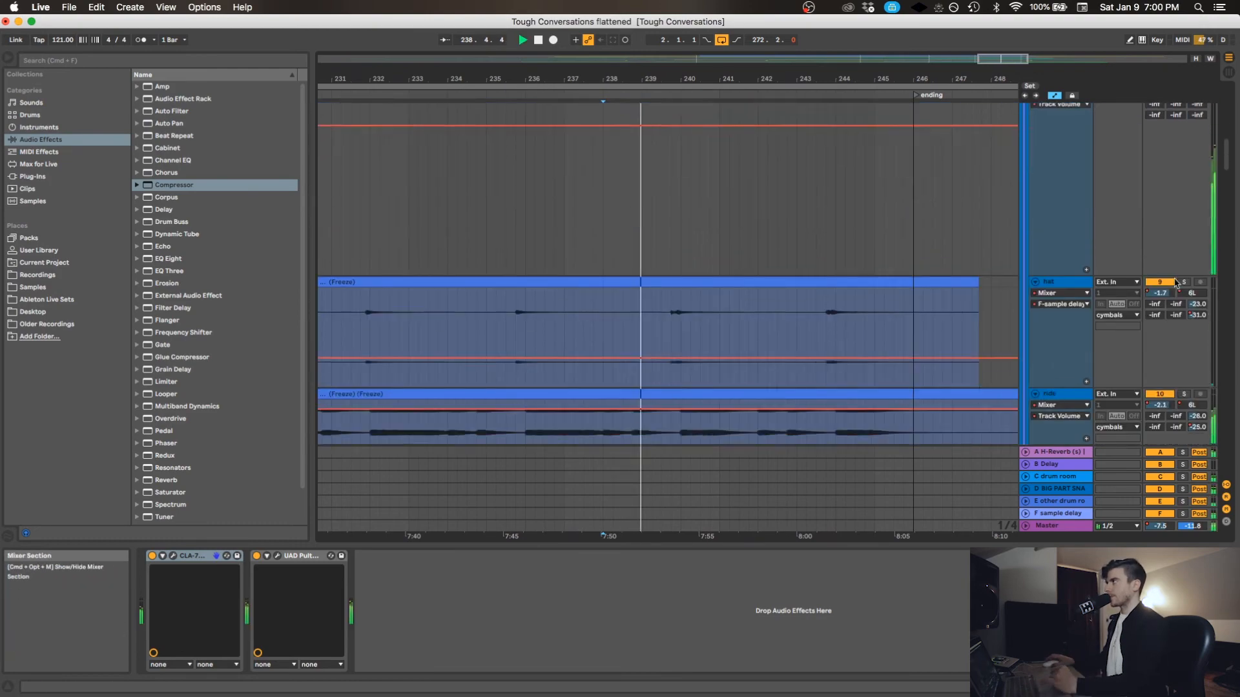
scroll(1176, 282, "down", 12)
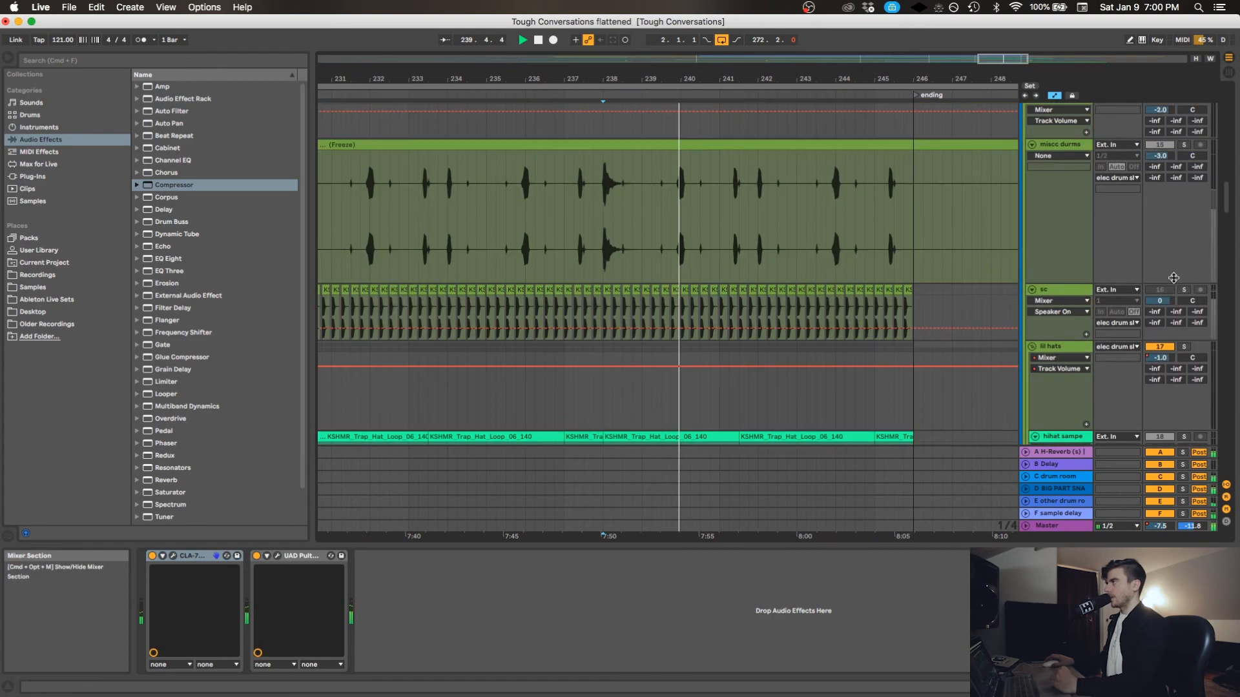
scroll(1173, 278, "down", 8)
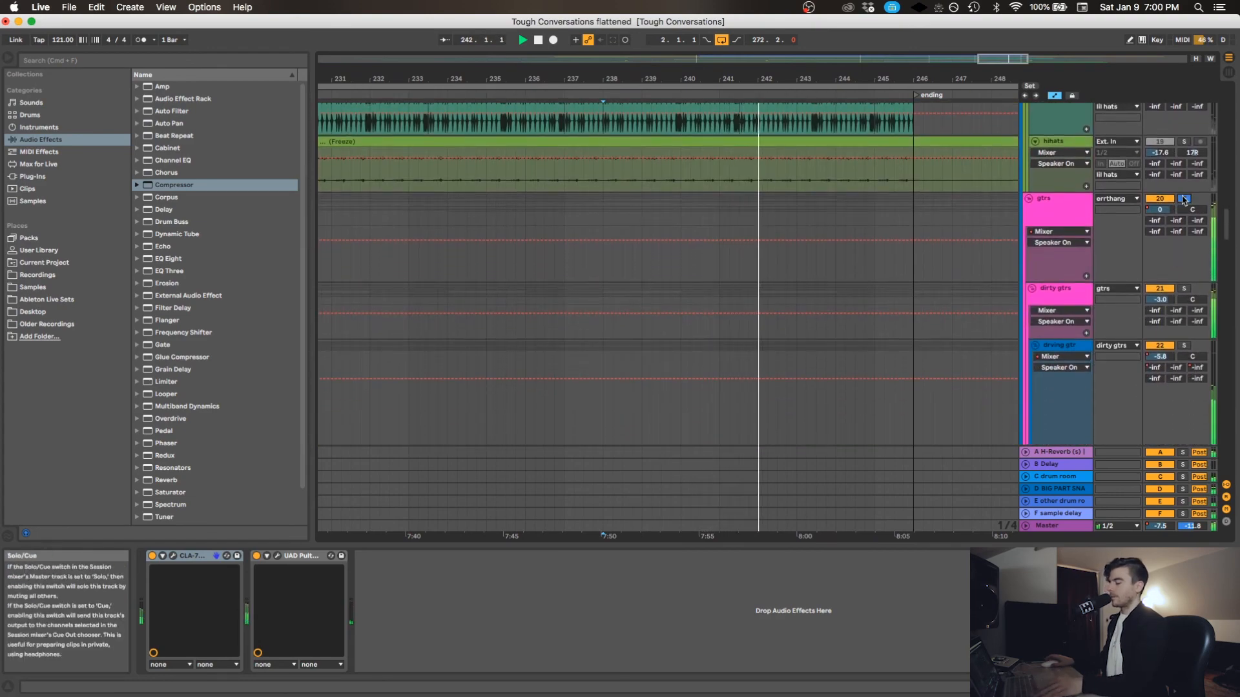
key("space")
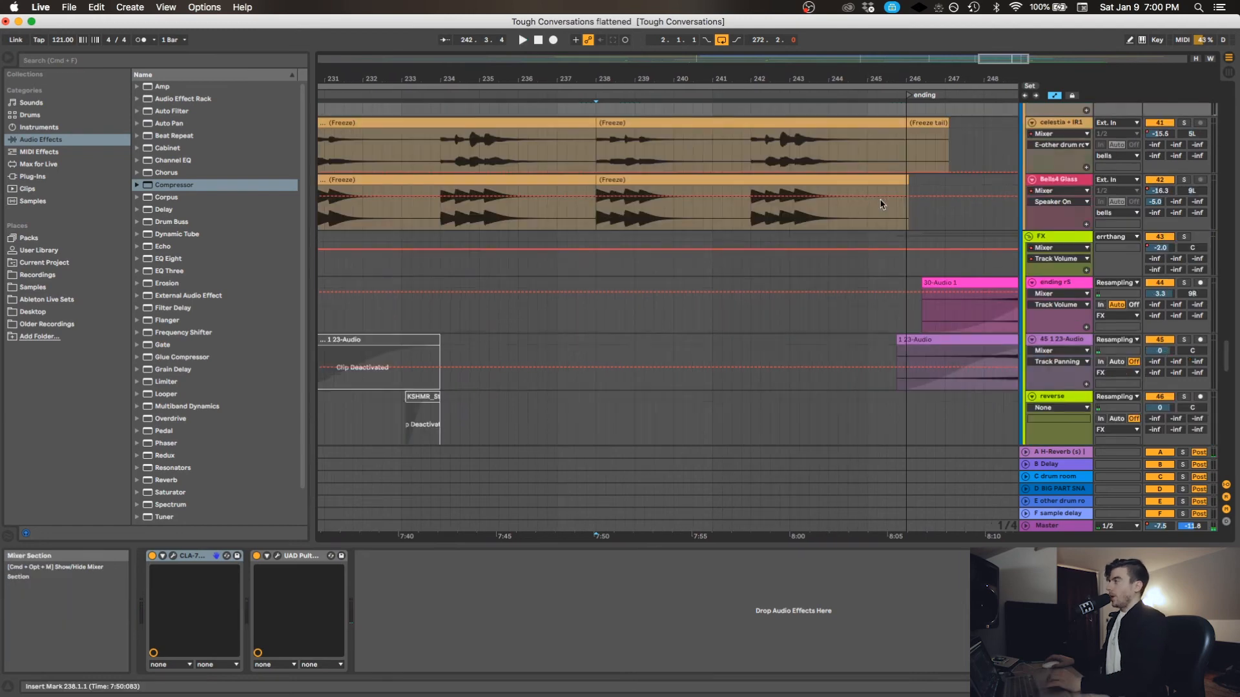
Look over the bells and FX tracks around the transition from the extra section into the ending.
scroll(869, 202, "left", 1)
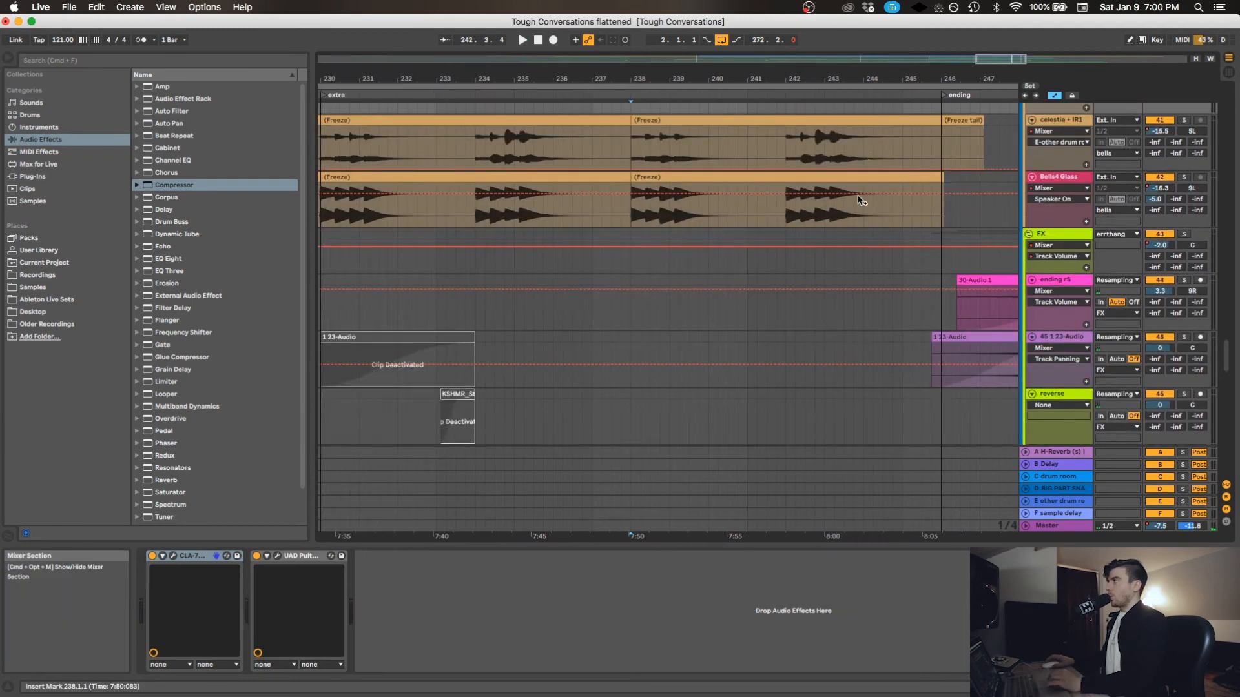
scroll(862, 204, "down", 8)
scroll(862, 203, "right", 4)
scroll(864, 206, "up", 1)
scroll(863, 206, "up", 6)
scroll(863, 206, "left", 2)
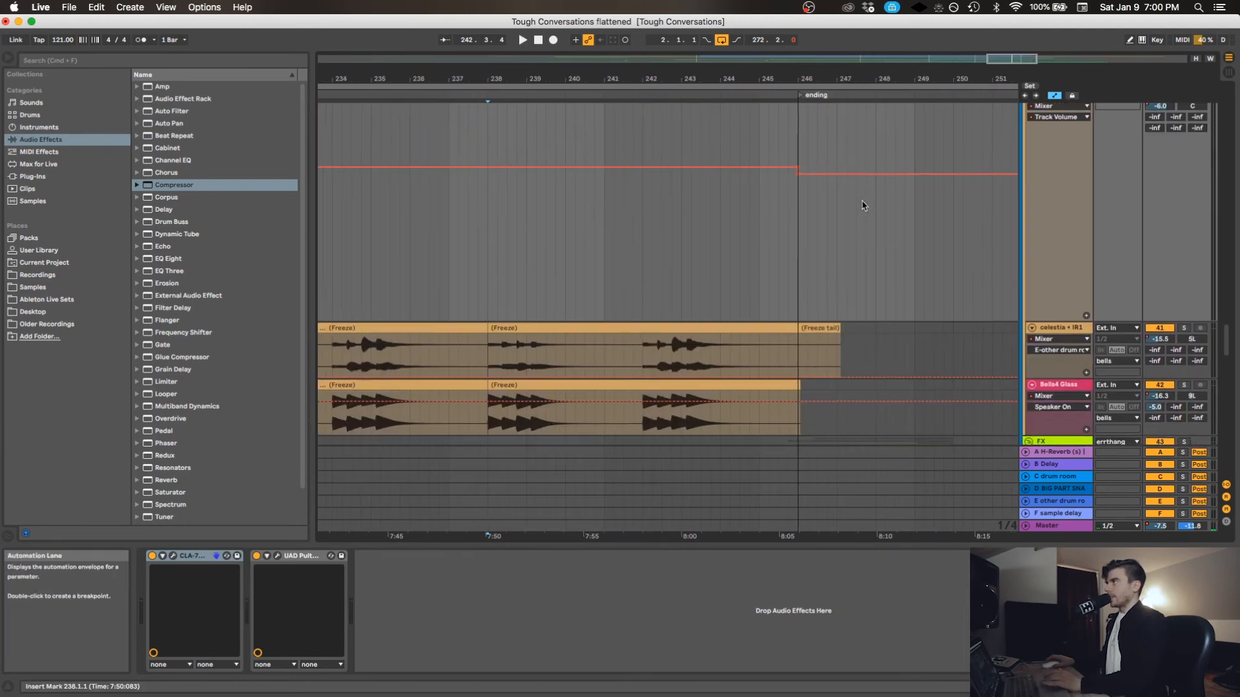
scroll(711, 192, "down", 3)
scroll(711, 191, "right", 1)
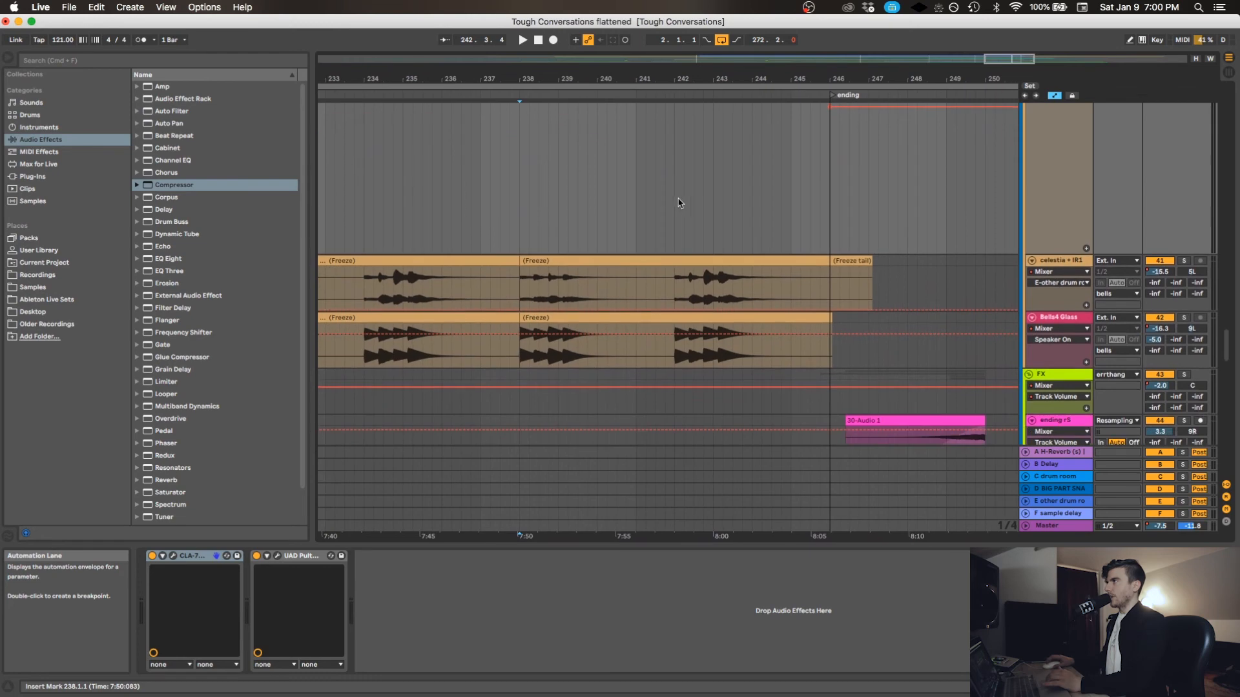
Select the ambiance group and go back to its clips at the beginning of the song.
scroll(669, 195, "down", 15)
scroll(670, 195, "left", 2)
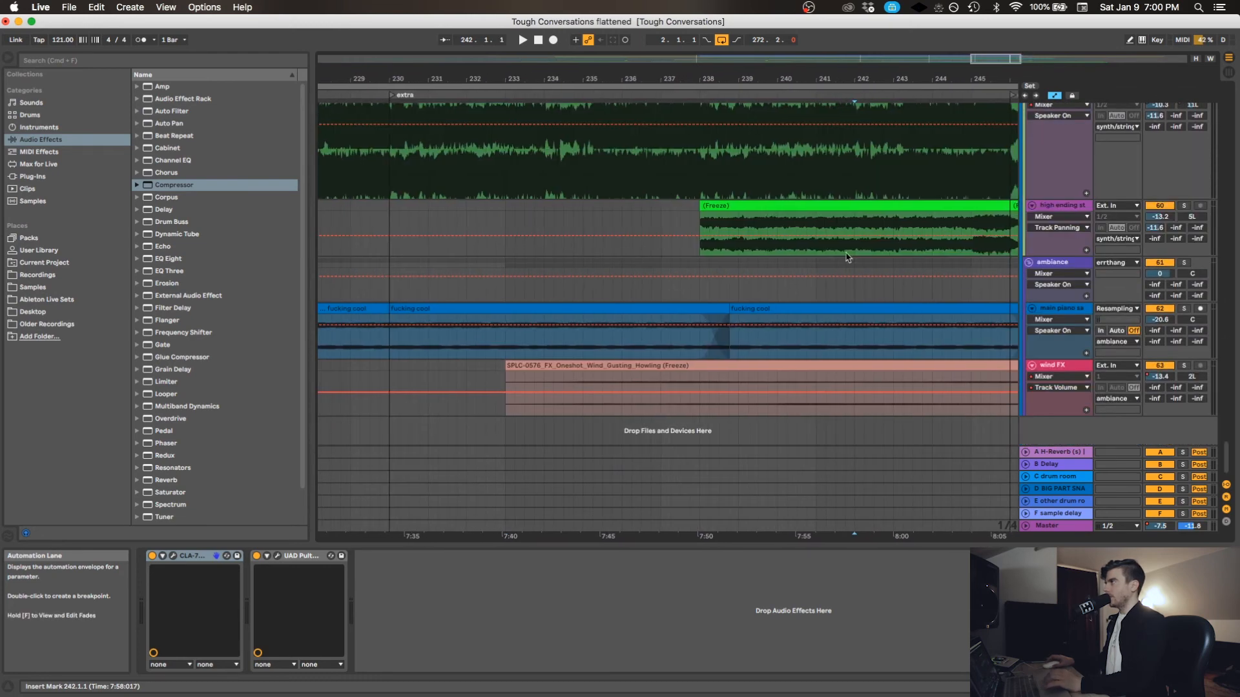
left_click(769, 295)
scroll(853, 305, "left", 15)
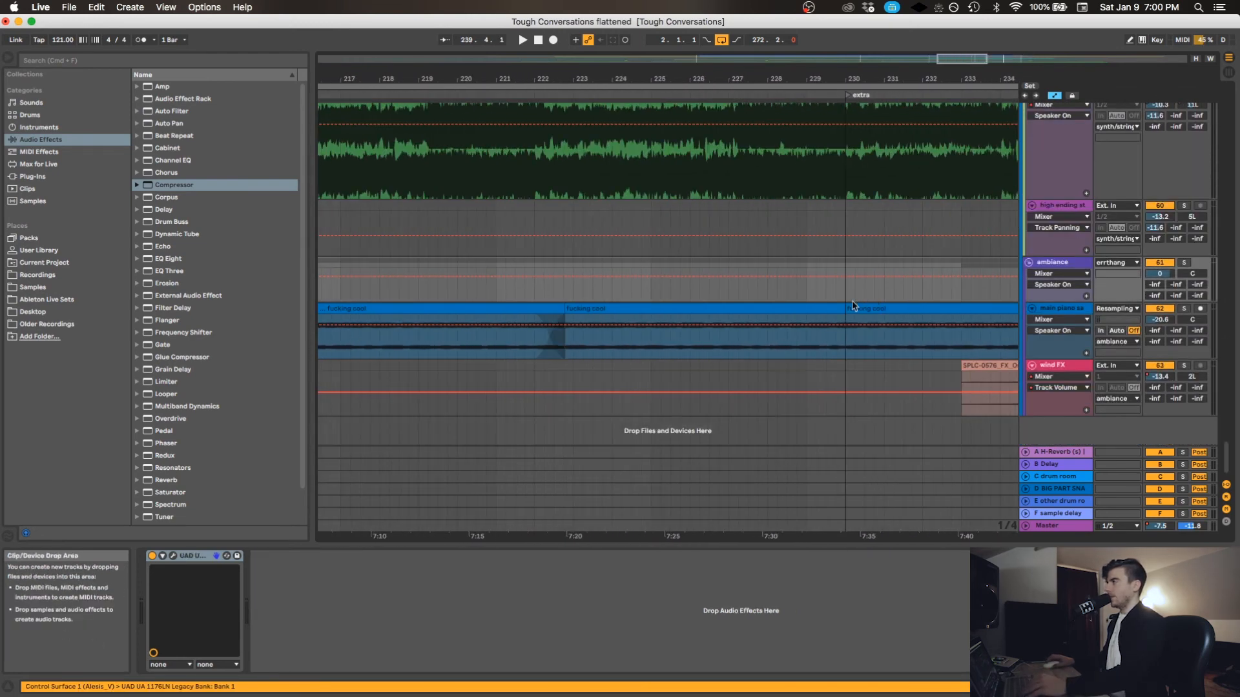
scroll(665, 284, "down", 10)
scroll(620, 280, "left", 15)
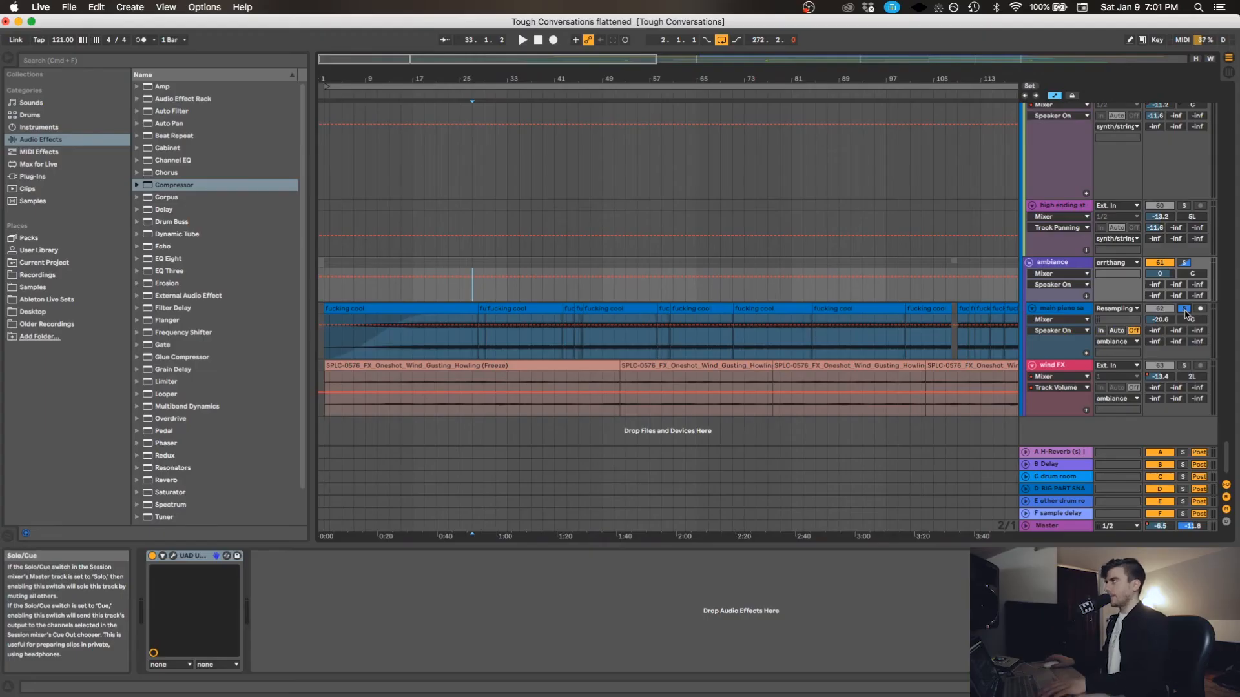
Play the main piano ambiance track from bar 27, add the wind FX track to the solo, and select a point in its first clip.
key("space")
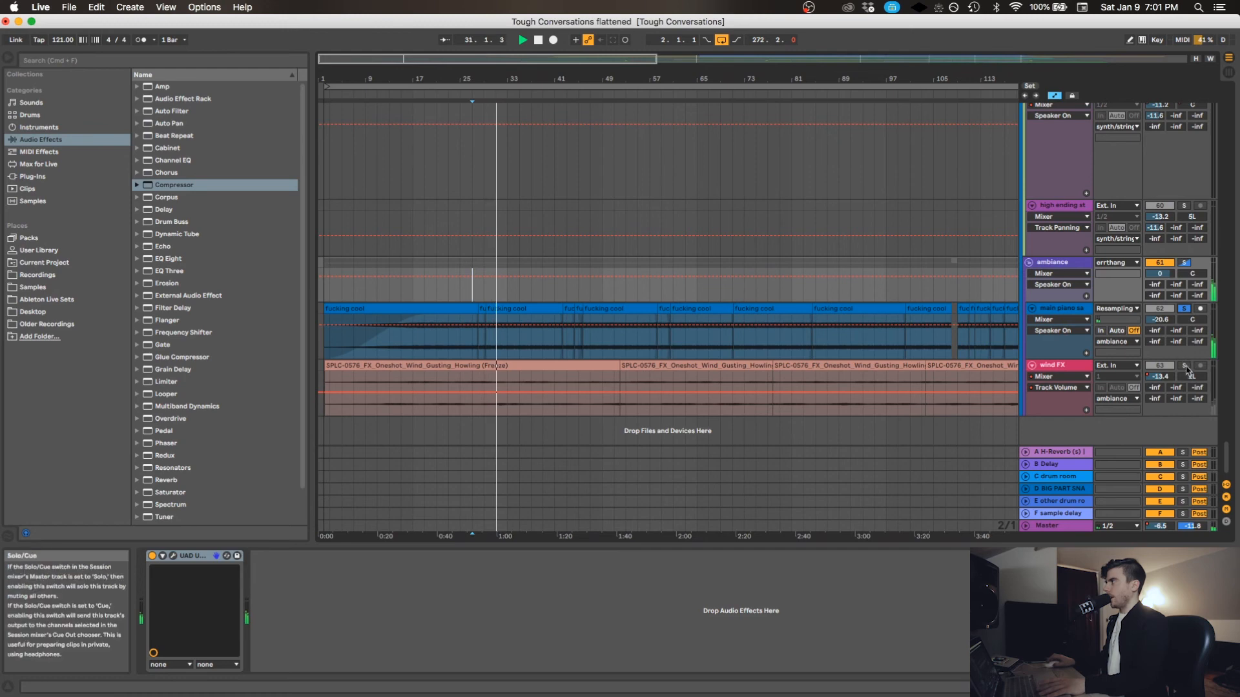
left_click(1186, 366)
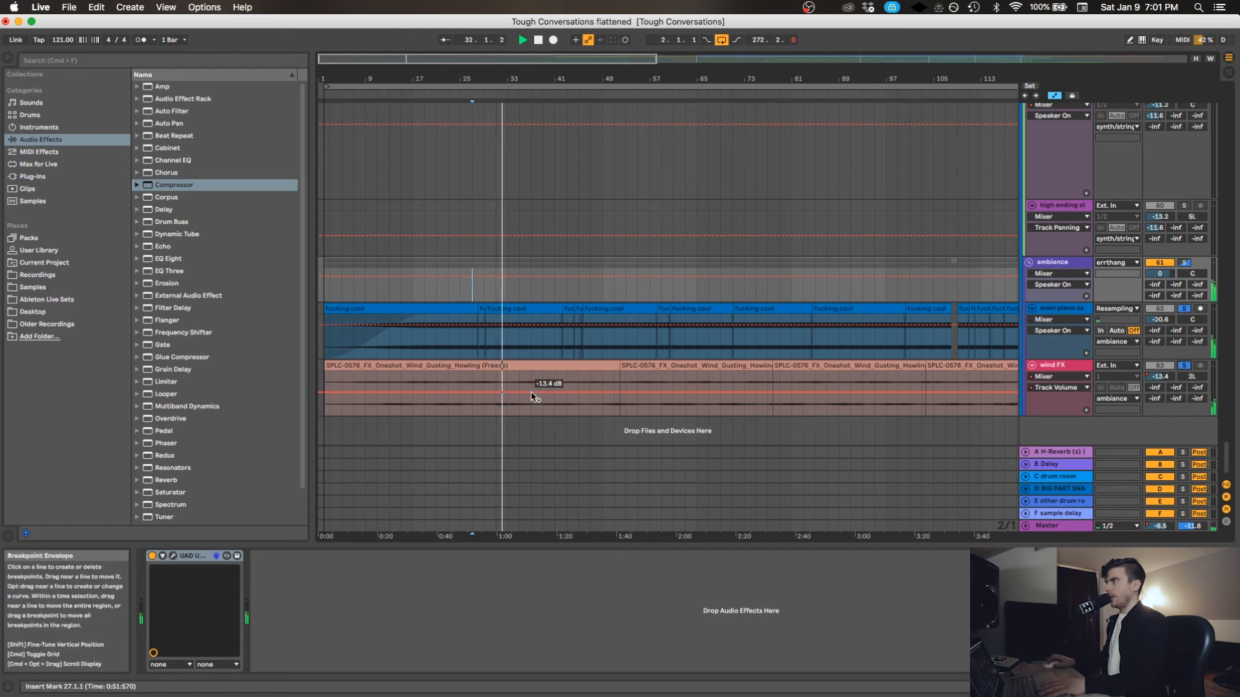
left_click(567, 379)
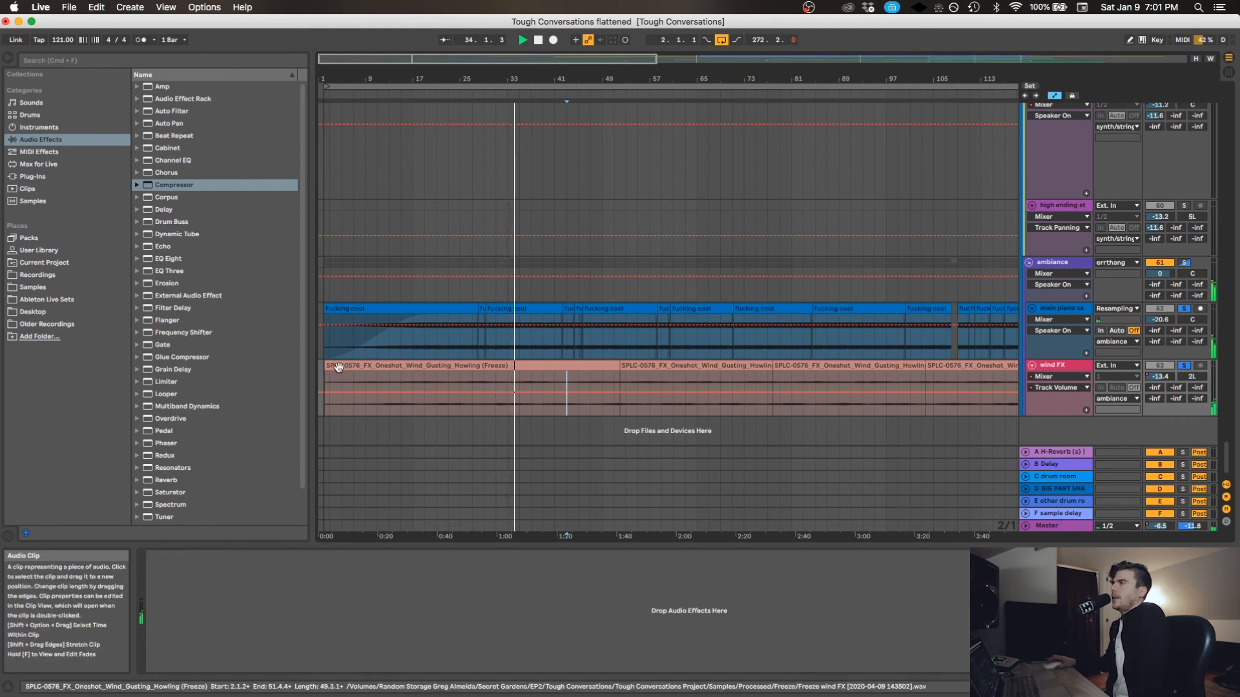
Play from bar 39, listen to the wind FX track without the main piano ambiance, and add the piano back to the solo.
left_click(538, 382)
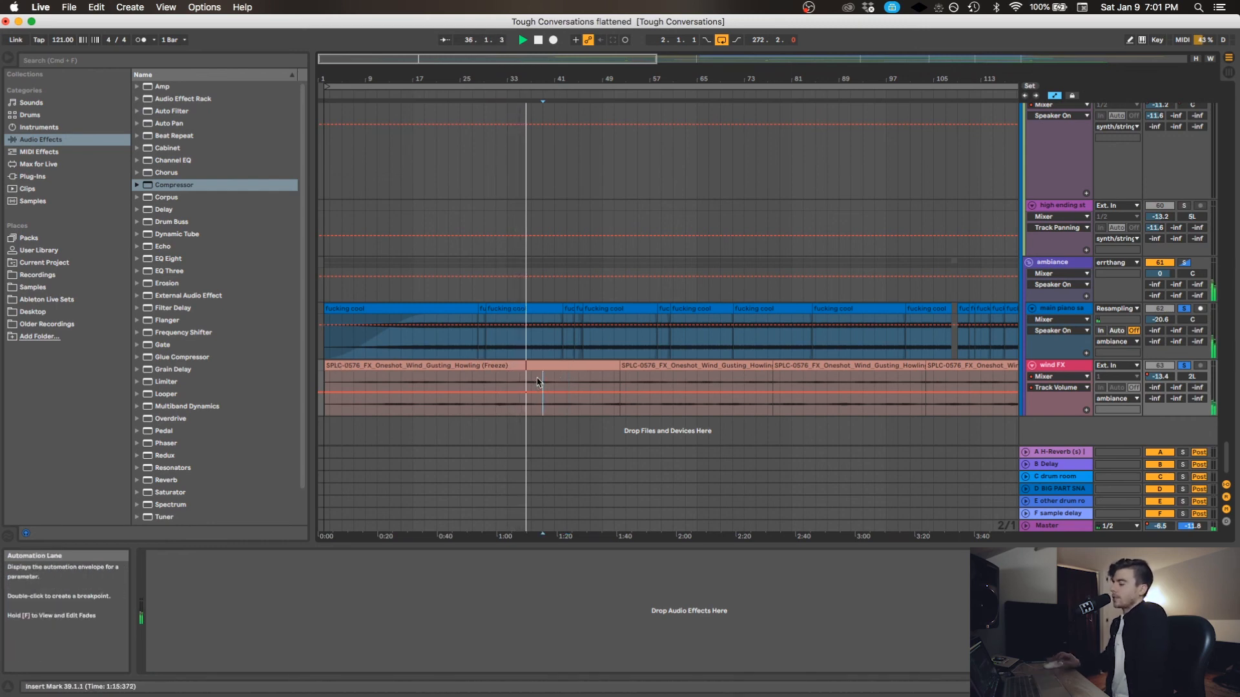
key("plus")
key("plus")
key("plus")
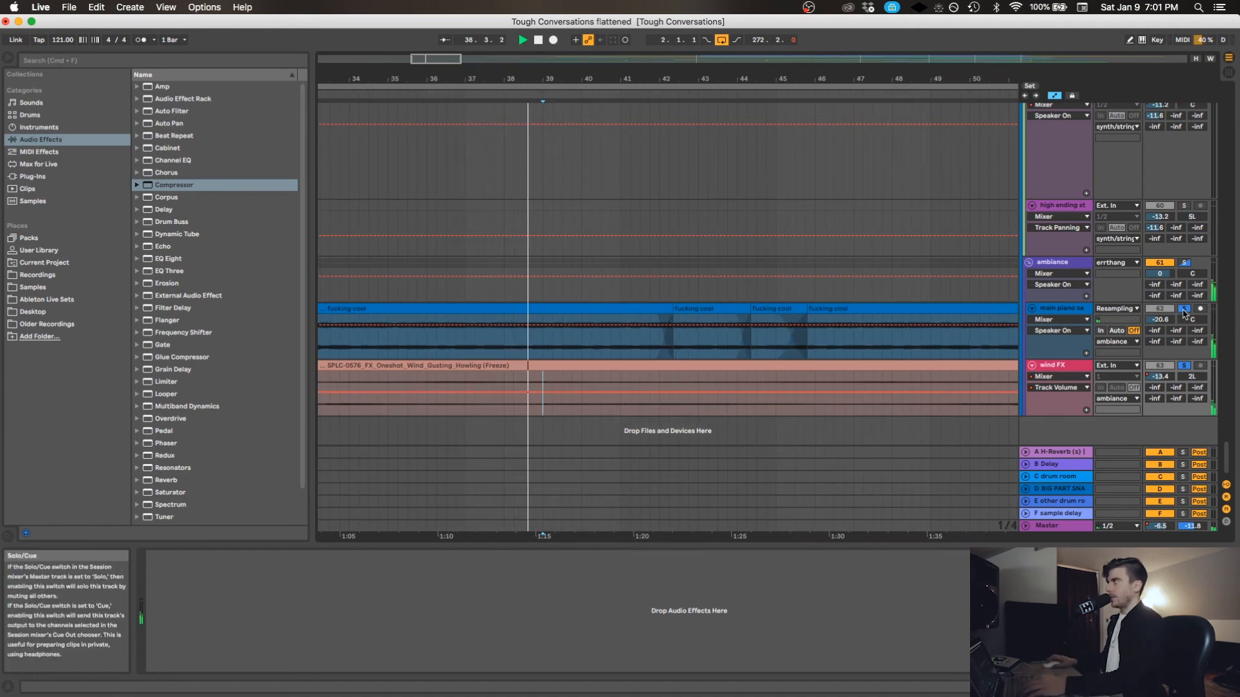
left_click(1183, 311)
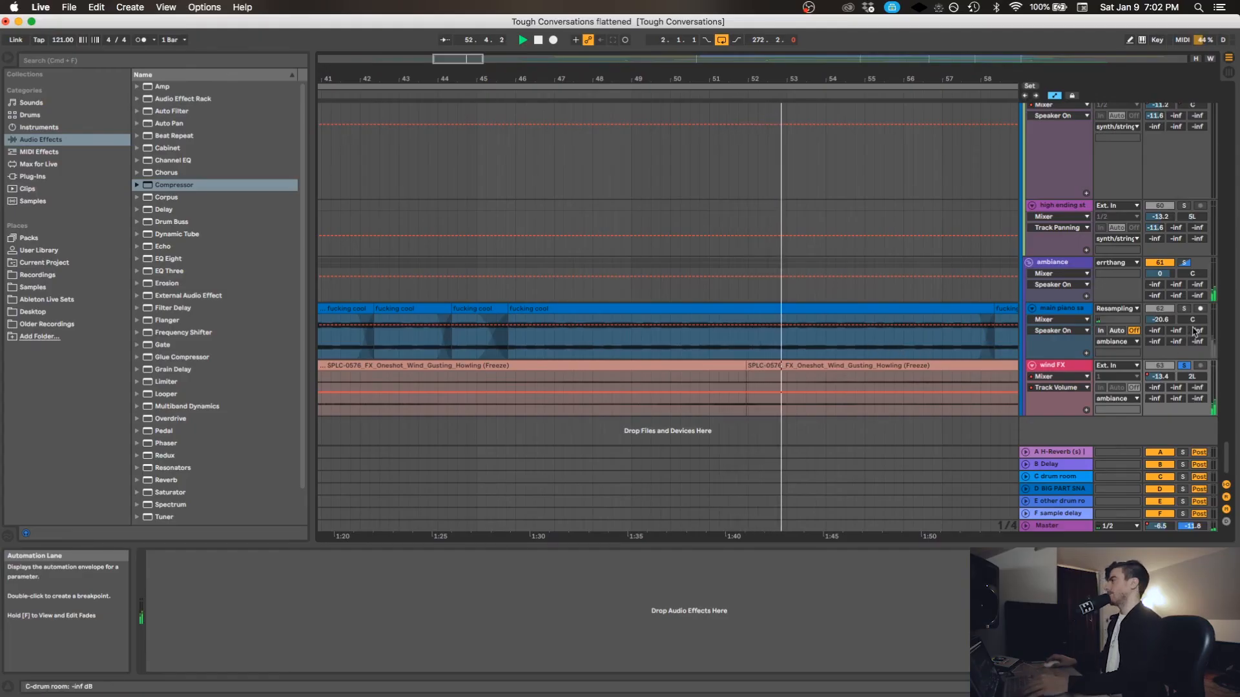
left_click(1184, 308)
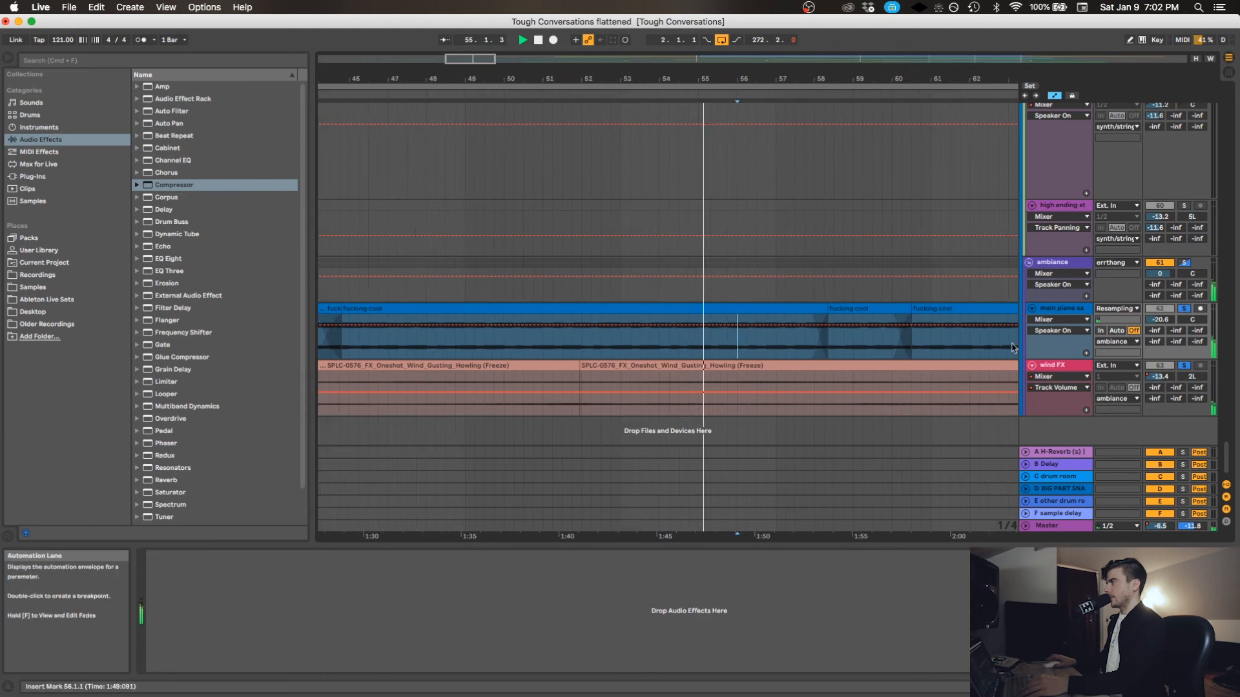
Show the ambiance clips across the whole song and play the full mix from bar 209, just before the chord change section.
key("minus")
key("minus")
key("minus")
key("minus")
key("minus")
key("minus")
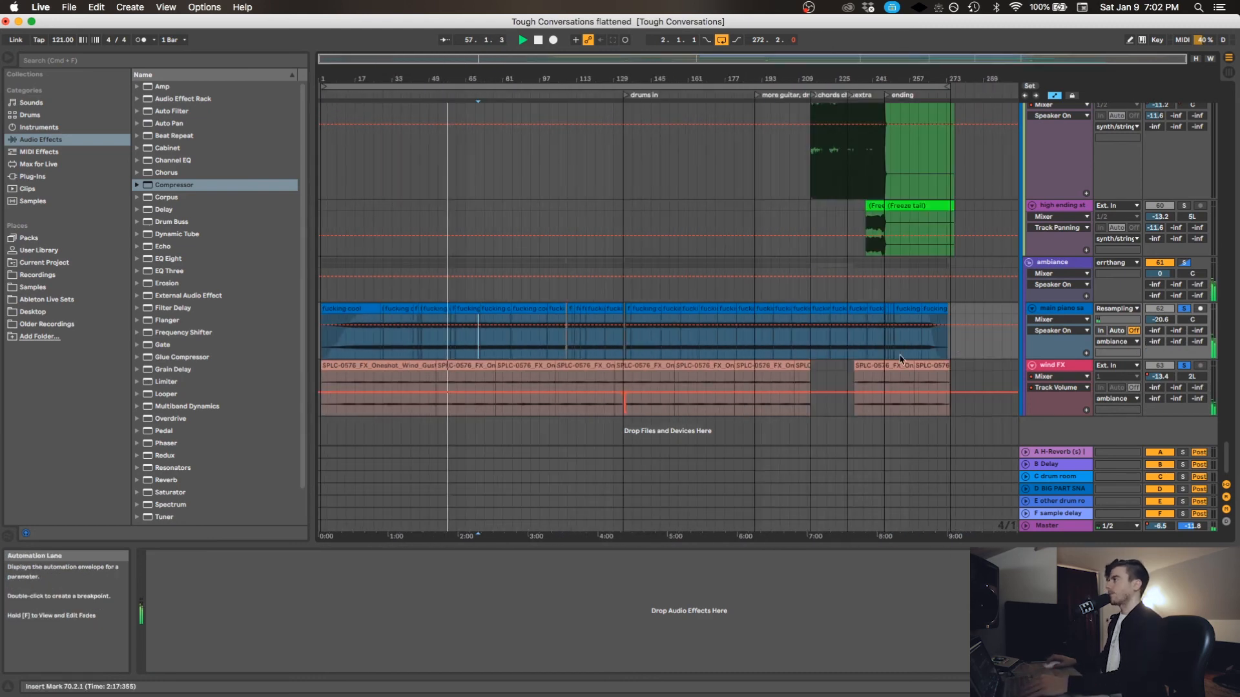
left_click(868, 352)
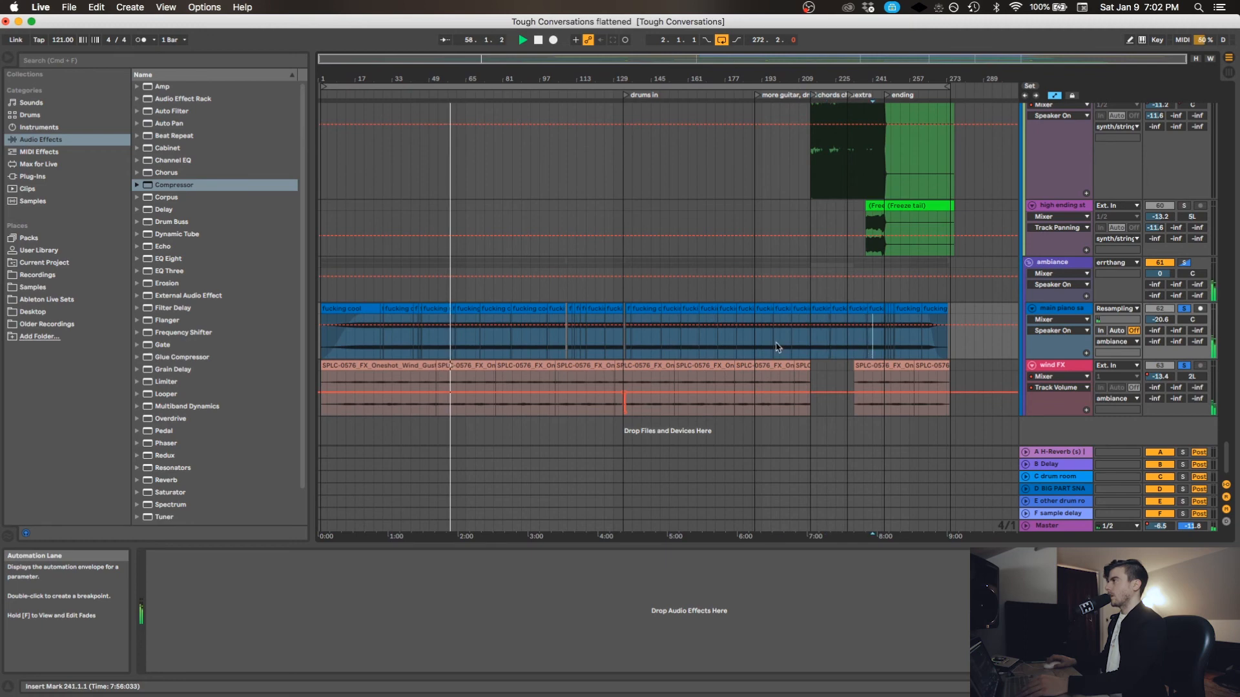
left_click(799, 343)
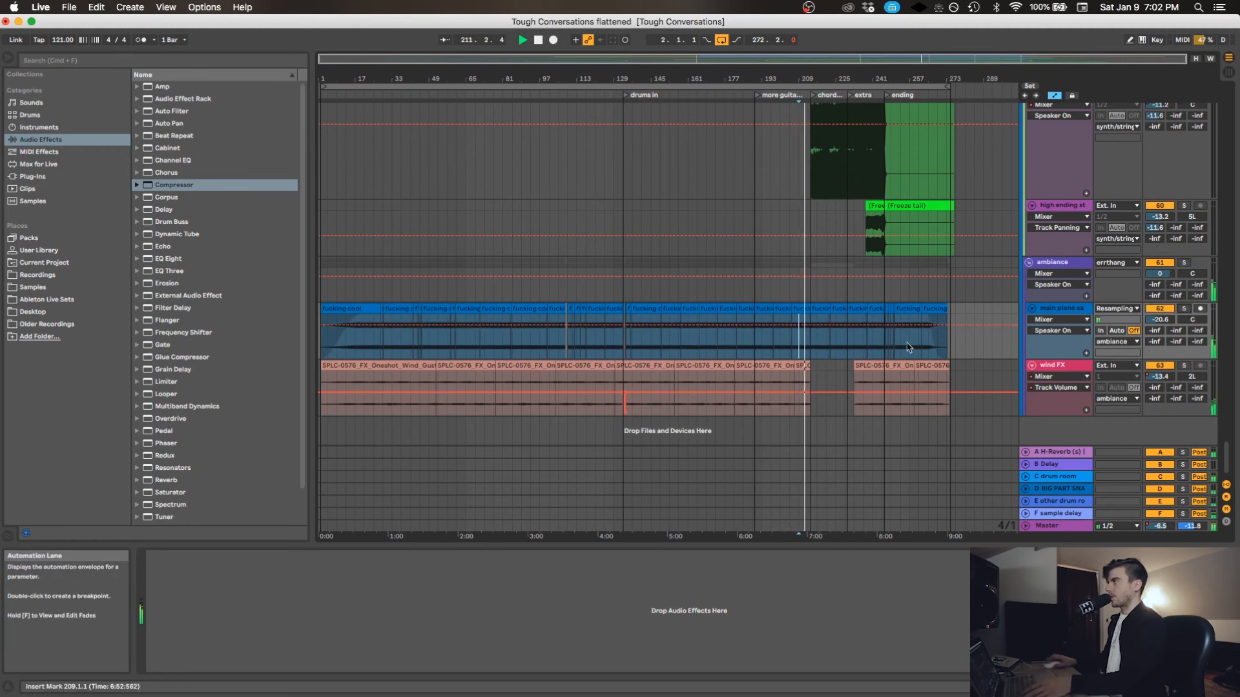
Listen to the soloed drum group in the chord change section, clear the solo, stop playback and return to the ambiance tracks.
scroll(903, 343, "up", 15)
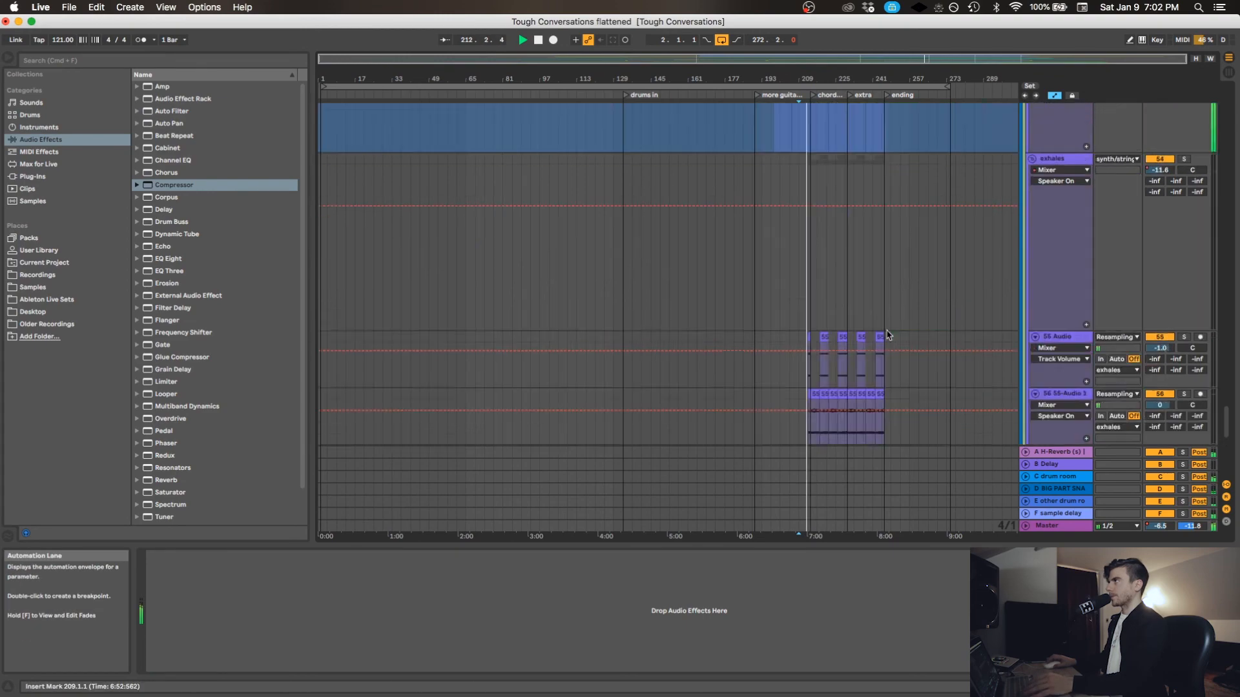
scroll(886, 330, "up", 10)
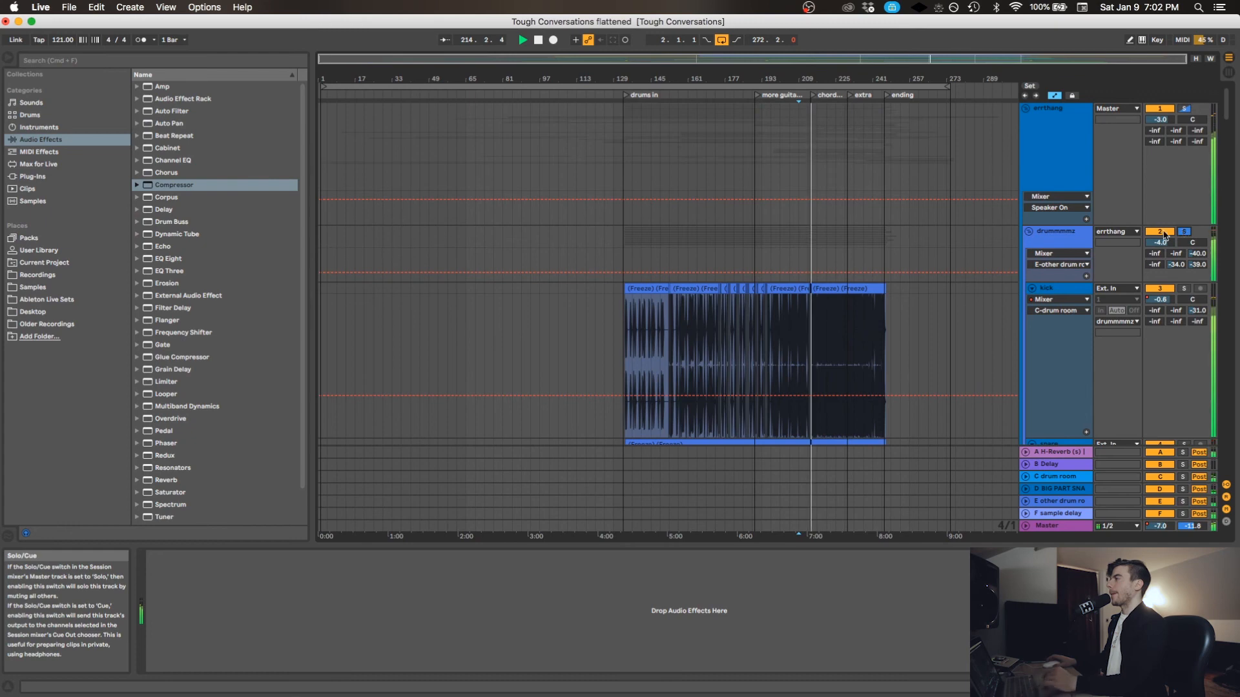
scroll(1019, 251, "down", 10)
scroll(904, 249, "down", 6)
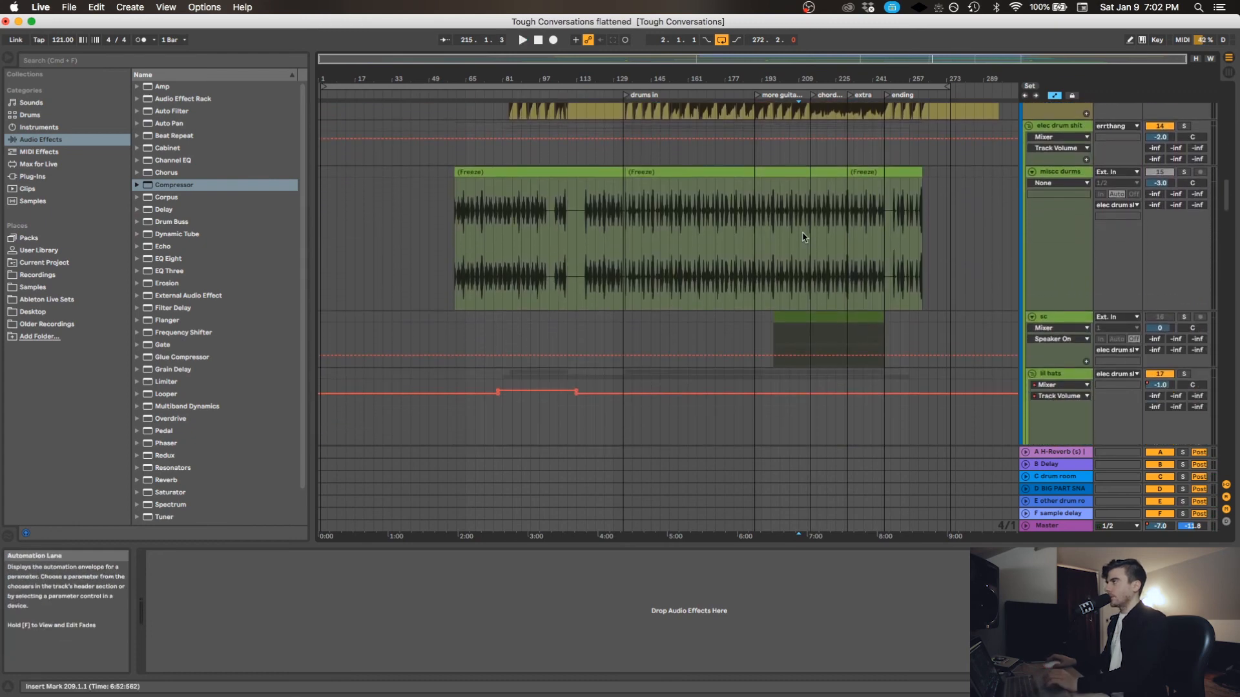
scroll(803, 237, "down", 15)
Open the H-Reverb plug-in on return track A and look over its expanded controls before collapsing them.
left_click(1066, 502)
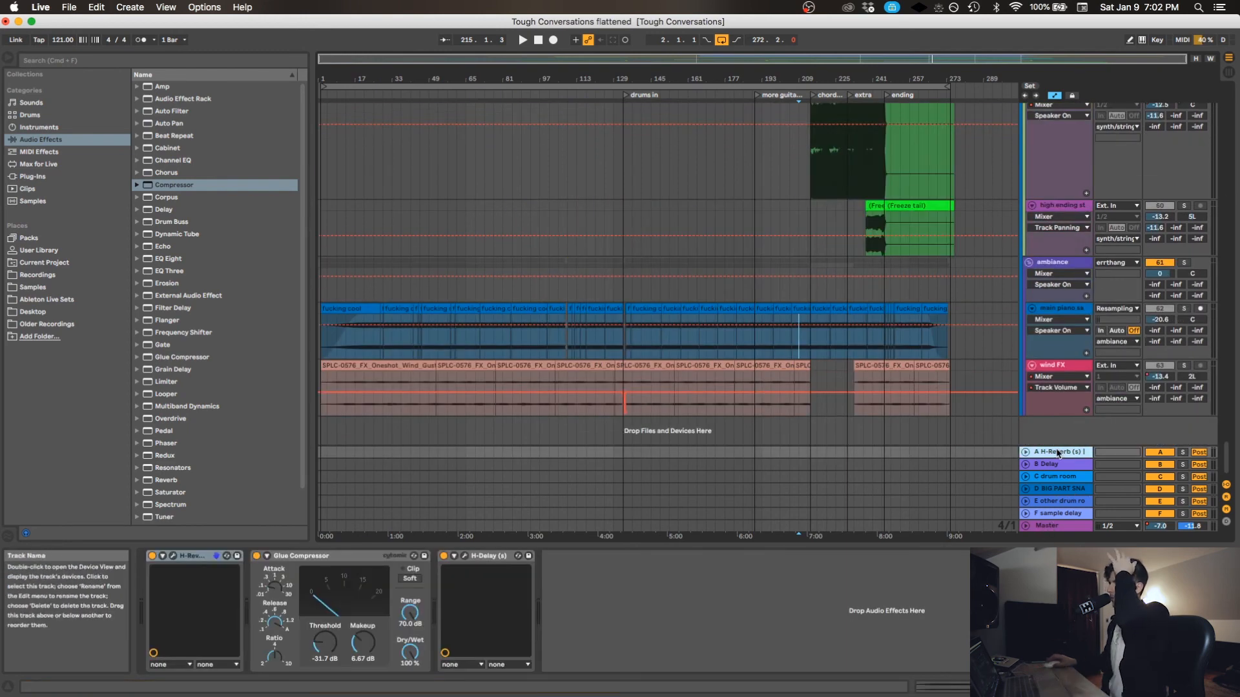
left_click(173, 556)
left_click_drag(414, 379, 470, 257)
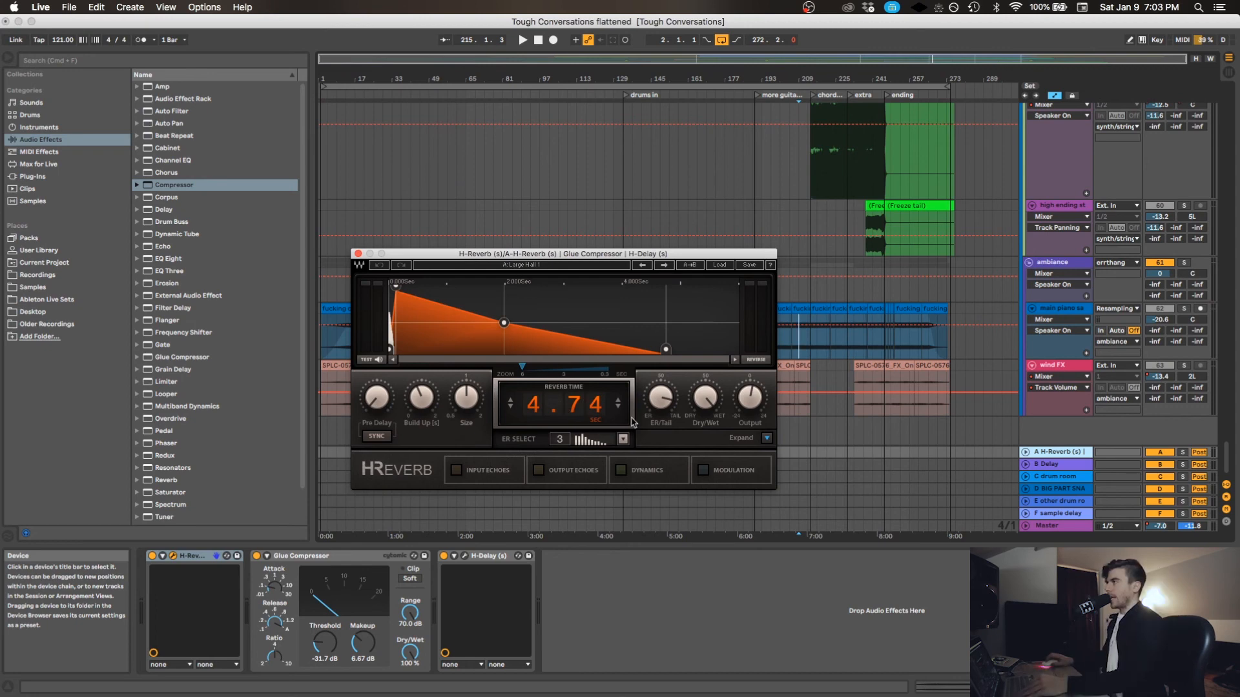
left_click(768, 438)
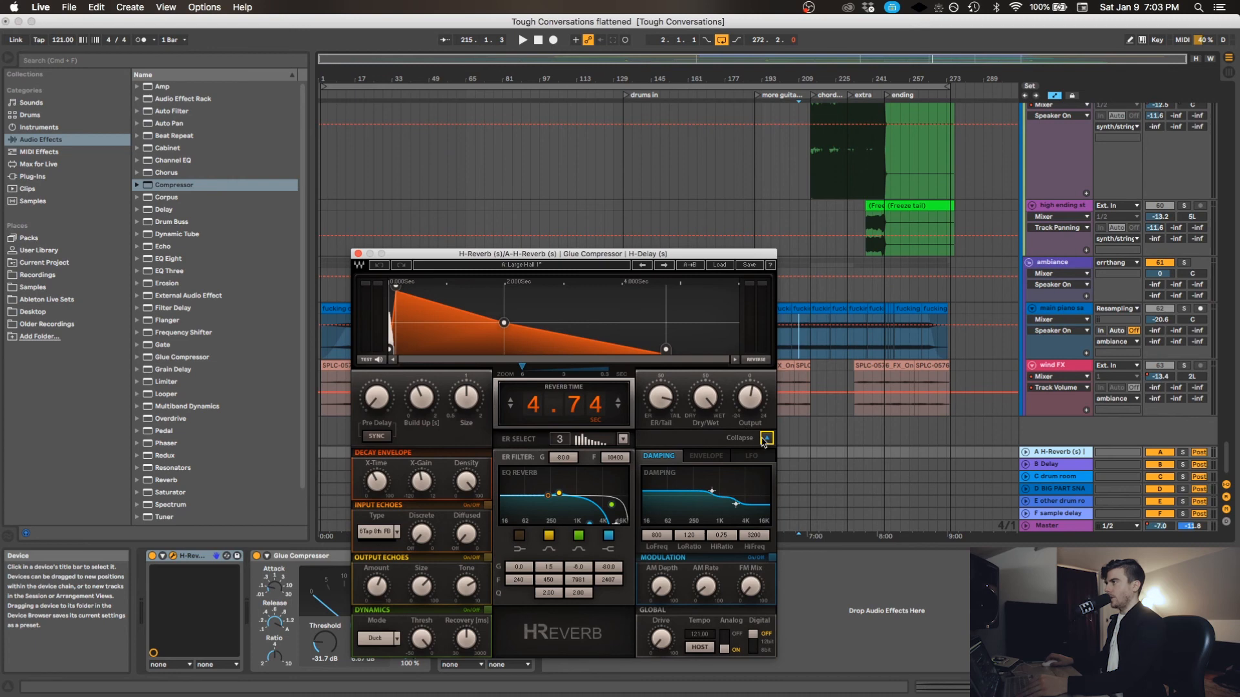
left_click(766, 438)
Solo the A H-Reverb return, play it from bar 241 into the ending, stop playback and clear the solo.
left_click(890, 449)
key("space")
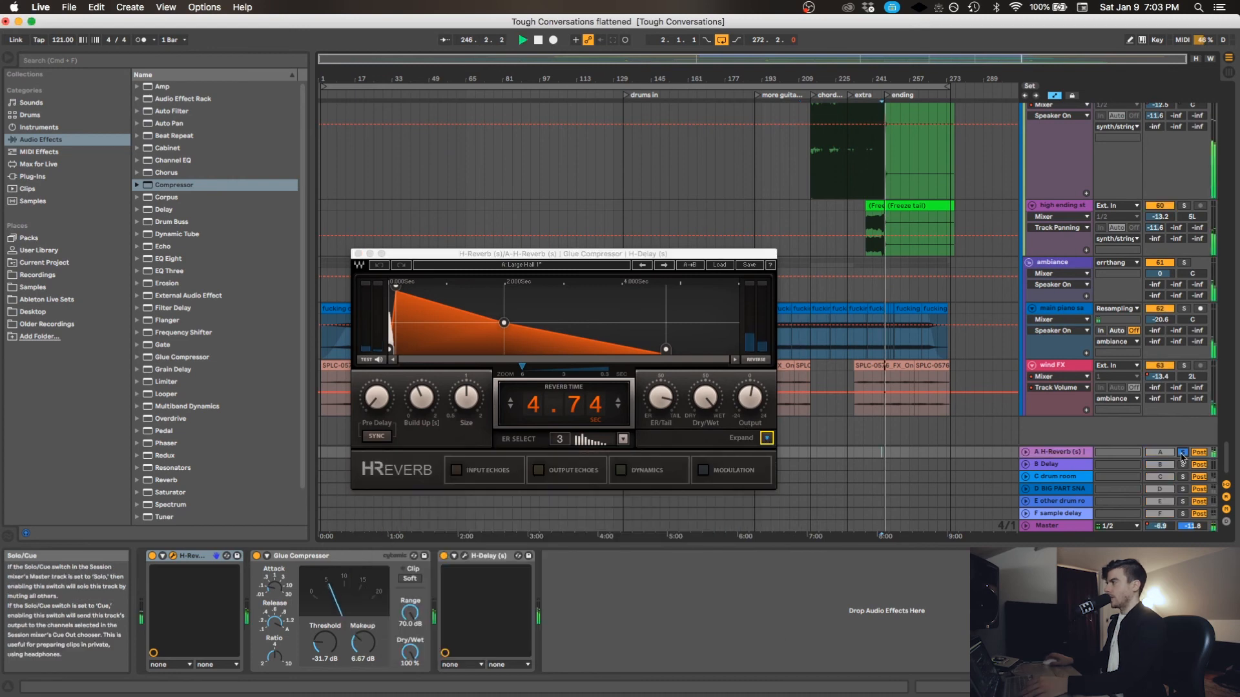
left_click(873, 452)
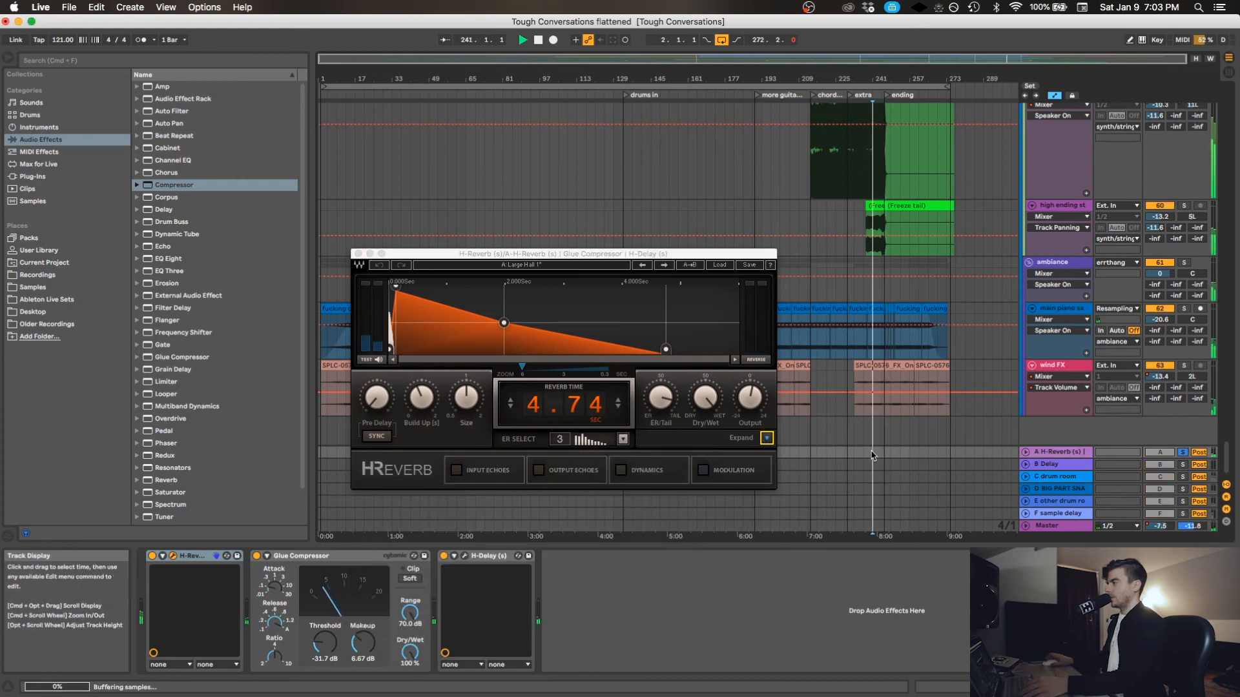
key("space")
left_click(1182, 452)
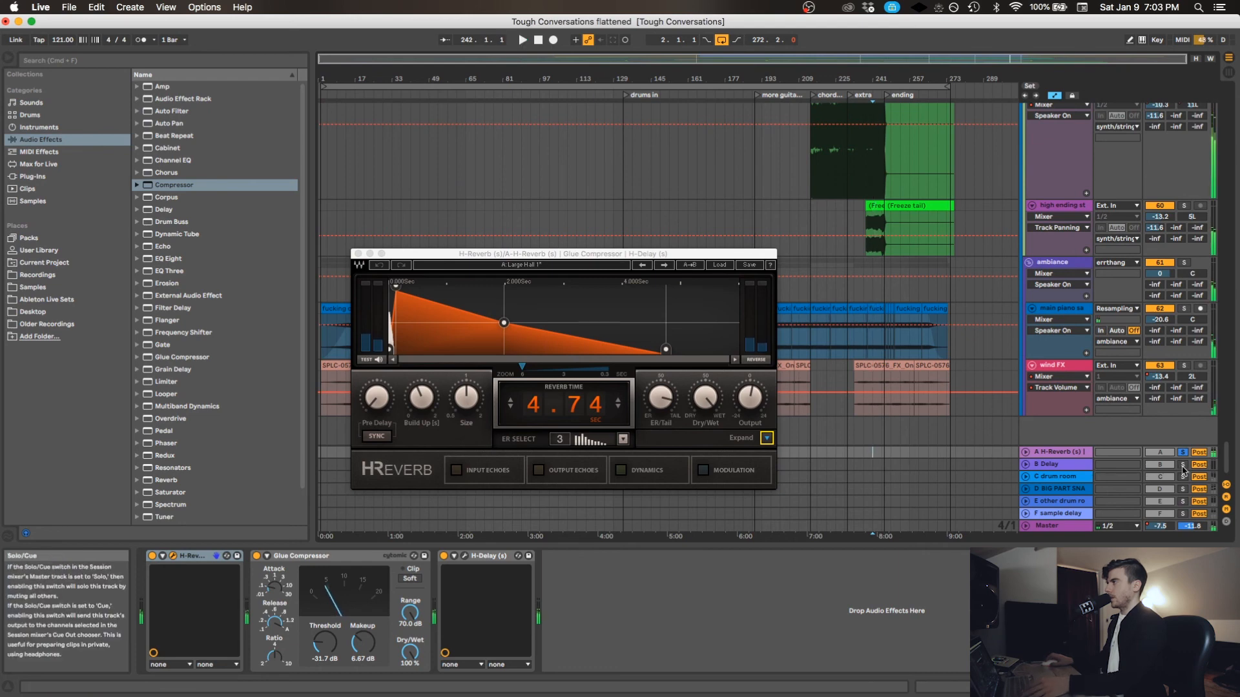
Look at the Delay device on return B and the H-Reverb plug-in on the C drum room return.
left_click(1054, 465)
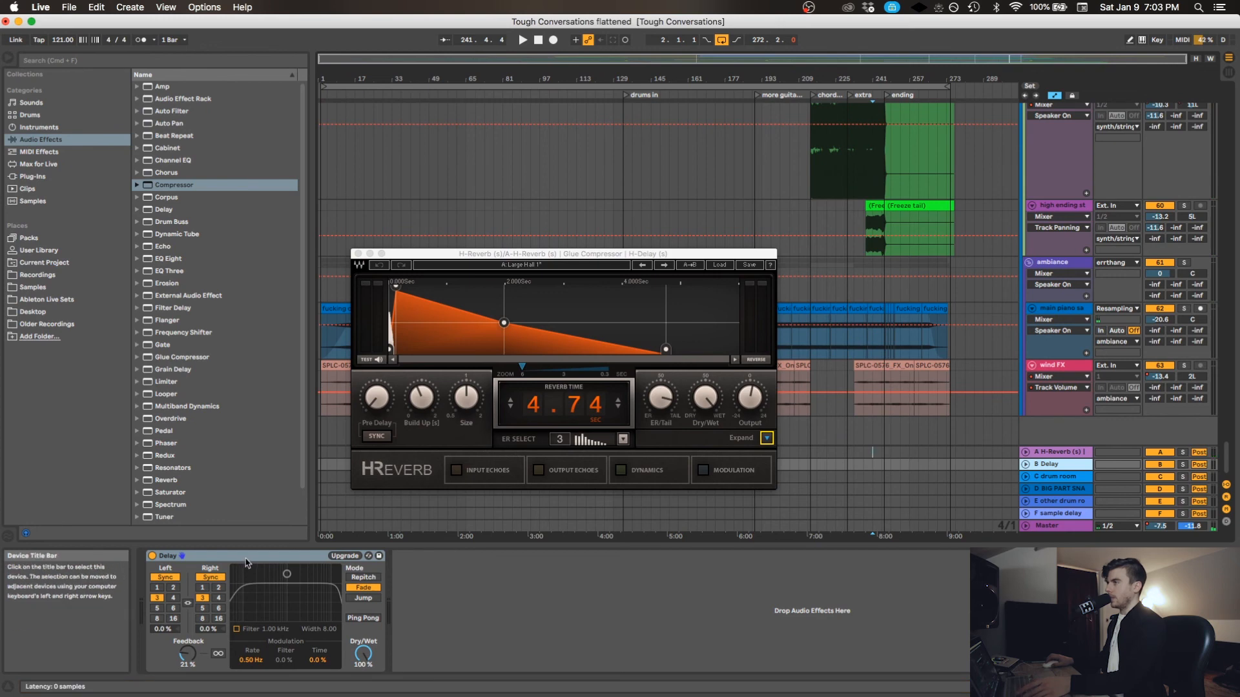
left_click(1035, 469)
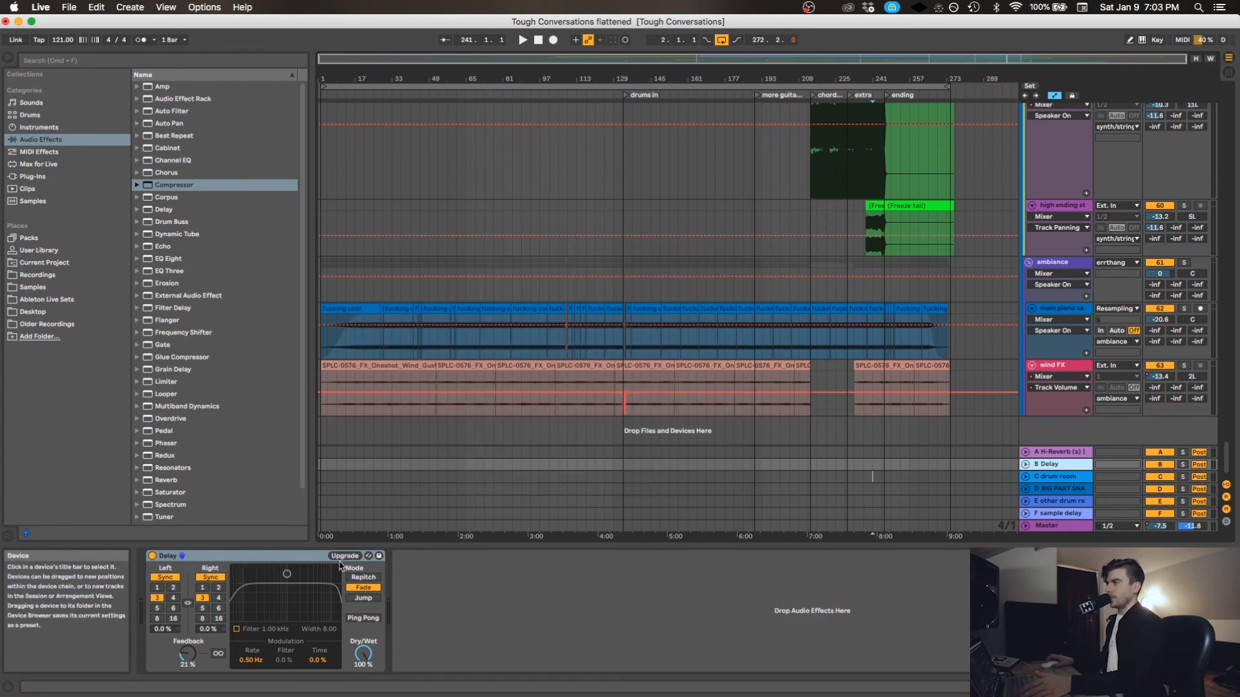
key("Down")
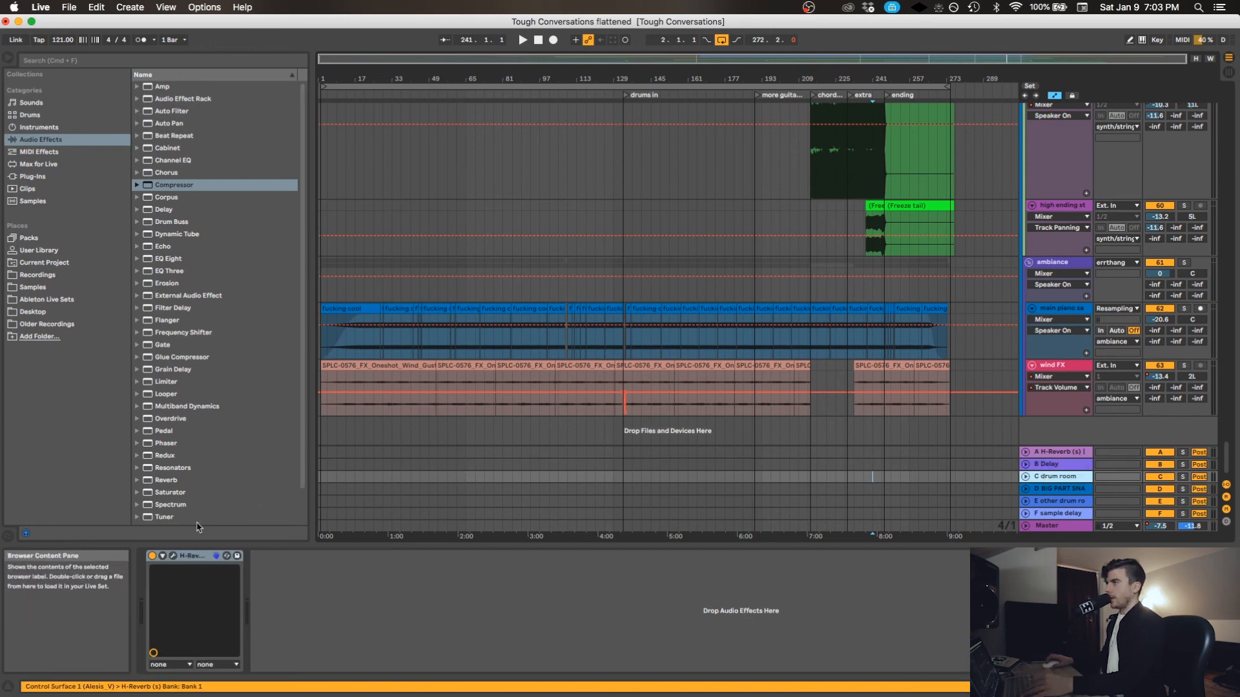
left_click(173, 557)
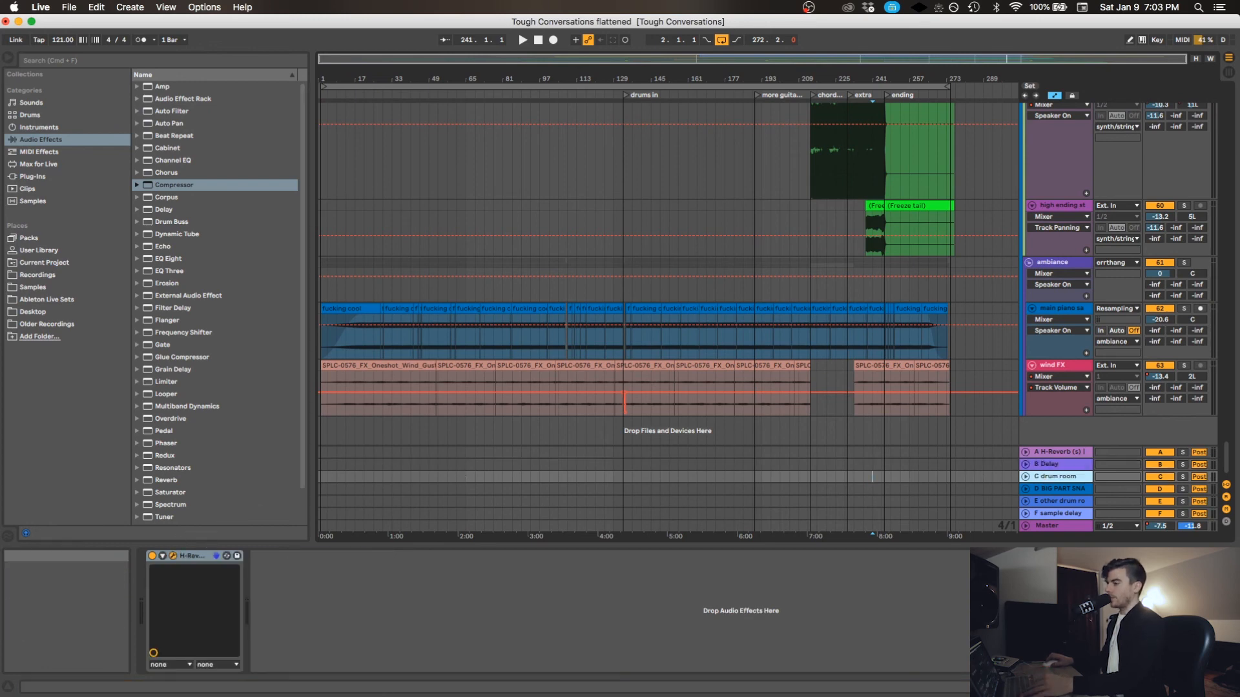
left_click_drag(503, 255, 504, 155)
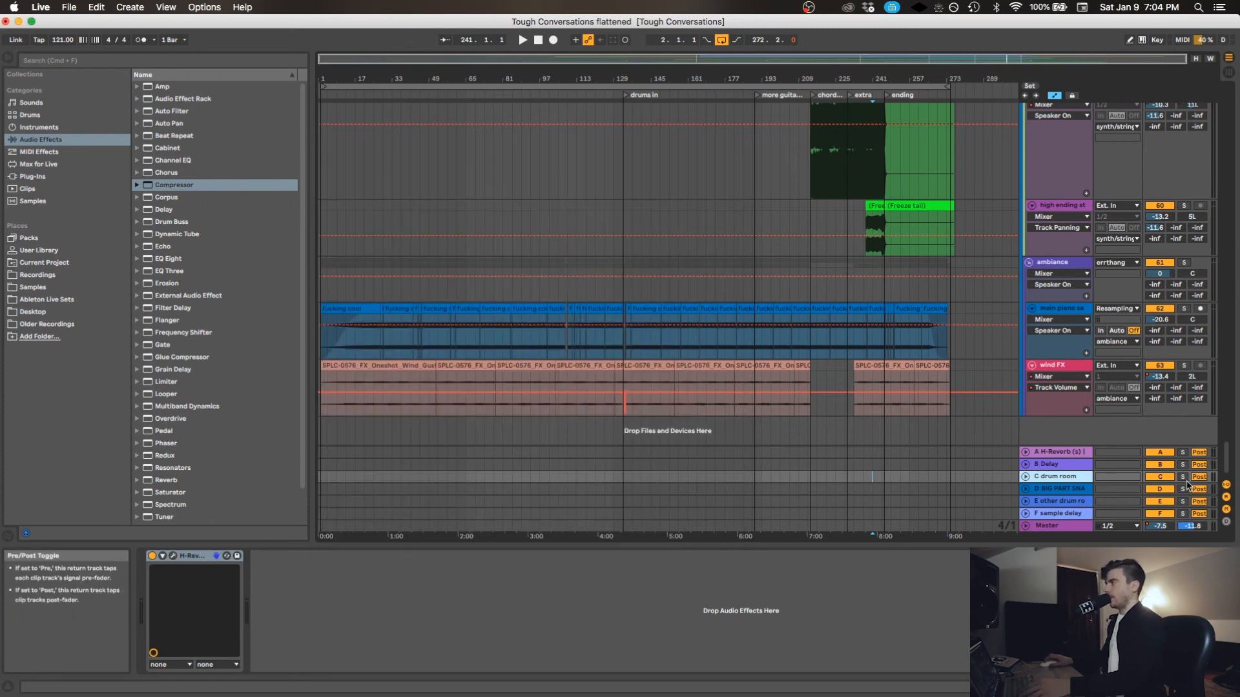
Solo the C drum room return and play it from bar 241 into the ending.
left_click(1184, 478)
key("space")
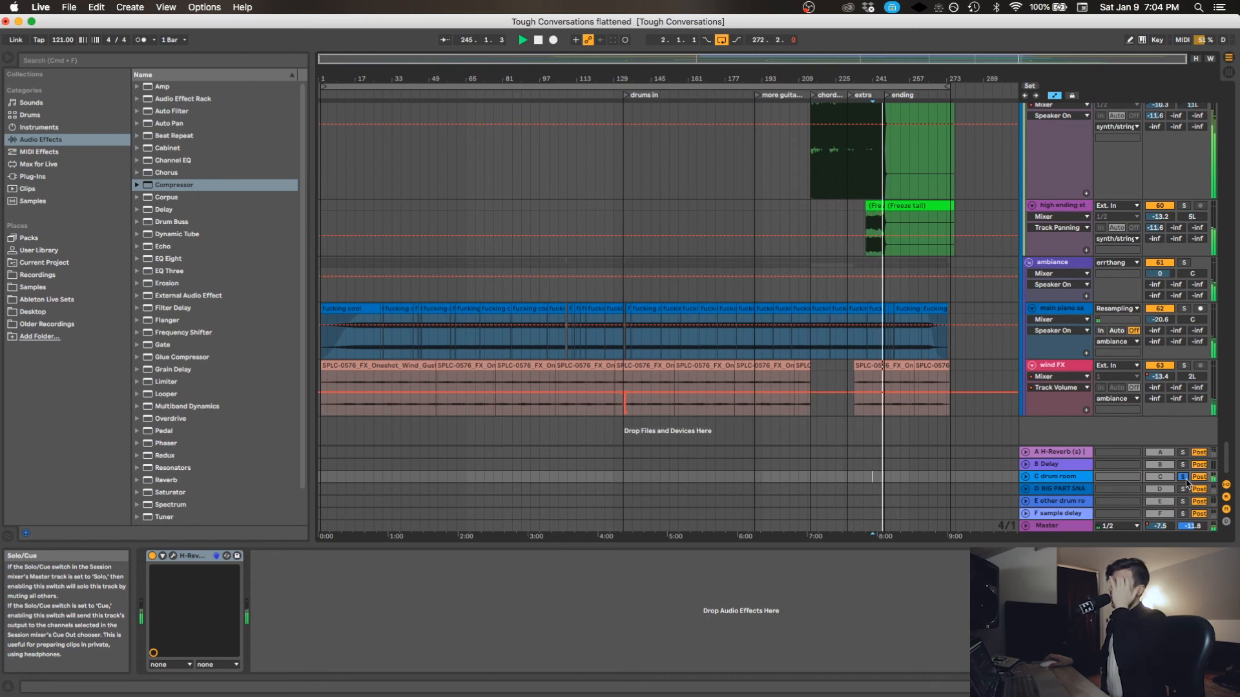
key("space")
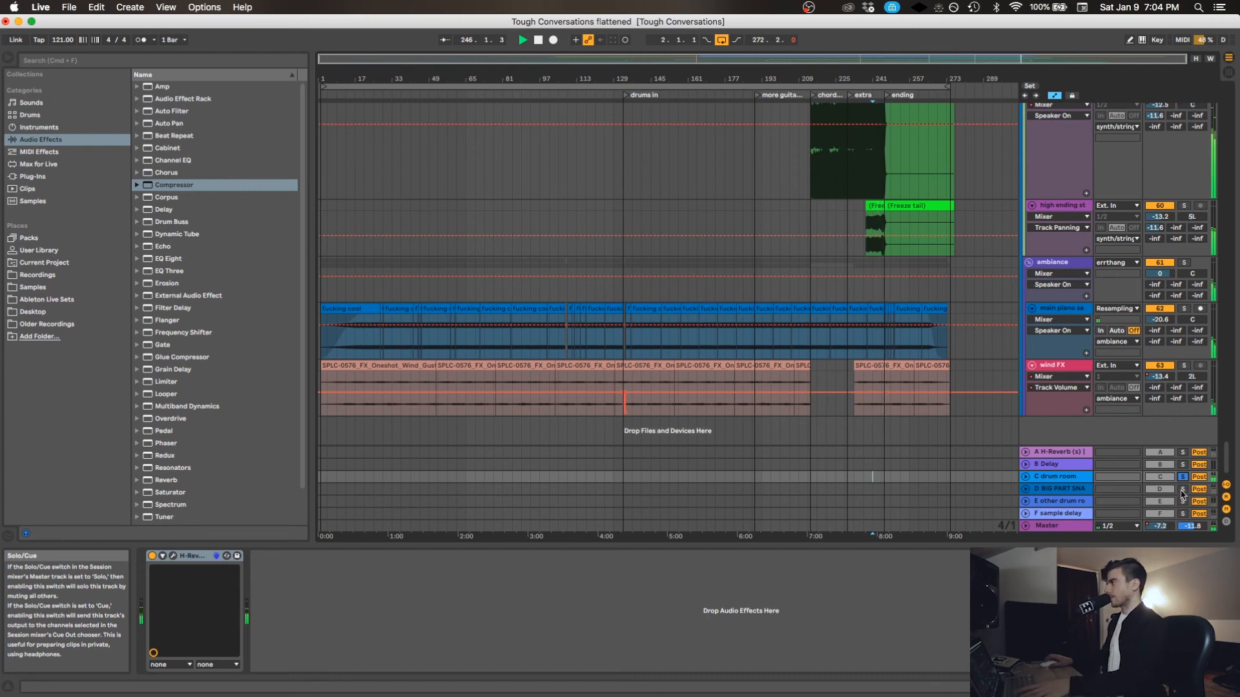
Solo the D BIG PART SNARE return during playback, inspect its H-Reverb settings, and close the plug-in window.
left_click(1183, 489)
left_click(1057, 491)
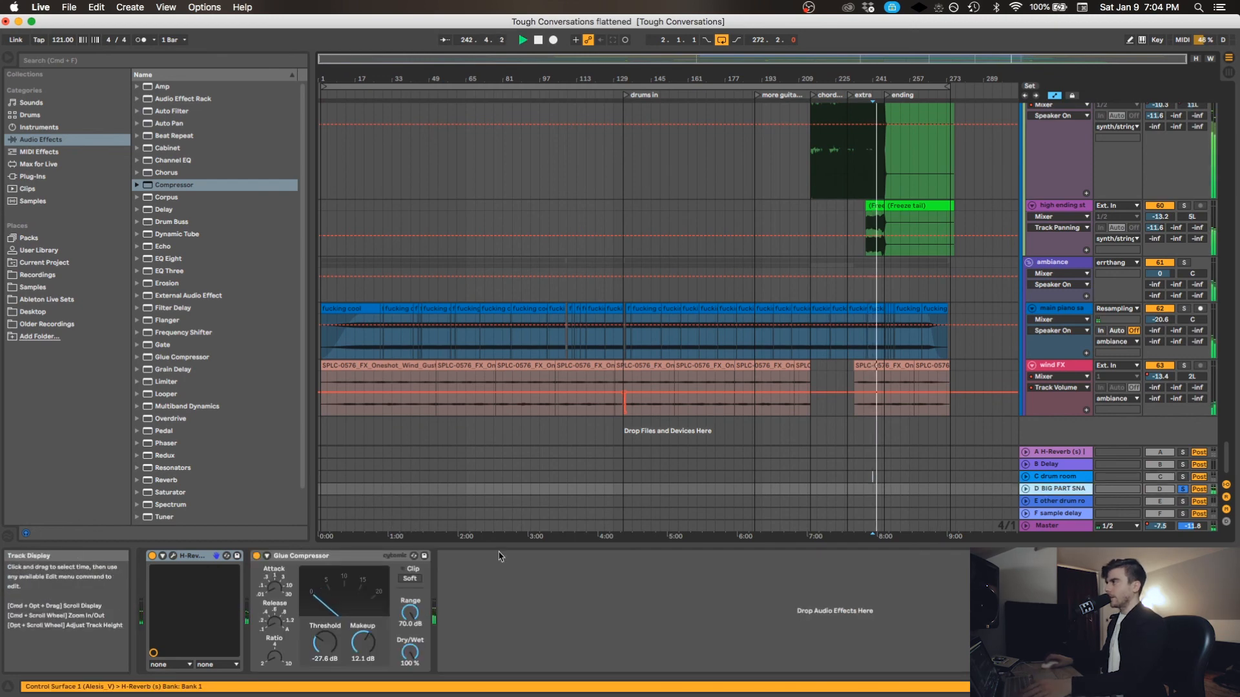
left_click(172, 556)
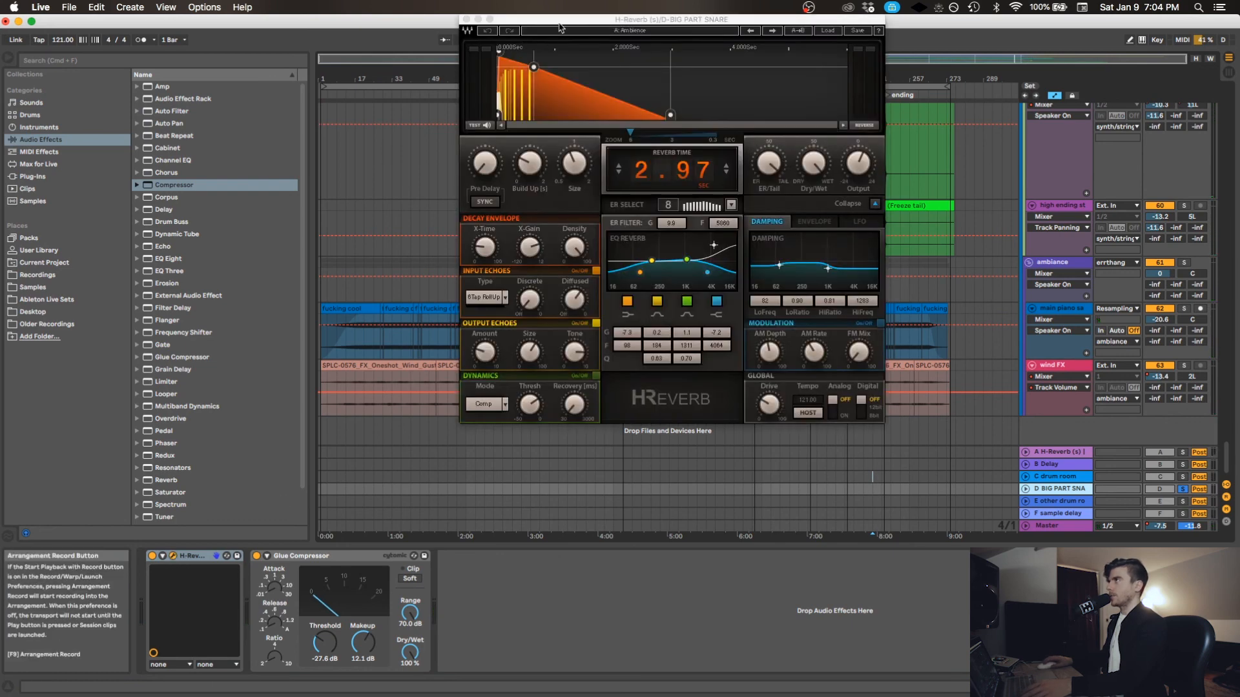
left_click_drag(555, 20, 517, 167)
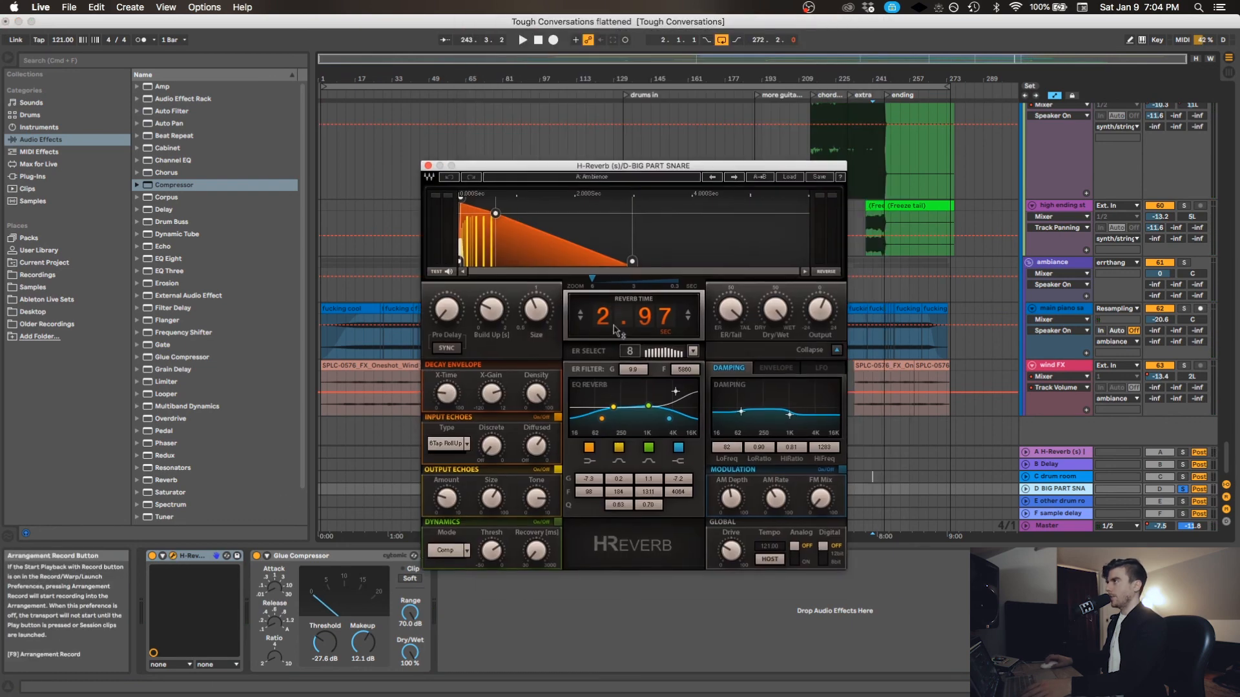
left_click(428, 166)
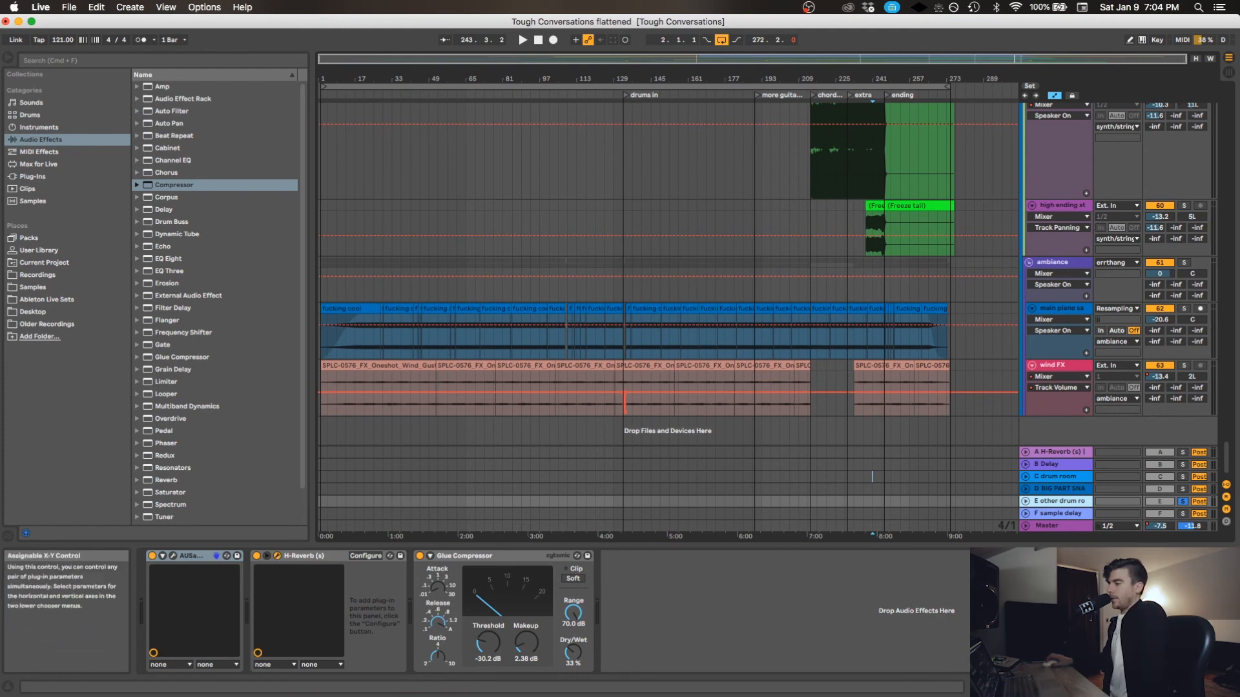
Inspect the H-Reverb on the E other drum room return and play that return soloed from around bar 242.
left_click_drag(462, 408, 481, 186)
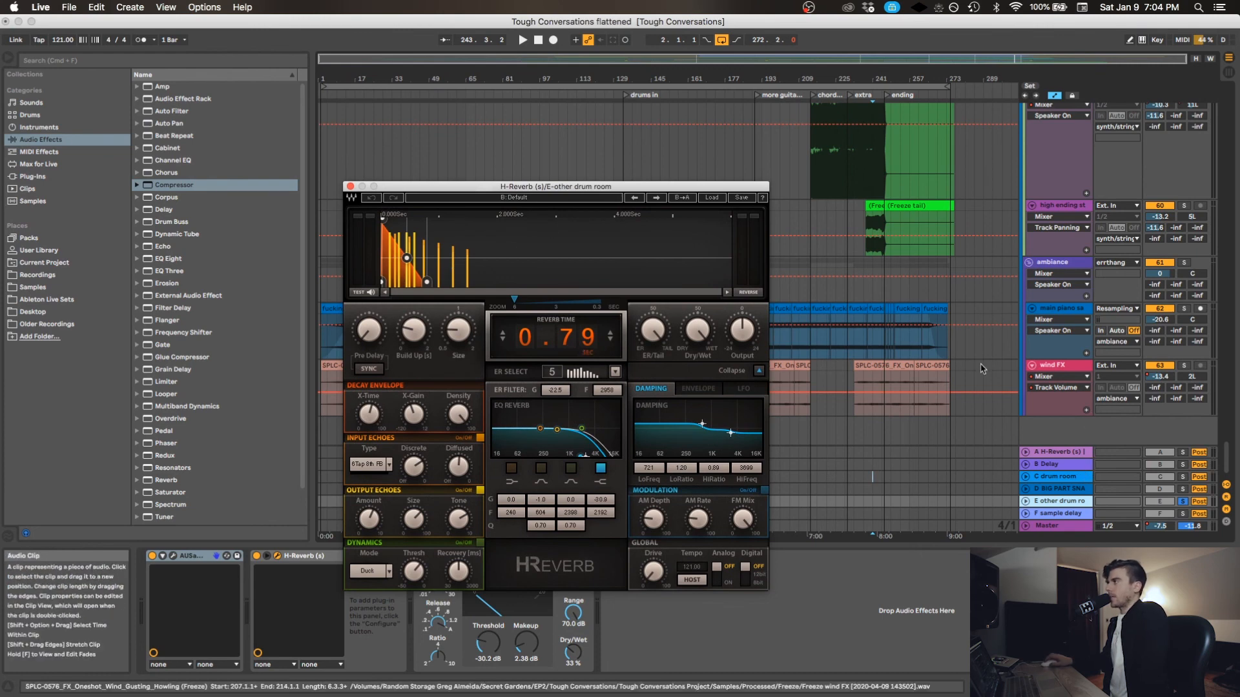
key("space")
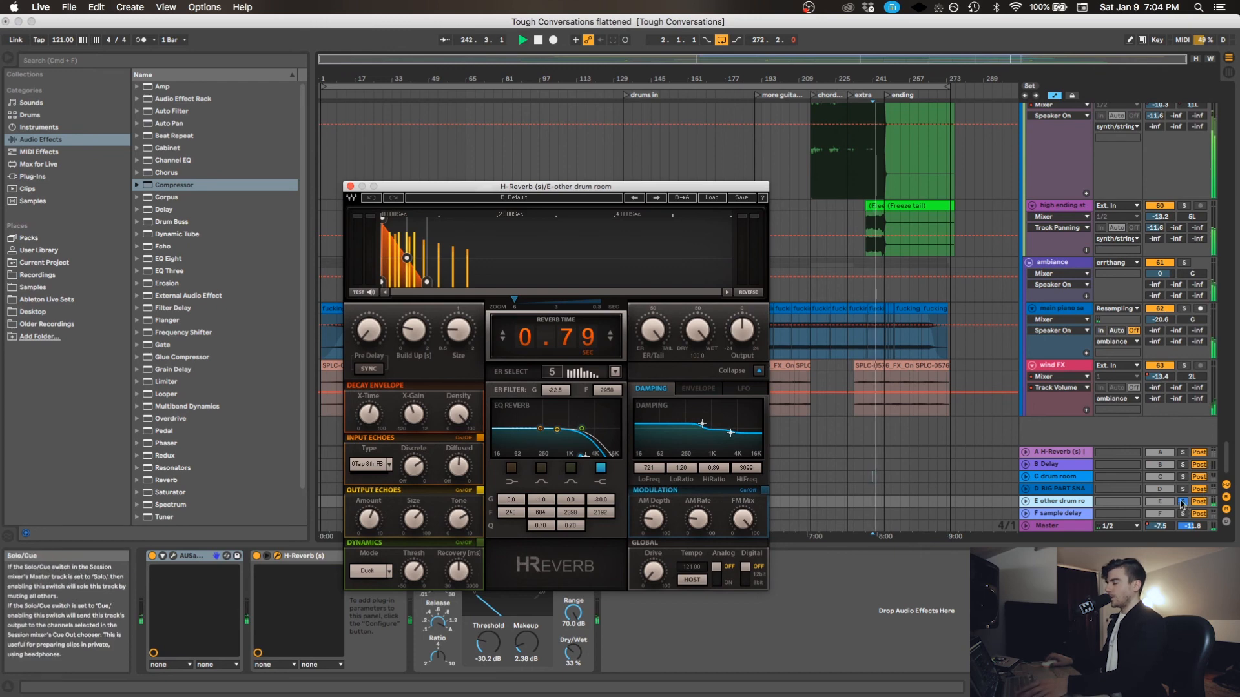
left_click(1182, 502)
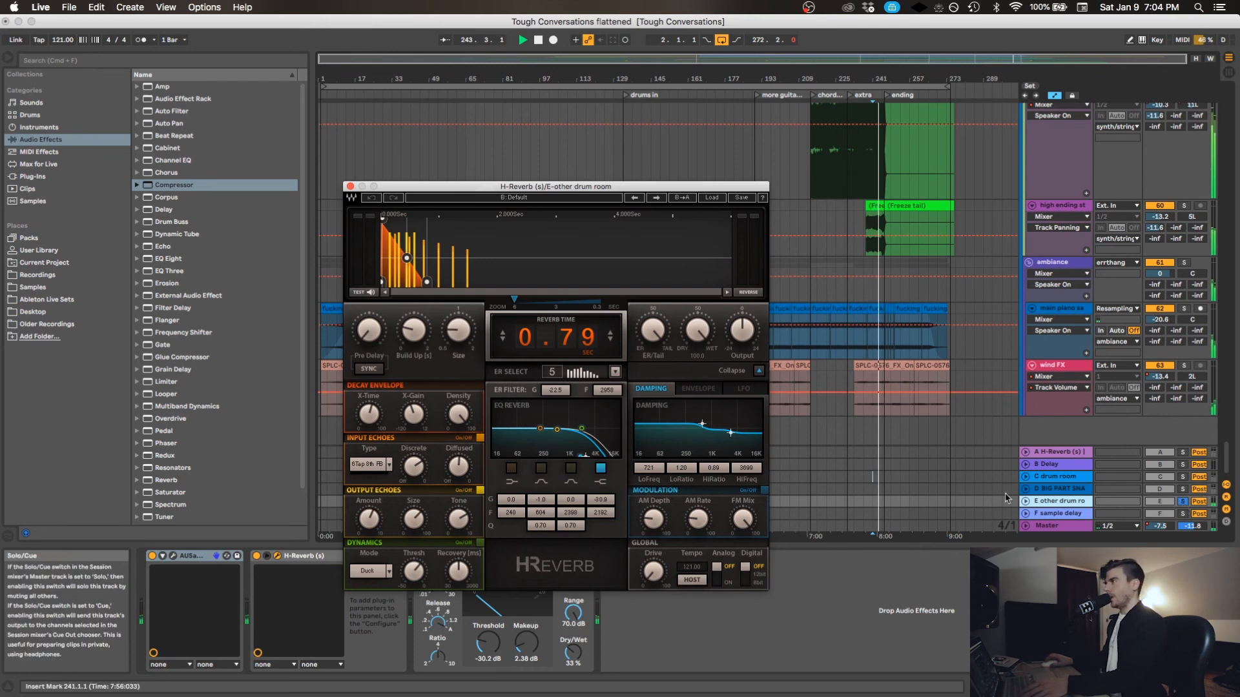
Audition the soloed other drum room return from bar 257, the extra section and bar 221, and stop playback.
left_click(913, 479)
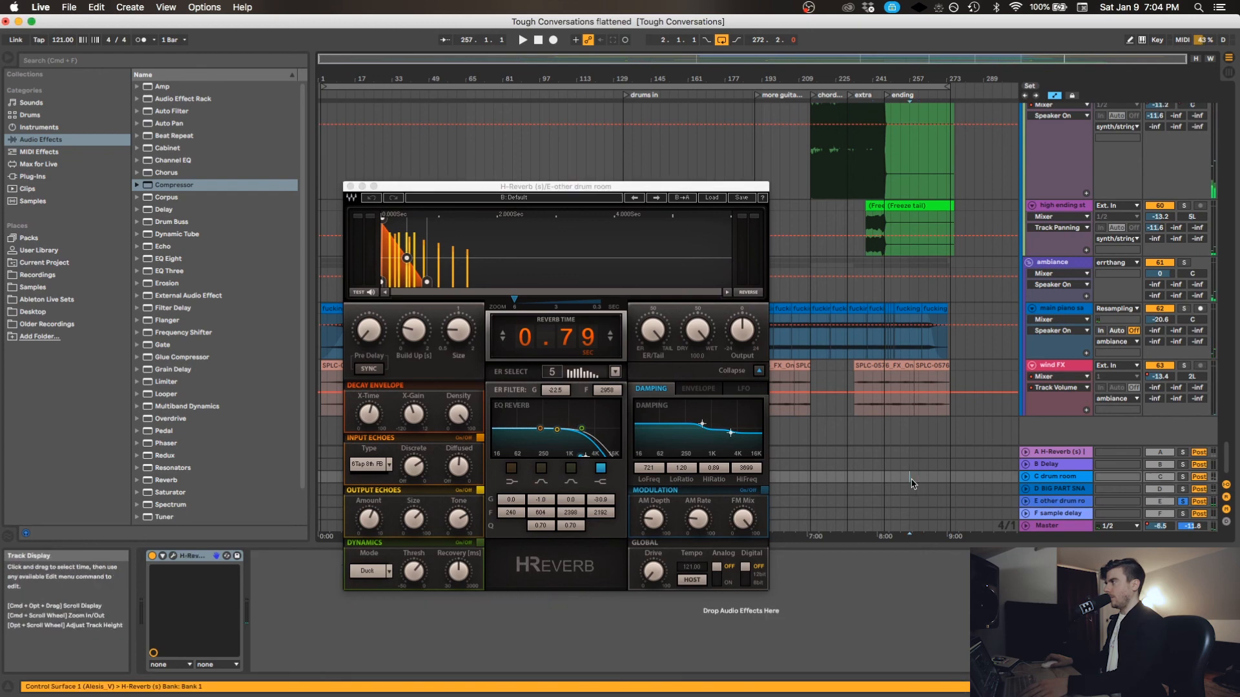
key("space")
left_click(854, 477)
key("space")
key("space")
left_click(822, 480)
key("space")
key("space")
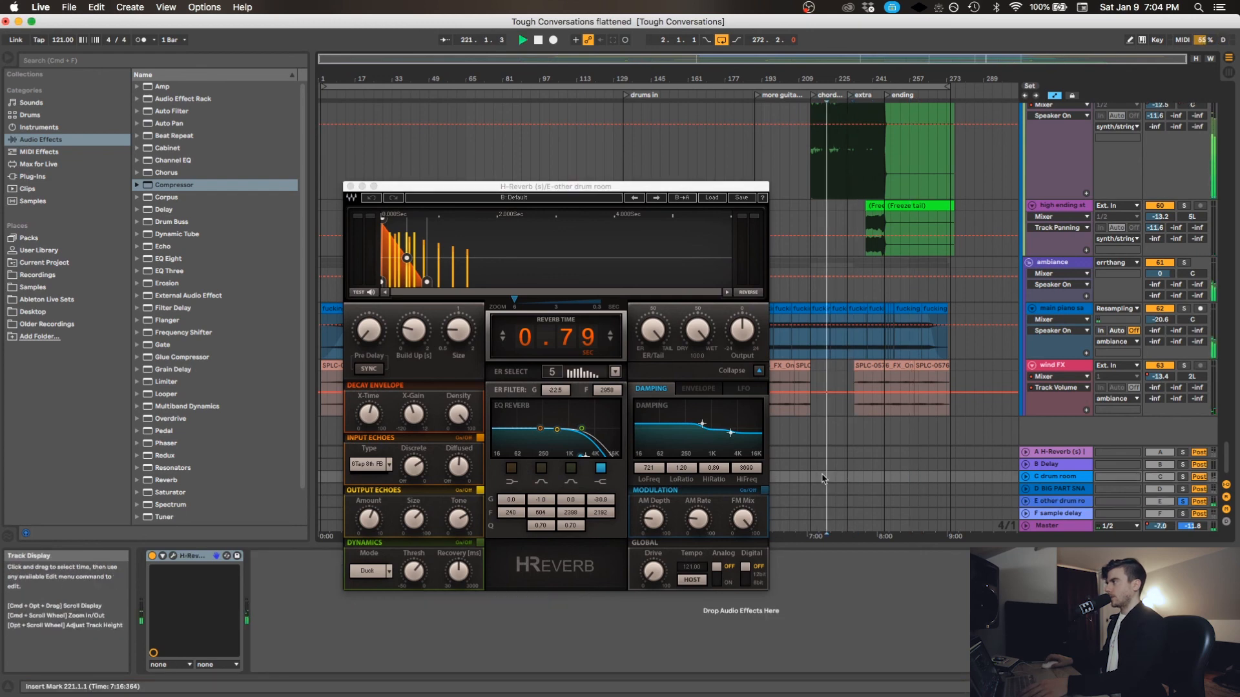
key("space")
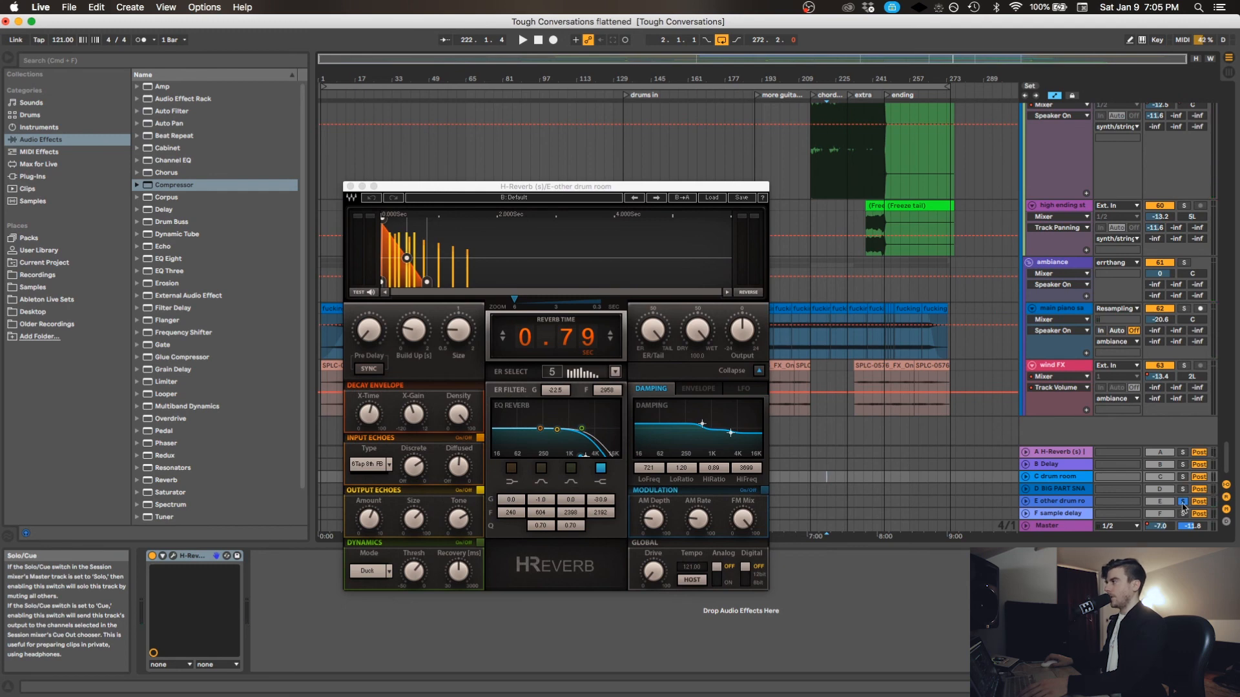
Clear the other drum room solo, close its H-Reverb window, and show the devices on the F sample delay return.
left_click(1182, 503)
left_click(351, 187)
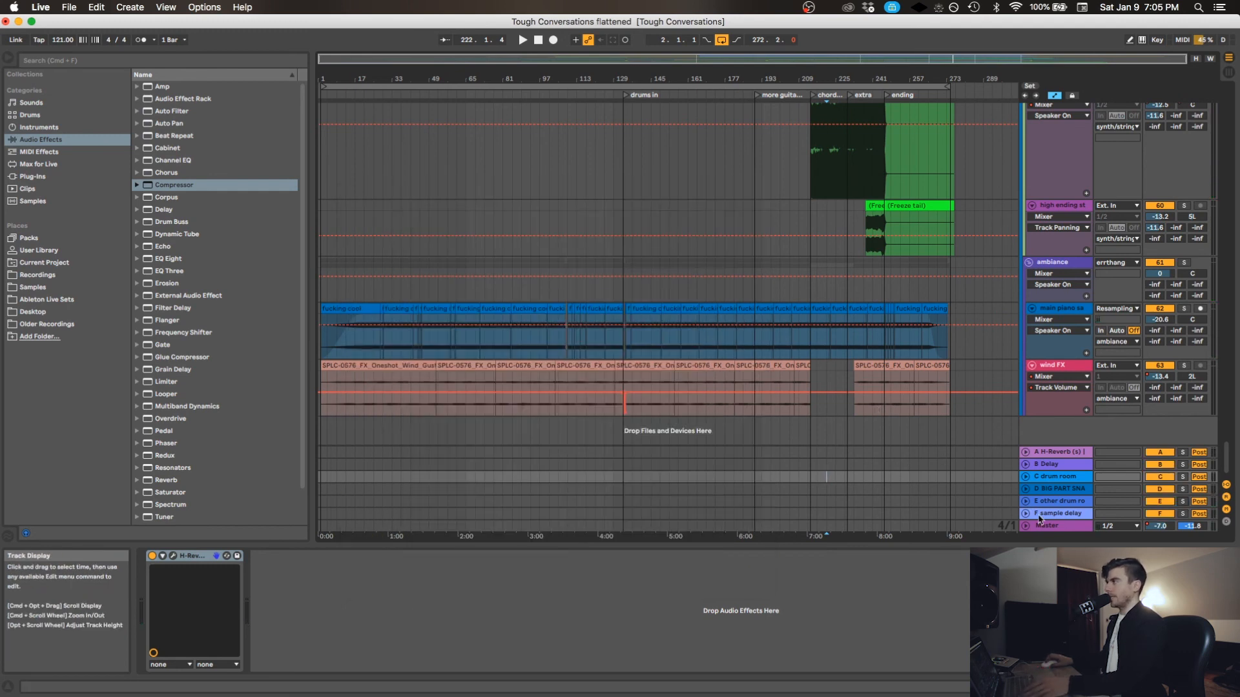
left_click(1059, 514)
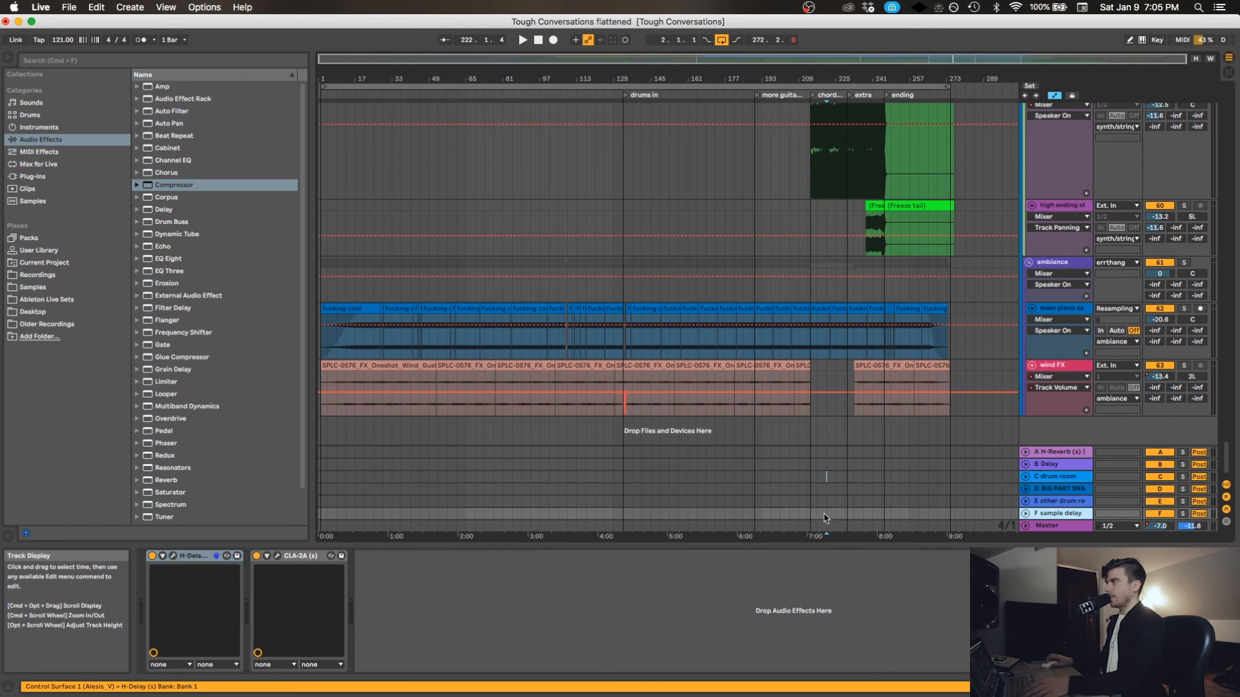
Solo the F sample delay return, inspect its H-Delay settings, audition it from bar 221, and close the plug-in window.
left_click(825, 513)
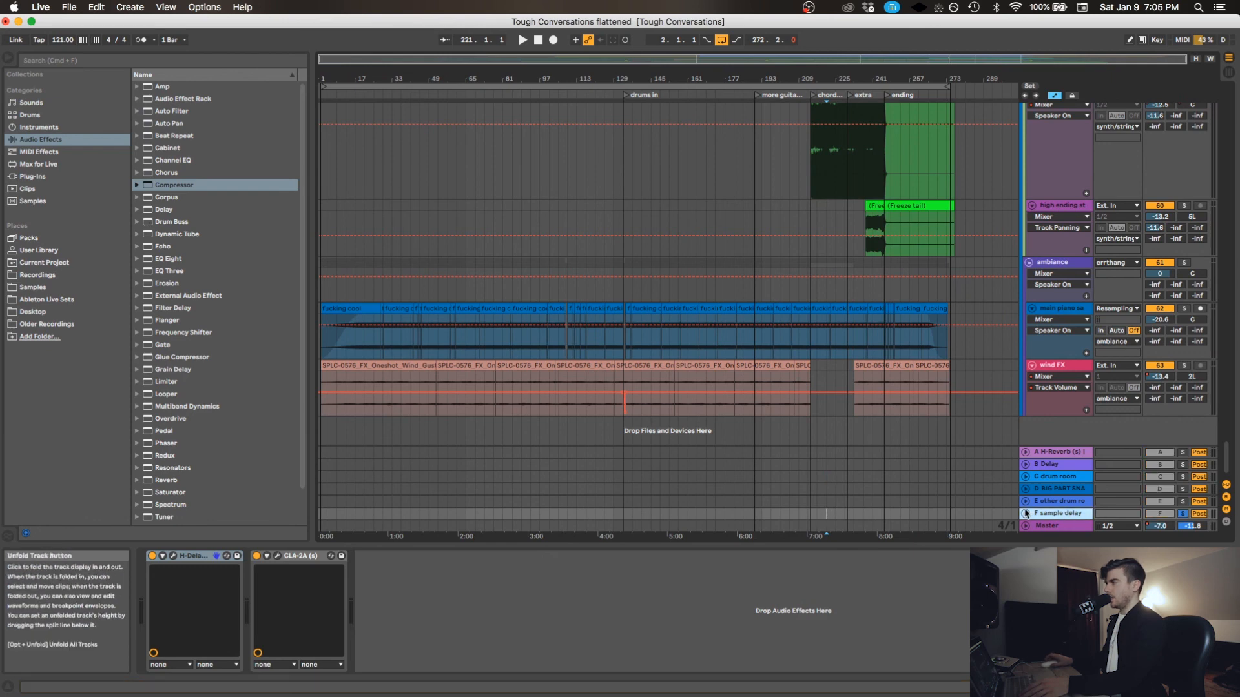
left_click(173, 556)
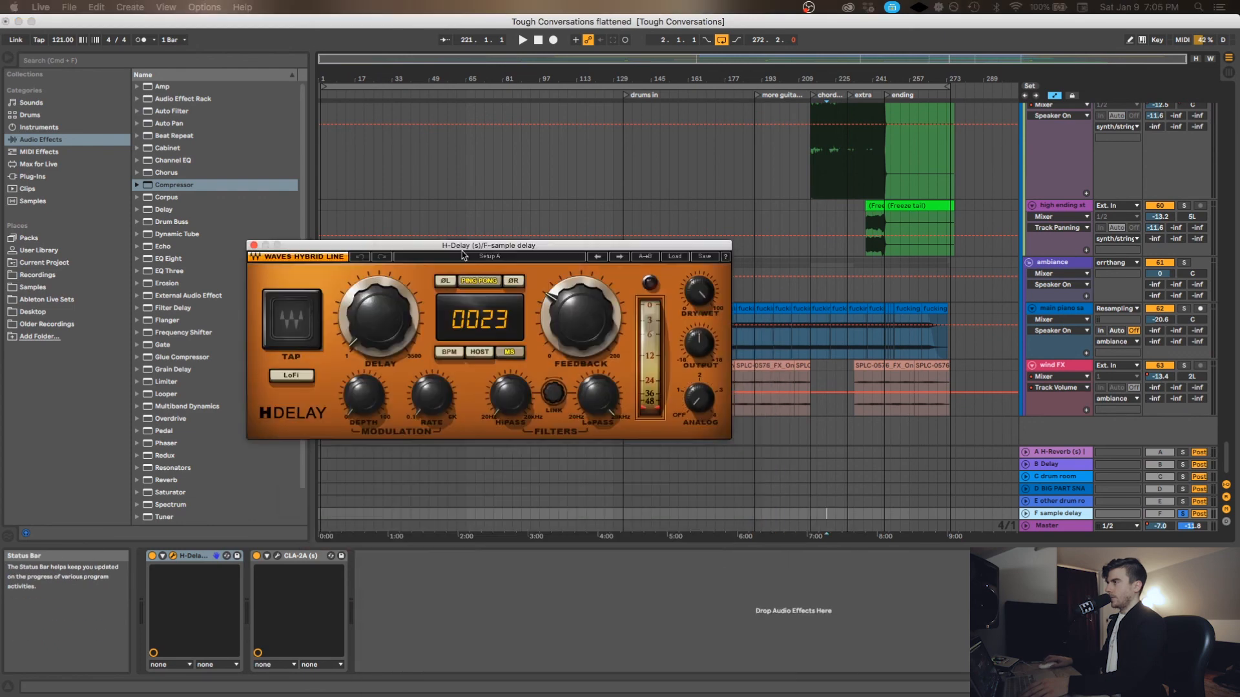
left_click_drag(462, 249, 450, 208)
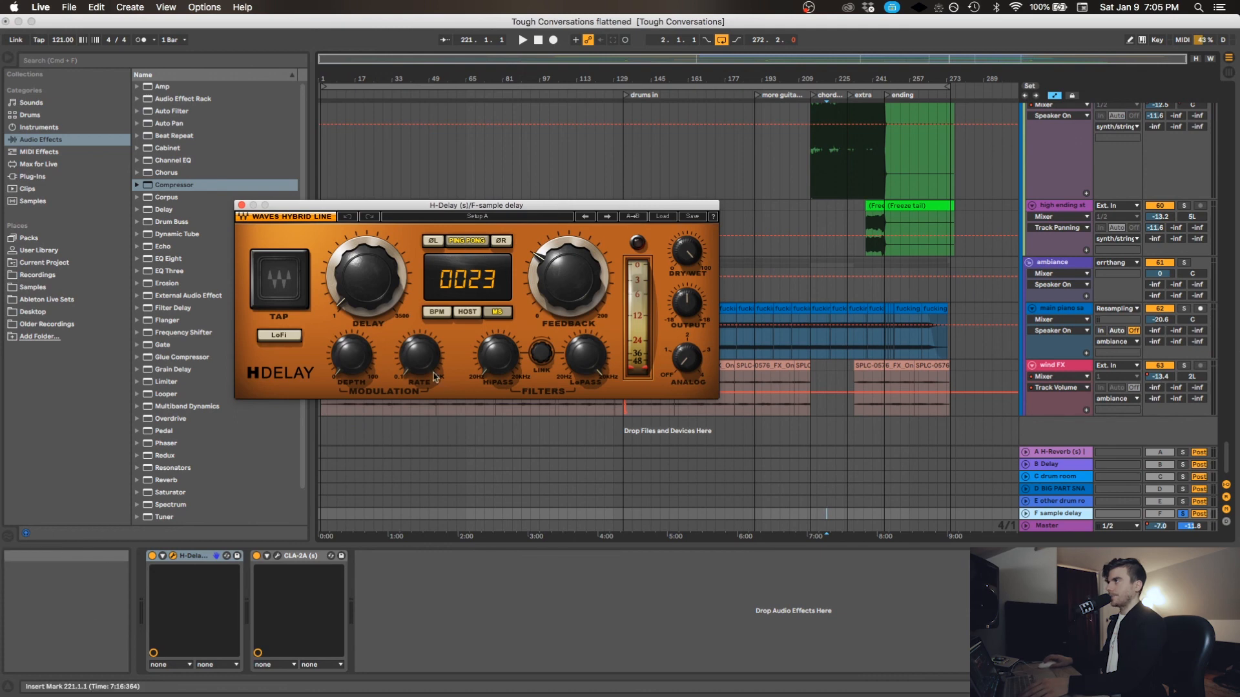
key("space")
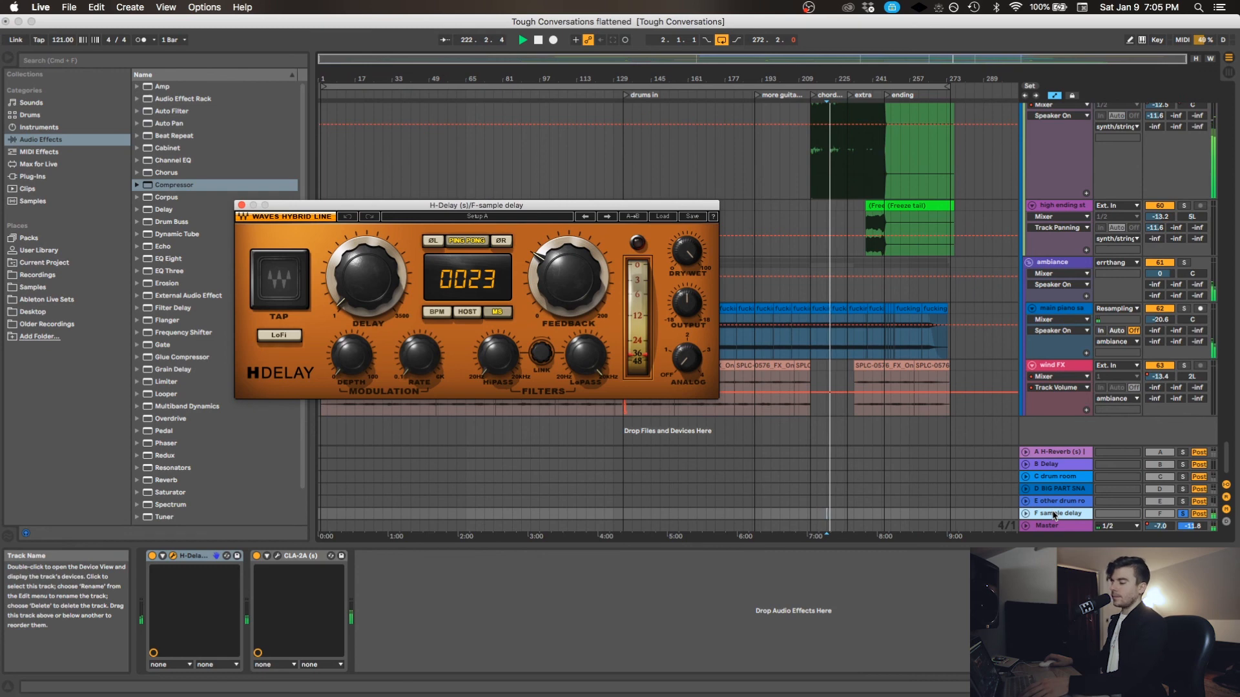
key("space")
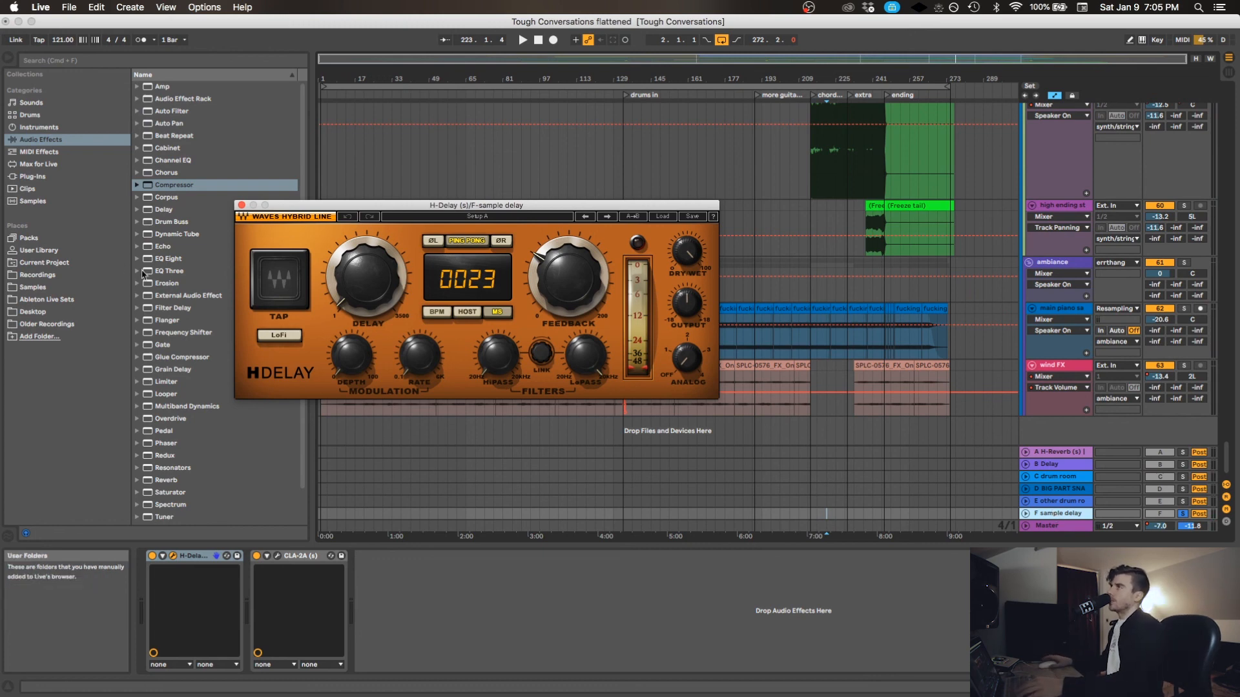
left_click(240, 206)
Clear the sample delay solo, inspect the C6 multiband compressor on the Master track, and play the full mix from bar 237.
left_click(873, 343)
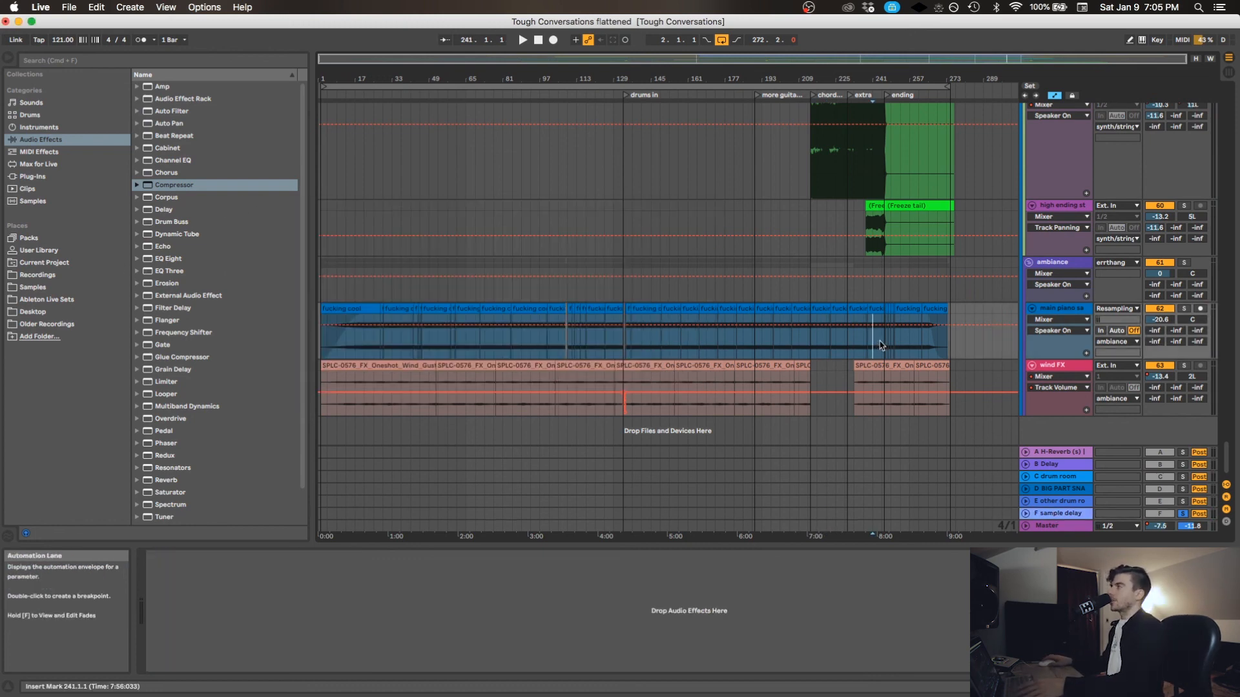
left_click(881, 344)
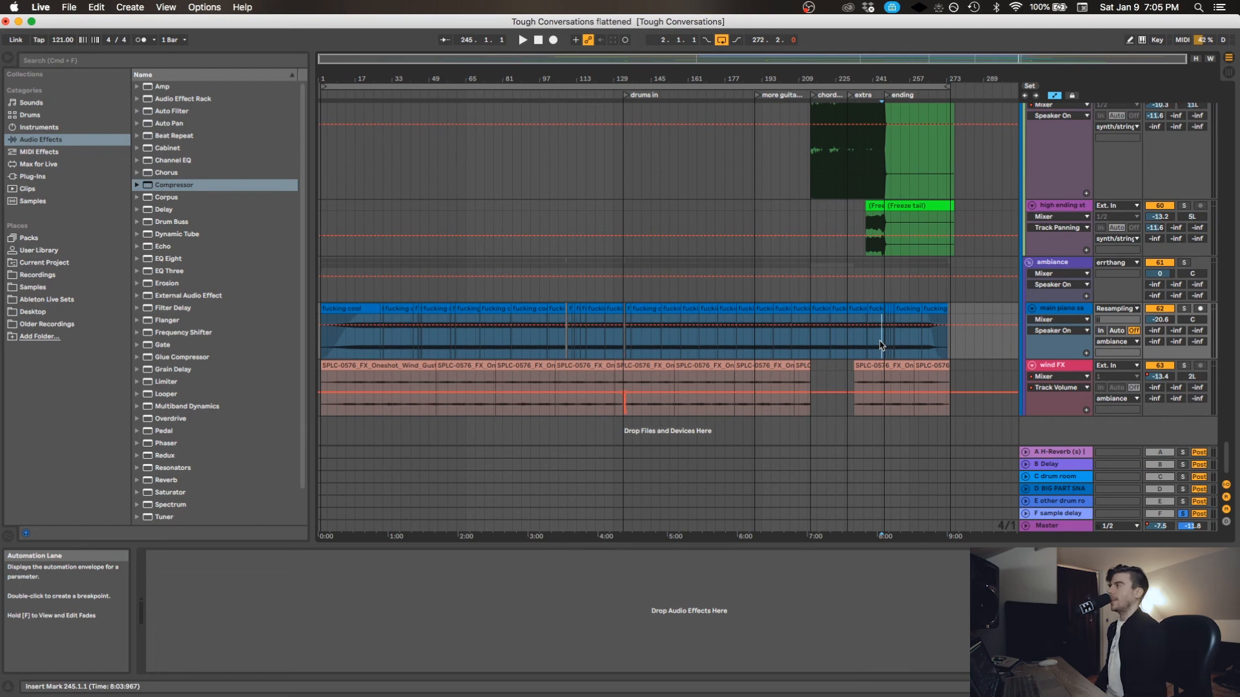
left_click(1059, 527)
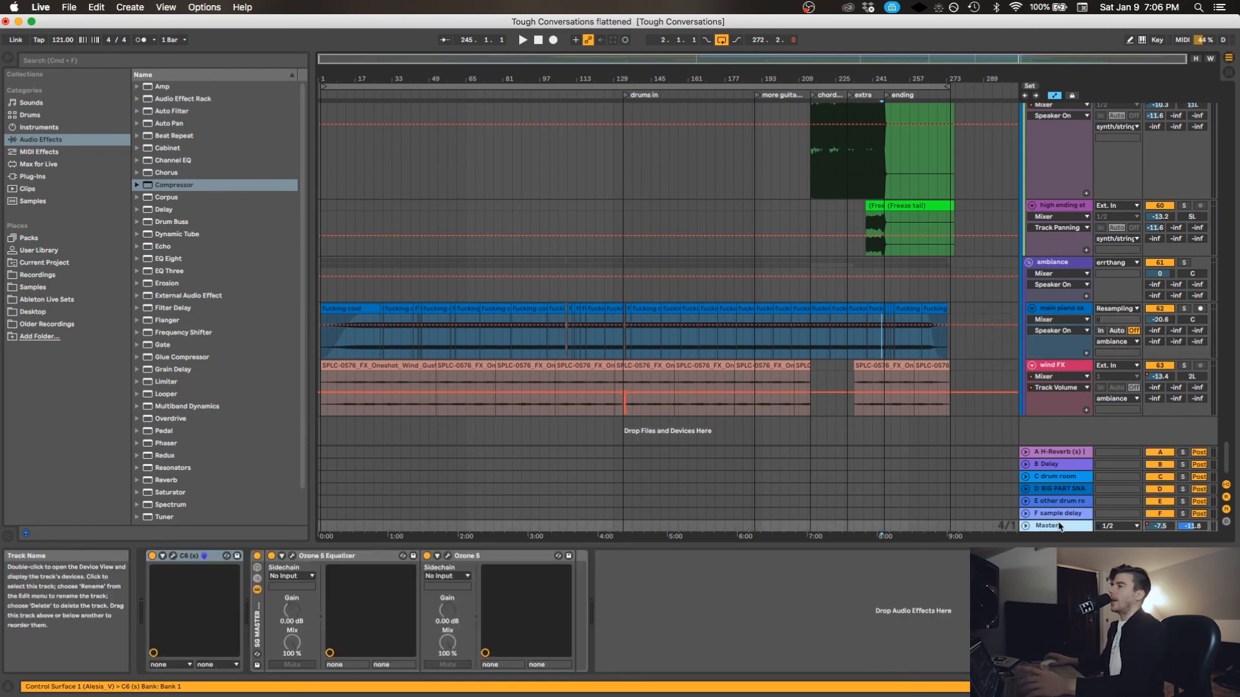
left_click(174, 558)
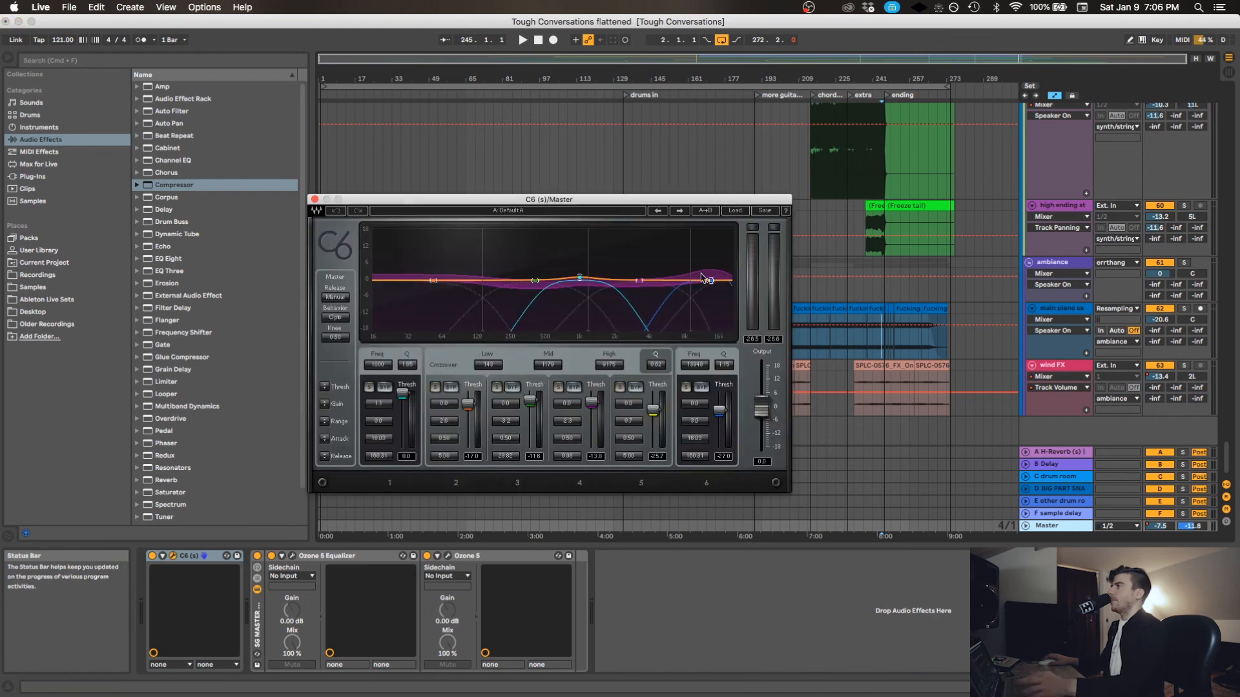
left_click(863, 397)
key("space")
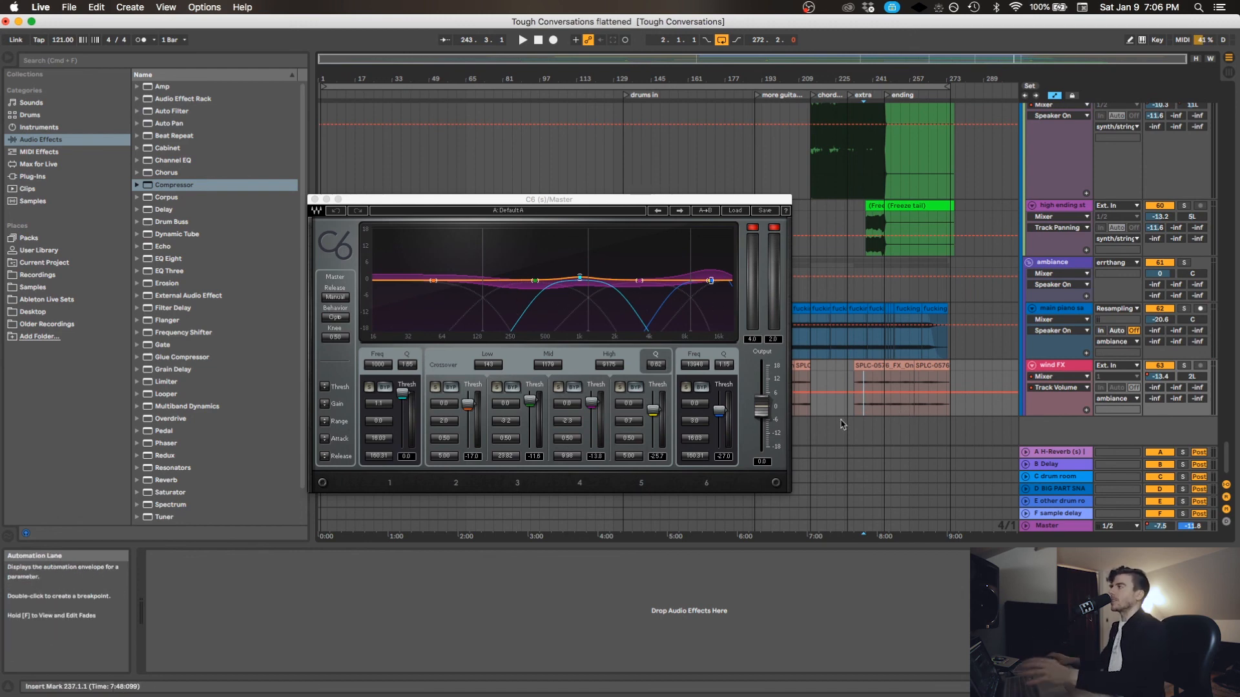
Show the Master track's devices and open its Ozone 5 Equalizer to inspect the matching curve.
left_click(827, 527)
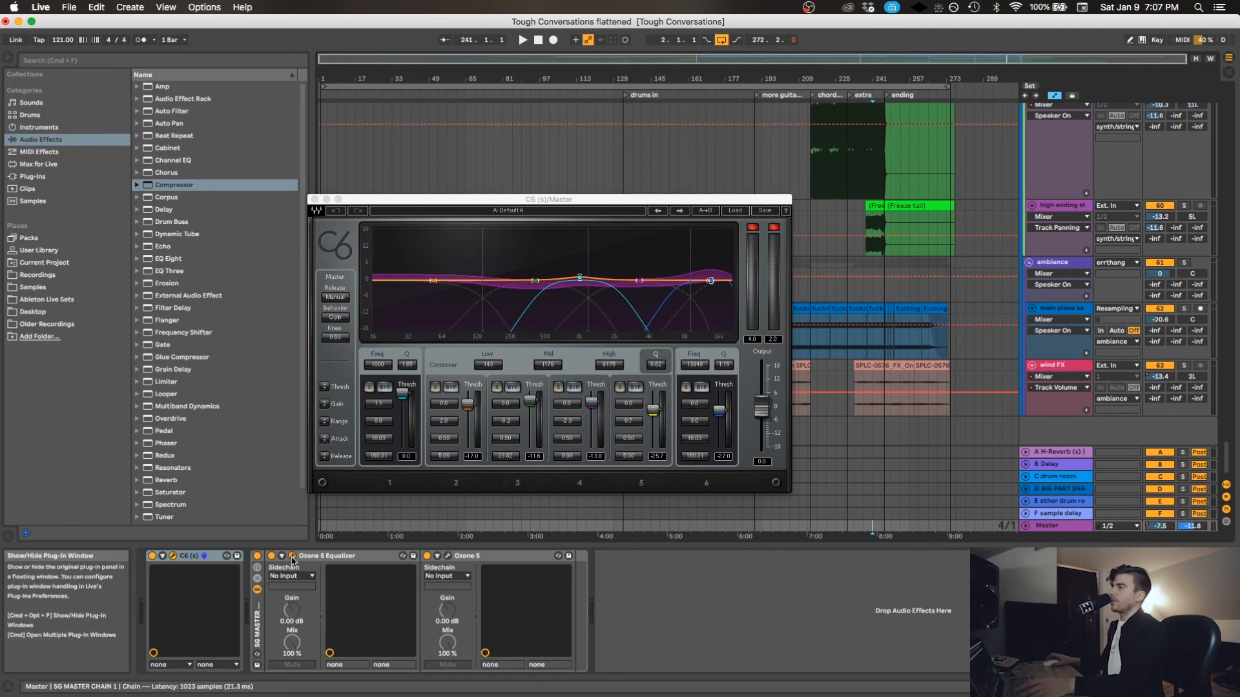
left_click(402, 556)
left_click_drag(436, 423, 302, 99)
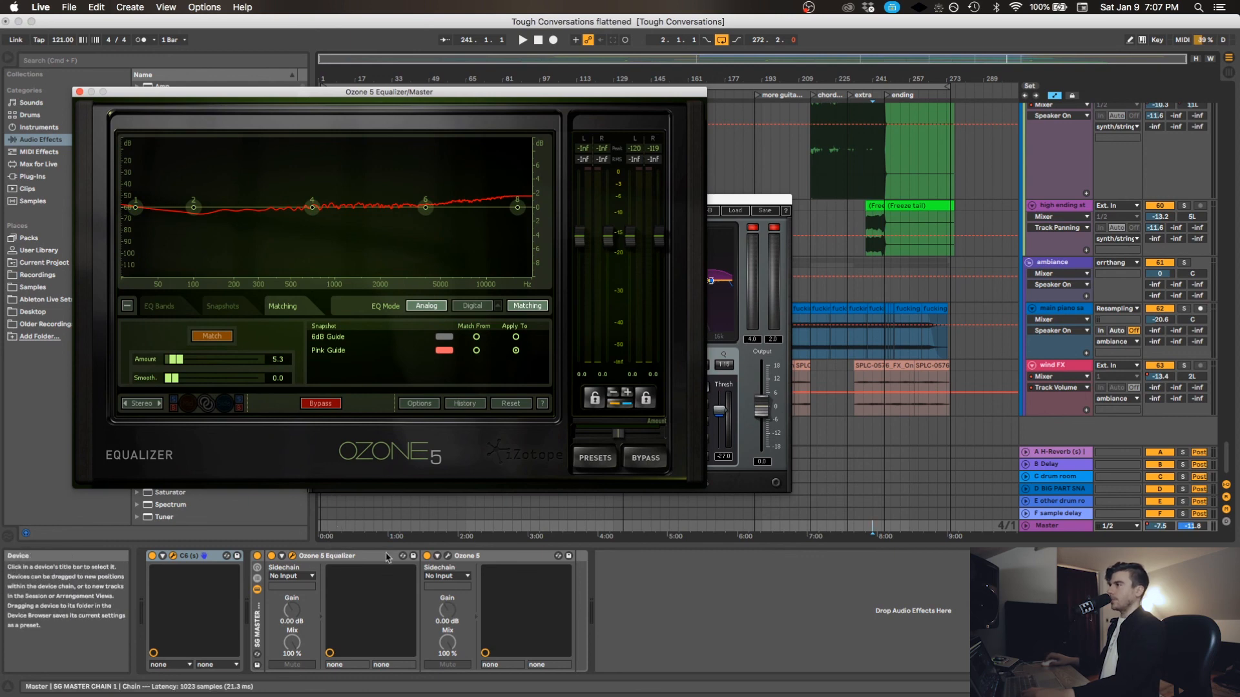
Open Ozone 5 on the Master track, dismiss its Preset Manager, and show the Equalizer module's bands.
left_click(450, 560)
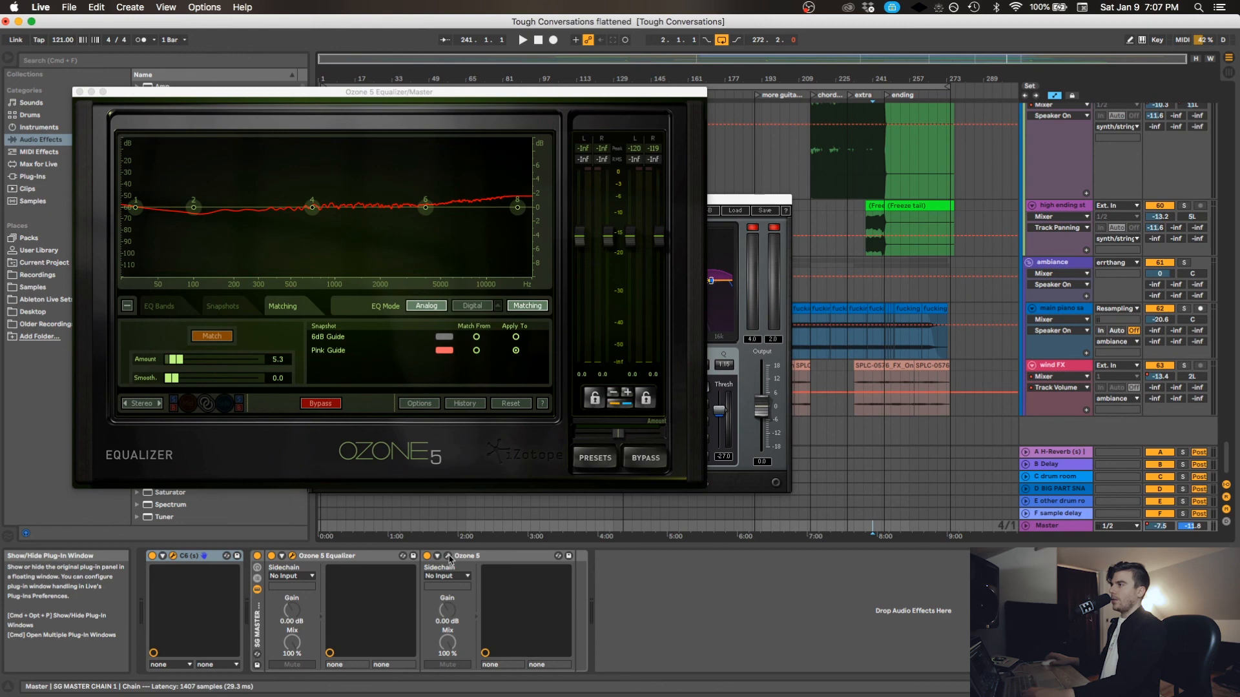
left_click(447, 556)
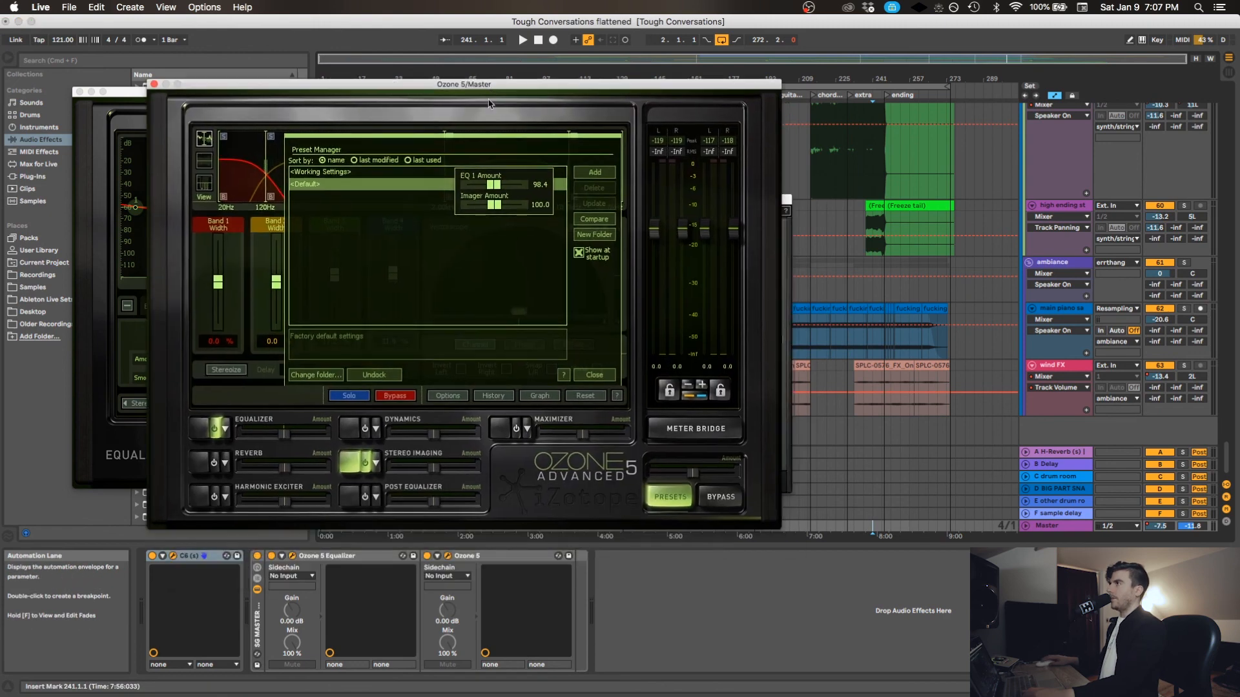
left_click(595, 376)
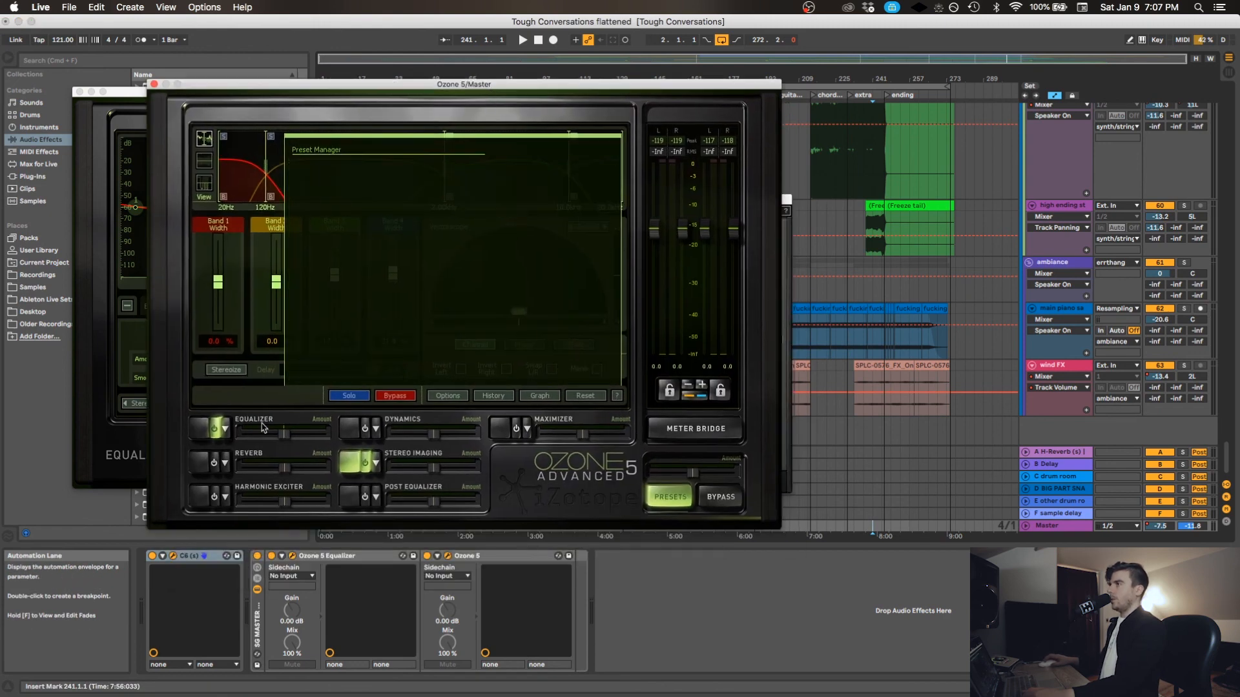
left_click(200, 433)
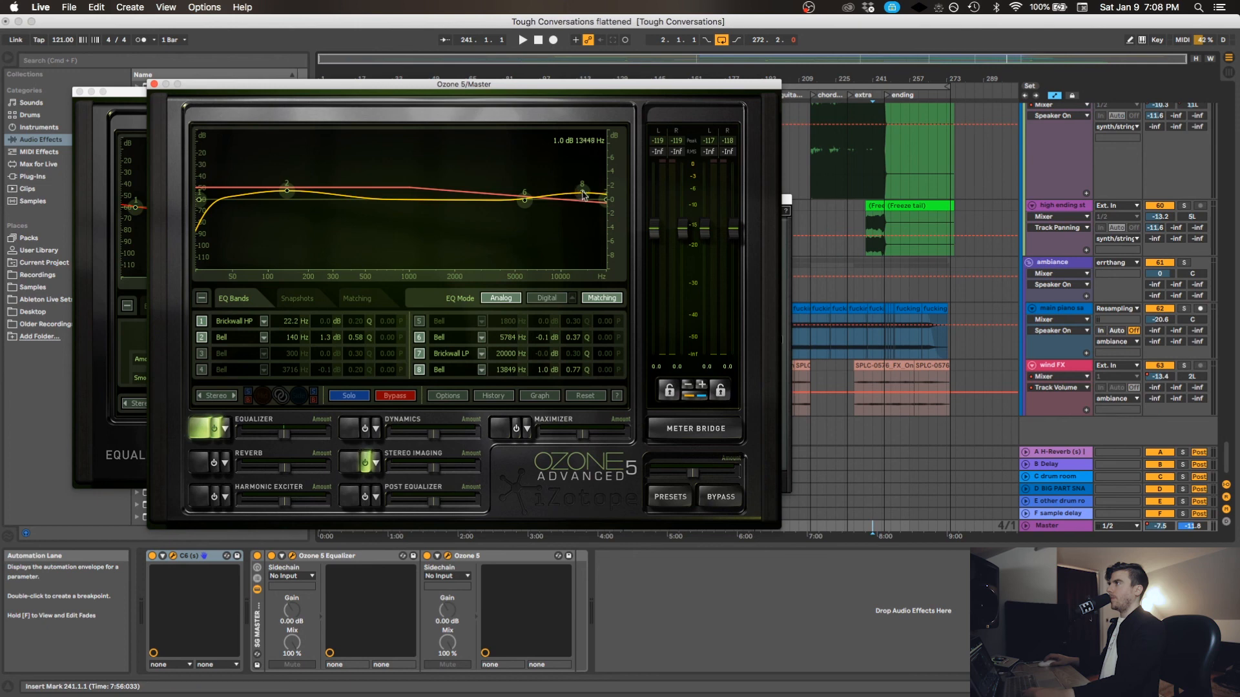
Compare the Ozone 5 Equalizer's matching curve with the Ozone 5 equalizer curve, and close both plug-in windows.
left_click_drag(107, 90, 56, 293)
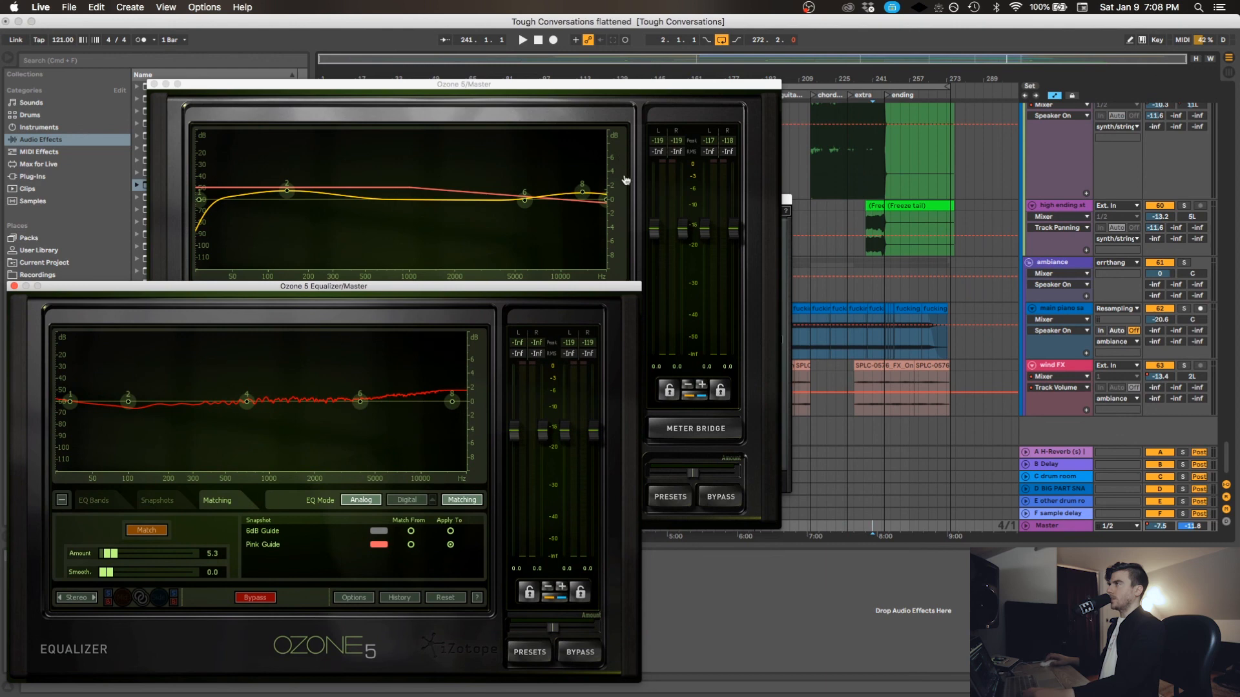
left_click_drag(158, 288, 211, 235)
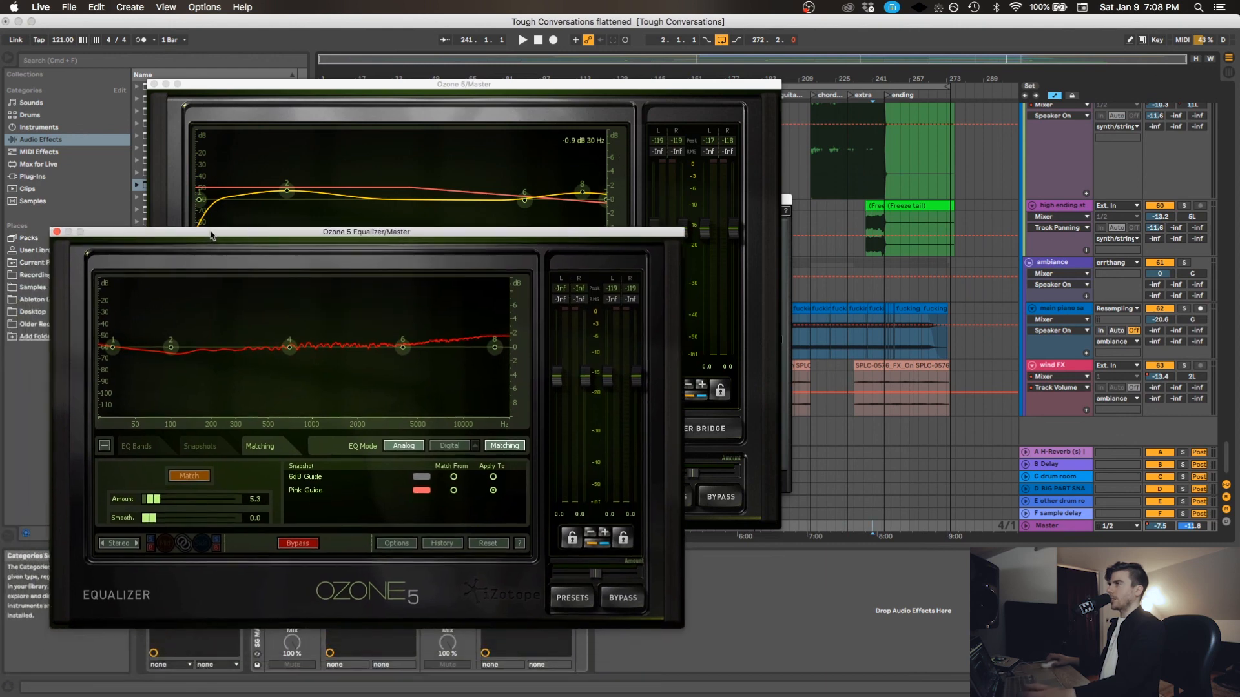
left_click(56, 231)
left_click(154, 84)
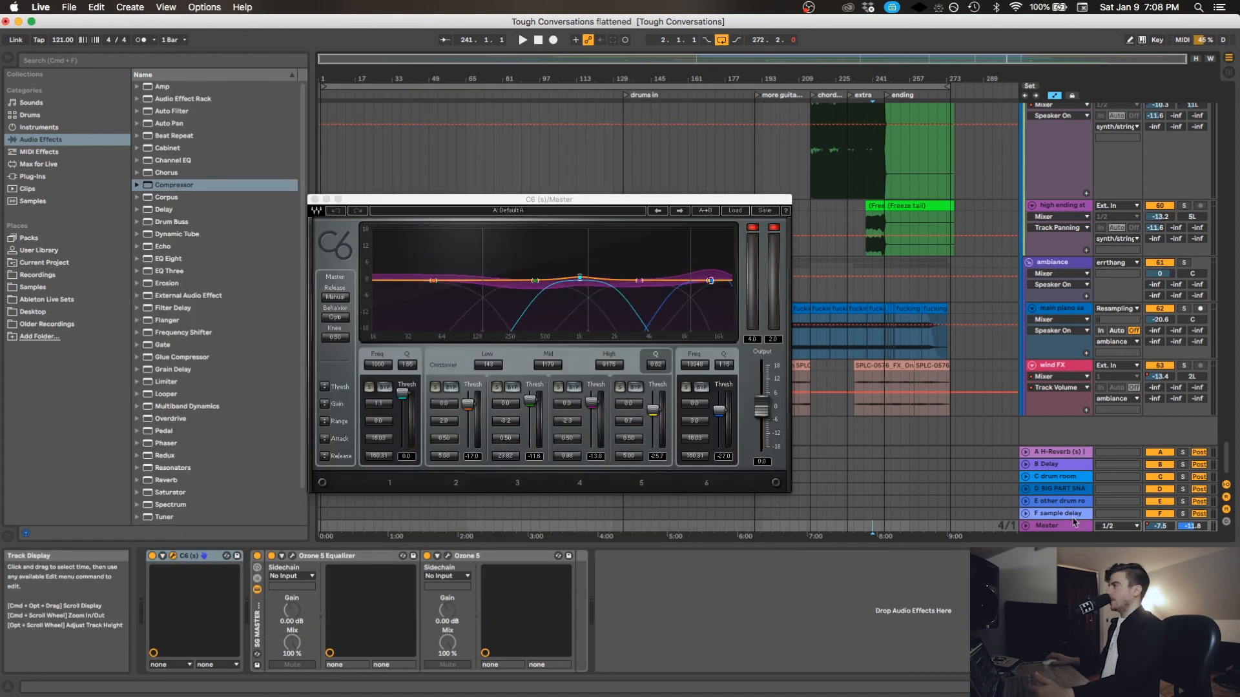
Unfold the Master track to show its volume automation, play the mix from bar 43, and look through all the tracks.
left_click(1026, 527)
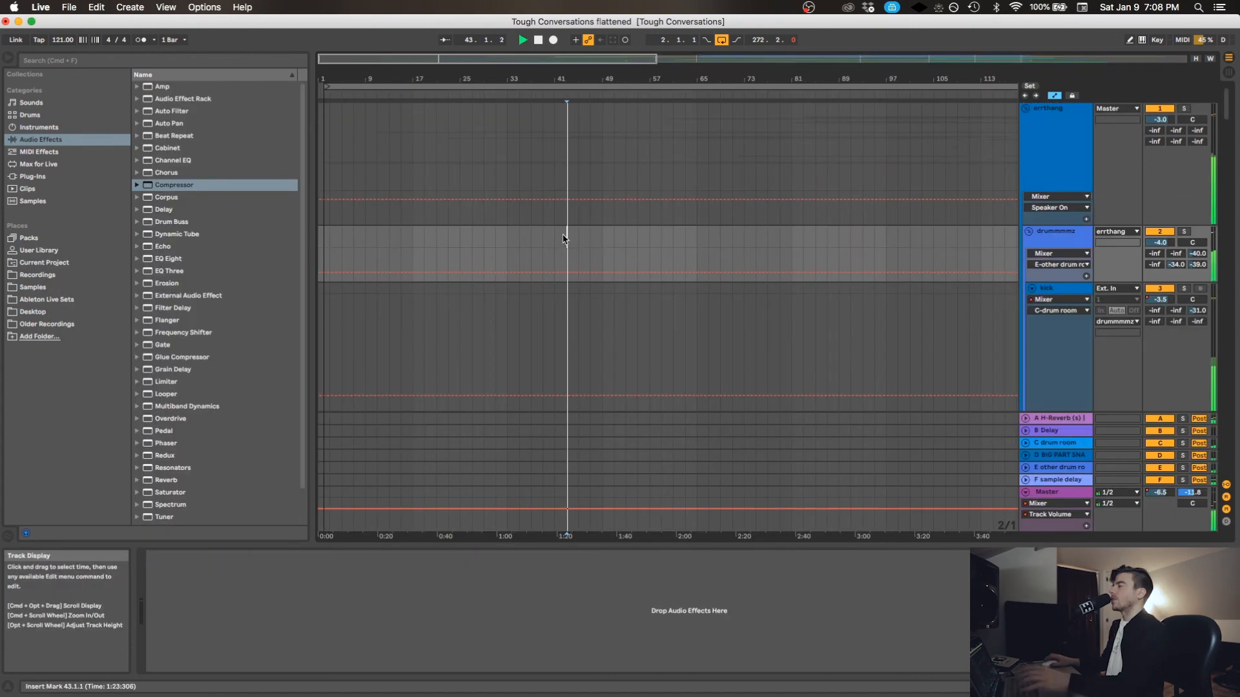
scroll(566, 235, "down", 12)
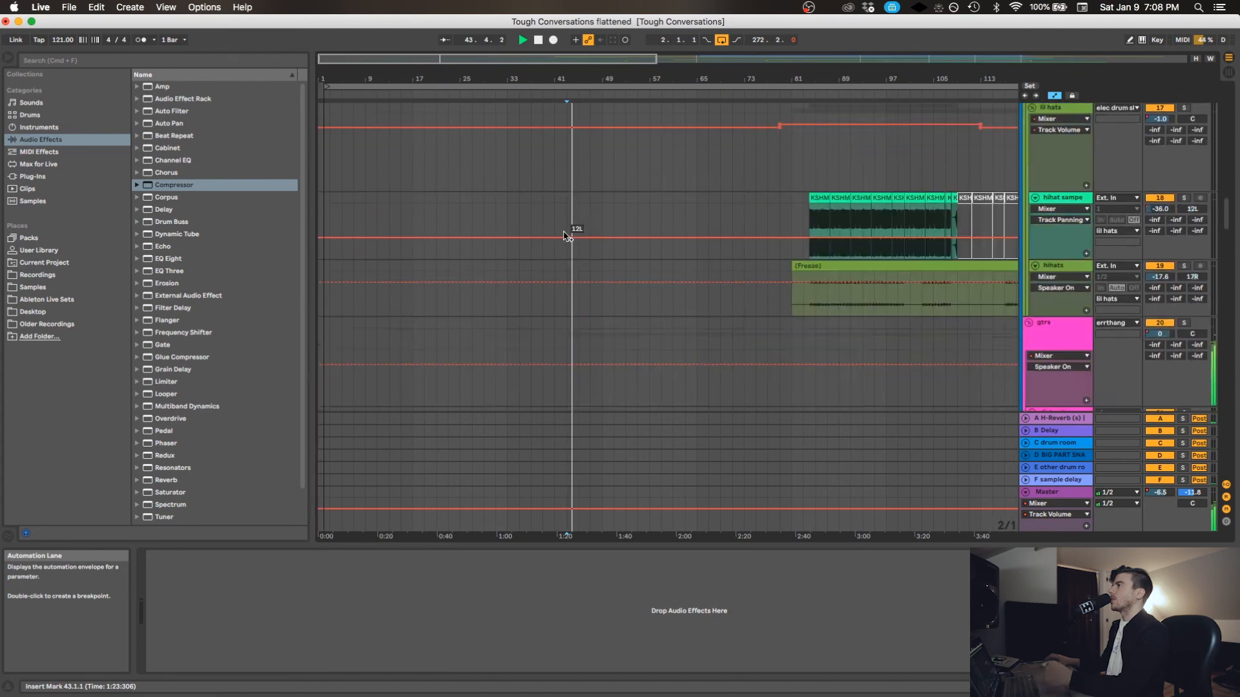
scroll(566, 235, "down", 15)
scroll(565, 236, "right", 10)
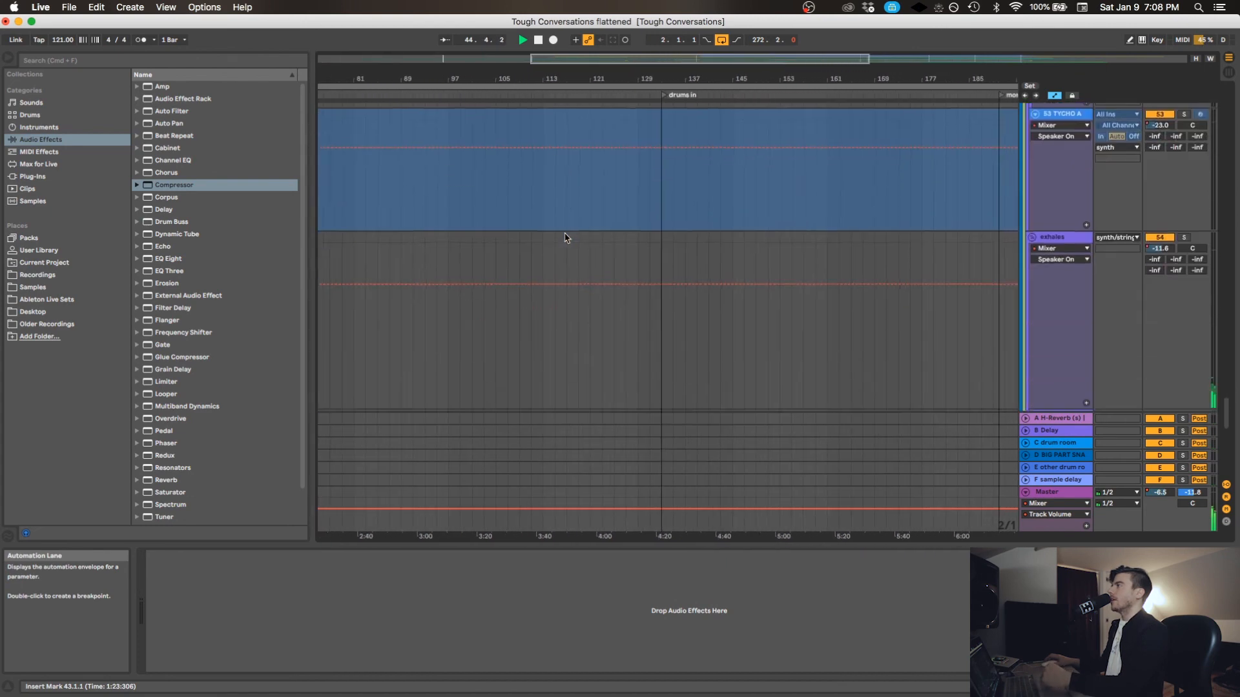
scroll(566, 236, "down", 10)
scroll(565, 237, "left", 5)
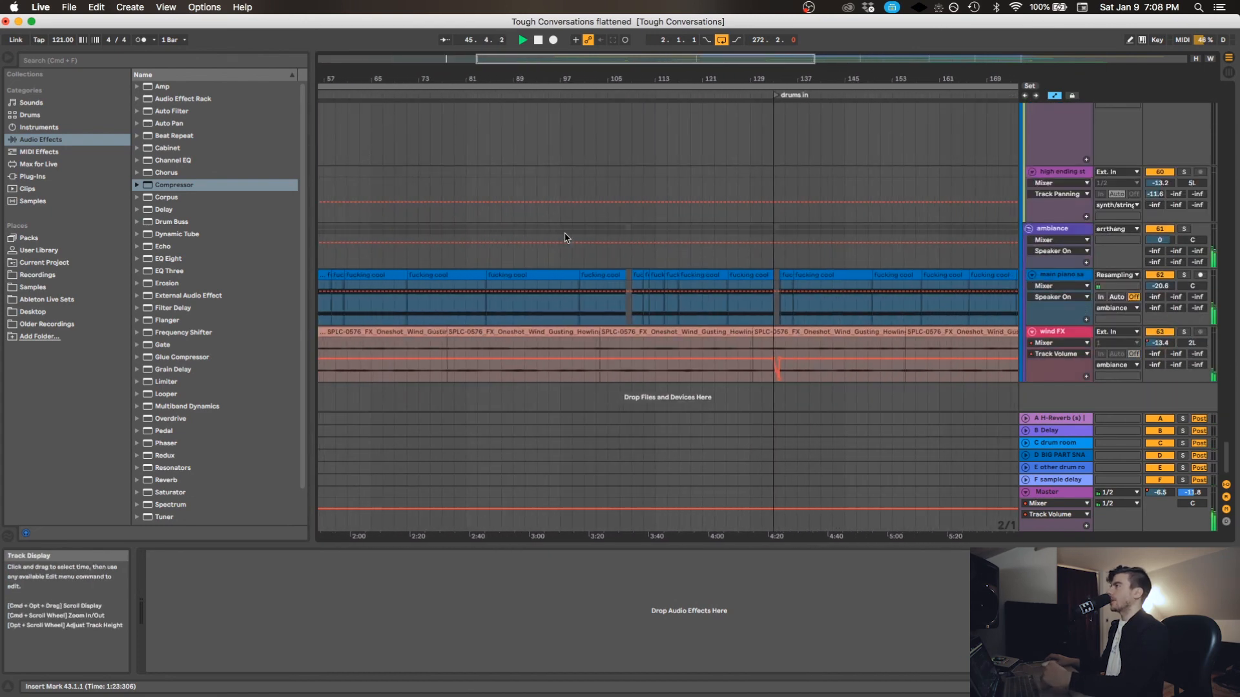
scroll(565, 237, "left", 10)
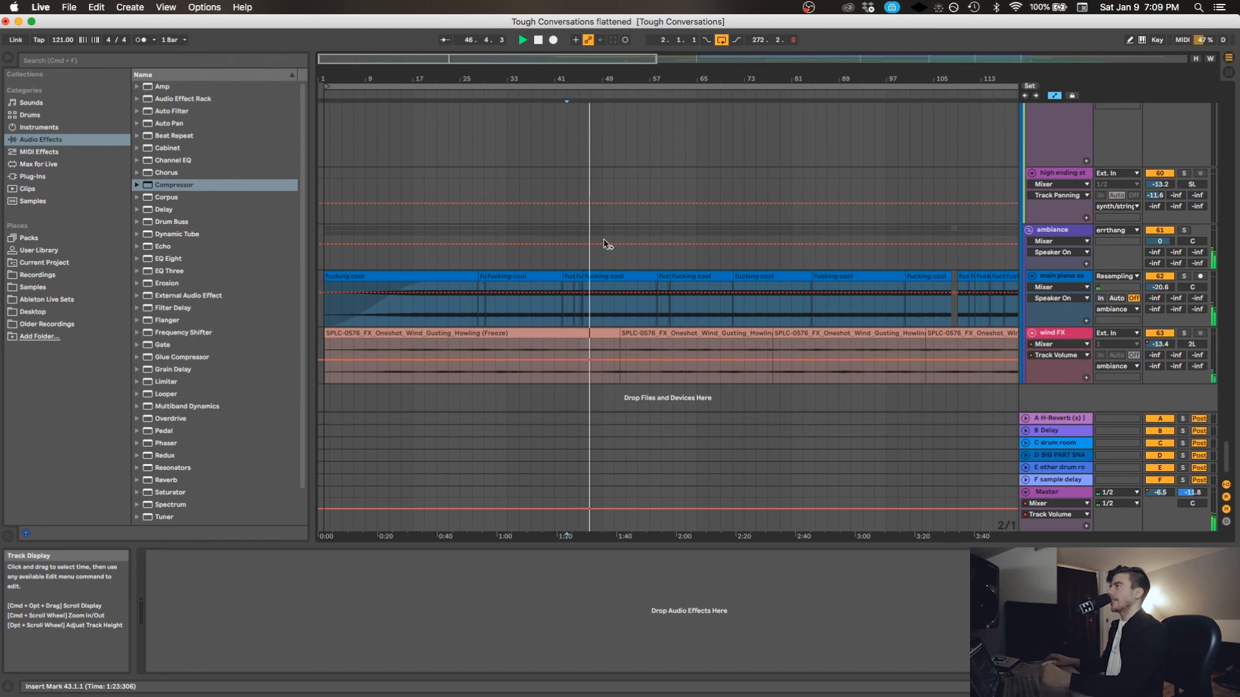
scroll(610, 245, "up", 20)
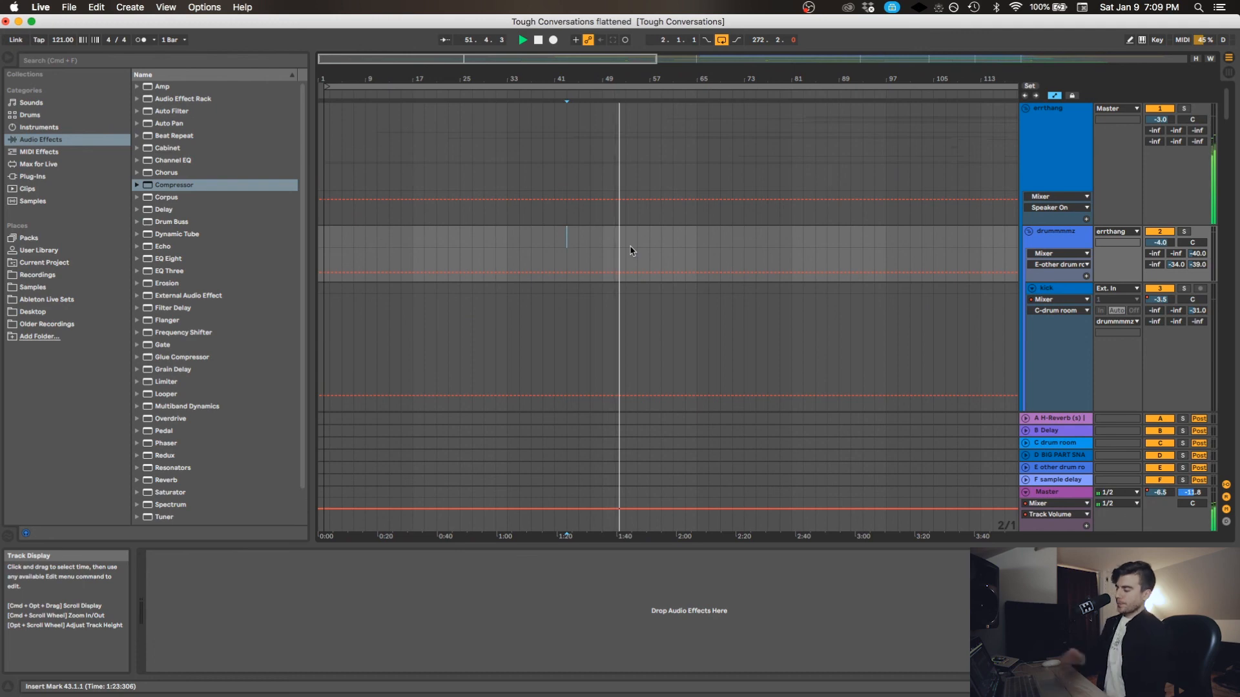
Solo the drummmmz group and play it from bar 145 in the drums in section.
scroll(632, 251, "down", 5)
left_click(642, 236)
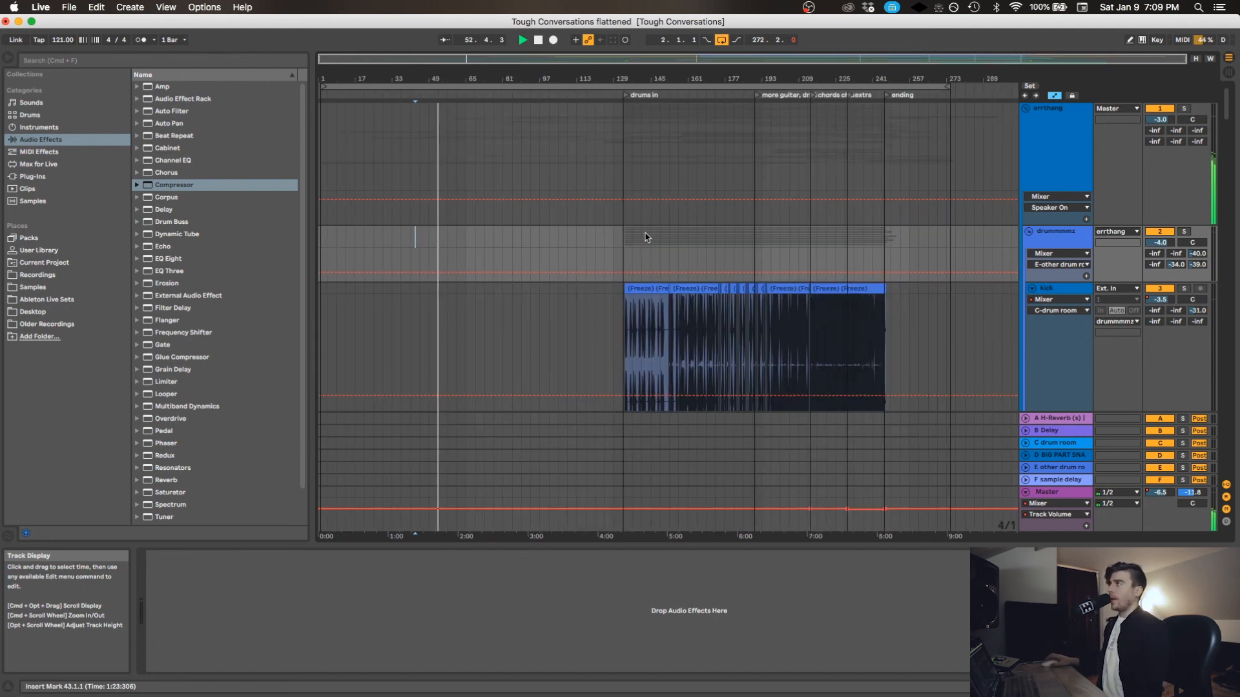
left_click(1186, 231)
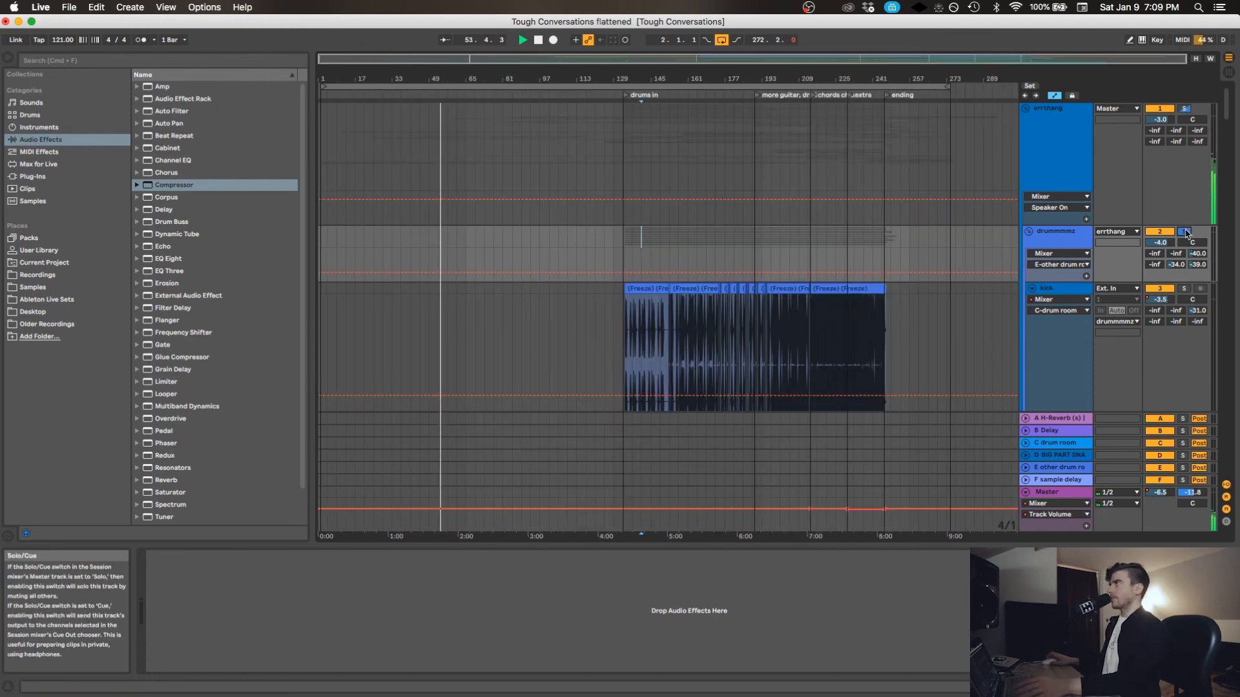
left_click(650, 241)
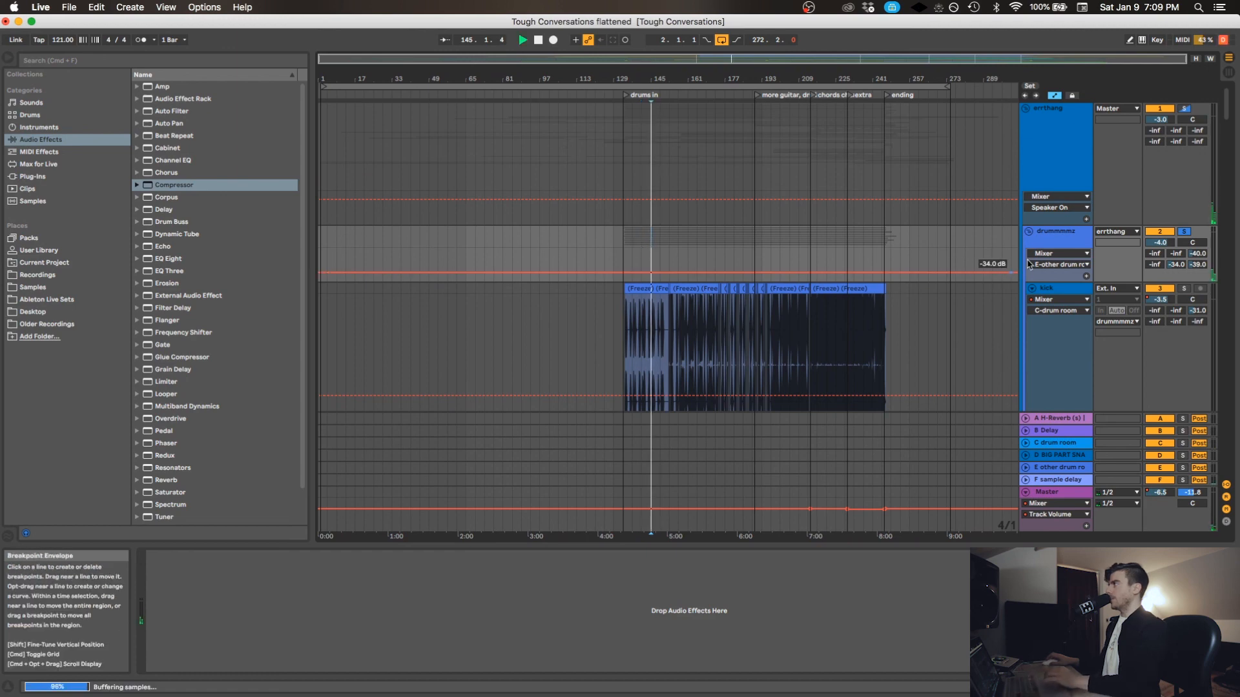
Fold the drummmmz group, add the bass track and elec drum shit group to the solo, and fold them too.
left_click(1029, 232)
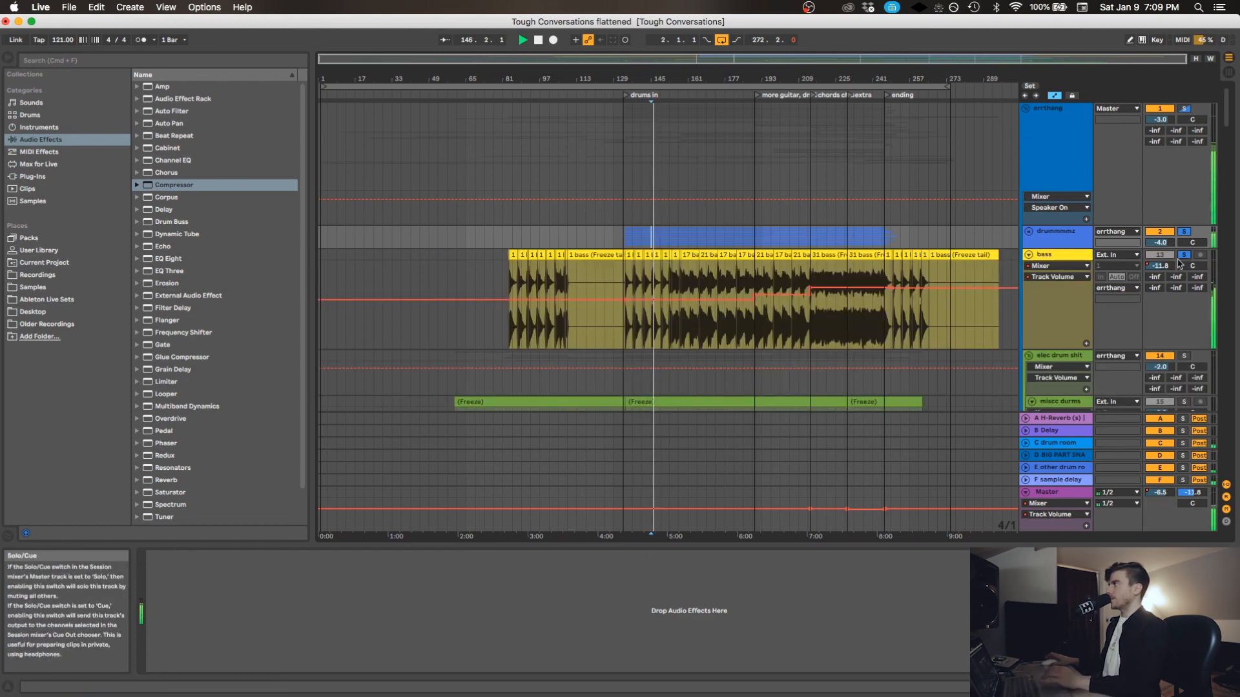
left_click(1028, 255)
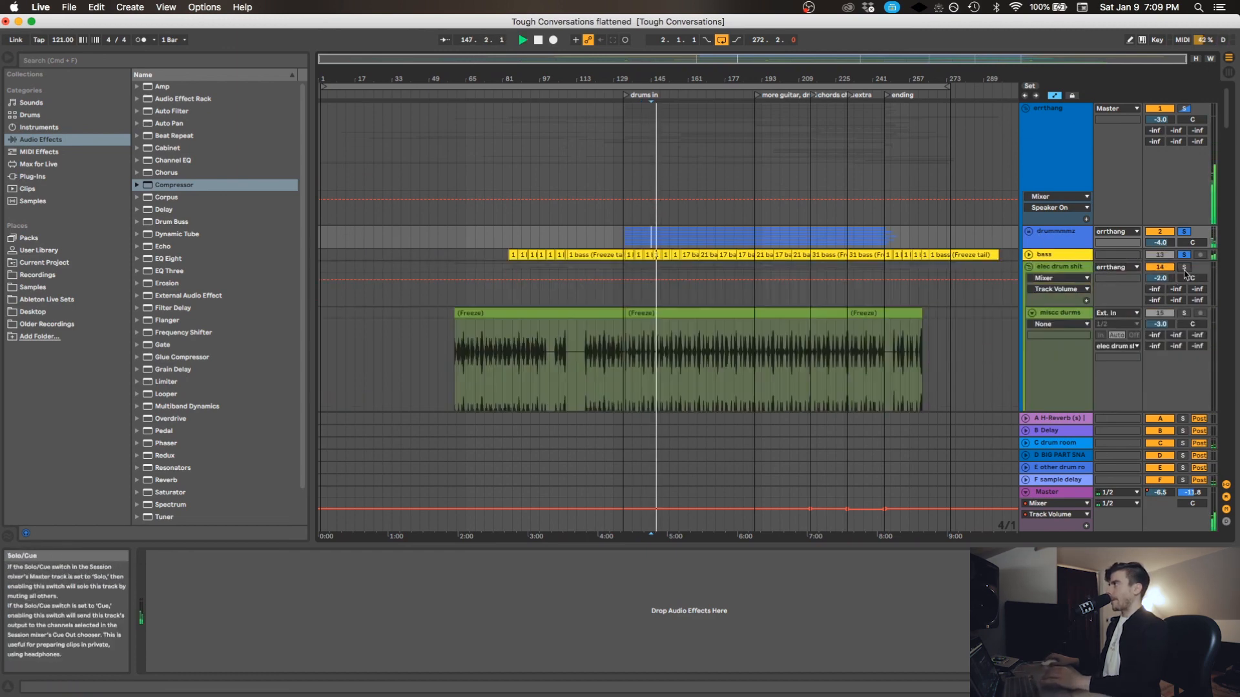
left_click(1184, 267)
left_click(1029, 267)
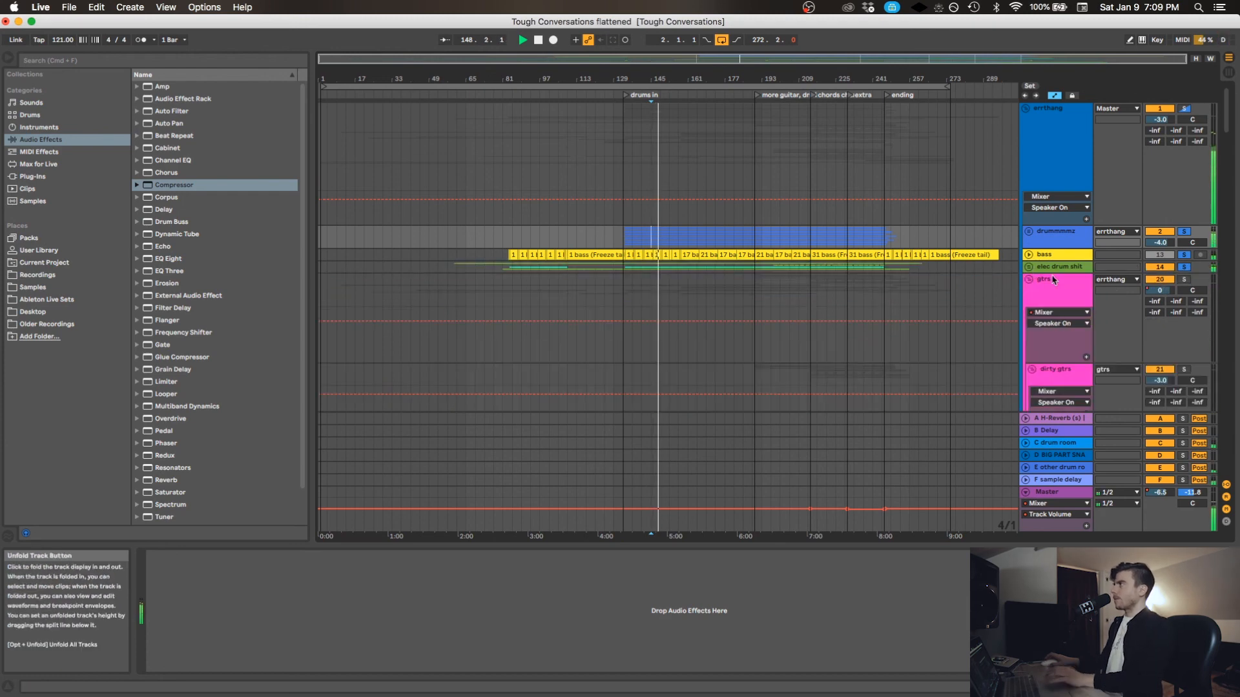
Add the gtrs and bells groups to the soloed tracks during playback and fold both groups.
scroll(1174, 217, "down", 3)
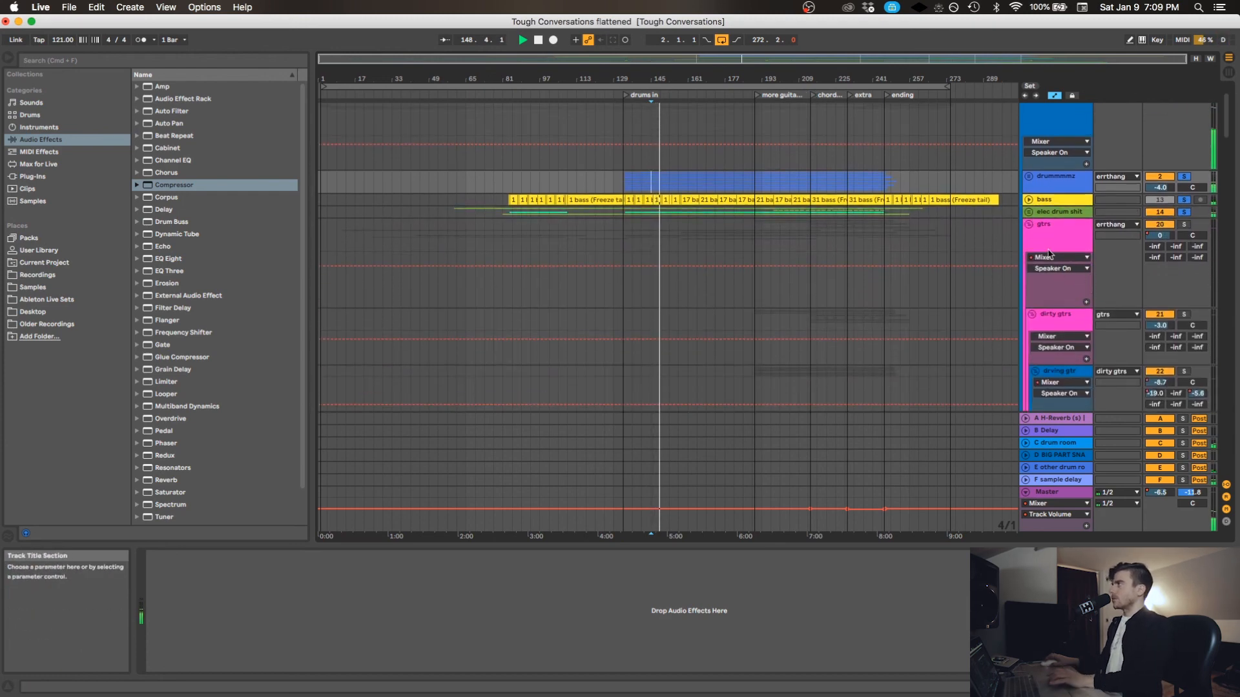
left_click(1184, 224)
left_click(1028, 225)
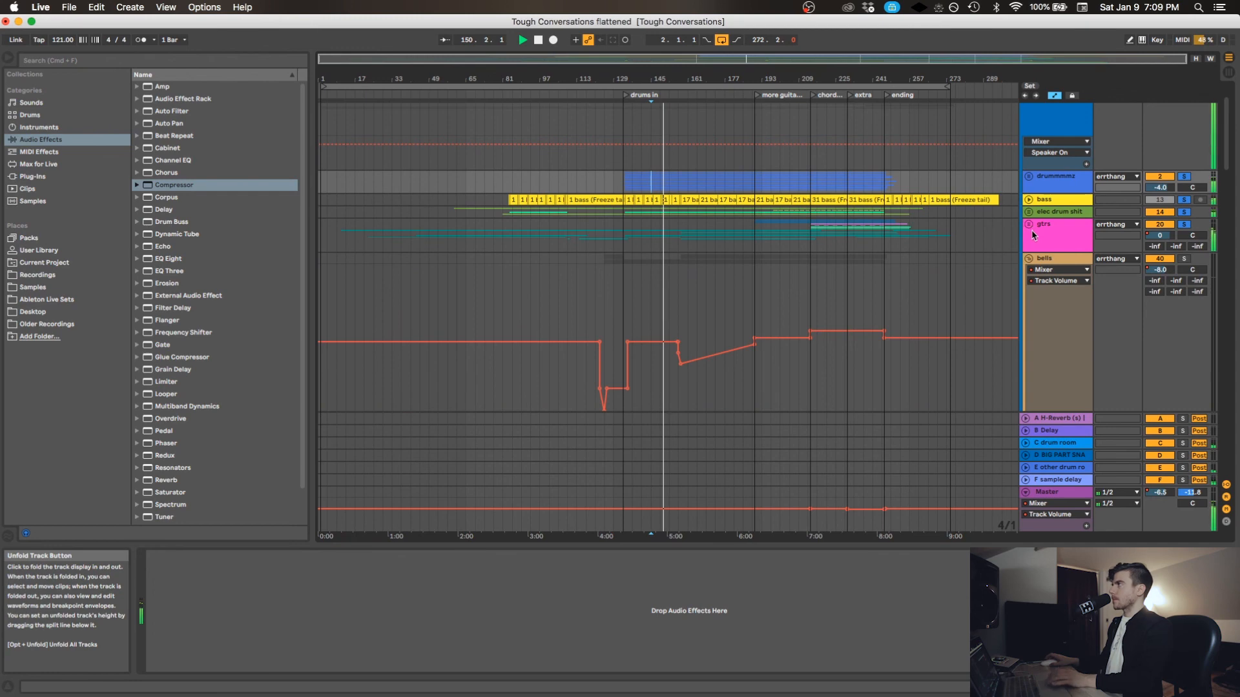
scroll(1189, 193, "down", 4)
left_click(1184, 190)
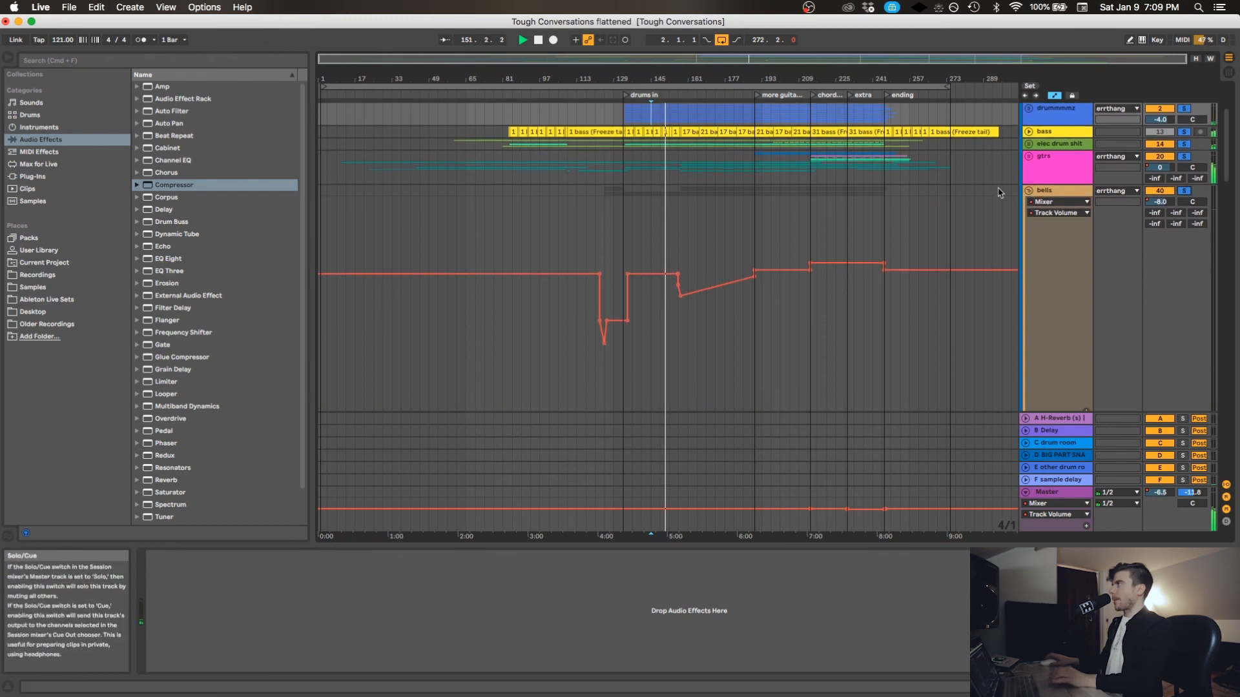
left_click(1028, 191)
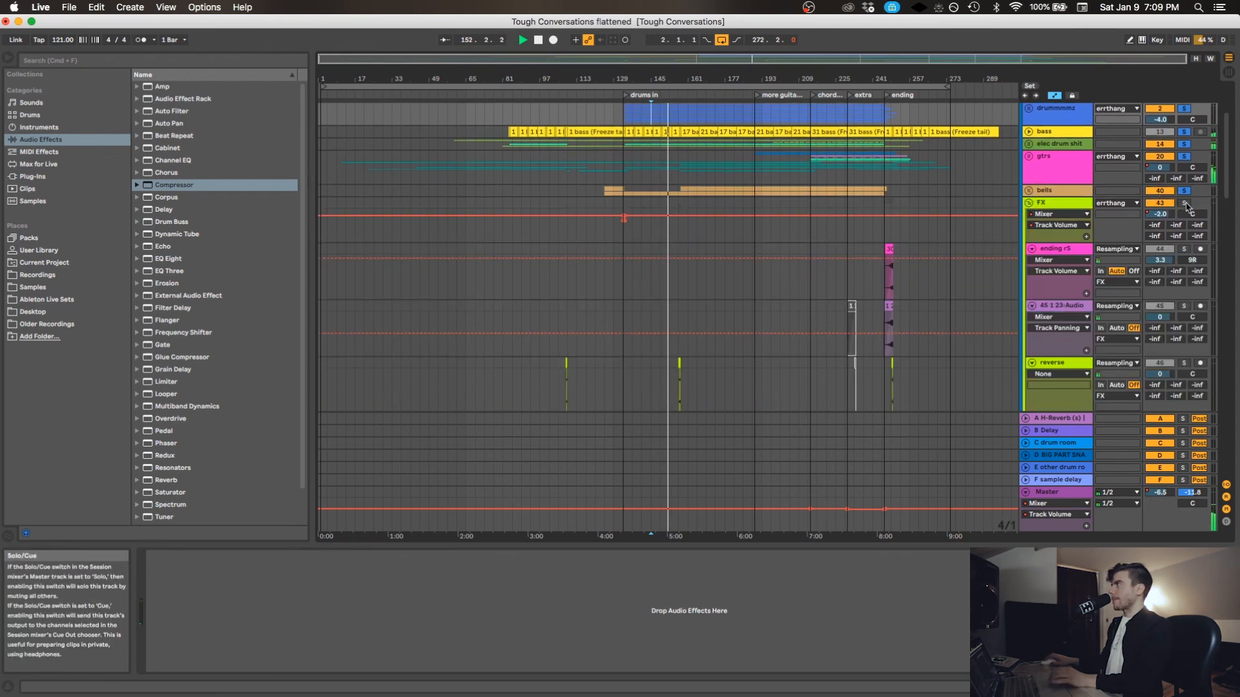
Add the FX and synth/strings groups to the soloed tracks, fold both groups, and play the mix from bar 201.
left_click(1029, 203)
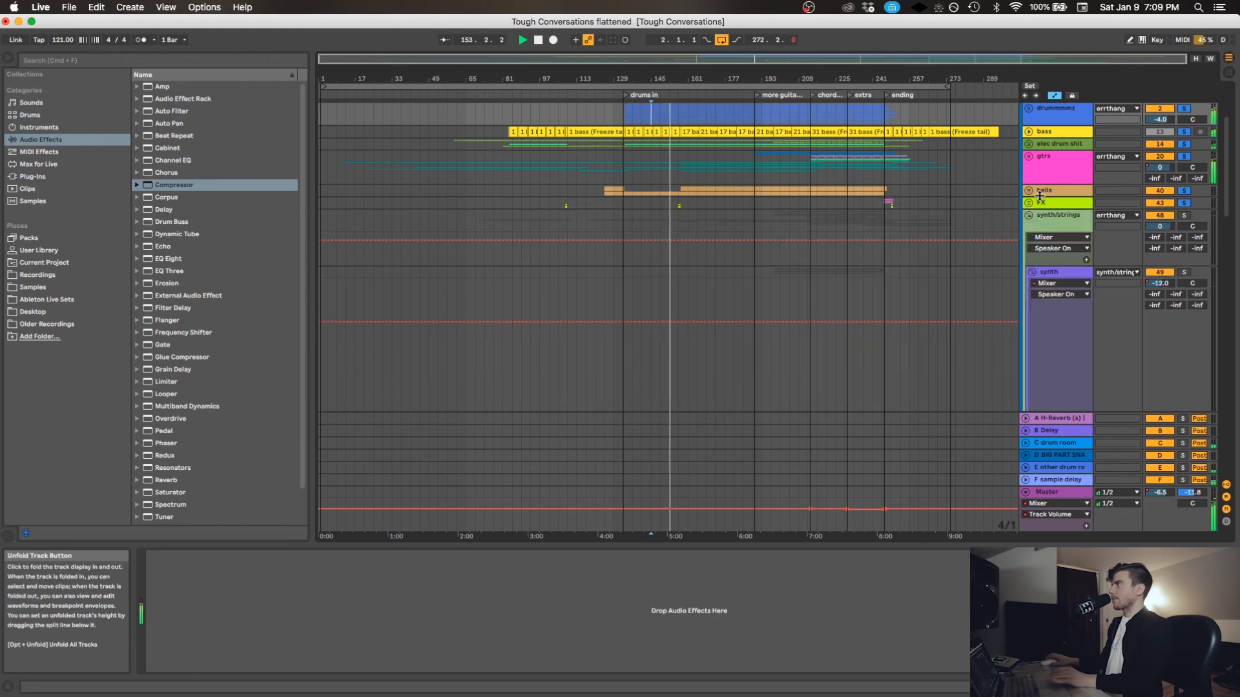
left_click(1058, 216)
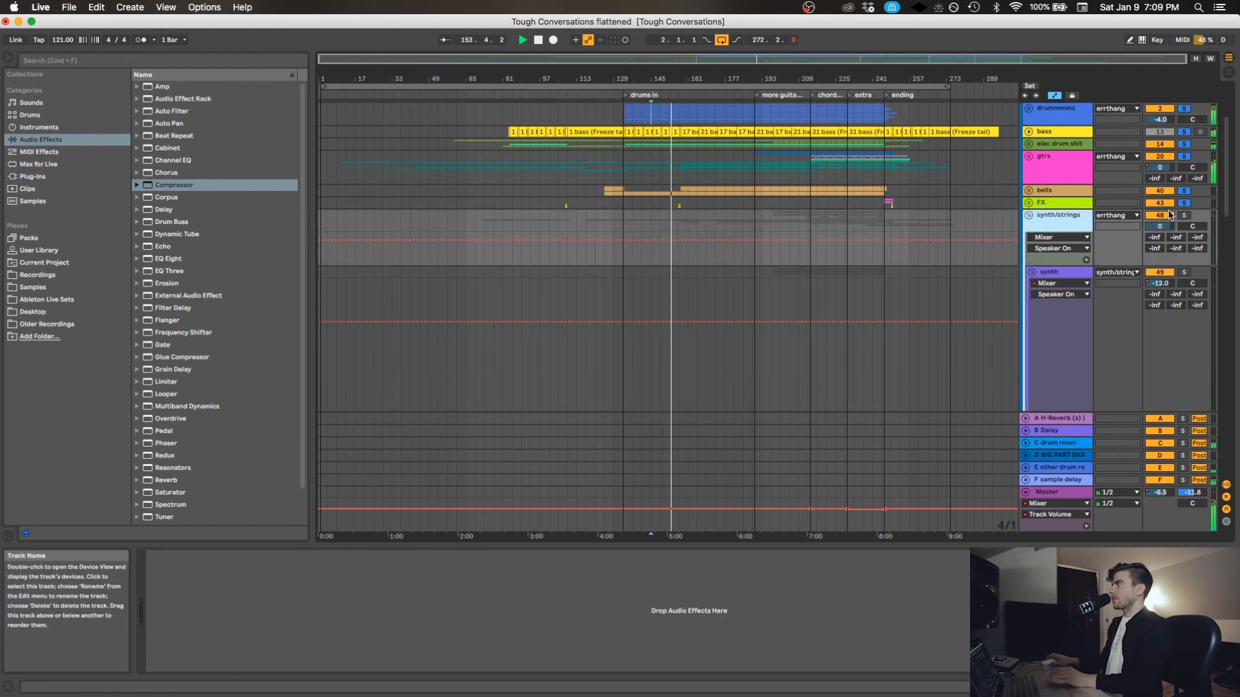
left_click(780, 216)
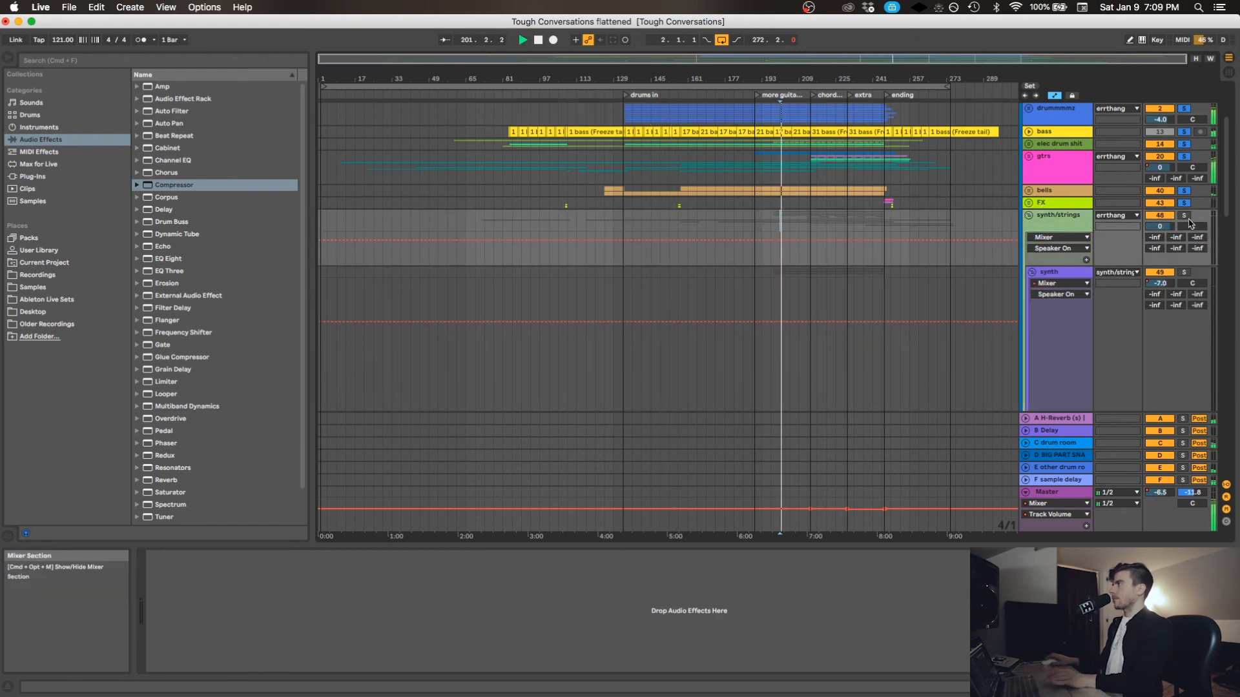
left_click(1030, 214)
Add the ambiance group and the wind FX track to the solo during playback, and clear the solo on all tracks.
scroll(1098, 226, "down", 1)
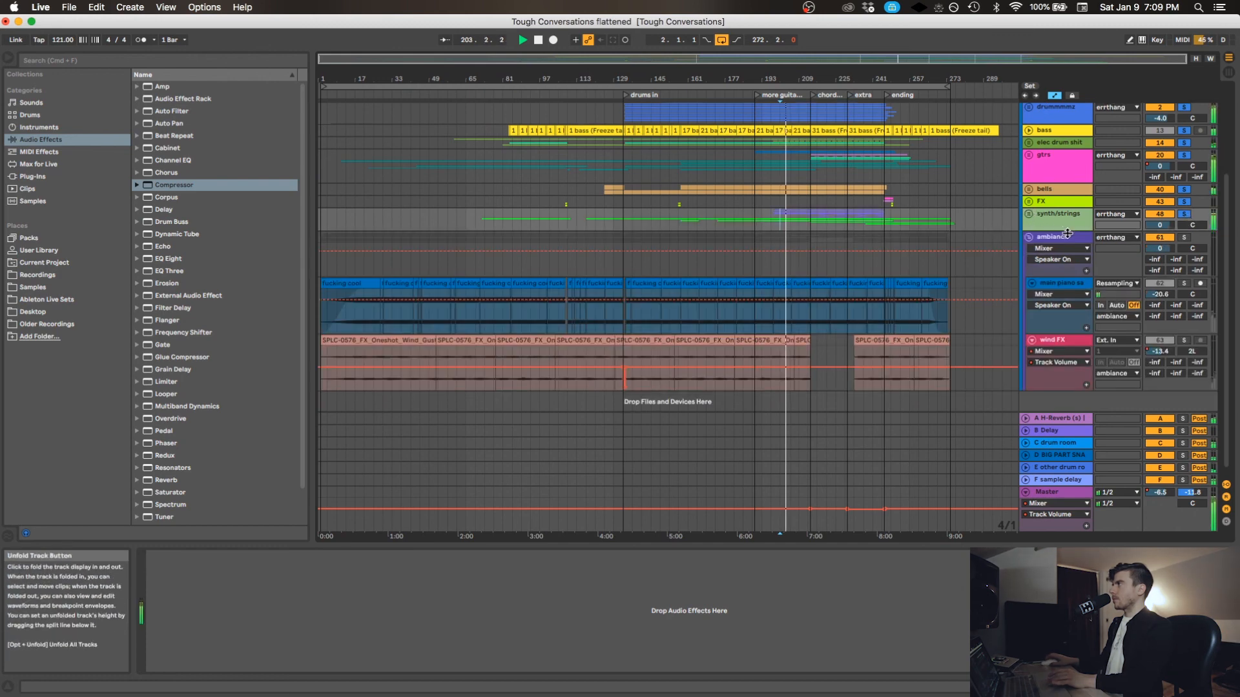
left_click(1183, 229)
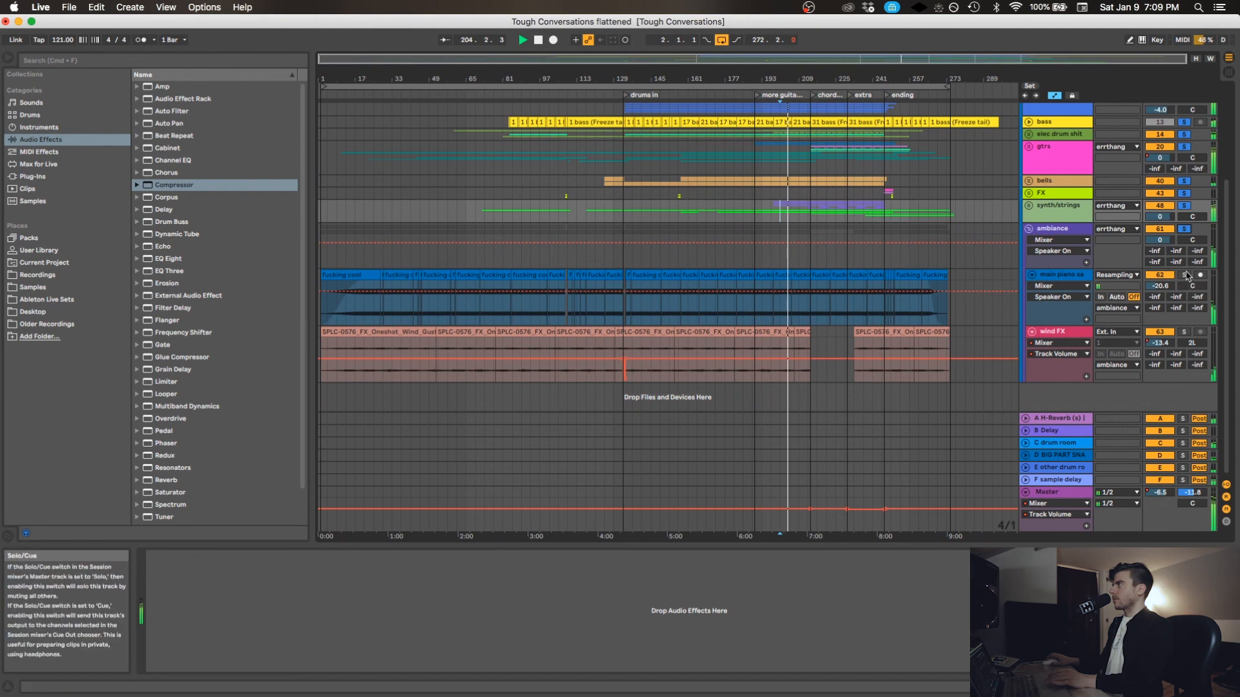
left_click(1183, 332, "super")
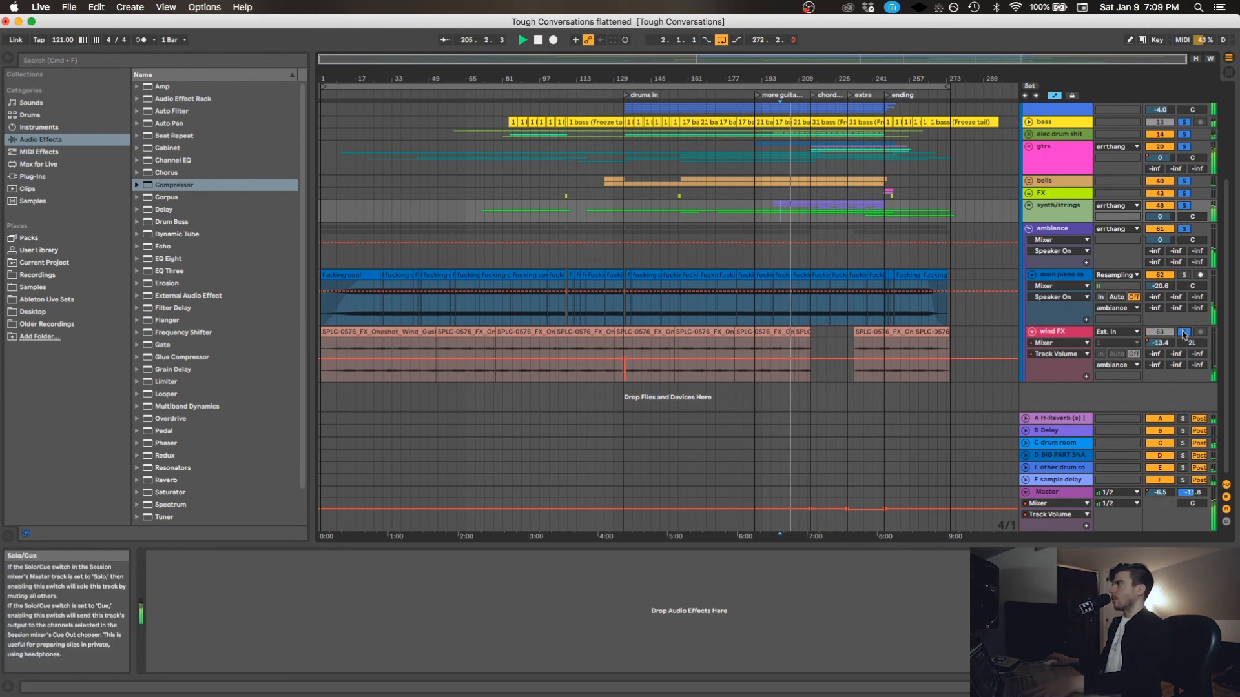
left_click(1183, 332)
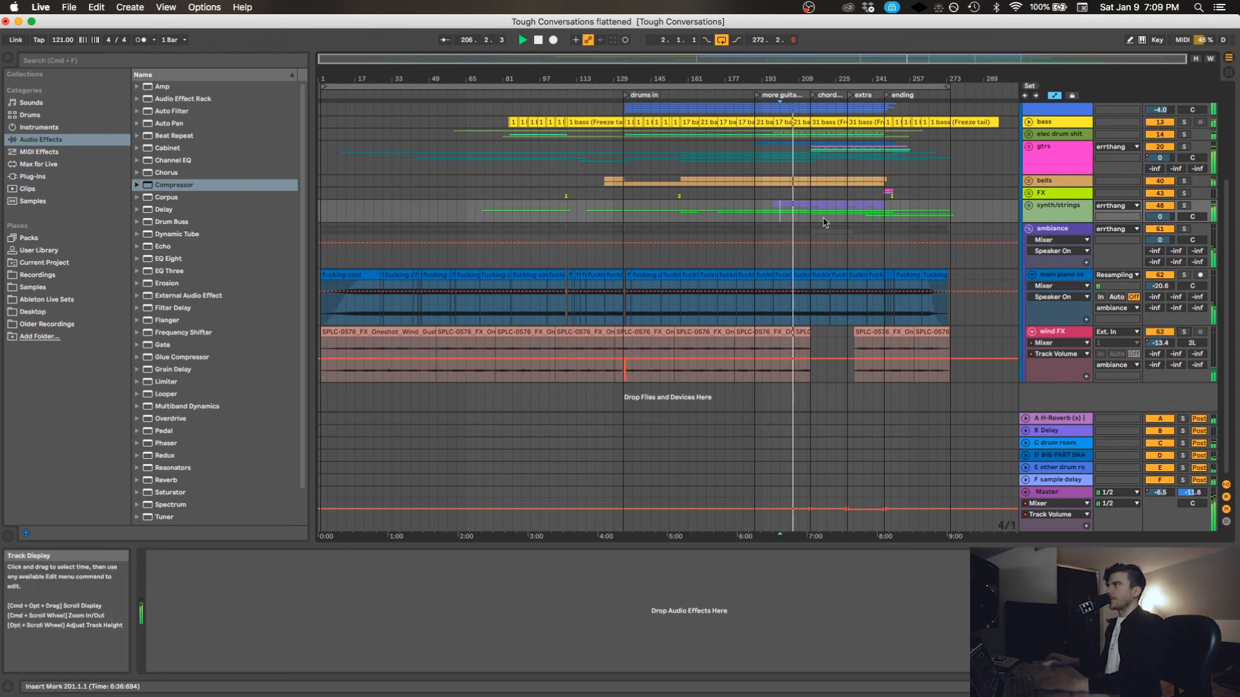